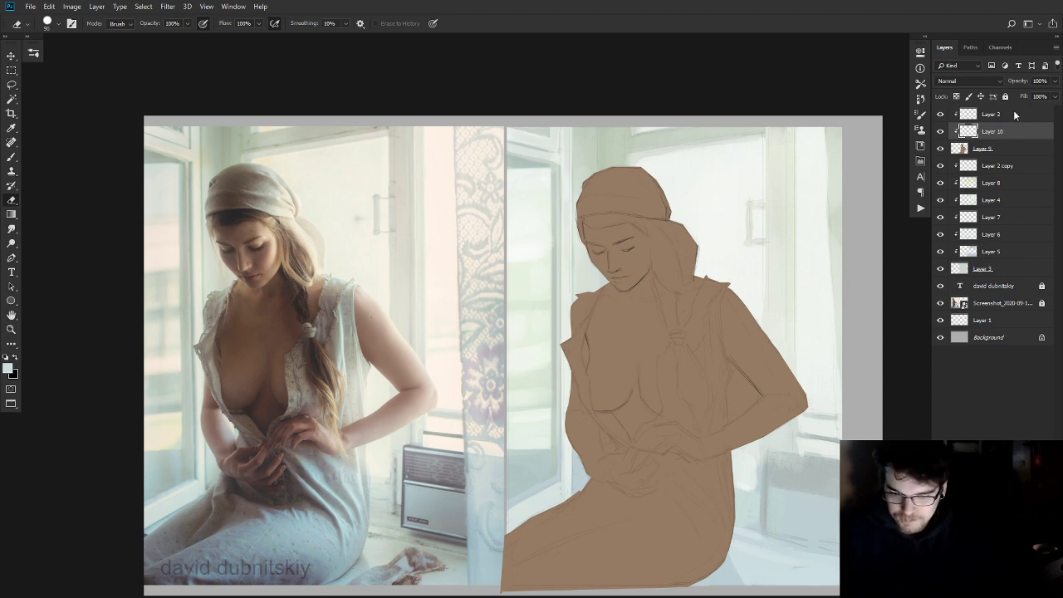
# - Toggle Layer 10, Layer 2 and Layer 9 off and on to examine what each contributes to the figure
pyautogui.click(939, 132)
pyautogui.click(940, 131)
pyautogui.click(939, 131)
pyautogui.click(940, 131)
pyautogui.click(941, 115)
pyautogui.click(940, 114)
pyautogui.click(940, 149)
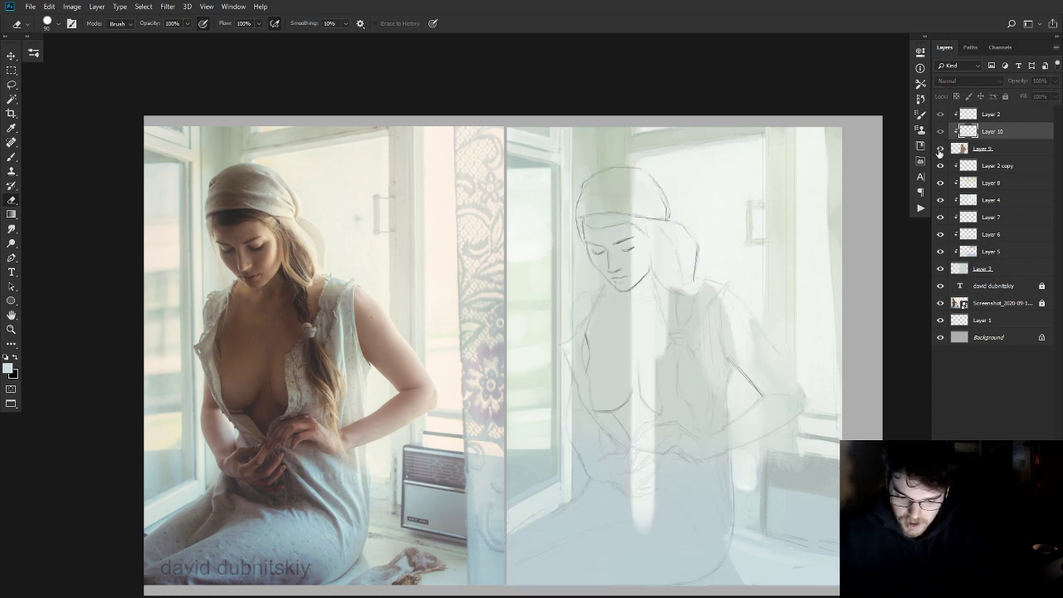
pyautogui.click(940, 149)
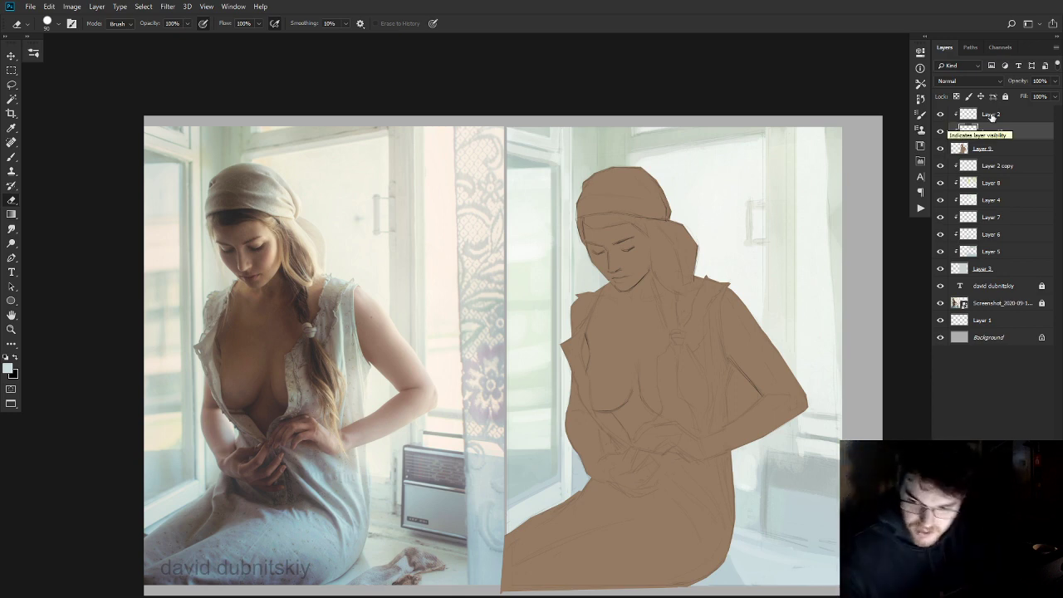
pyautogui.click(941, 134)
pyautogui.click(941, 133)
pyautogui.click(941, 133)
pyautogui.click(941, 133)
pyautogui.click(941, 133)
pyautogui.click(941, 134)
pyautogui.click(941, 133)
pyautogui.click(941, 134)
# - Block in the painted figure's headscarf with a flat grey-beige on Layer 10, using the rectangular brush at 200 px
pyautogui.press('b')
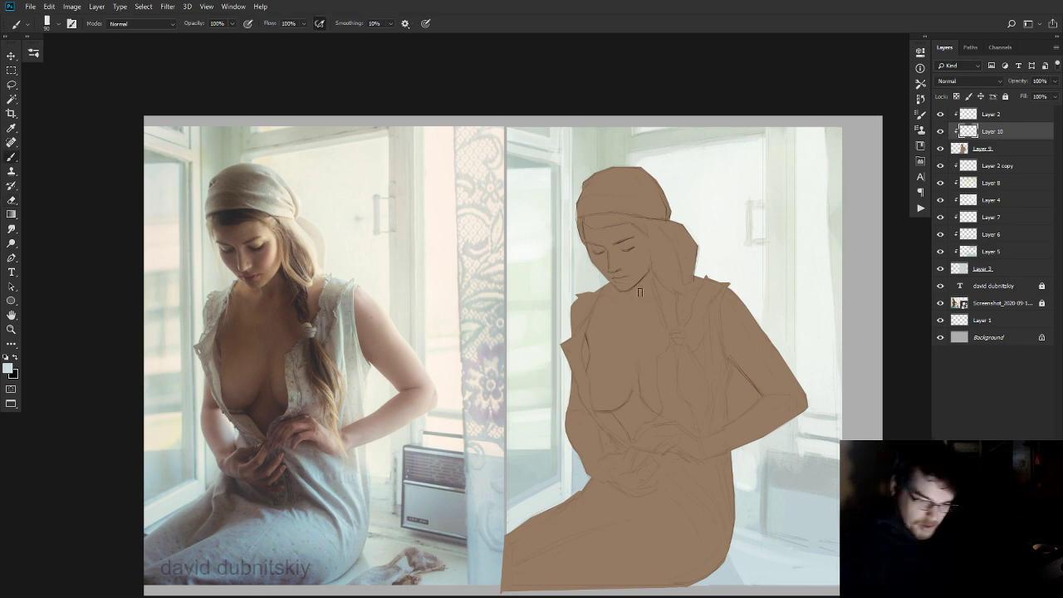
pyautogui.hscroll(2, 641, 282)
pyautogui.scroll(-1, 640, 281)
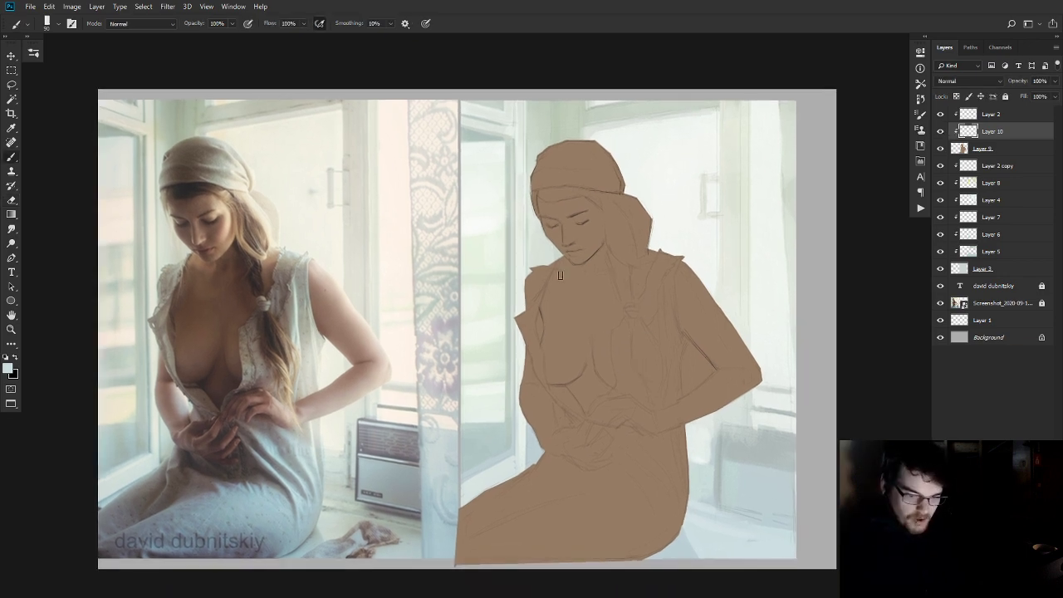
pyautogui.rightClick(559, 261)
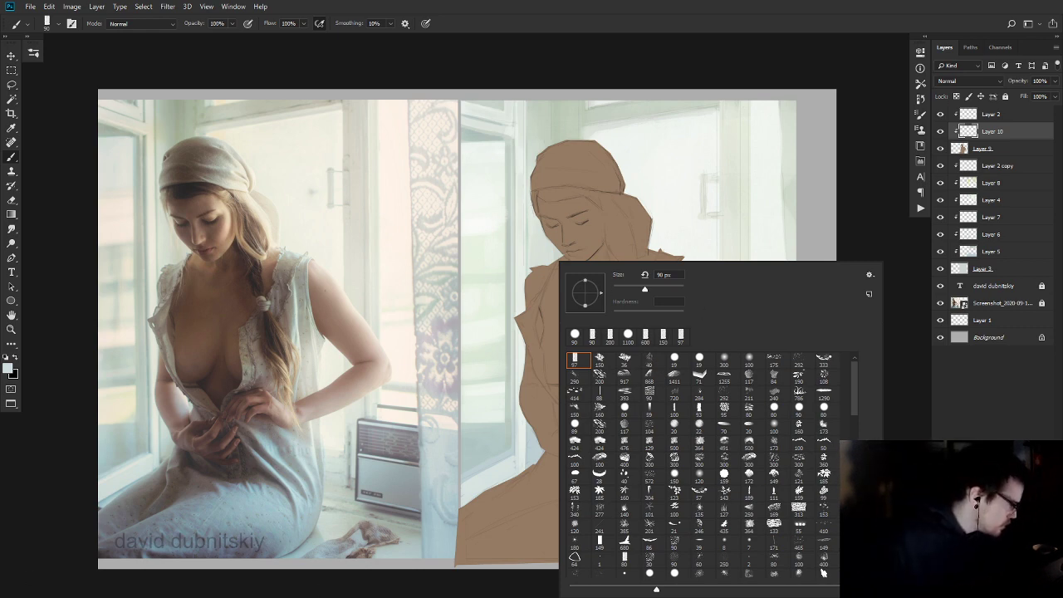
pyautogui.press('Escape')
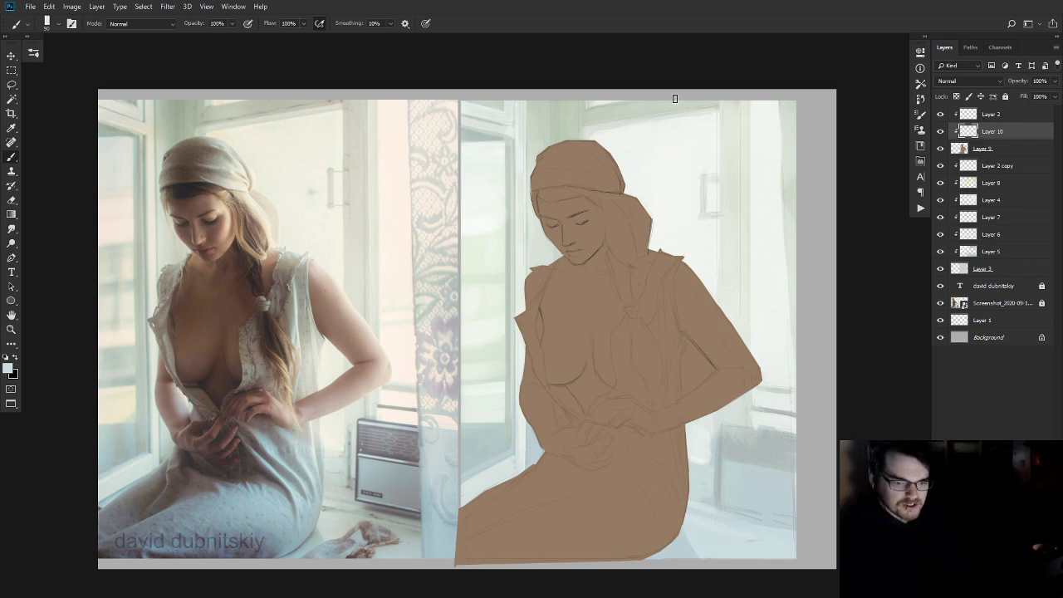
pyautogui.moveTo(550, 153)
pyautogui.mouseDown()
pyautogui.moveTo(531, 176)
pyautogui.moveTo(576, 152)
pyautogui.moveTo(594, 122)
pyautogui.moveTo(566, 150)
pyautogui.moveTo(533, 159)
pyautogui.moveTo(577, 156)
pyautogui.moveTo(533, 164)
pyautogui.moveTo(631, 171)
pyautogui.mouseUp()
pyautogui.keyDown('alt'); pyautogui.click(561, 161); pyautogui.keyUp('alt')
pyautogui.press(']')
pyautogui.press(']')
pyautogui.press(']')
pyautogui.press(']')
pyautogui.press(']')
pyautogui.press('[')
pyautogui.press('[')
pyautogui.press('[')
pyautogui.press('[')
pyautogui.moveTo(530, 169); pyautogui.dragTo(619, 190)
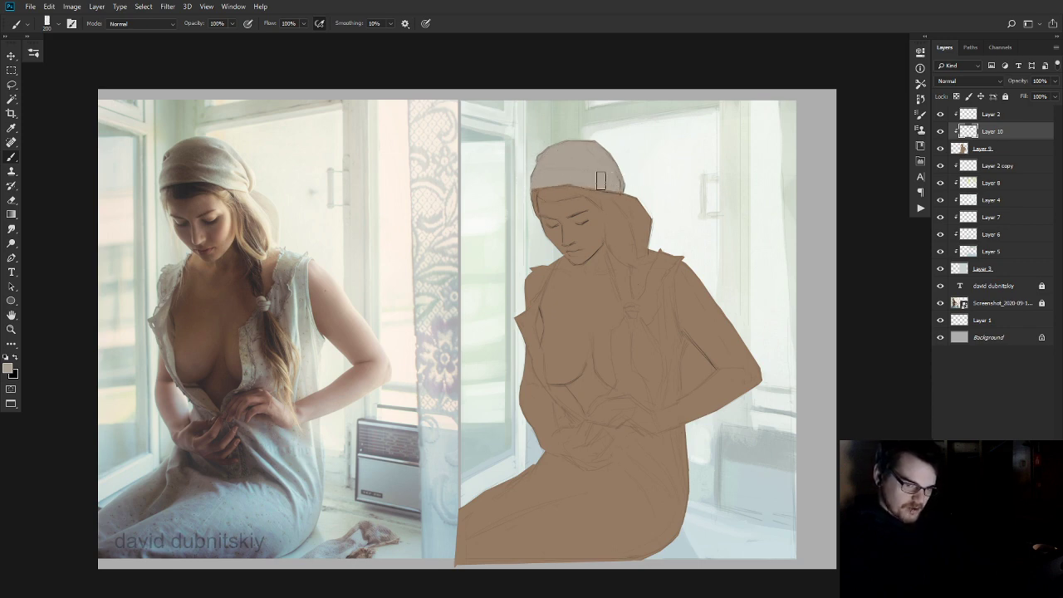
# - Paint the dress's shoulder and narrow open collar edge beside the window with the same grey-beige, using a smaller brush
pyautogui.press('[')
pyautogui.press('[')
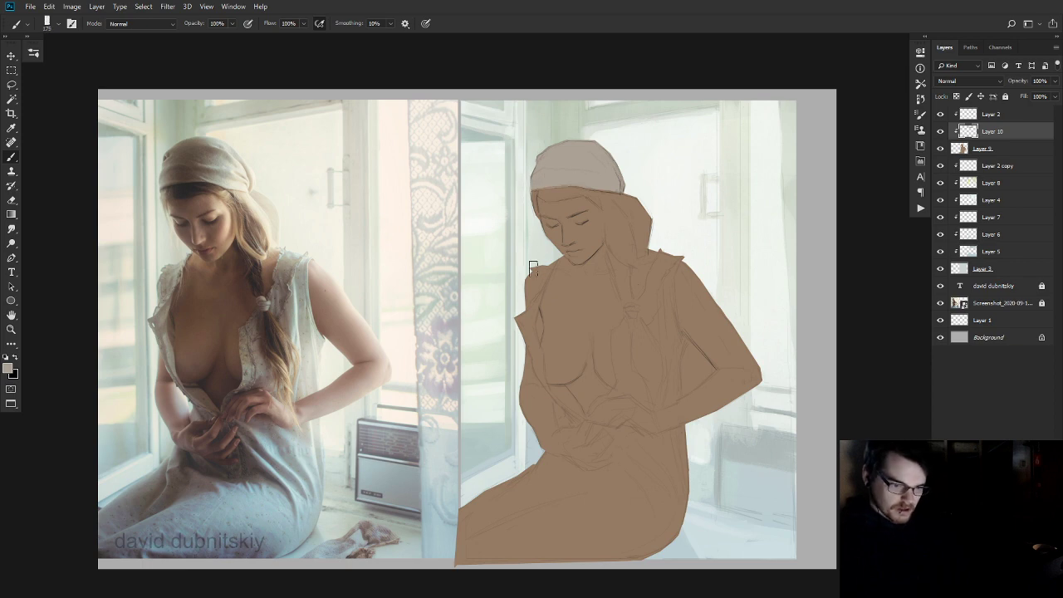
pyautogui.moveTo(541, 260)
pyautogui.mouseDown()
pyautogui.moveTo(533, 290)
pyautogui.moveTo(552, 256)
pyautogui.moveTo(528, 304)
pyautogui.moveTo(536, 296)
pyautogui.moveTo(531, 348)
pyautogui.moveTo(537, 290)
pyautogui.moveTo(523, 335)
pyautogui.moveTo(528, 285)
pyautogui.moveTo(501, 223)
pyautogui.moveTo(519, 340)
pyautogui.moveTo(509, 271)
pyautogui.moveTo(540, 358)
pyautogui.moveTo(518, 350)
pyautogui.moveTo(545, 389)
pyautogui.moveTo(540, 361)
pyautogui.mouseUp()
pyautogui.press('e')
pyautogui.press('b')
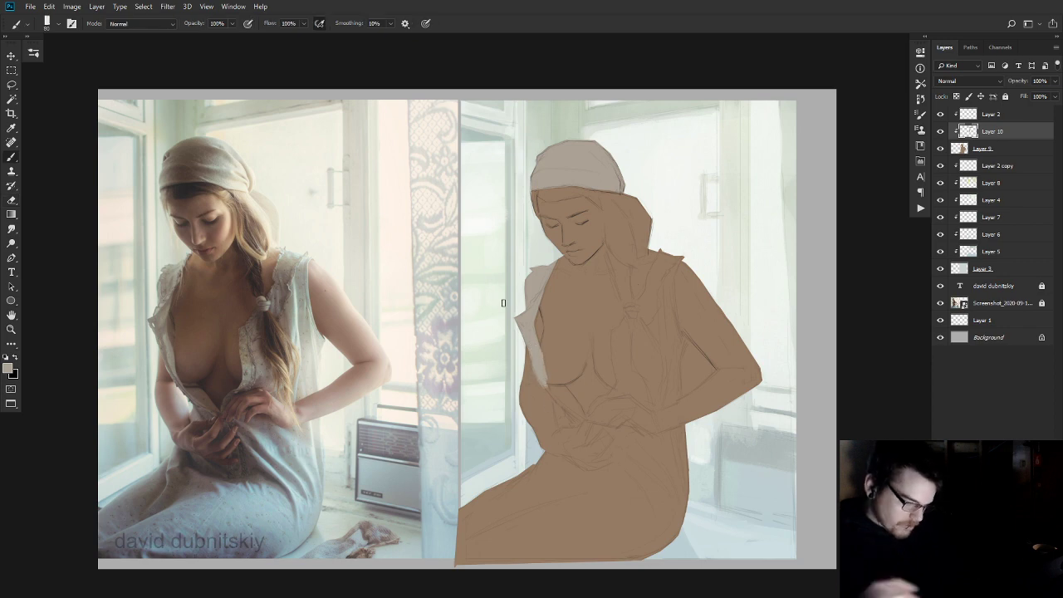
pyautogui.press('e')
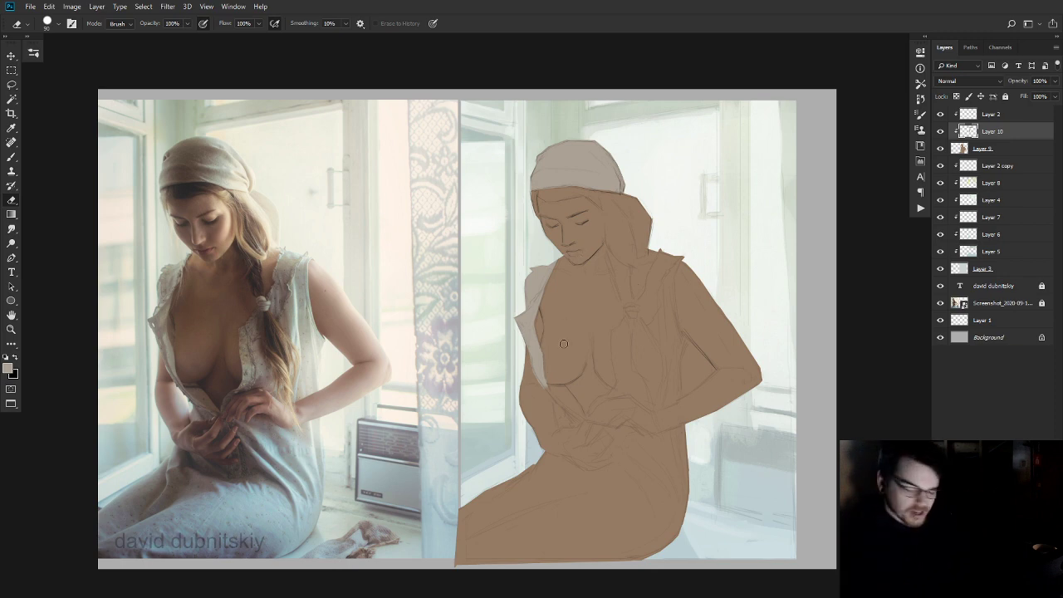
# - Extend the grey-beige dress edge down to the hands with a 50 px brush and clean its outline with the Eraser
pyautogui.press('b')
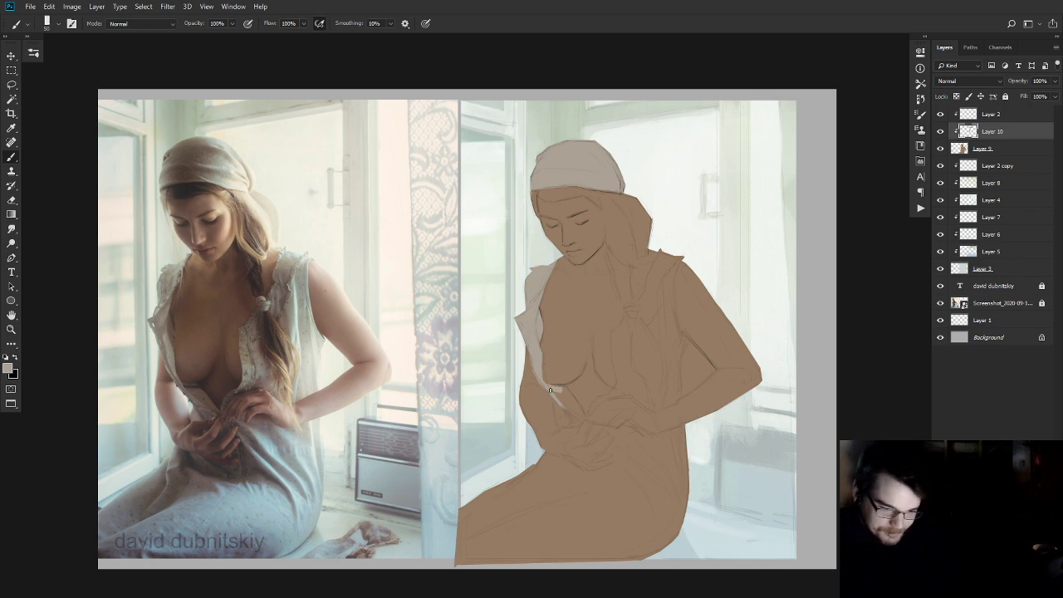
pyautogui.press('e')
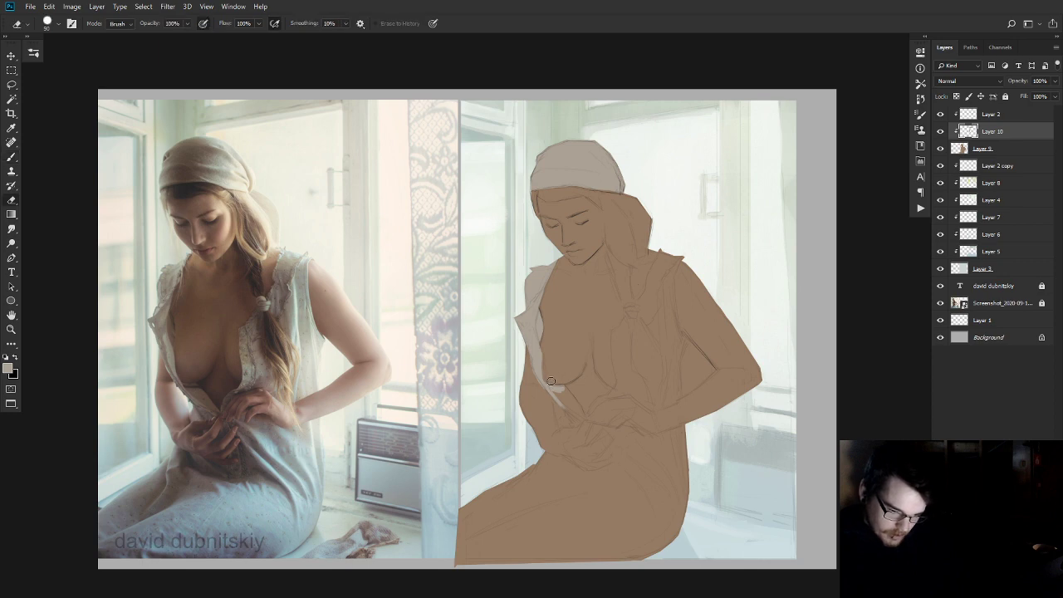
pyautogui.press('b')
pyautogui.moveTo(554, 399)
pyautogui.mouseDown()
pyautogui.moveTo(571, 399)
pyautogui.moveTo(581, 414)
pyautogui.mouseUp()
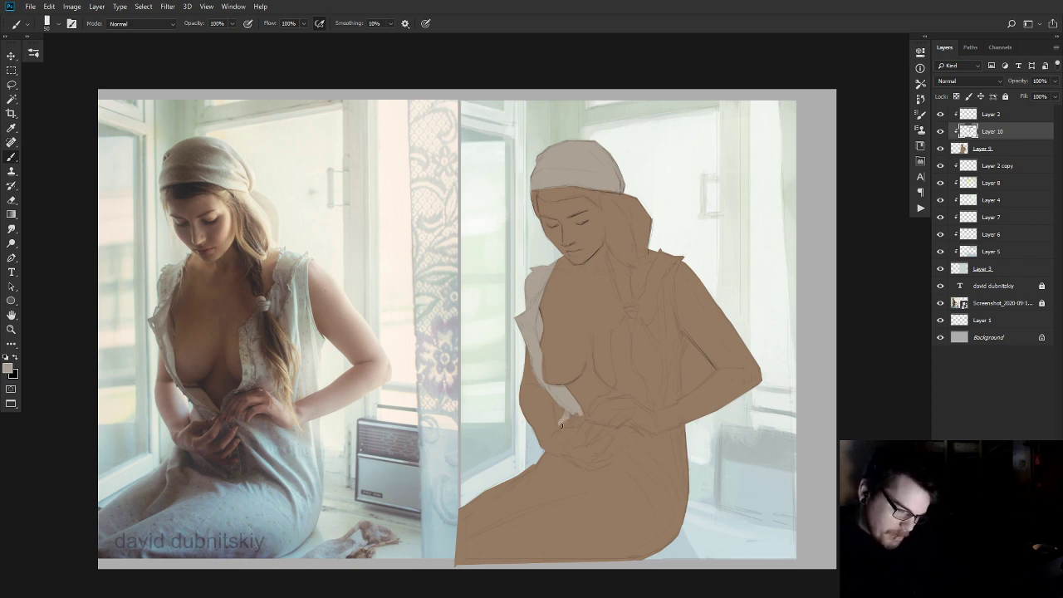
pyautogui.moveTo(559, 425); pyautogui.dragTo(573, 422)
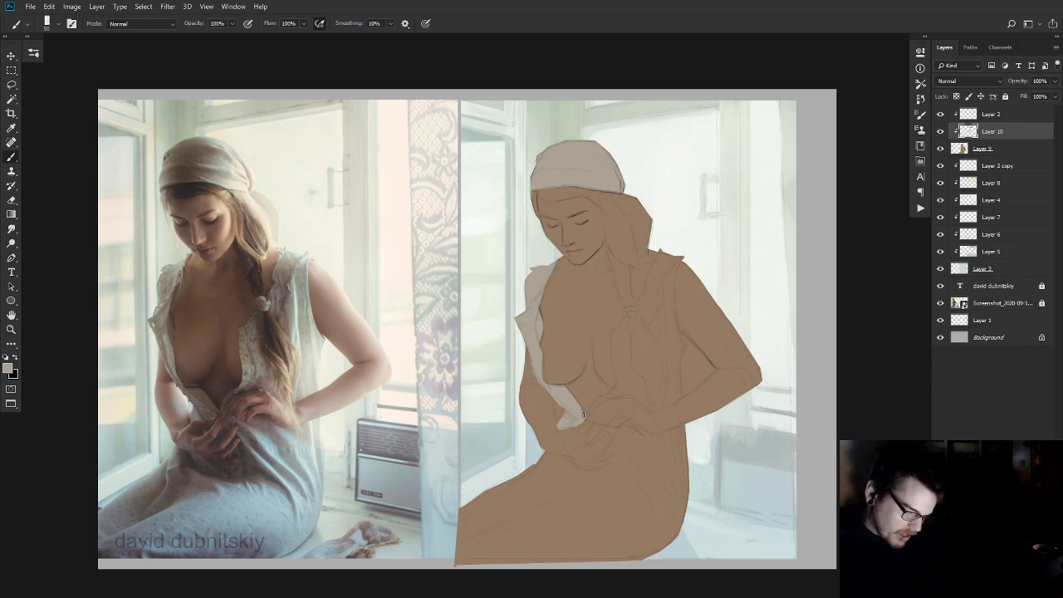
pyautogui.press('e')
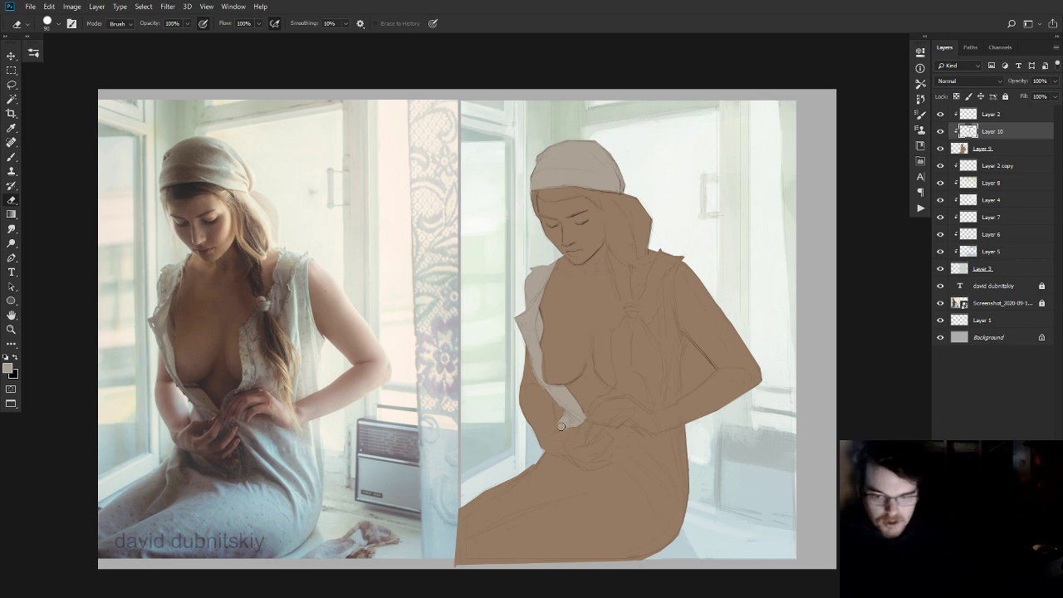
# - Make Layer 9 active and sample the figure's brown as the brush colour
pyautogui.hotkey('alt', '[')
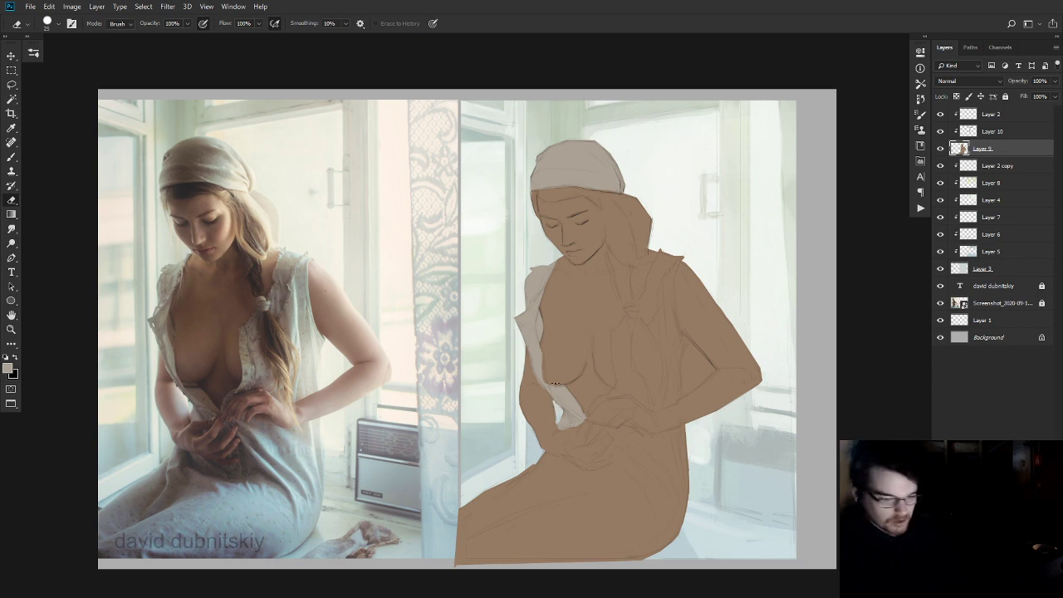
pyautogui.press('b')
pyautogui.keyDown('alt'); pyautogui.click(553, 401); pyautogui.keyUp('alt')
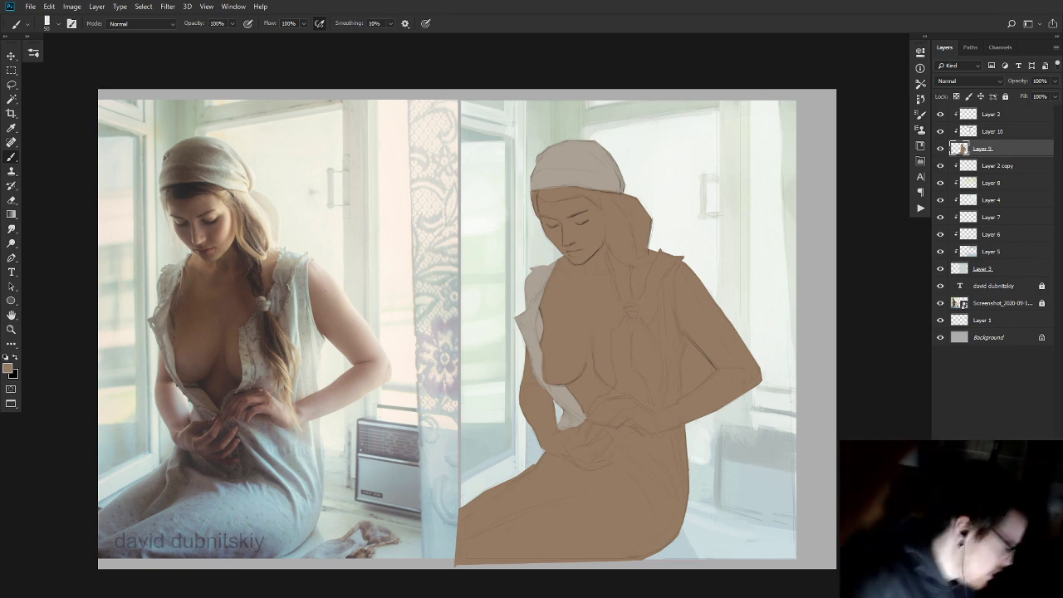
pyautogui.hotkey('alt', 'Tab')
pyautogui.press('Tab')
pyautogui.press('Tab')
pyautogui.press('Tab')
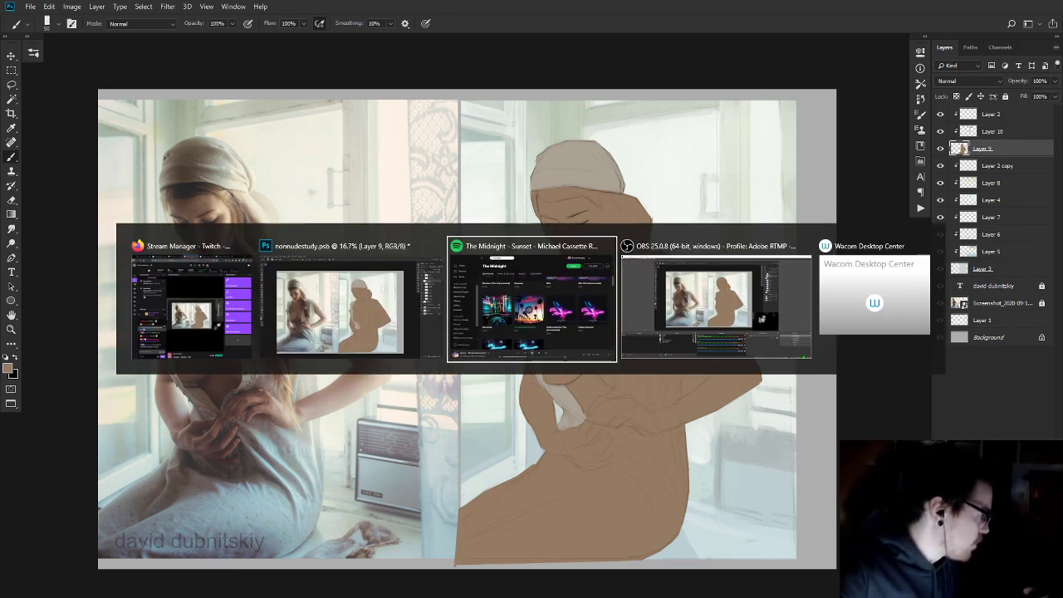
pyautogui.press('Tab')
pyautogui.press('Tab')
pyautogui.press('Tab')
pyautogui.press('Tab')
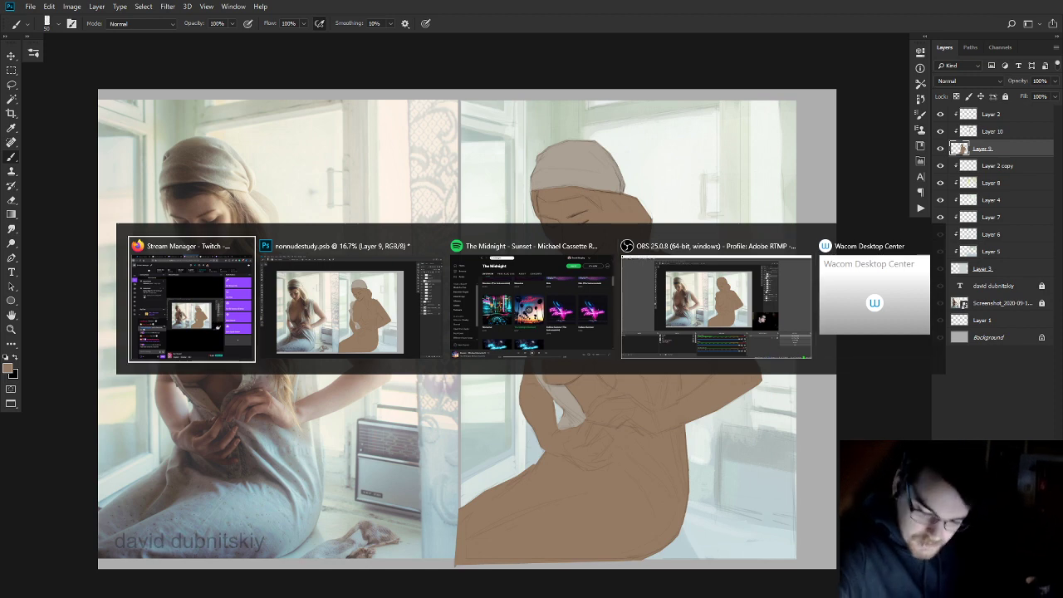
pyautogui.press('Escape')
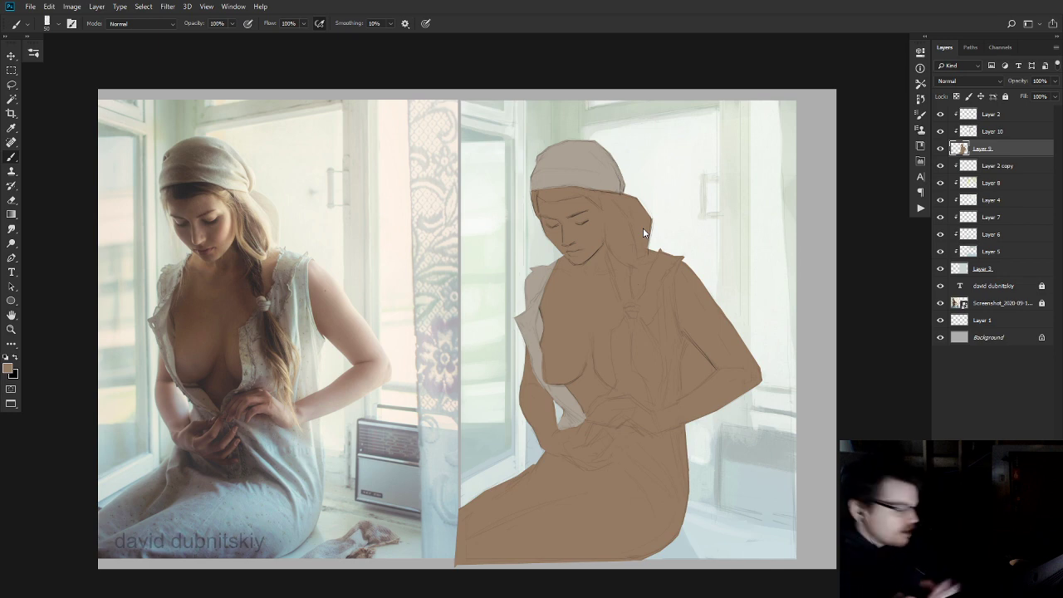
# - Check Layer 10 and Layer 2 by toggling them off and on, and make Layer 10 the active layer
pyautogui.click(941, 131)
pyautogui.click(941, 131)
pyautogui.click(989, 132)
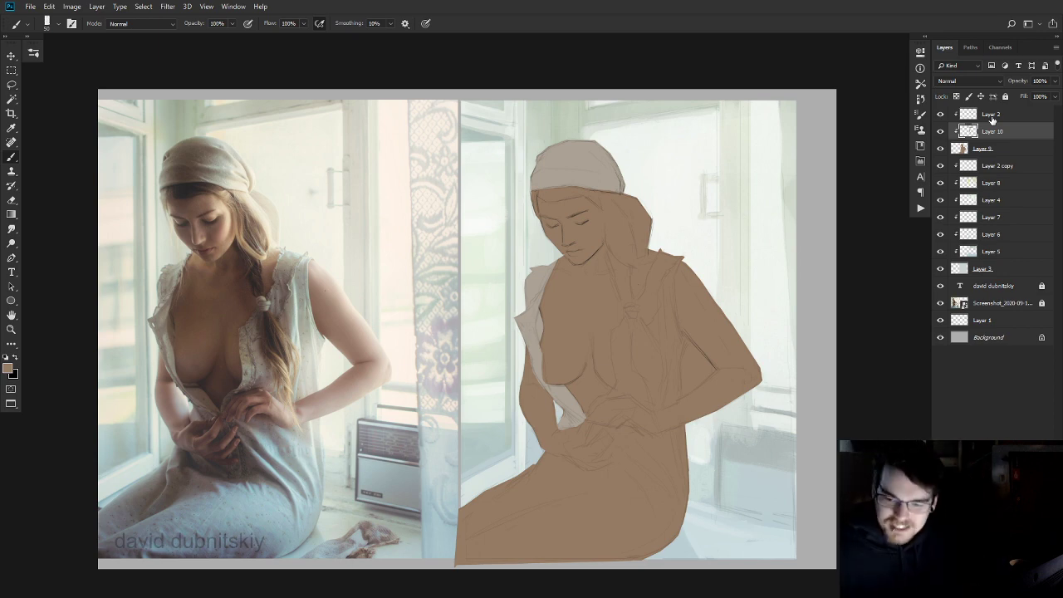
pyautogui.click(941, 131)
pyautogui.click(941, 132)
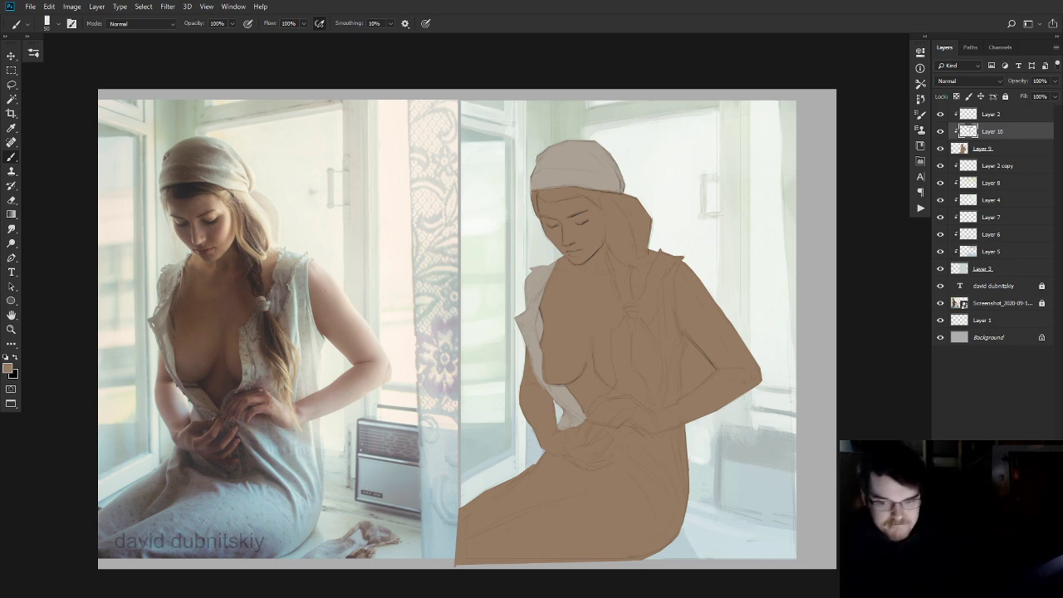
pyautogui.click(987, 115)
pyautogui.click(941, 115)
pyautogui.click(940, 116)
pyautogui.click(971, 131)
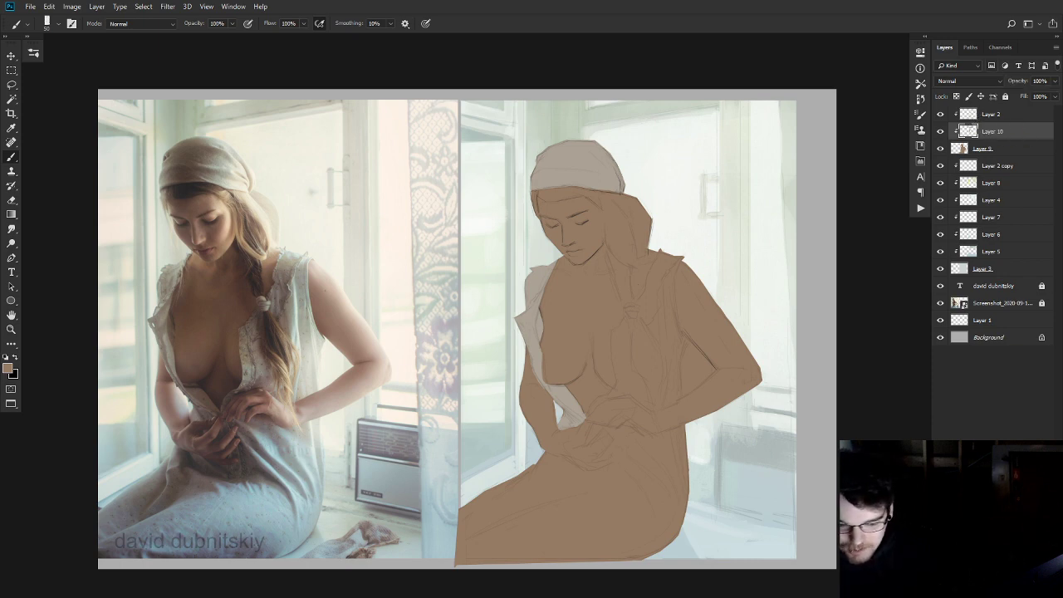
# - Sample the dress shoulder's grey-beige and fill most of the skirt with it on Layer 10, using a 175 px brush
pyautogui.keyDown('alt'); pyautogui.click(541, 275); pyautogui.keyUp('alt')
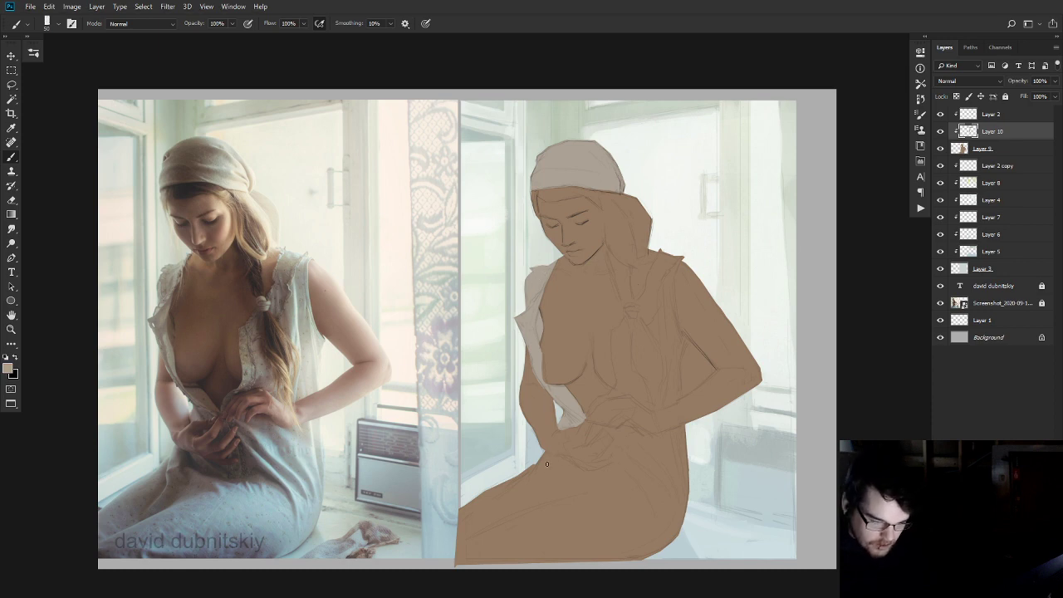
pyautogui.moveTo(545, 460)
pyautogui.mouseDown()
pyautogui.moveTo(492, 492)
pyautogui.moveTo(522, 527)
pyautogui.moveTo(492, 549)
pyautogui.moveTo(628, 562)
pyautogui.moveTo(479, 557)
pyautogui.moveTo(686, 551)
pyautogui.moveTo(437, 557)
pyautogui.mouseUp()
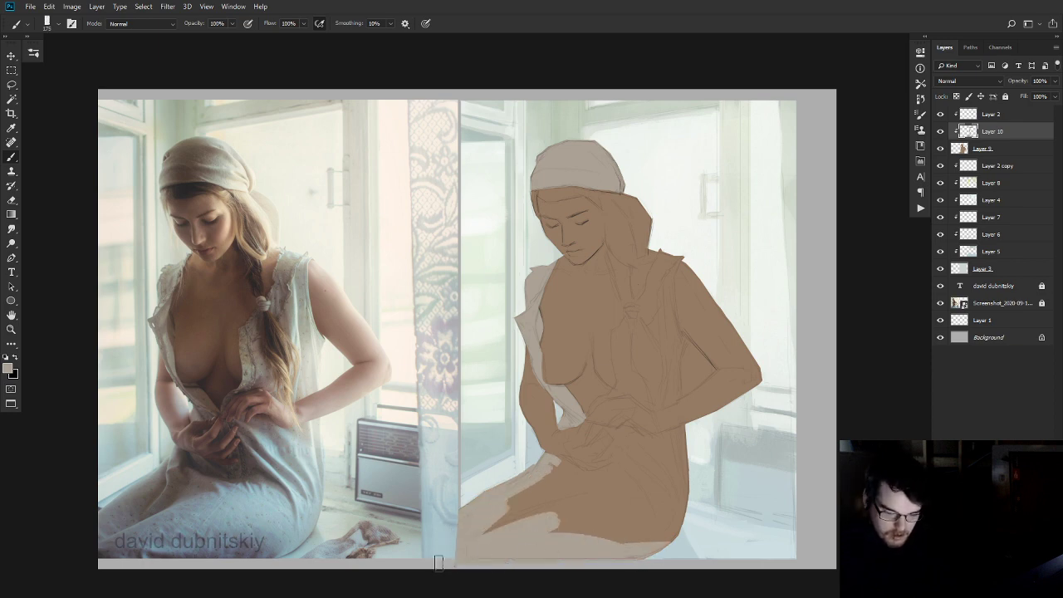
pyautogui.rightClick(590, 371)
pyautogui.click(905, 241)
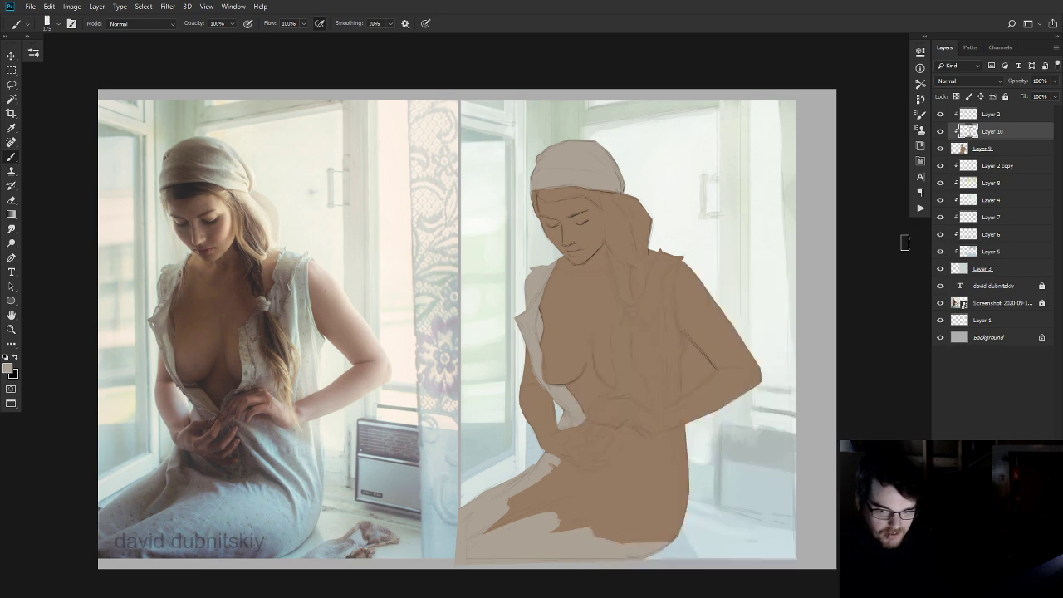
pyautogui.moveTo(528, 509)
pyautogui.mouseDown()
pyautogui.moveTo(502, 509)
pyautogui.moveTo(553, 482)
pyautogui.mouseUp()
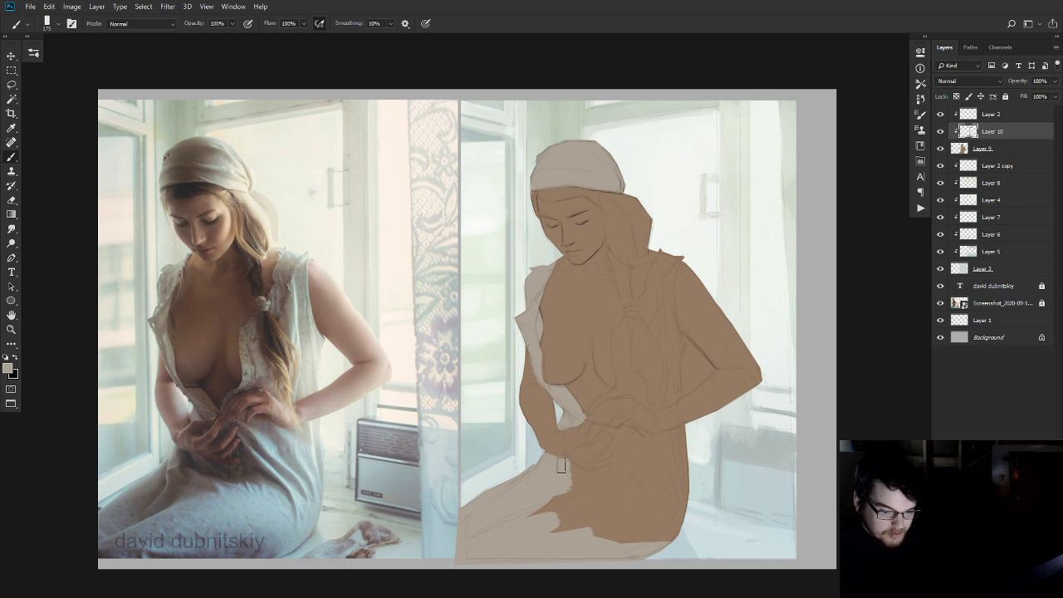
pyautogui.moveTo(558, 465)
pyautogui.mouseDown()
pyautogui.moveTo(578, 482)
pyautogui.moveTo(581, 474)
pyautogui.moveTo(539, 517)
pyautogui.moveTo(563, 541)
pyautogui.moveTo(673, 518)
pyautogui.moveTo(584, 488)
pyautogui.mouseUp()
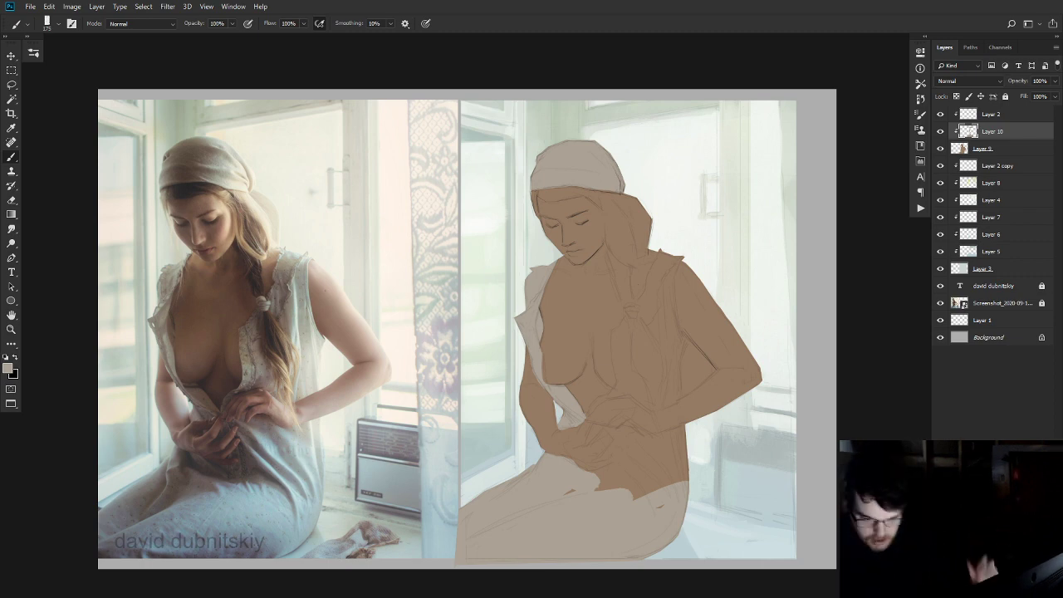
# - Paint grey-beige dress patches at the waist, above and below the bent forearm
pyautogui.moveTo(585, 499); pyautogui.dragTo(567, 446)
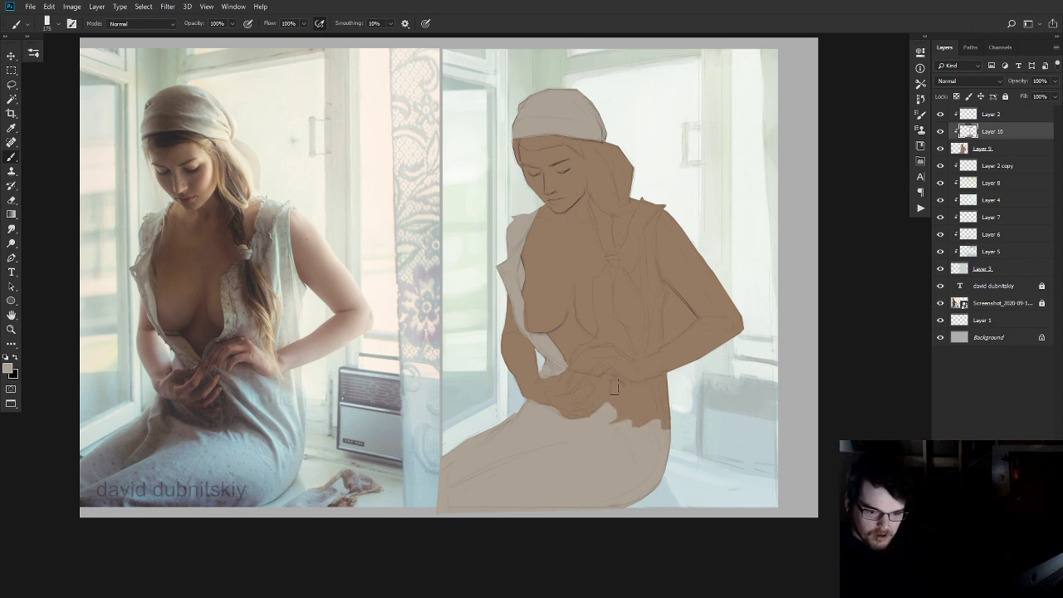
pyautogui.moveTo(614, 383); pyautogui.dragTo(631, 391)
pyautogui.moveTo(619, 339)
pyautogui.mouseDown()
pyautogui.moveTo(642, 349)
pyautogui.moveTo(670, 331)
pyautogui.mouseUp()
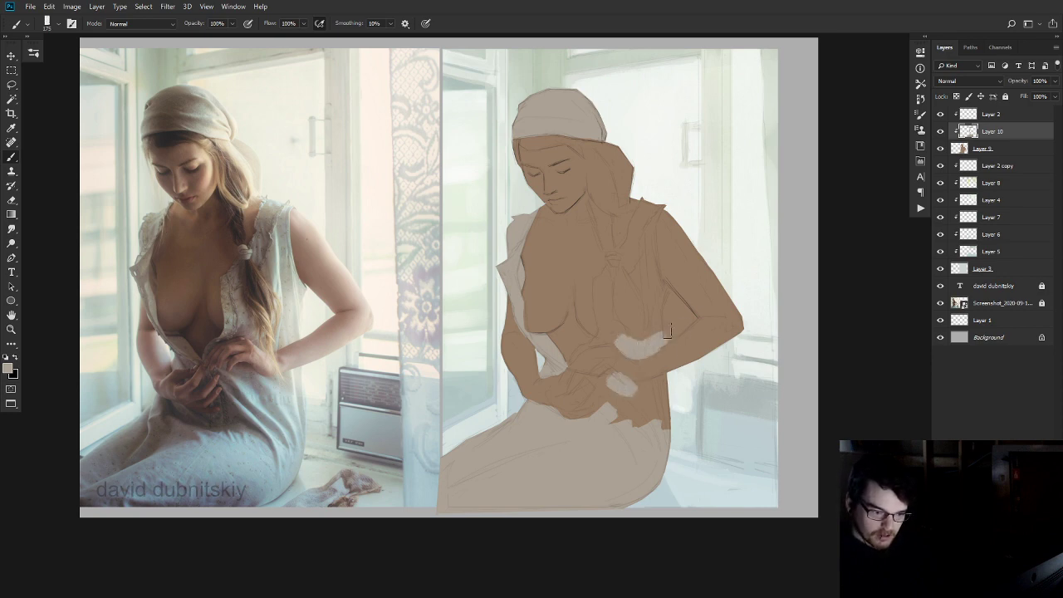
# - Erase the gap between the torso and the bent arm from the brown silhouette on Layer 9
pyautogui.click(987, 149)
pyautogui.press('e')
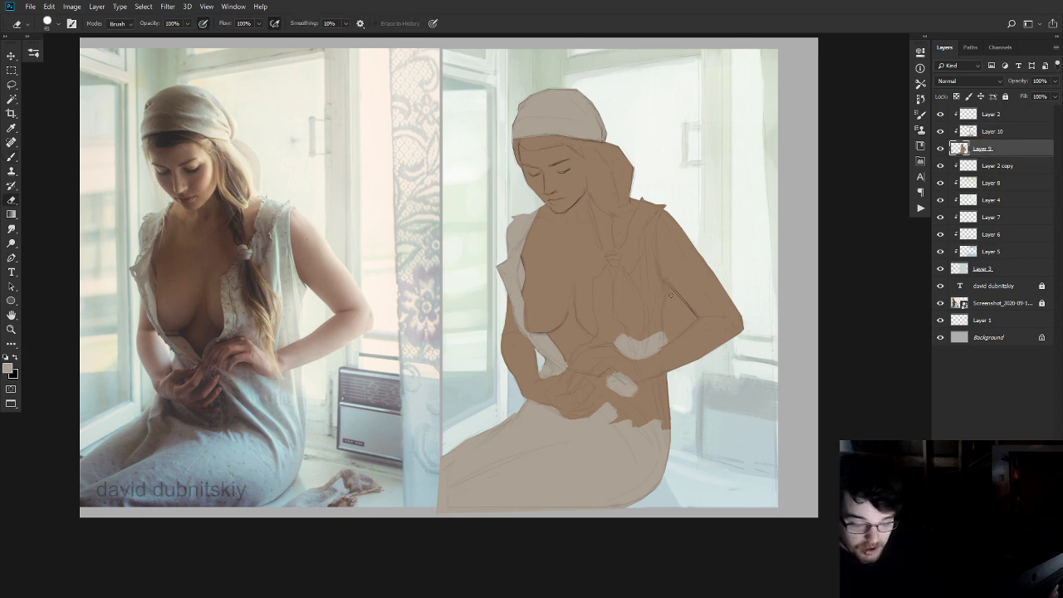
pyautogui.moveTo(671, 293); pyautogui.dragTo(665, 328)
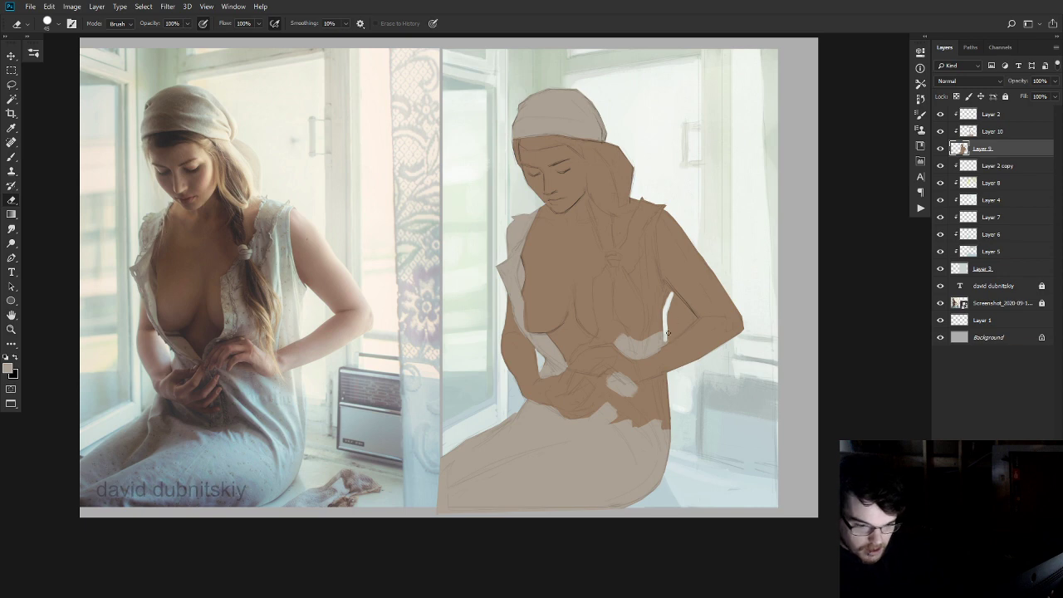
pyautogui.moveTo(666, 343)
pyautogui.mouseDown()
pyautogui.moveTo(695, 321)
pyautogui.moveTo(666, 345)
pyautogui.moveTo(667, 340)
pyautogui.mouseUp()
pyautogui.moveTo(673, 291)
pyautogui.mouseDown()
pyautogui.moveTo(691, 321)
pyautogui.moveTo(684, 305)
pyautogui.moveTo(669, 311)
pyautogui.moveTo(656, 272)
pyautogui.moveTo(661, 201)
pyautogui.moveTo(659, 302)
pyautogui.moveTo(668, 333)
pyautogui.mouseUp()
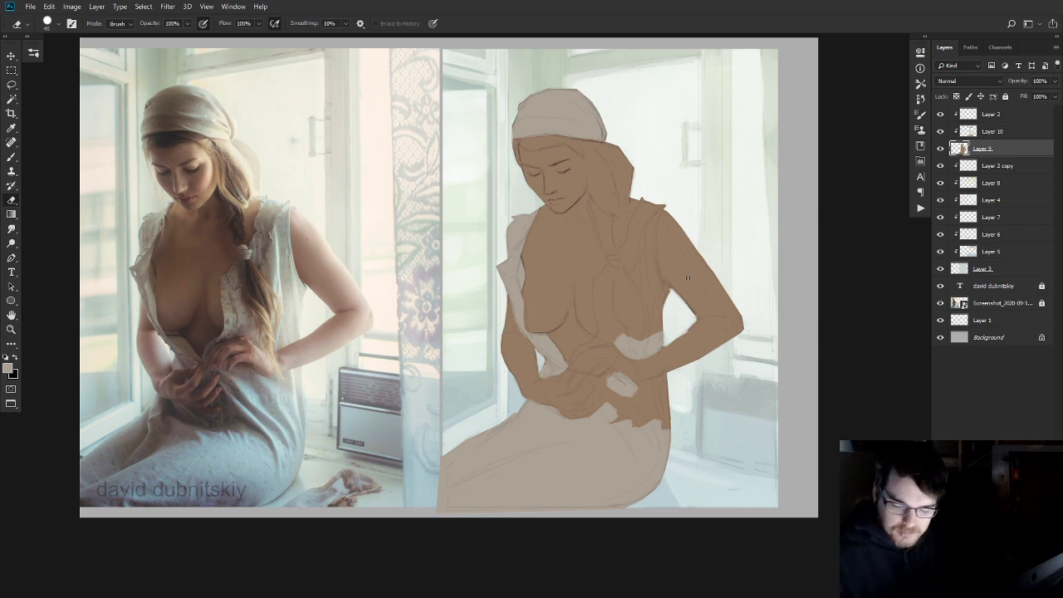
# - Sample the forearm's brown and touch up the silhouette edge along the inner elbow gap on Layer 9
pyautogui.press('b')
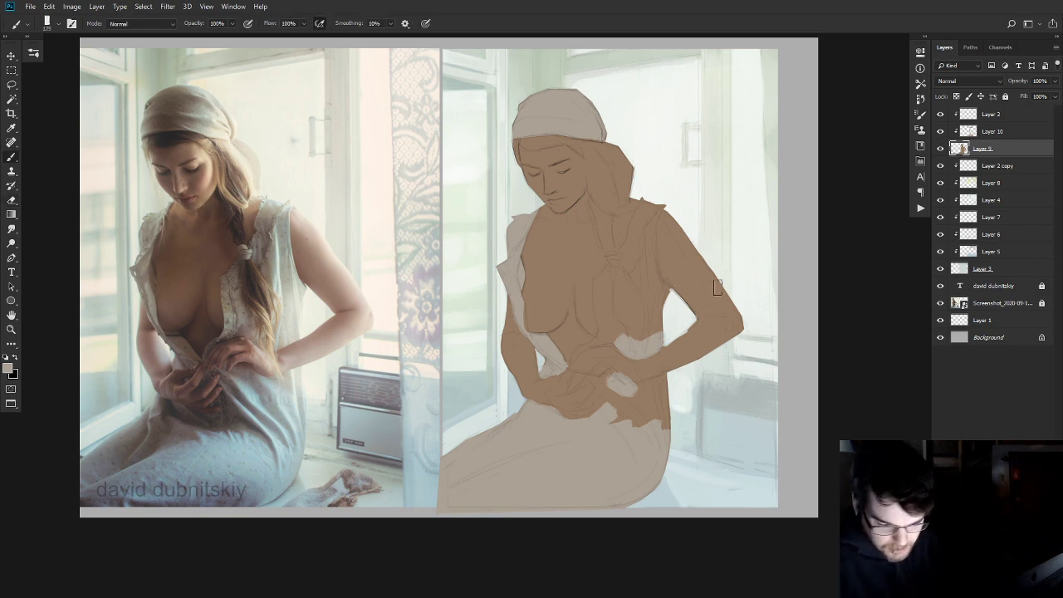
pyautogui.keyDown('alt'); pyautogui.click(701, 328); pyautogui.keyUp('alt')
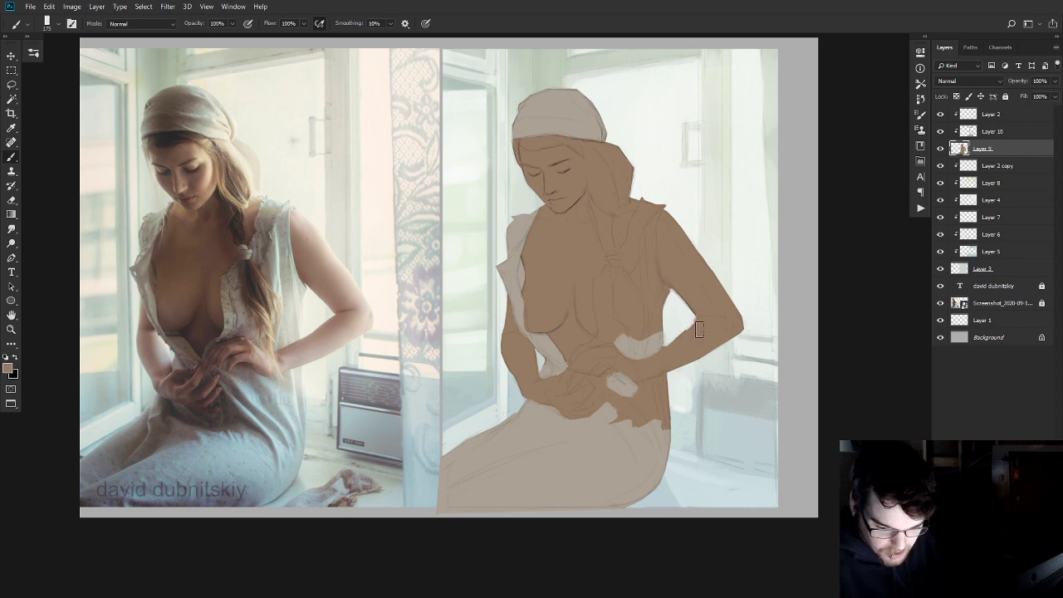
pyautogui.press('e')
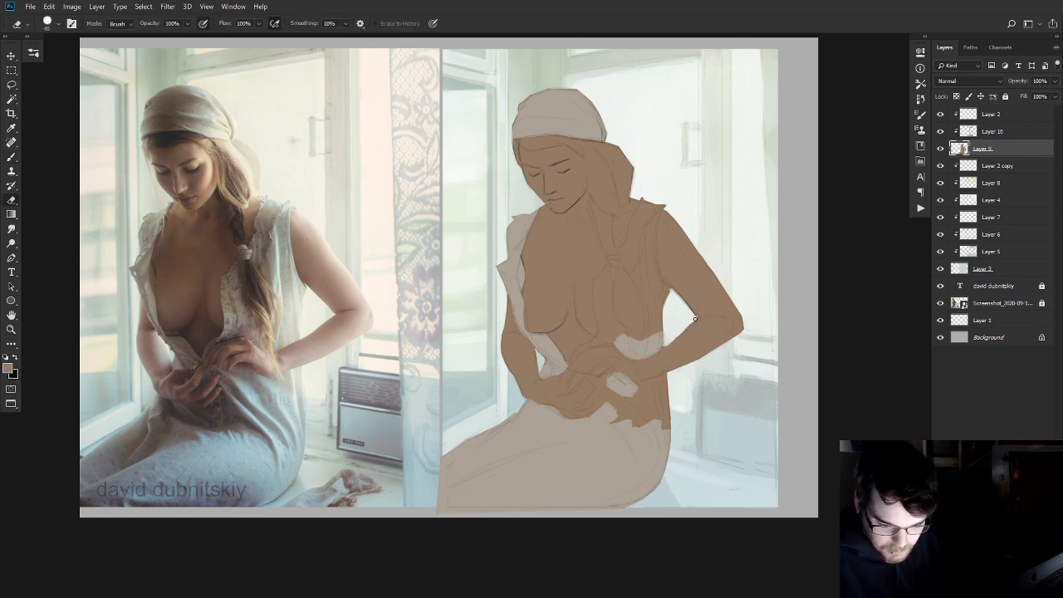
pyautogui.press('b')
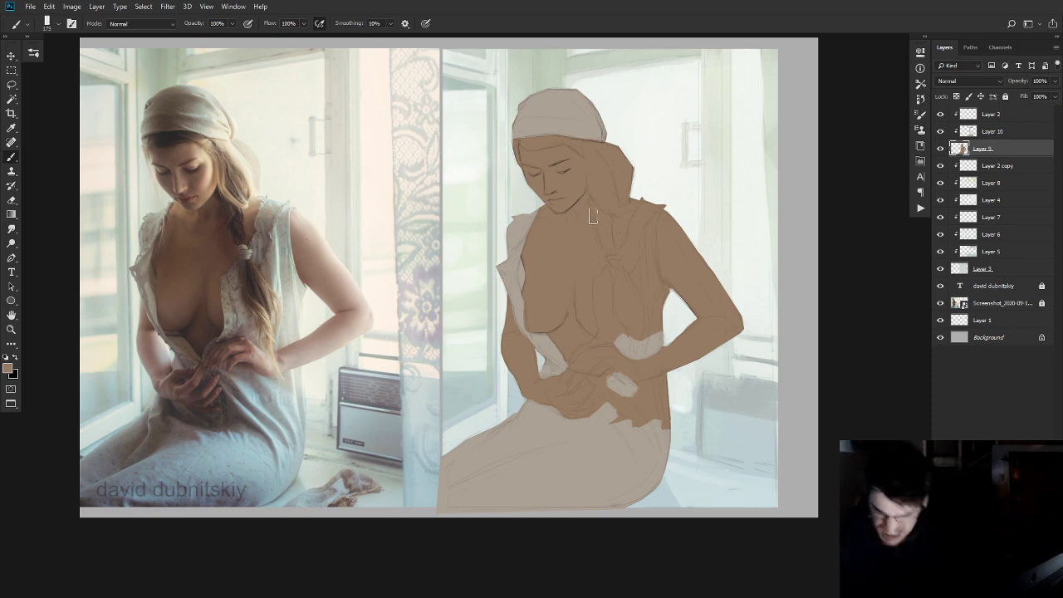
# - Toggle Layer 9 off and on to check the figure's silhouette against the background
pyautogui.click(941, 149)
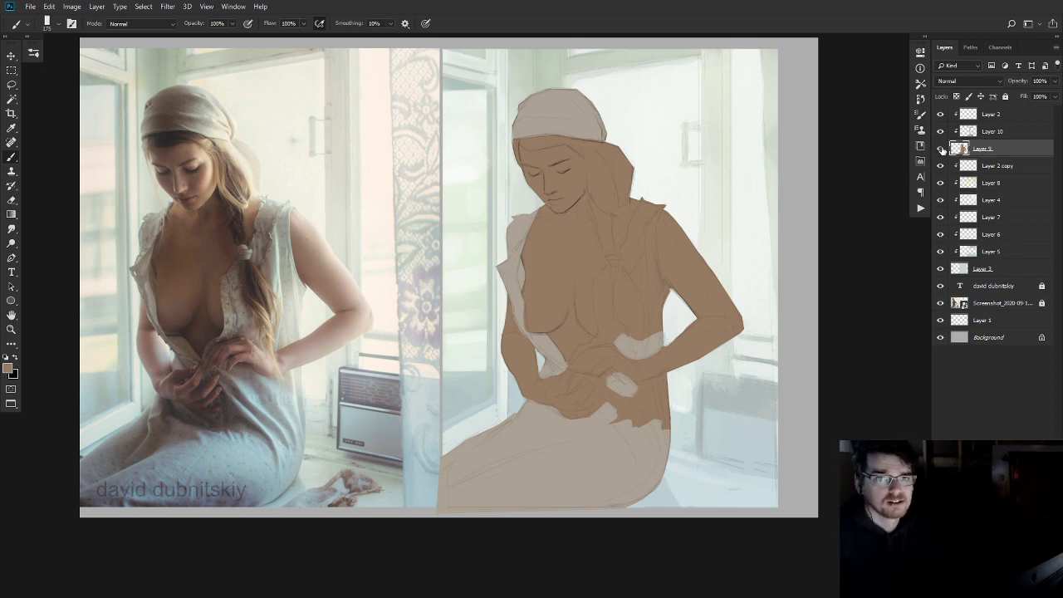
pyautogui.click(941, 149)
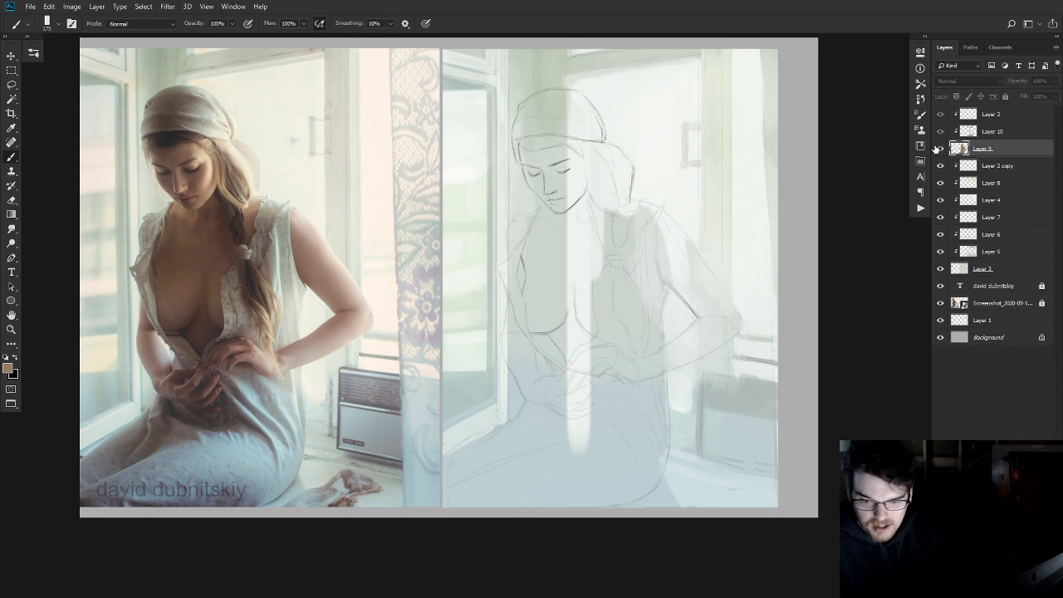
pyautogui.click(940, 148)
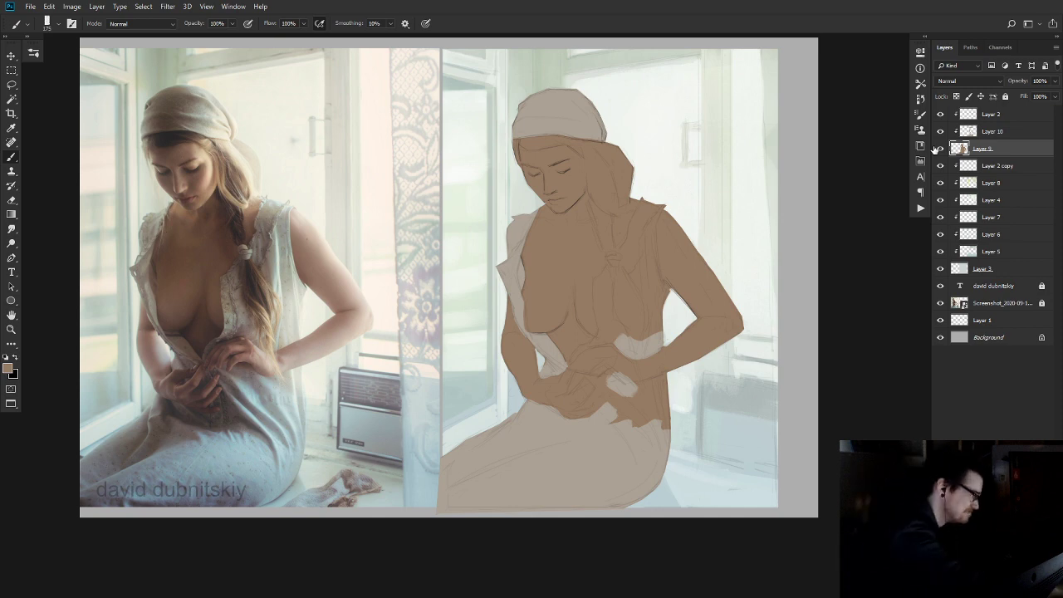
# - Add a new layer above Layer 2 copy and handwrite "BRB" in brown over the window with a 50 px brush
pyautogui.click(980, 165)
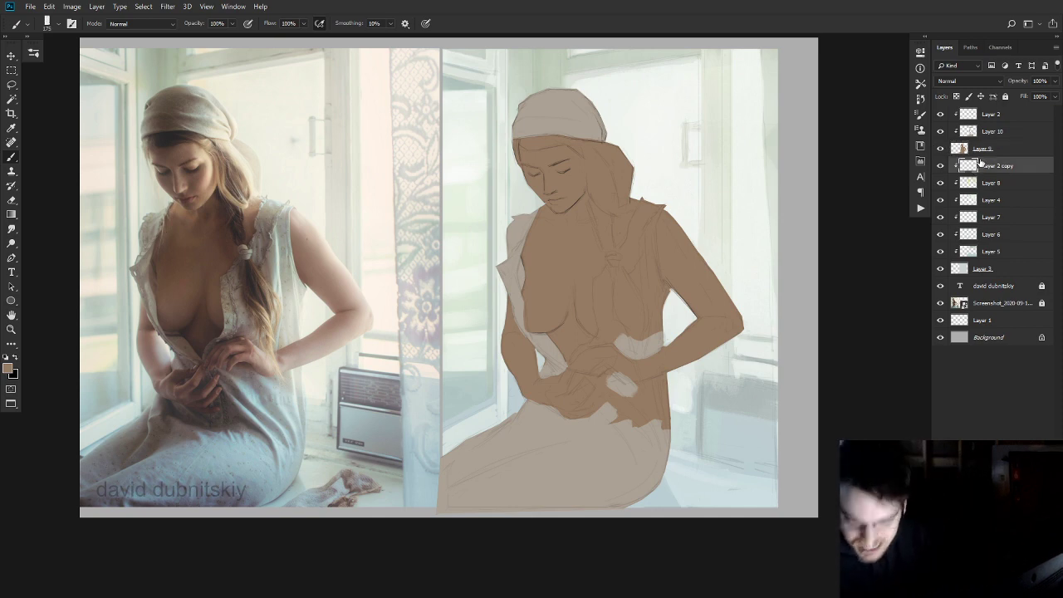
pyautogui.hotkey('ctrl', 'shift', 'alt', 'n')
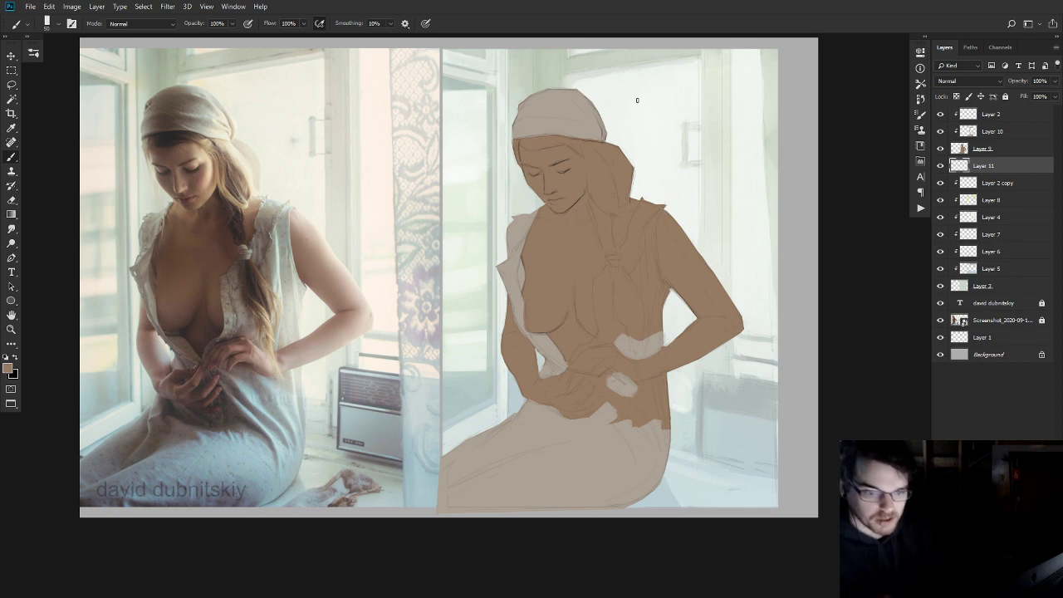
pyautogui.moveTo(640, 94)
pyautogui.mouseDown()
pyautogui.moveTo(648, 132)
pyautogui.moveTo(651, 105)
pyautogui.moveTo(647, 119)
pyautogui.moveTo(670, 118)
pyautogui.moveTo(665, 83)
pyautogui.mouseUp()
pyautogui.moveTo(663, 85); pyautogui.dragTo(693, 114)
pyautogui.moveTo(687, 77); pyautogui.dragTo(704, 107)
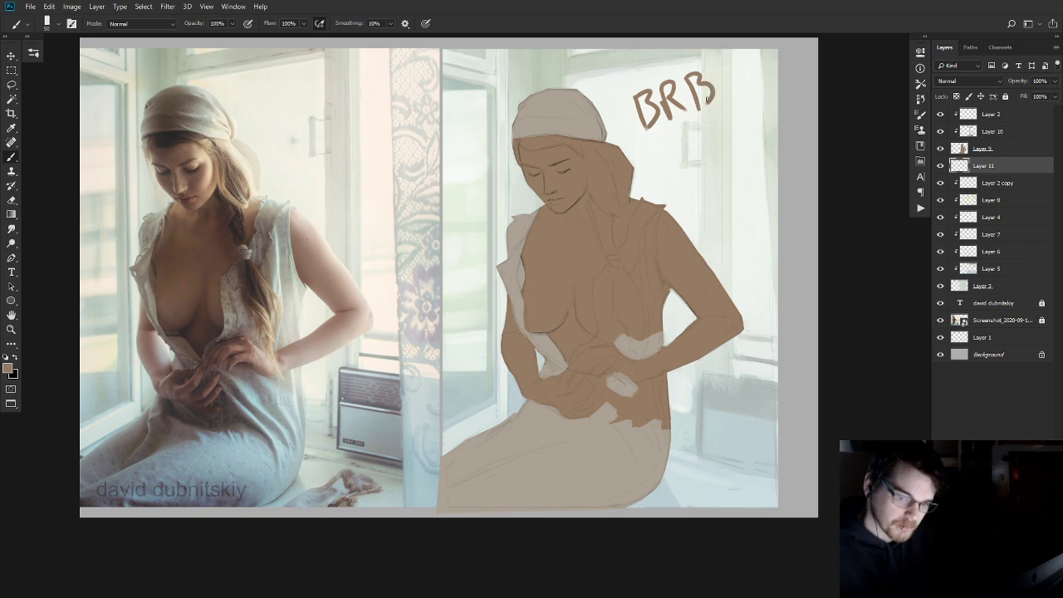
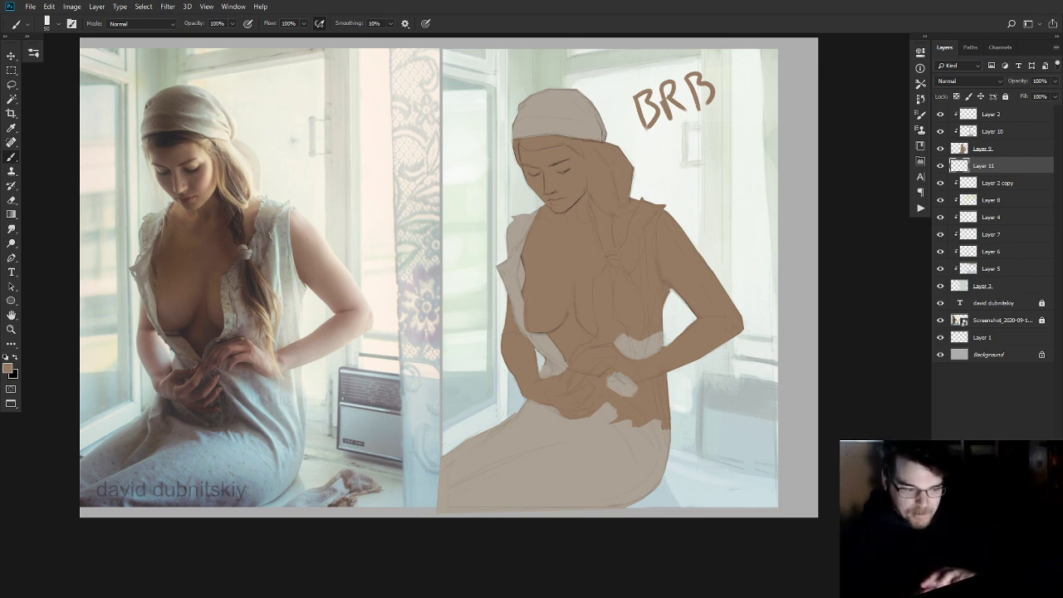
# - Erase the "BRB" note and delete the layer that held it
pyautogui.click(941, 166)
pyautogui.click(941, 166)
pyautogui.press('e')
pyautogui.moveTo(710, 77)
pyautogui.mouseDown()
pyautogui.moveTo(689, 108)
pyautogui.moveTo(636, 126)
pyautogui.mouseUp()
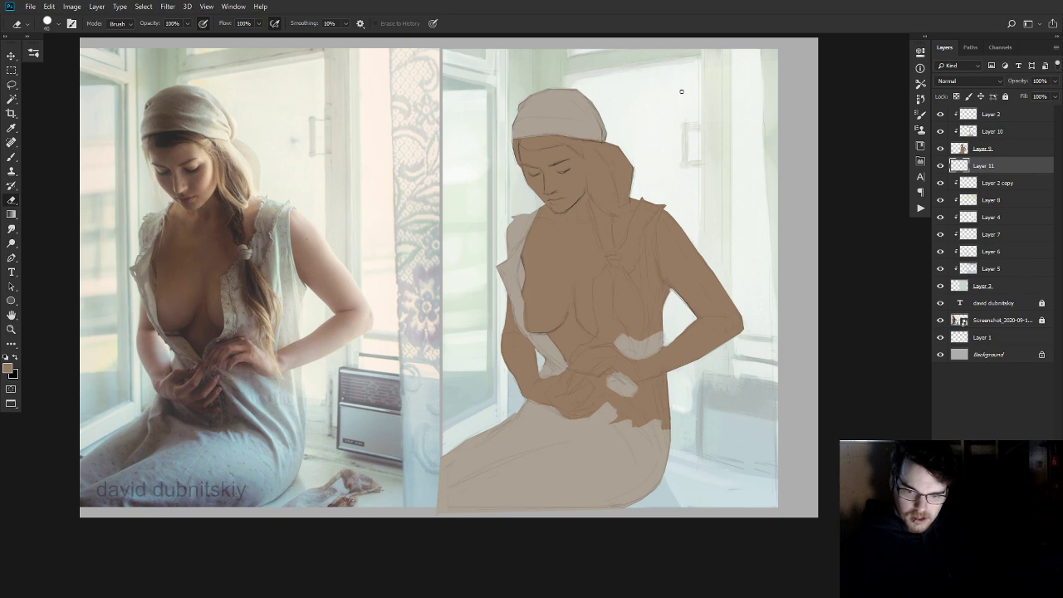
pyautogui.click(941, 166)
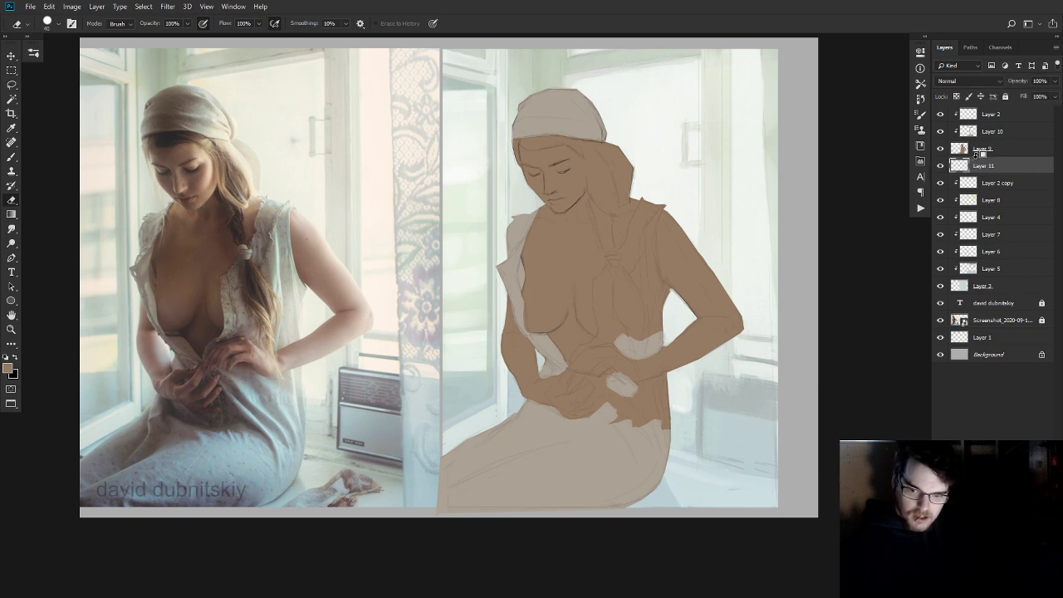
pyautogui.press('Delete')
# - On Layer 10, paint the dress's front edge from the braid tie to the waist in the skirt's grey-beige, using a 100 px brush
pyautogui.click(941, 132)
pyautogui.click(941, 132)
pyautogui.click(951, 126)
pyautogui.press('b')
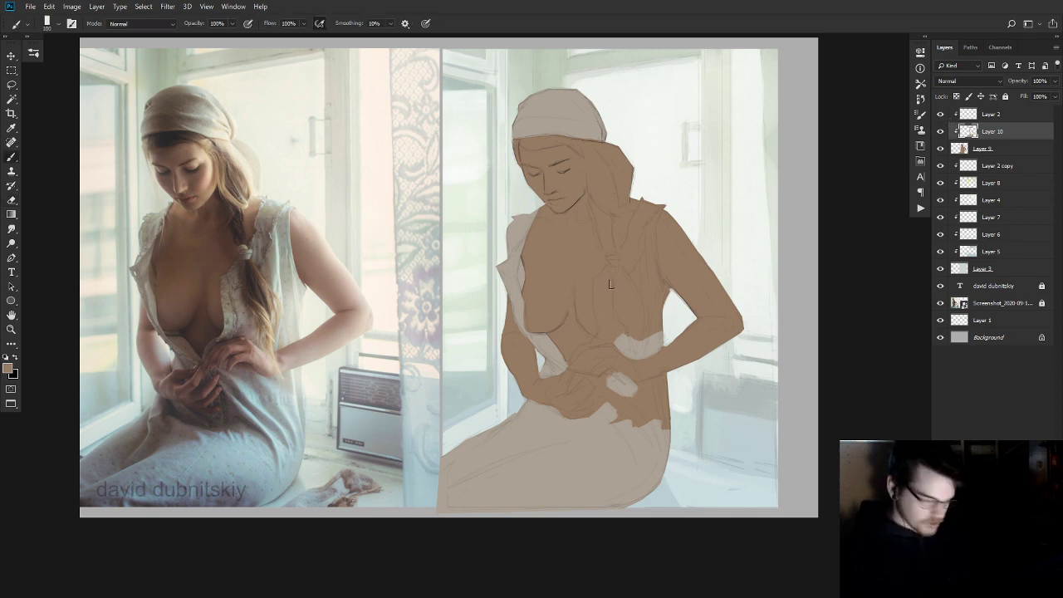
pyautogui.keyDown('alt'); pyautogui.click(583, 451); pyautogui.keyUp('alt')
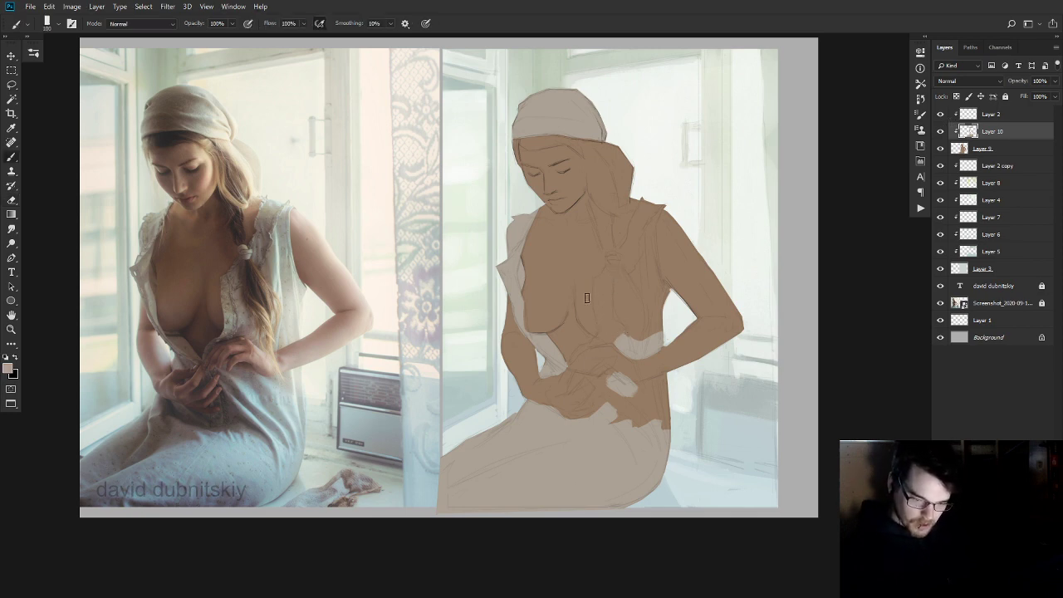
pyautogui.moveTo(596, 283); pyautogui.dragTo(598, 321)
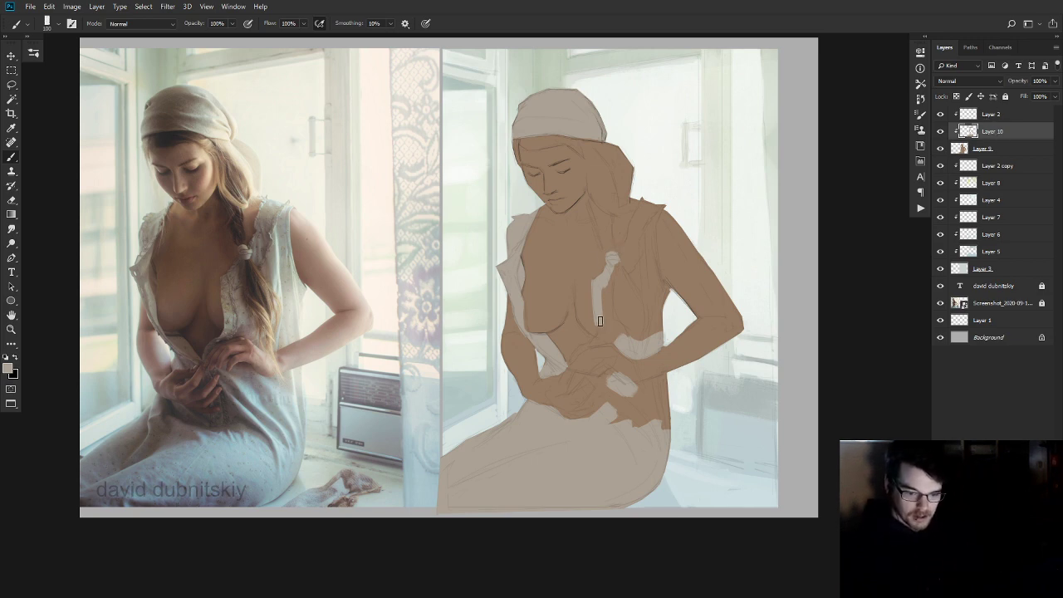
pyautogui.press('e')
pyautogui.press('b')
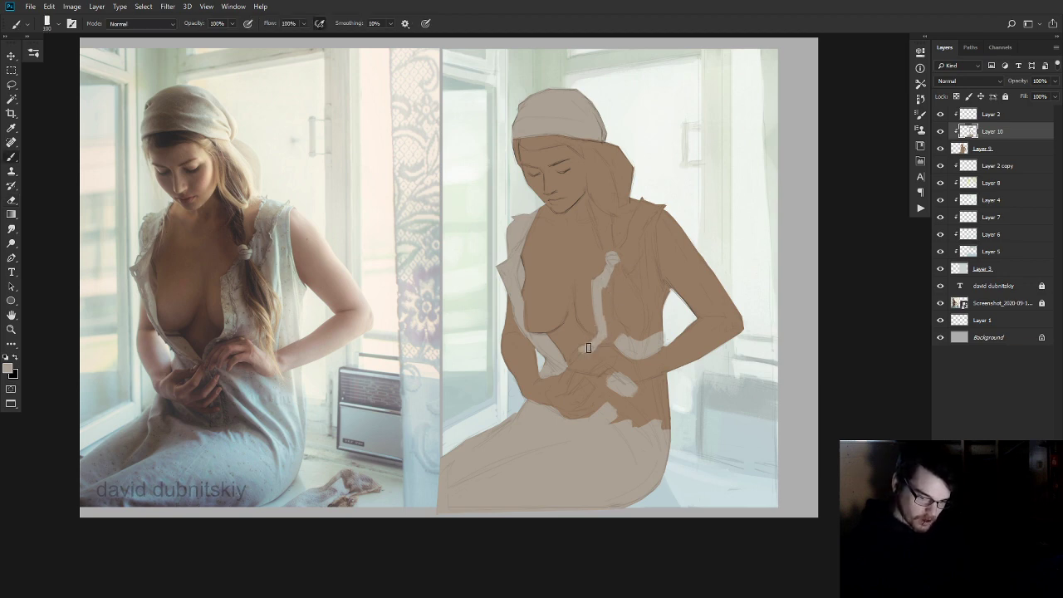
pyautogui.moveTo(568, 376); pyautogui.dragTo(610, 339)
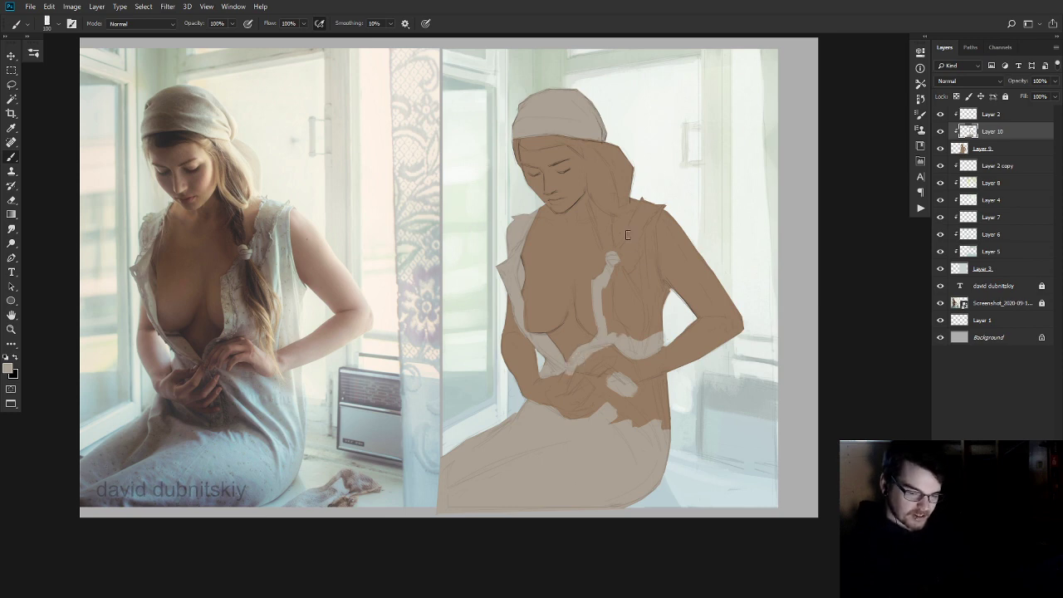
# - Fill the shoulder strap and the bodice between the front edge and the bent arm with grey-beige
pyautogui.moveTo(616, 258); pyautogui.dragTo(629, 244)
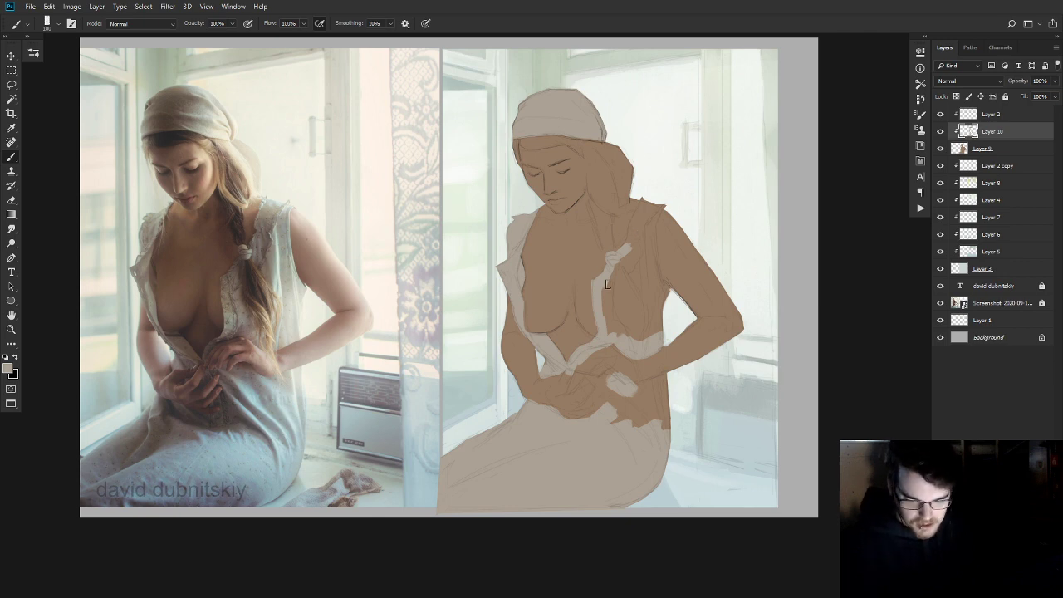
pyautogui.moveTo(605, 292)
pyautogui.mouseDown()
pyautogui.moveTo(617, 318)
pyautogui.moveTo(628, 239)
pyautogui.moveTo(657, 198)
pyautogui.moveTo(615, 285)
pyautogui.moveTo(671, 169)
pyautogui.moveTo(632, 251)
pyautogui.moveTo(647, 209)
pyautogui.mouseUp()
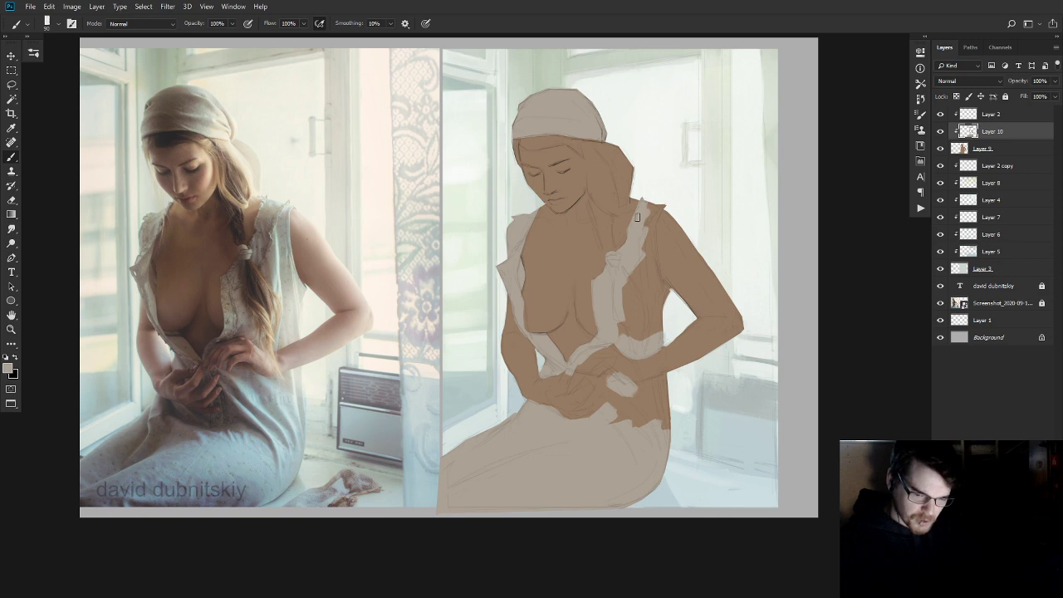
pyautogui.moveTo(643, 220); pyautogui.dragTo(655, 200)
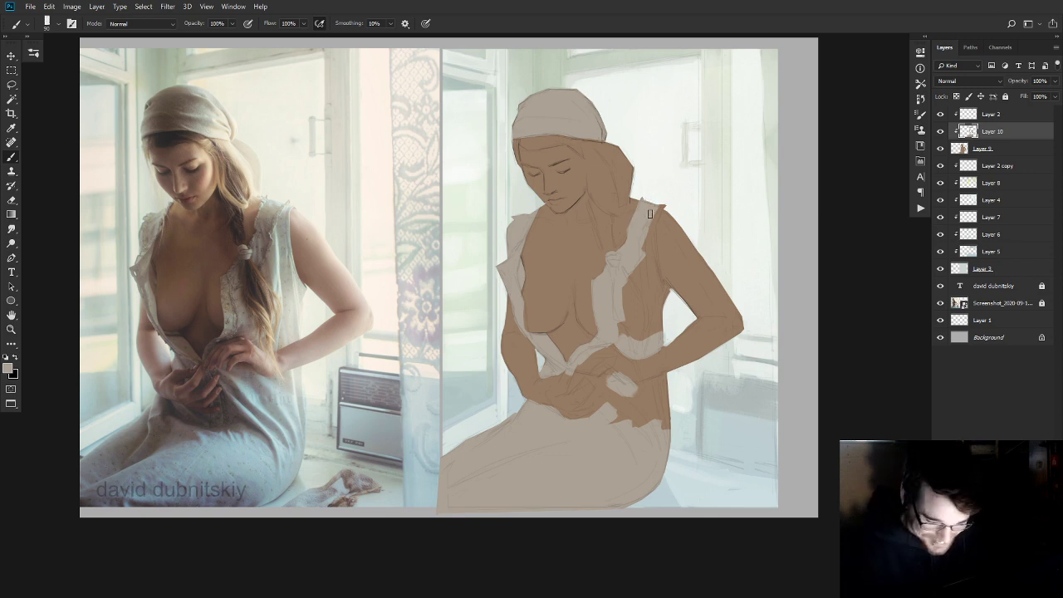
pyautogui.moveTo(658, 211); pyautogui.dragTo(644, 251)
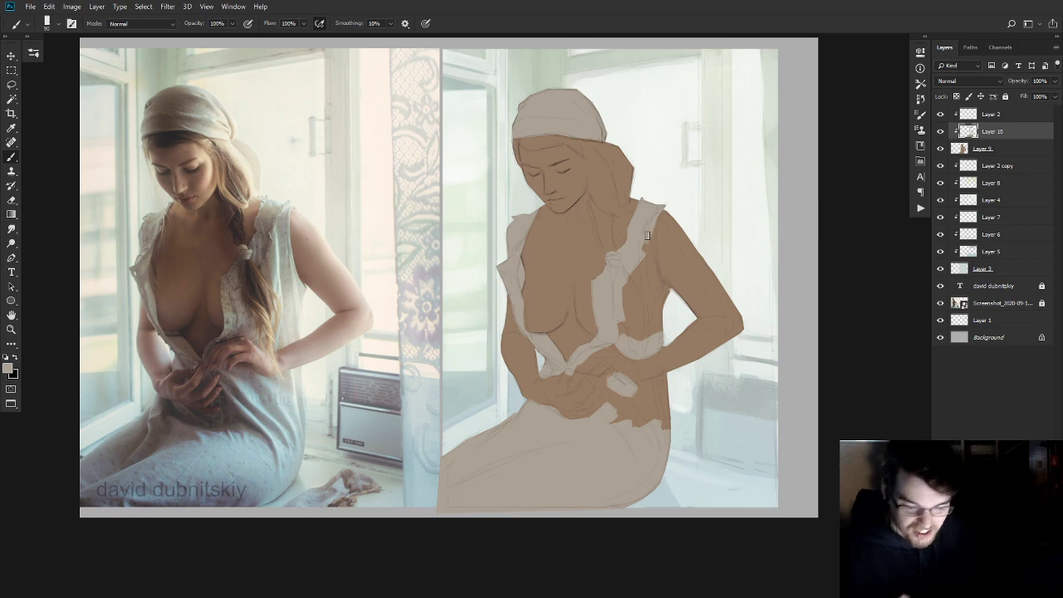
pyautogui.moveTo(652, 219)
pyautogui.mouseDown()
pyautogui.moveTo(658, 278)
pyautogui.moveTo(656, 289)
pyautogui.moveTo(646, 260)
pyautogui.moveTo(643, 331)
pyautogui.moveTo(629, 340)
pyautogui.moveTo(616, 326)
pyautogui.moveTo(624, 333)
pyautogui.moveTo(644, 301)
pyautogui.moveTo(662, 337)
pyautogui.mouseUp()
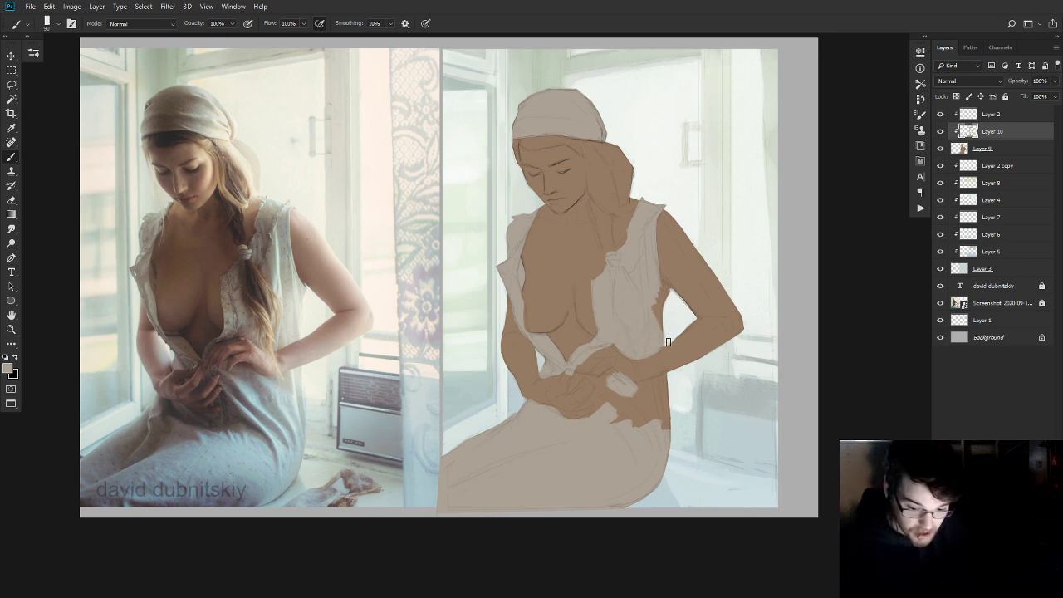
# - Refine the dress edges on Layer 10 along the side seam, around the hands and at the braid tie, alternating painting and erasing
pyautogui.press('e')
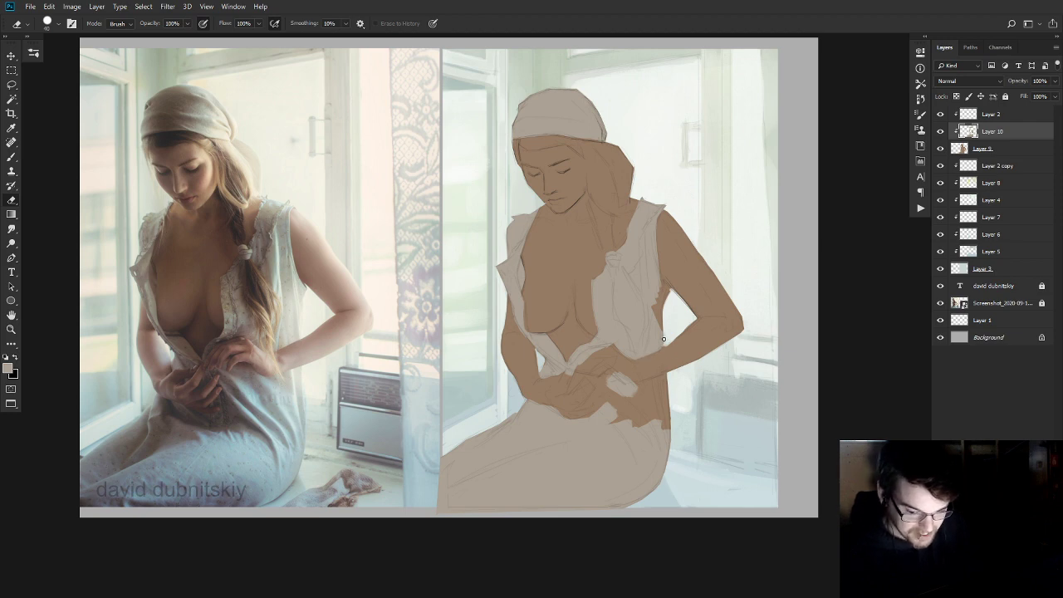
pyautogui.press('b')
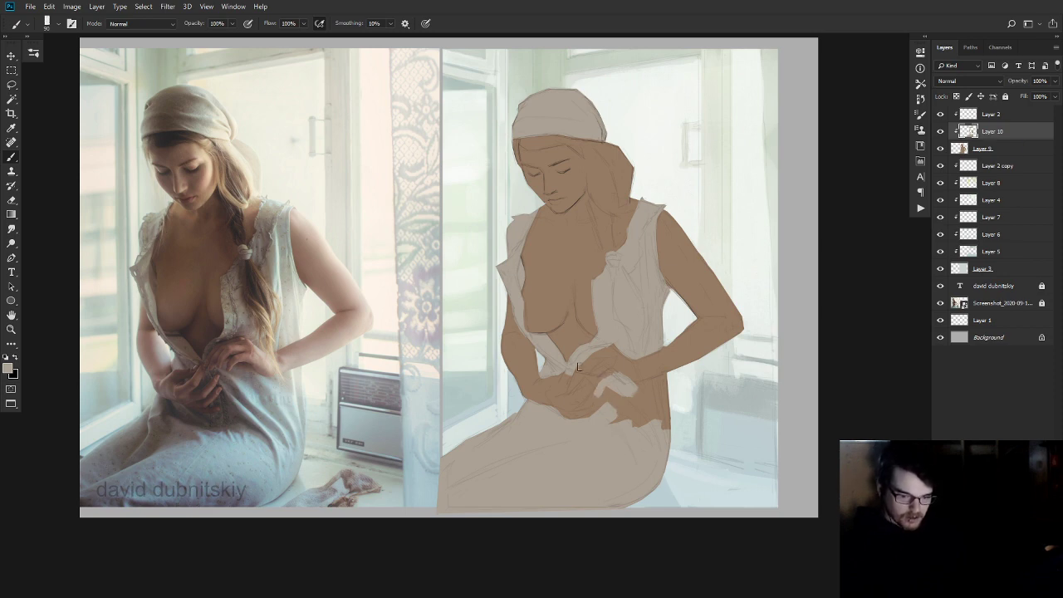
pyautogui.press('e')
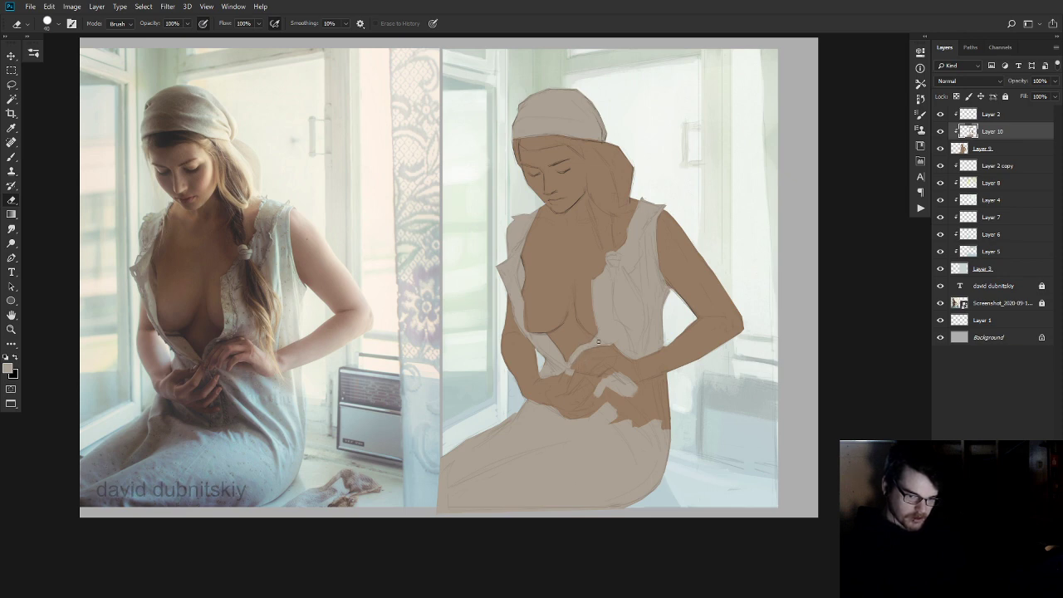
pyautogui.press('b')
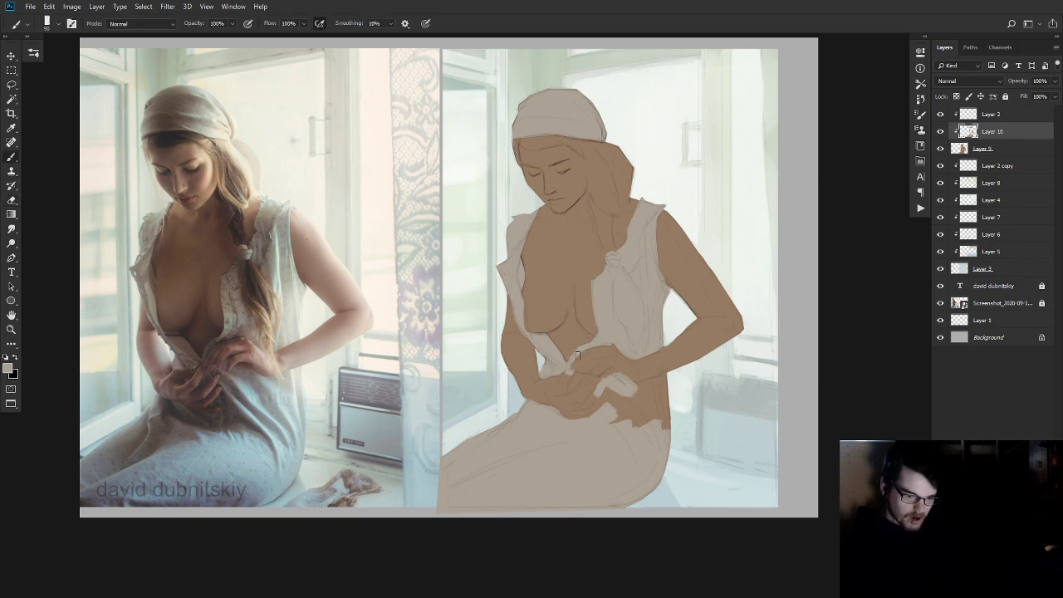
pyautogui.press('e')
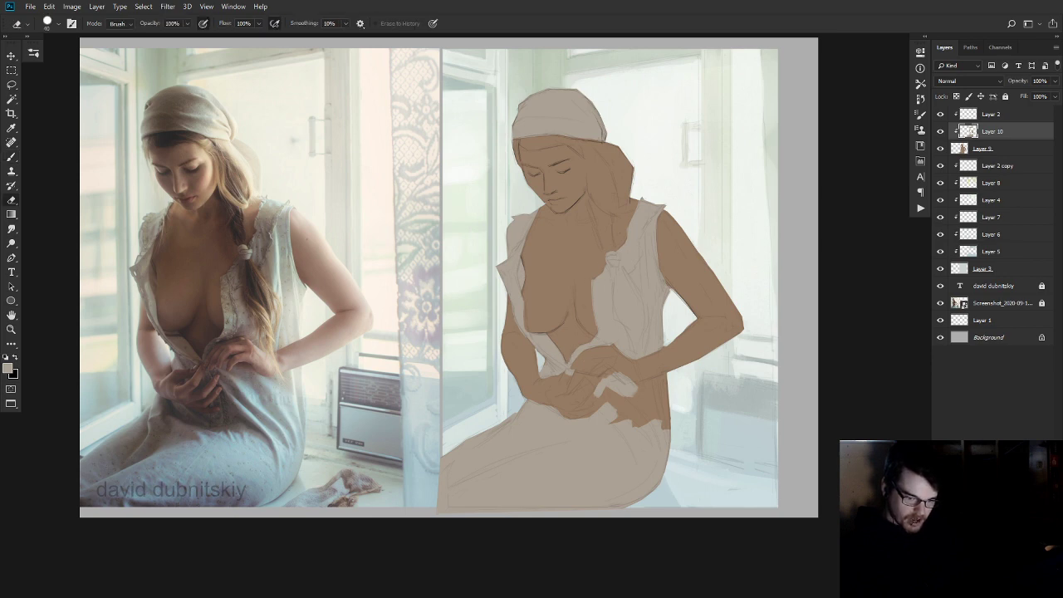
pyautogui.press('b')
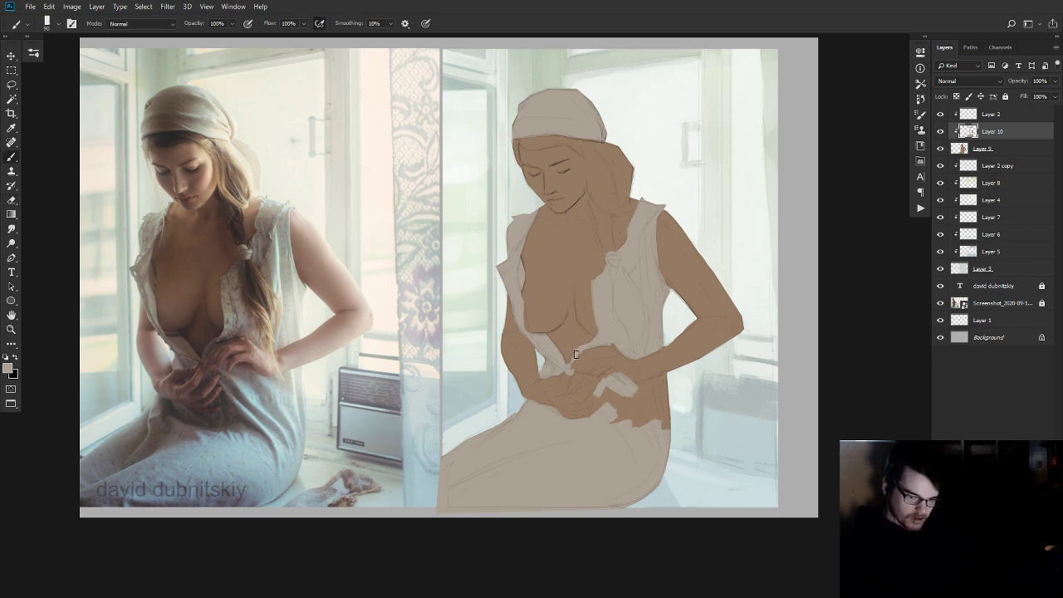
pyautogui.press('e')
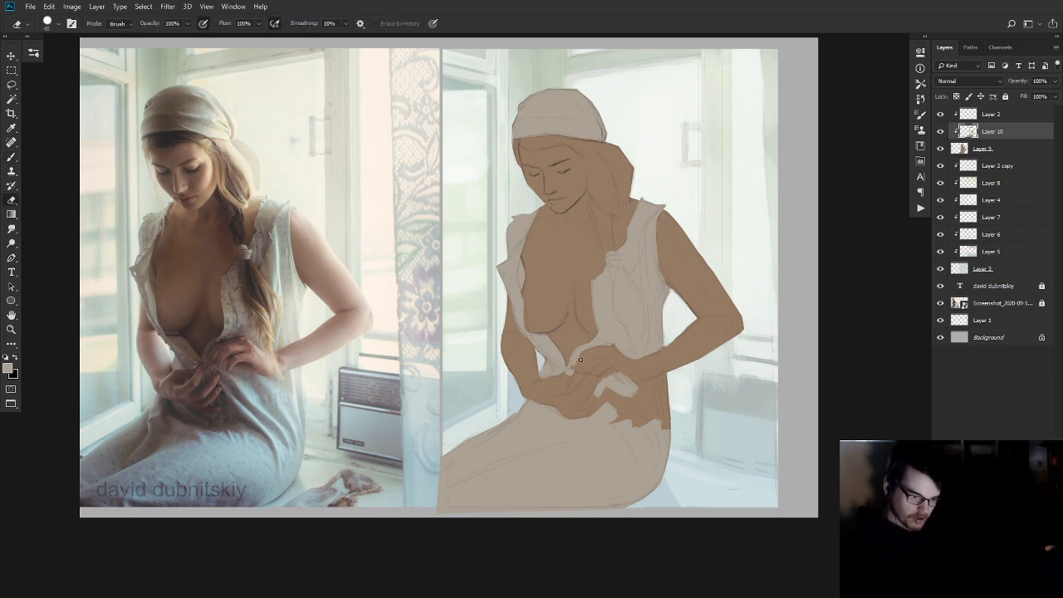
pyautogui.press('b')
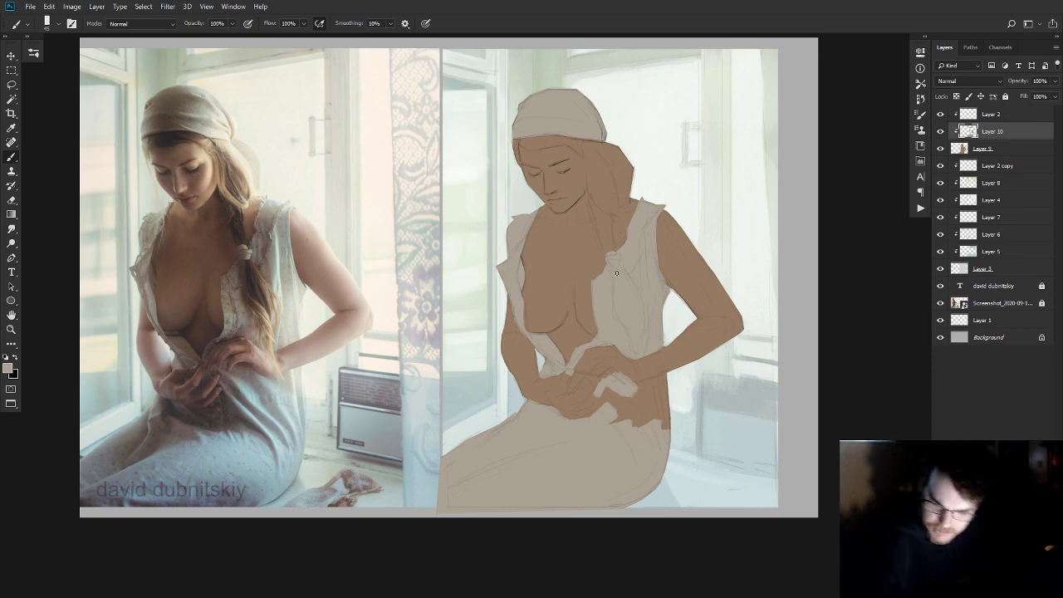
pyautogui.press('e')
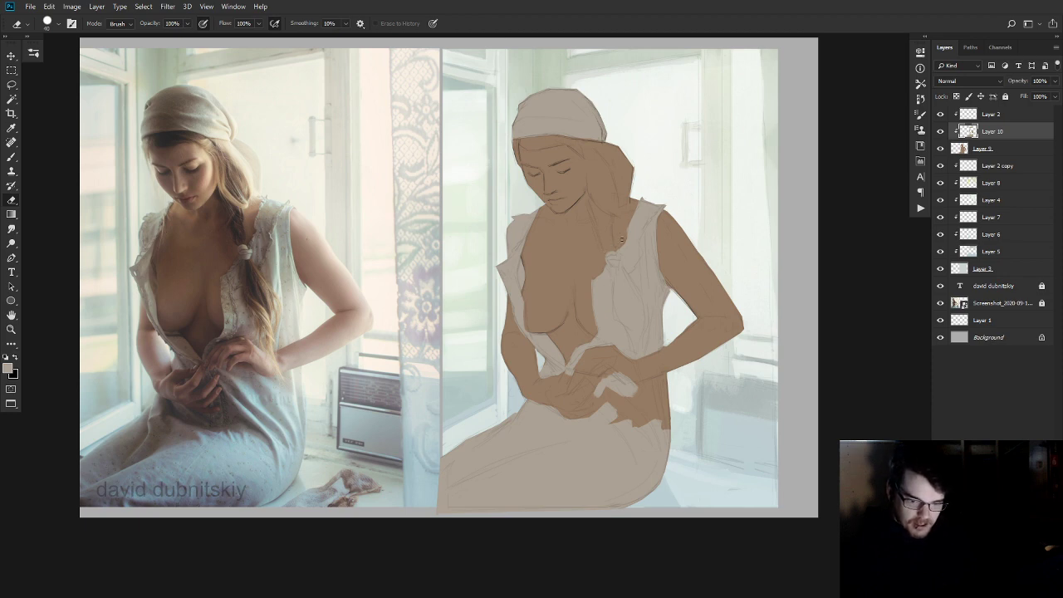
# - Paint the headscarf's hanging tail grey-beige on Layer 10, and make Layer 2 the active layer
pyautogui.press('b')
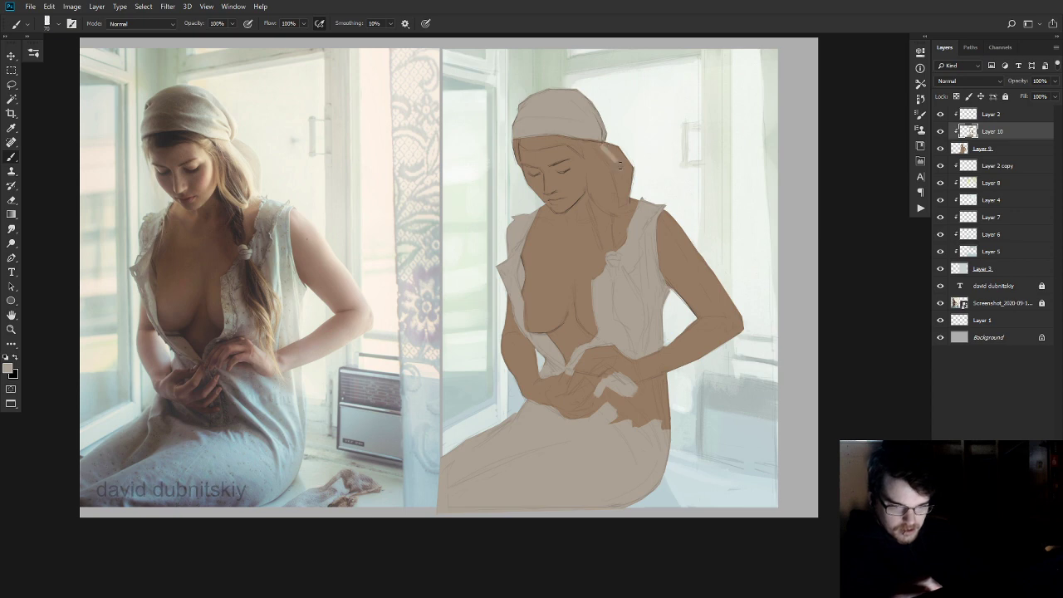
pyautogui.moveTo(606, 142)
pyautogui.mouseDown()
pyautogui.moveTo(627, 170)
pyautogui.moveTo(606, 119)
pyautogui.moveTo(623, 180)
pyautogui.moveTo(614, 146)
pyautogui.moveTo(629, 167)
pyautogui.moveTo(627, 194)
pyautogui.moveTo(633, 161)
pyautogui.moveTo(628, 192)
pyautogui.mouseUp()
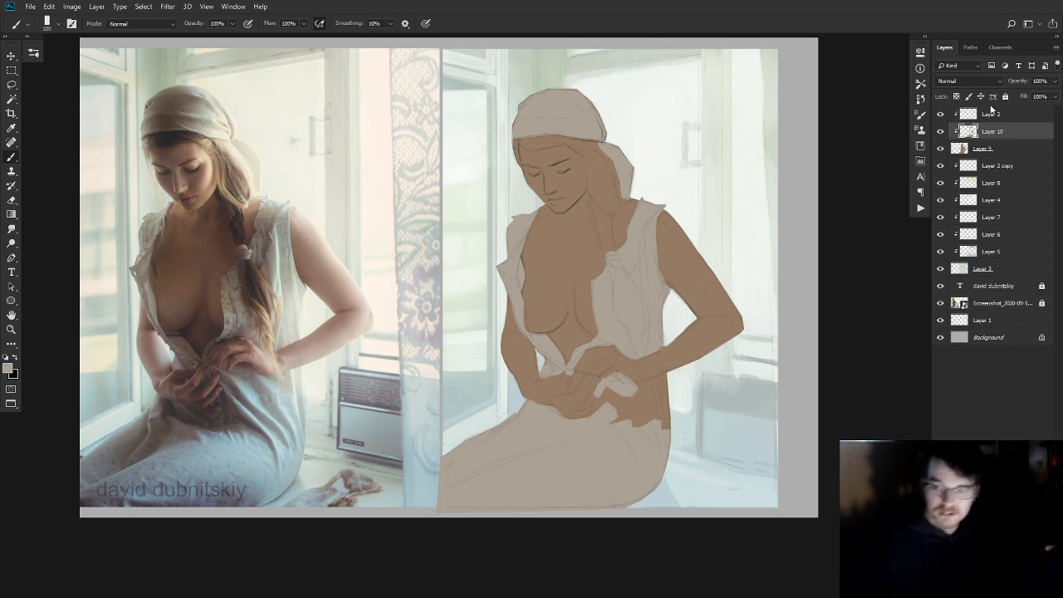
pyautogui.click(997, 116)
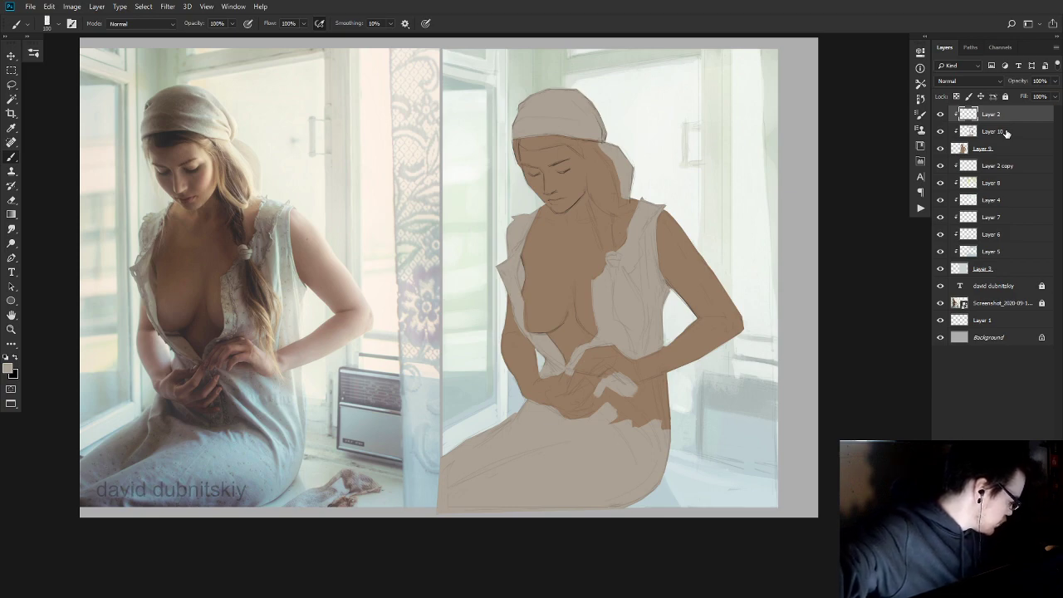
pyautogui.press('super+Tab')
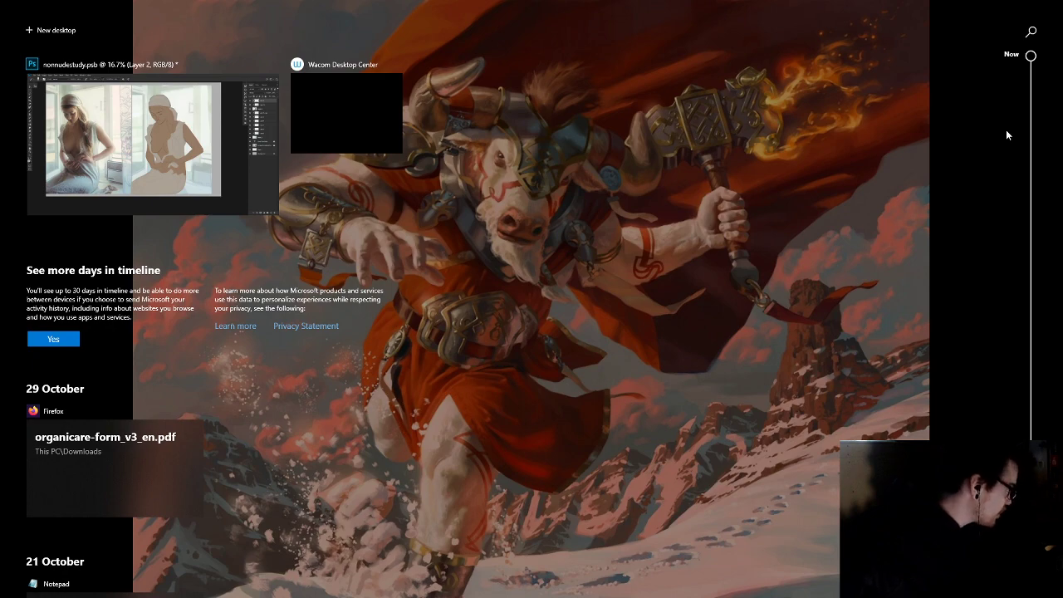
pyautogui.press('Escape')
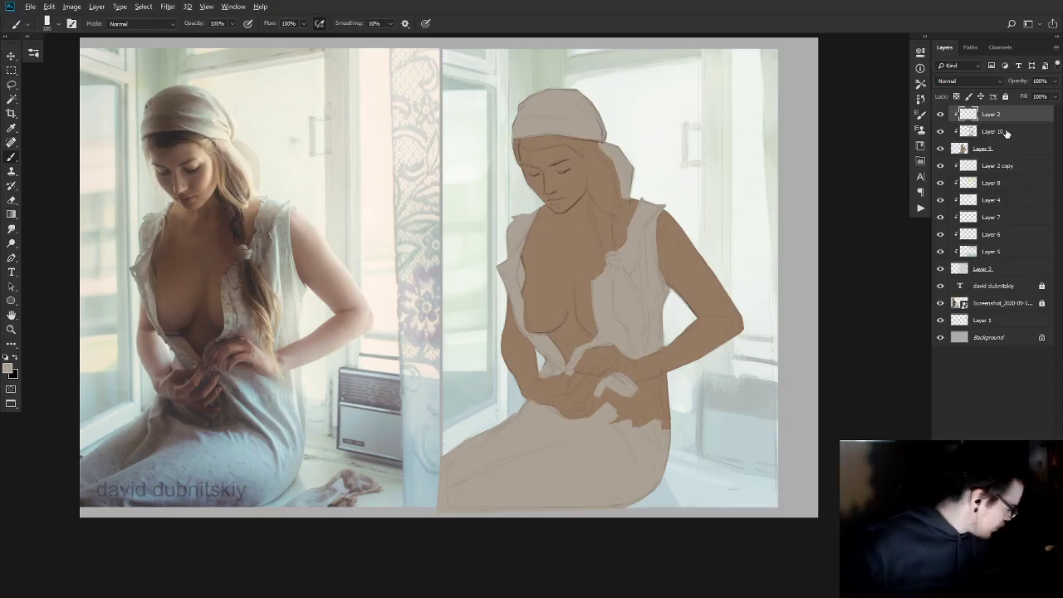
pyautogui.hotkey('alt', 'Tab')
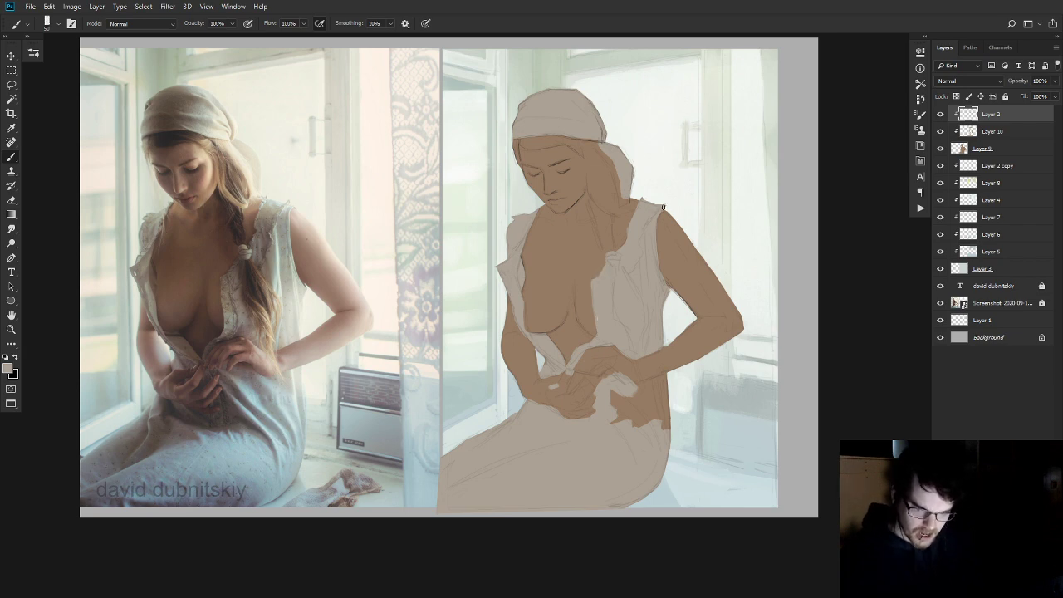
# - Fill the remaining brown patch of the skirt below the bent forearm with grey-beige on Layer 10, using a 200 px brush
pyautogui.click(968, 147)
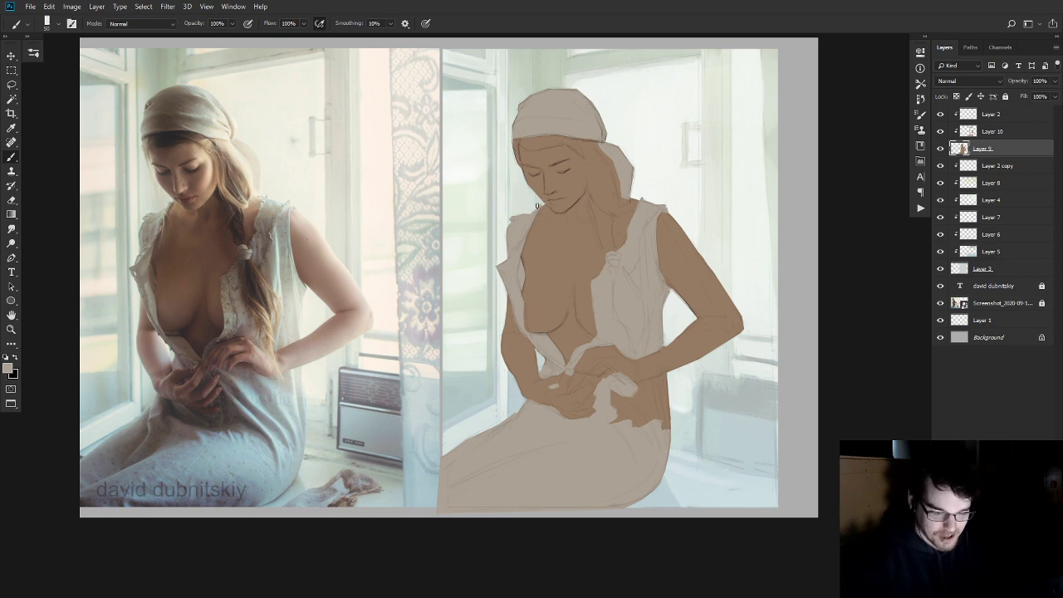
pyautogui.press('e')
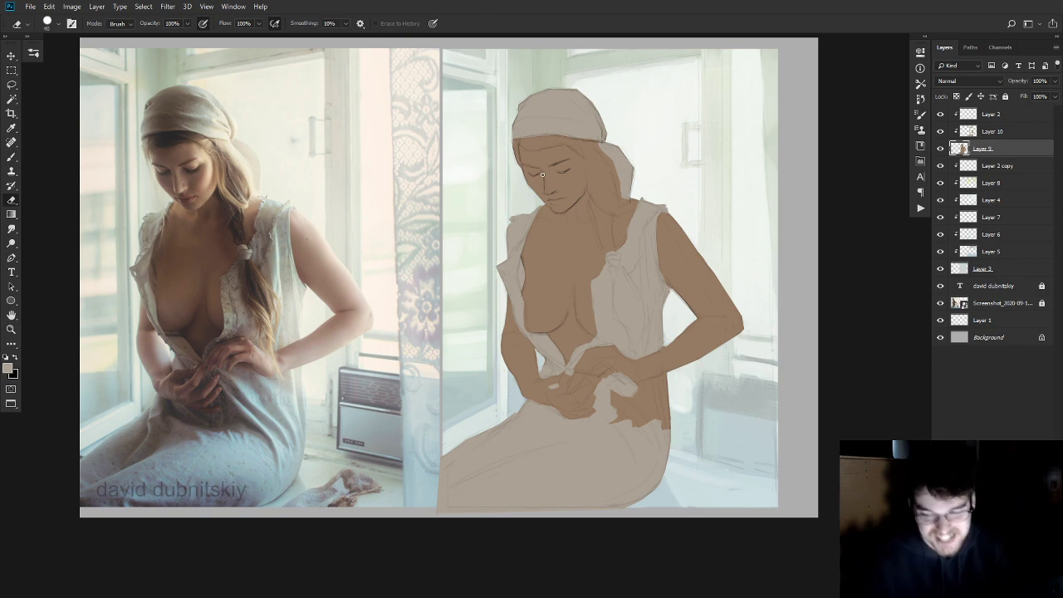
pyautogui.click(1010, 133)
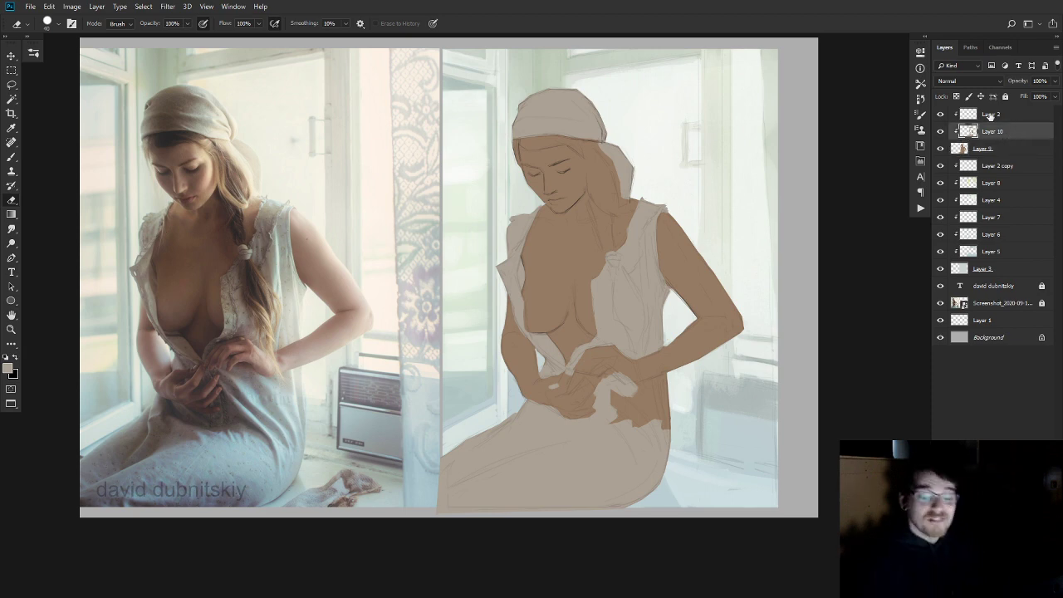
pyautogui.press('b')
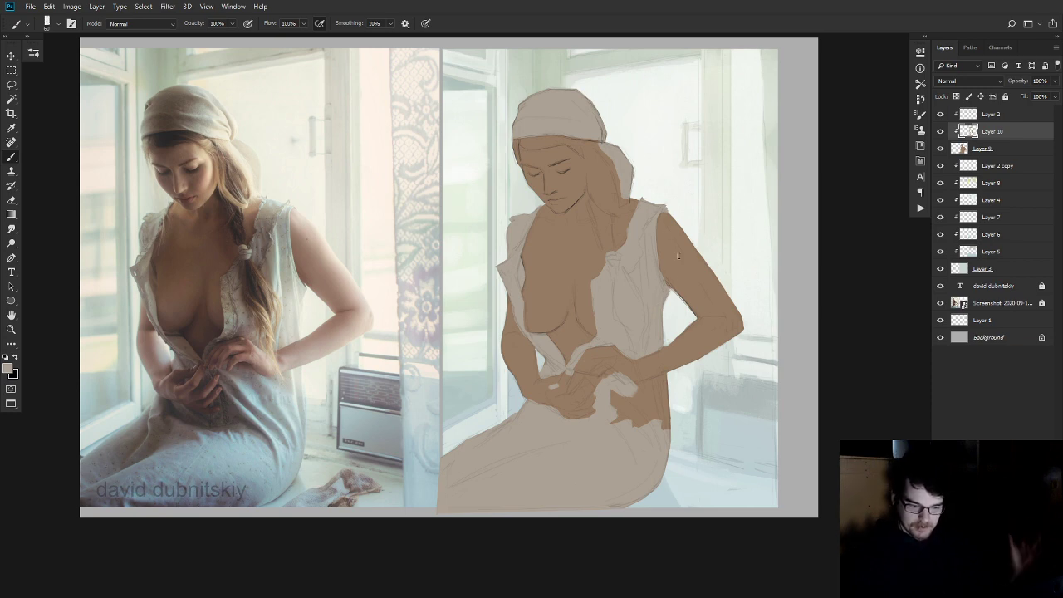
pyautogui.moveTo(659, 386)
pyautogui.mouseDown()
pyautogui.moveTo(610, 394)
pyautogui.moveTo(625, 418)
pyautogui.moveTo(661, 400)
pyautogui.mouseUp()
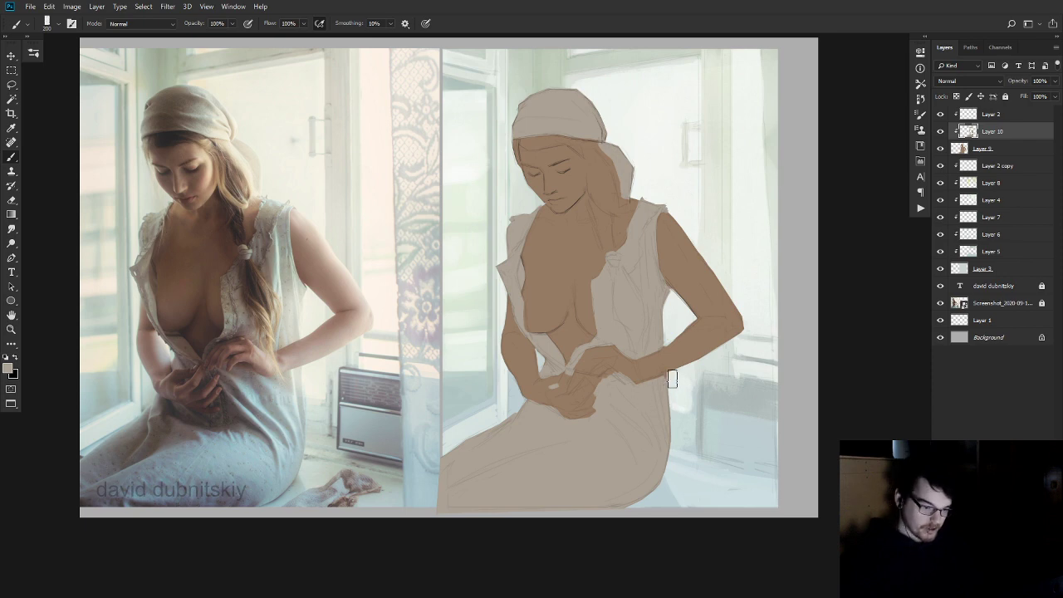
# - Clean up the dress edge beneath the bent forearm and at the side, alternating painting and erasing on Layer 10 and the silhouette layer
pyautogui.press('e')
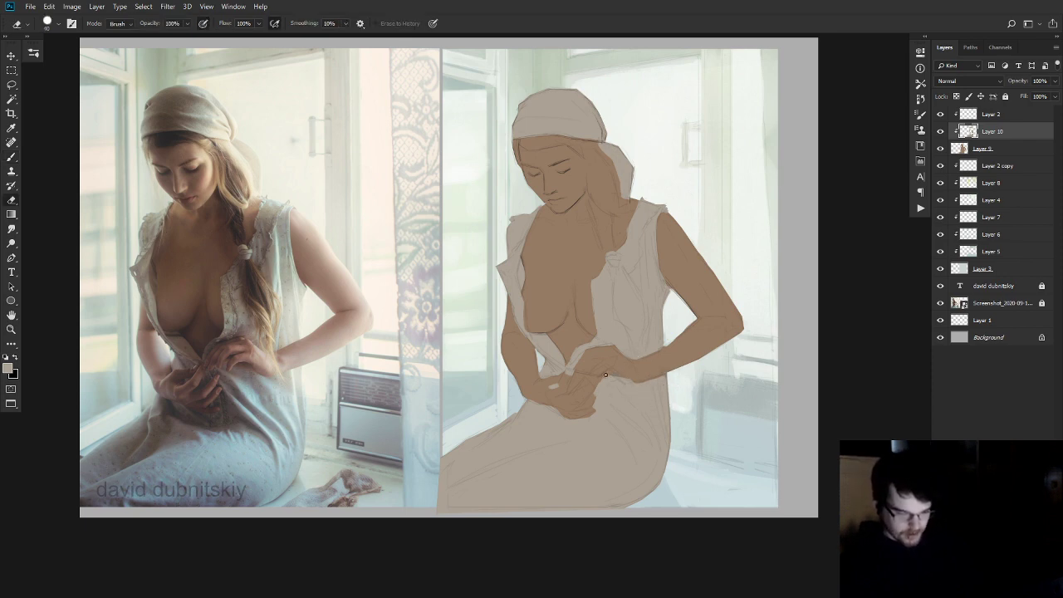
pyautogui.press('b')
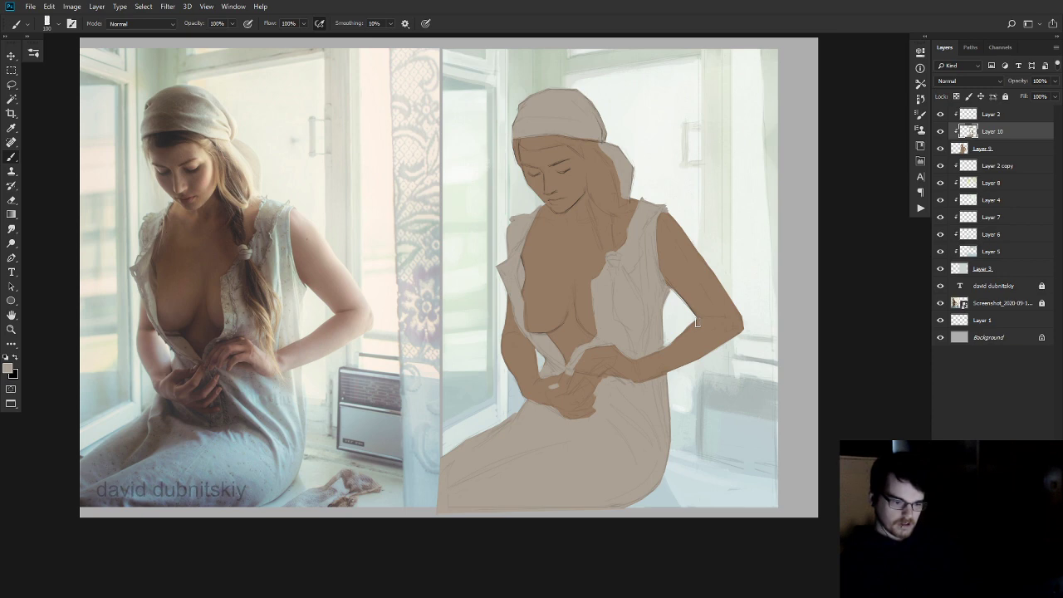
pyautogui.press('e')
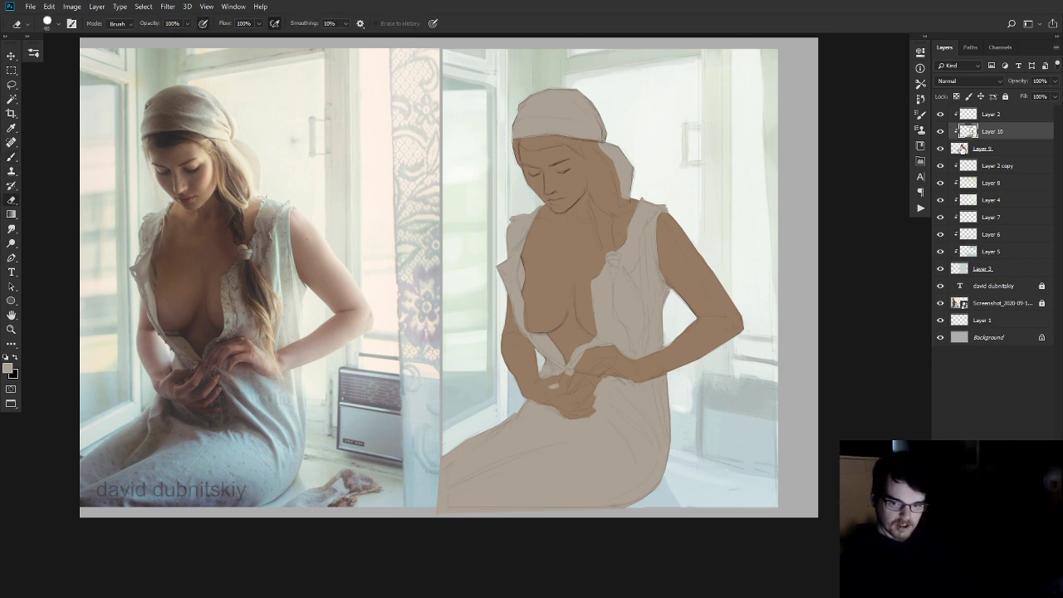
pyautogui.hotkey('alt', '[')
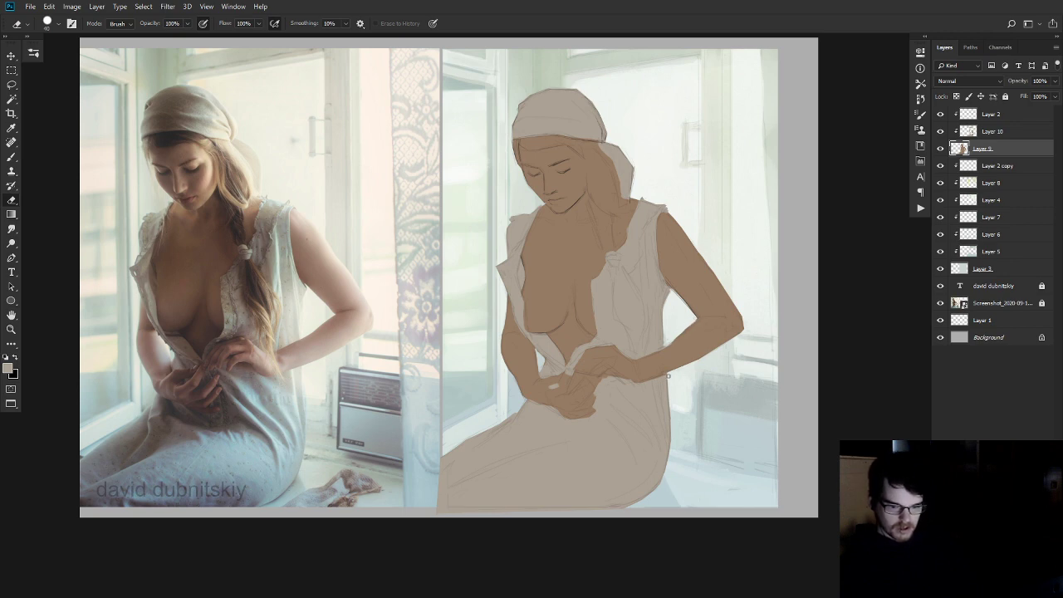
pyautogui.press('b')
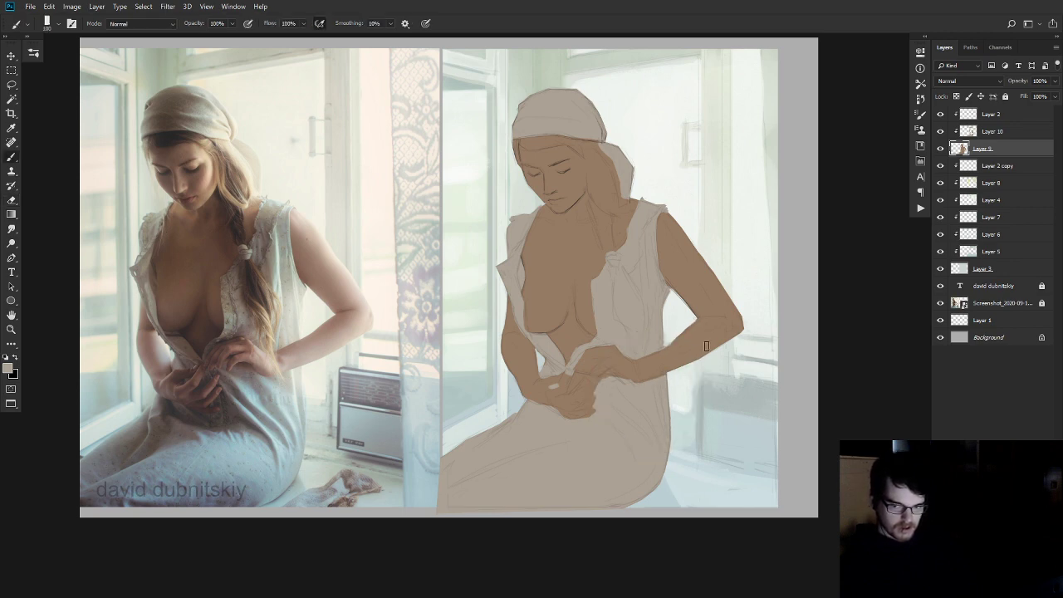
pyautogui.hotkey('alt', ']')
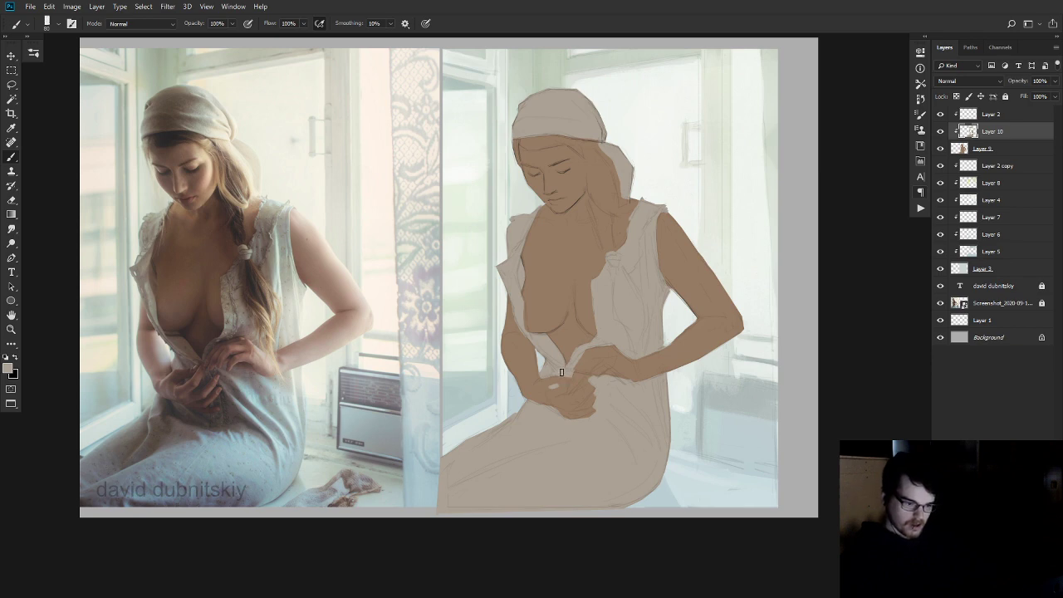
# - Refine the dress opening where it meets the hands on Layer 10, alternating erasing and grey-beige brushwork
pyautogui.press('e')
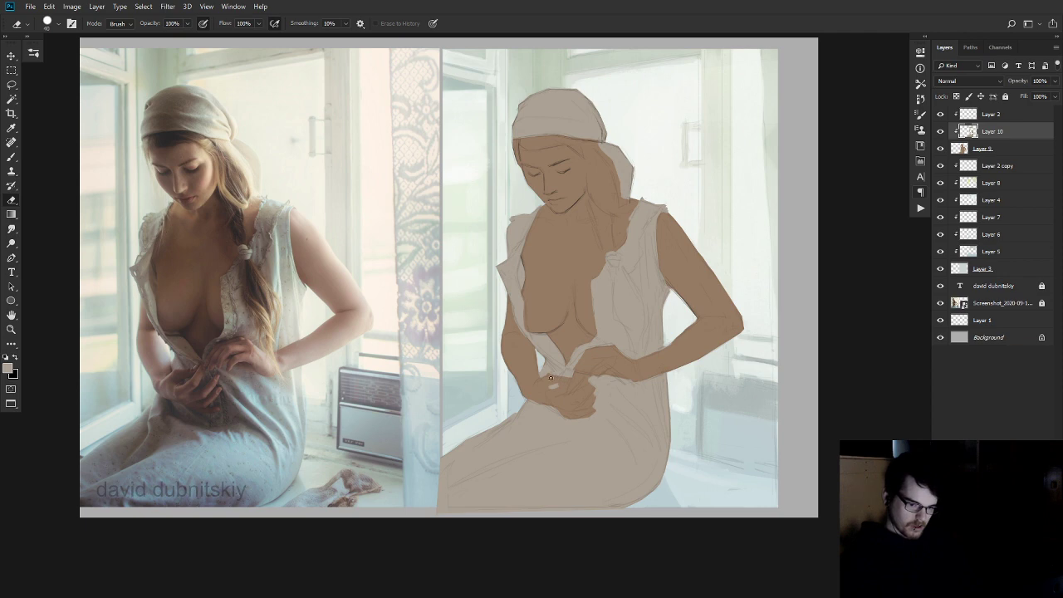
pyautogui.press('b')
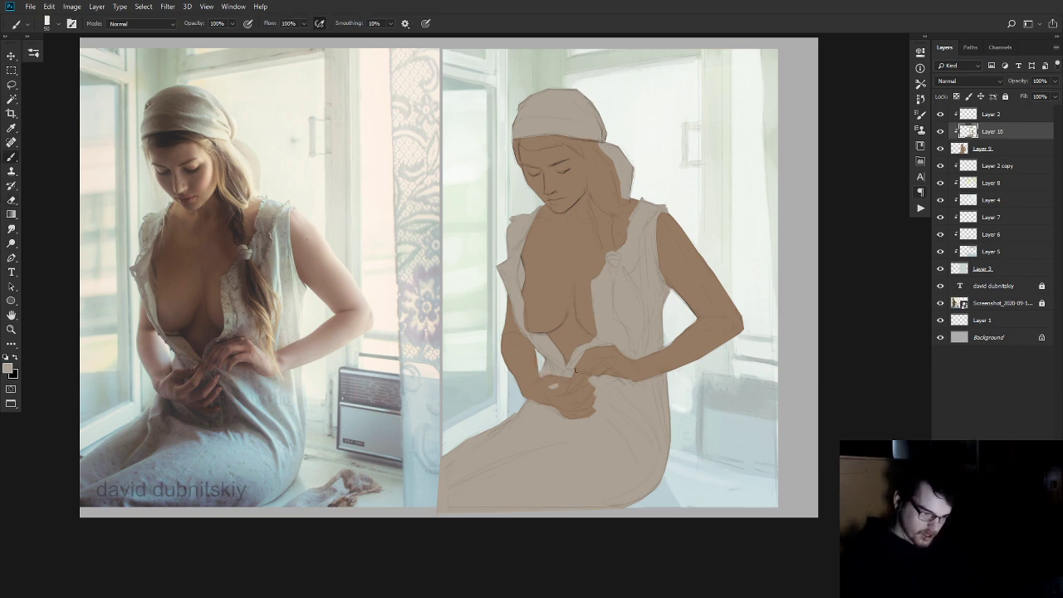
pyautogui.press('e')
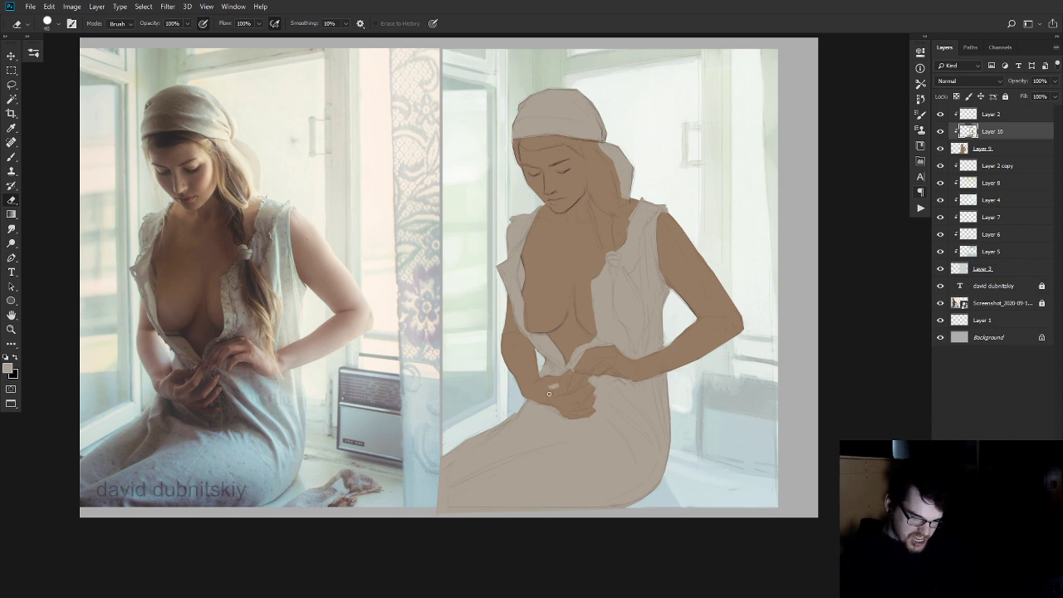
pyautogui.press('b')
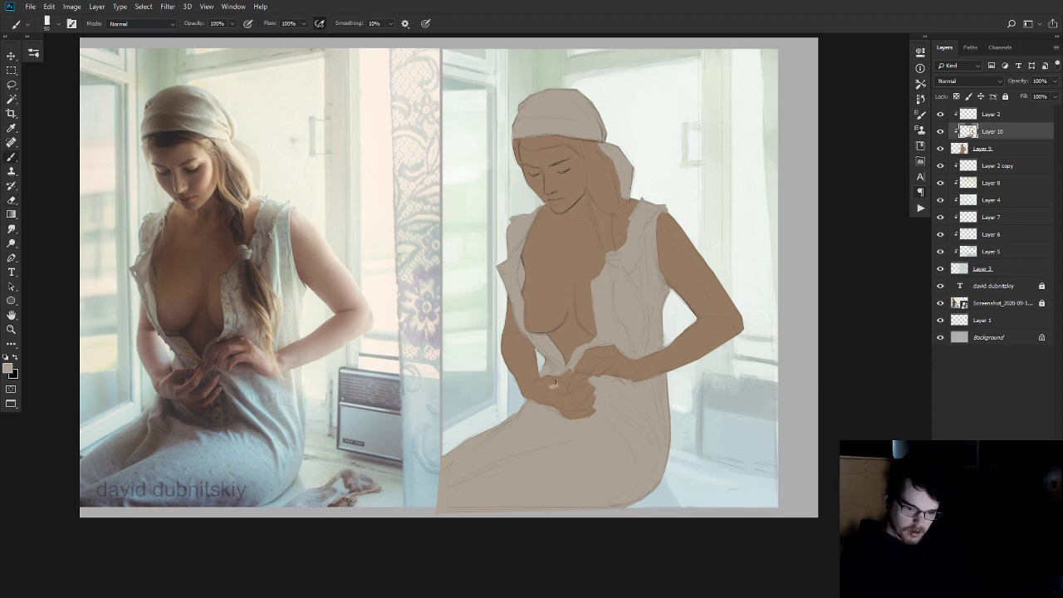
# - Hide and show the sketch lines on Layer 2 to check the flat colours around the hands
pyautogui.press('v')
pyautogui.hotkey('alt', ']')
pyautogui.click(940, 114)
pyautogui.click(940, 114)
pyautogui.press('e')
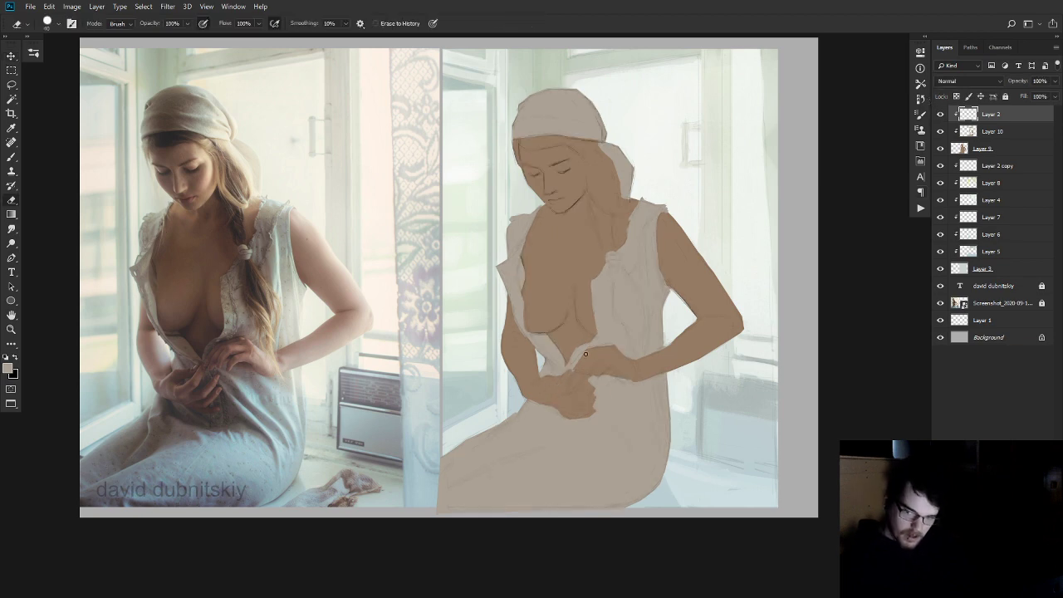
# - Rework the small grey-beige spot between the clasped fingers on Layer 10 with a 40 px brush and the eraser
pyautogui.hotkey('alt', '[')
pyautogui.press('b')
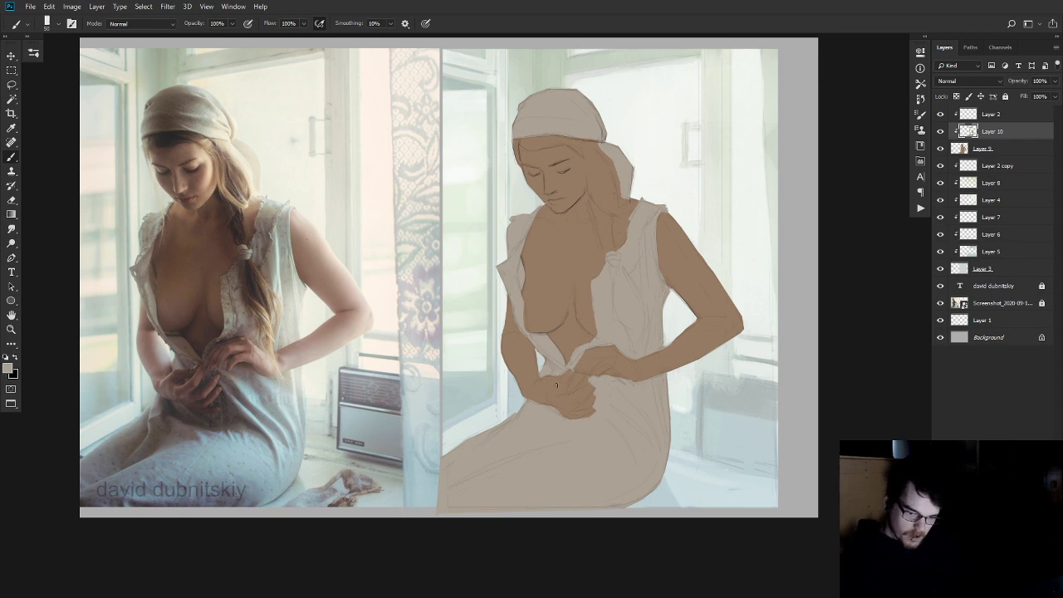
pyautogui.press('e')
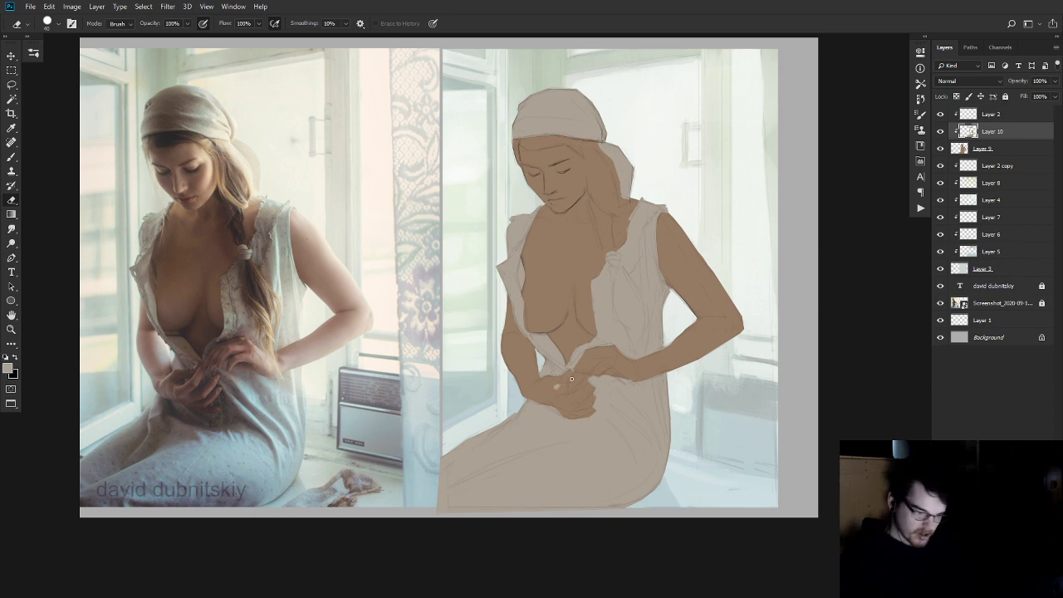
pyautogui.press('b')
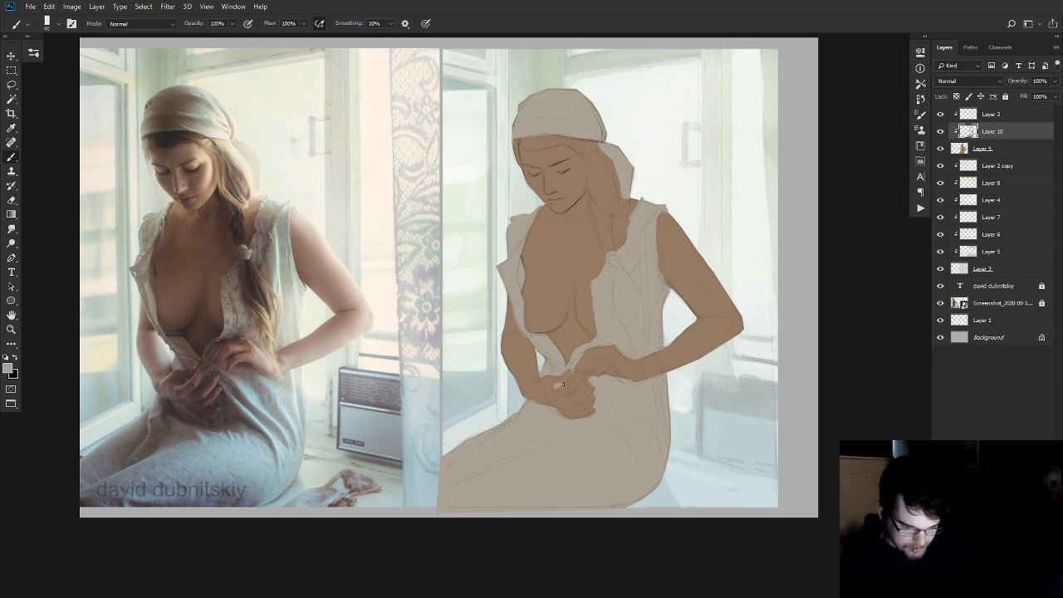
pyautogui.press('e')
pyautogui.press('b')
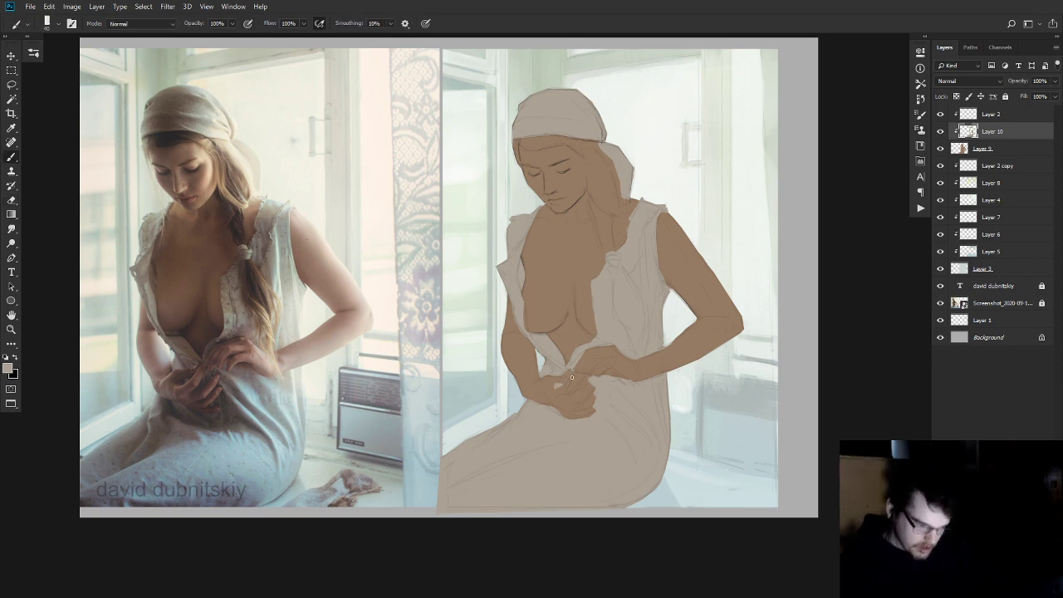
pyautogui.press('e')
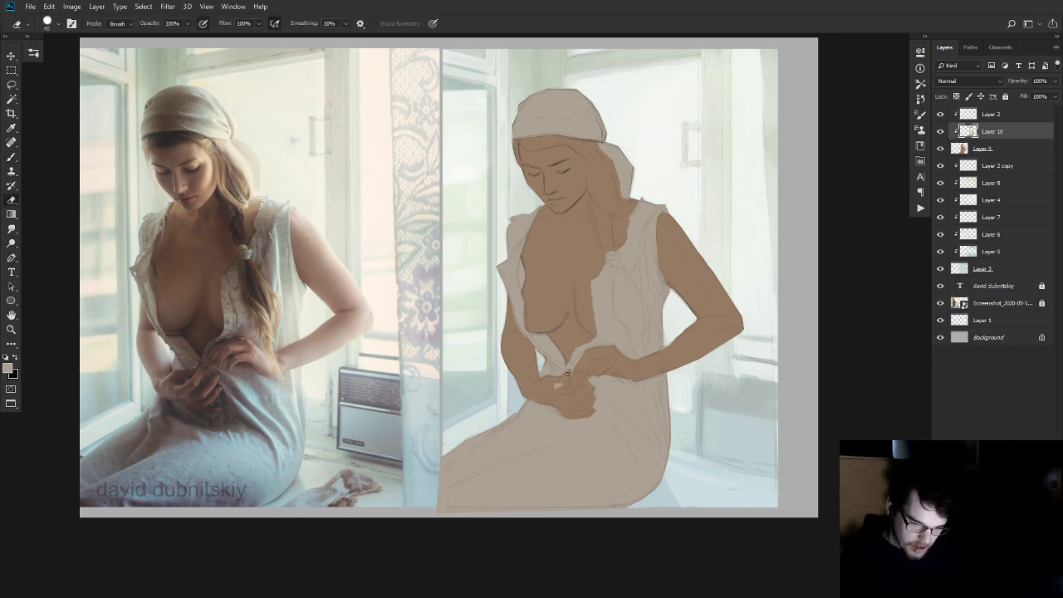
pyautogui.press('b')
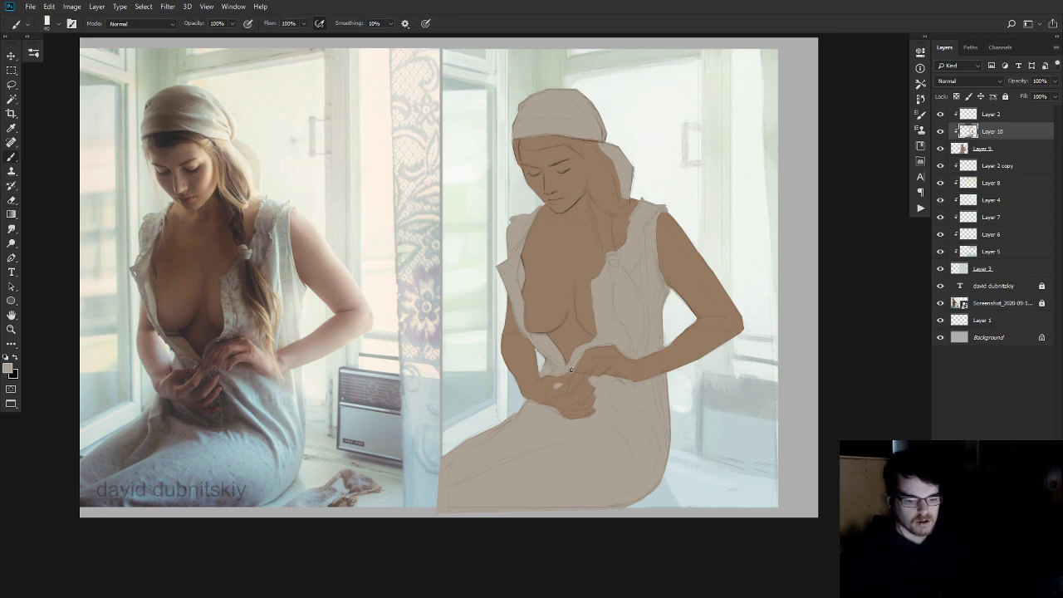
pyautogui.press('e')
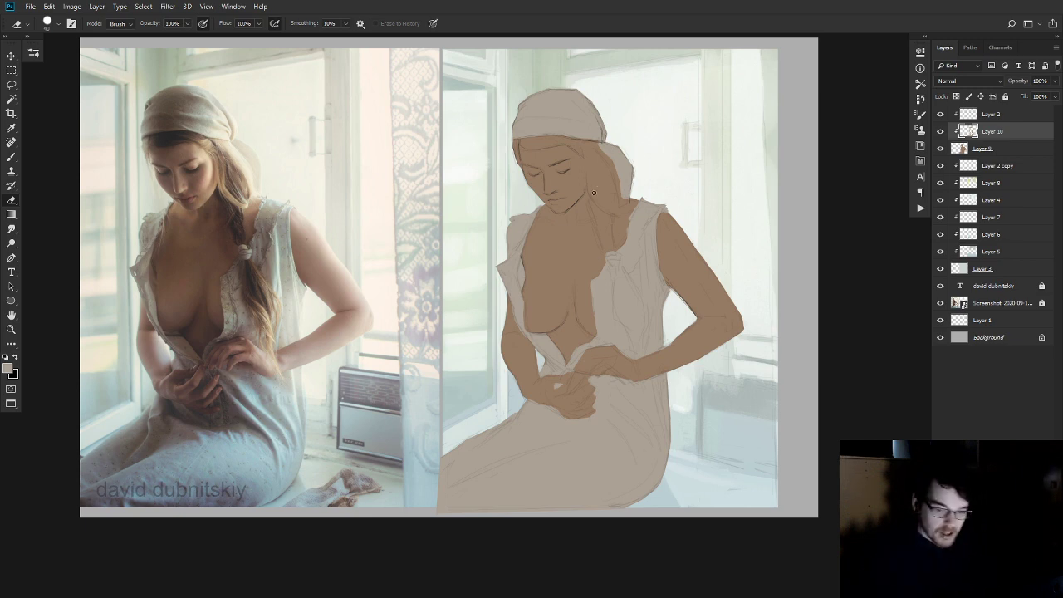
# - Activate the Move tool with Auto-Select set to Layer
pyautogui.press('v')
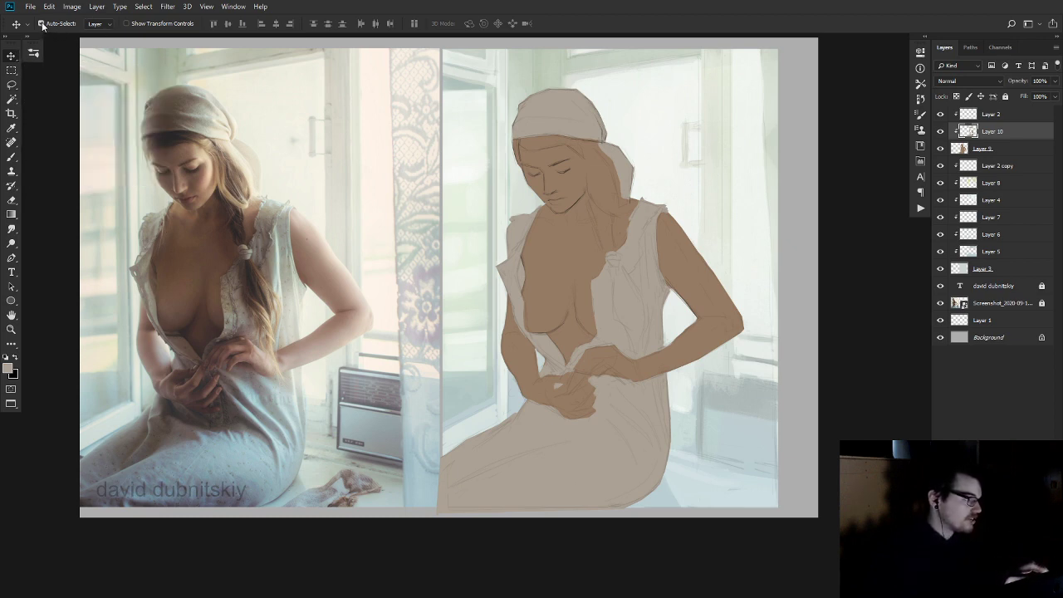
pyautogui.click(106, 25)
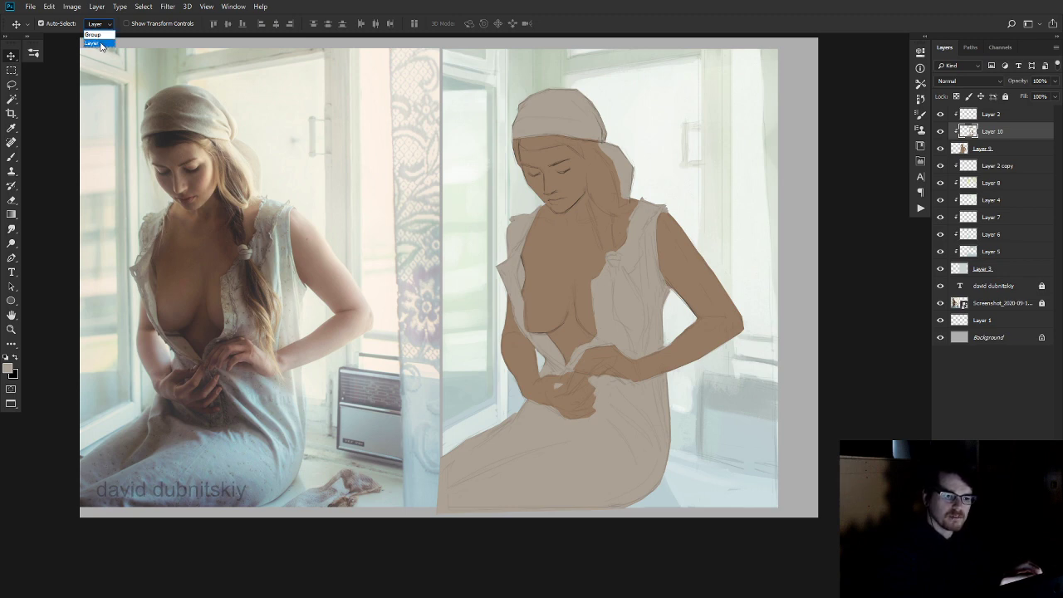
pyautogui.click(101, 43)
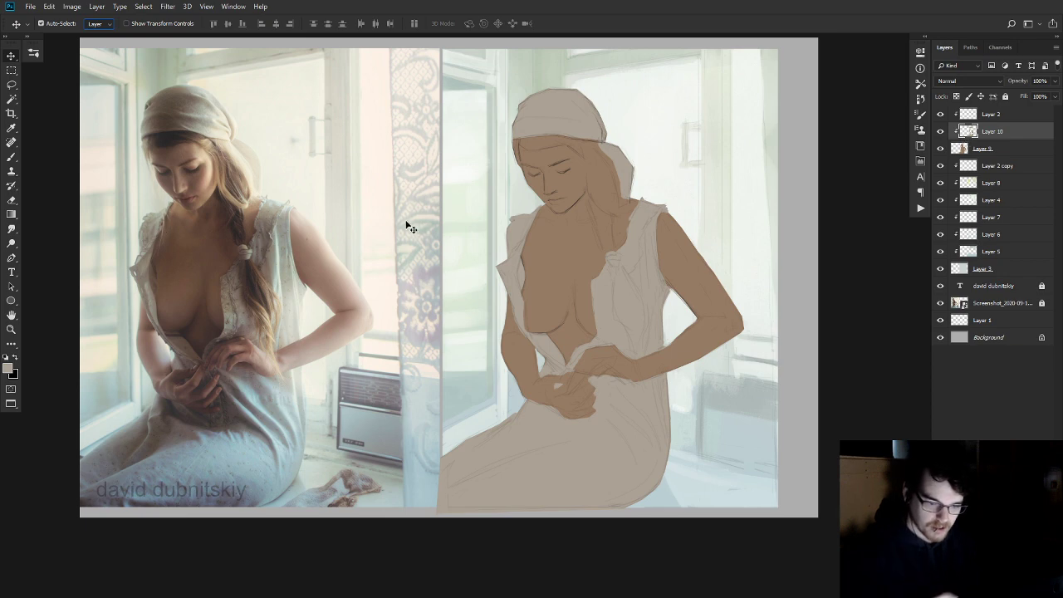
# - Auto-select the layers under the painted window, face, dress and radio, and try the same on the reference photo
pyautogui.click(656, 100)
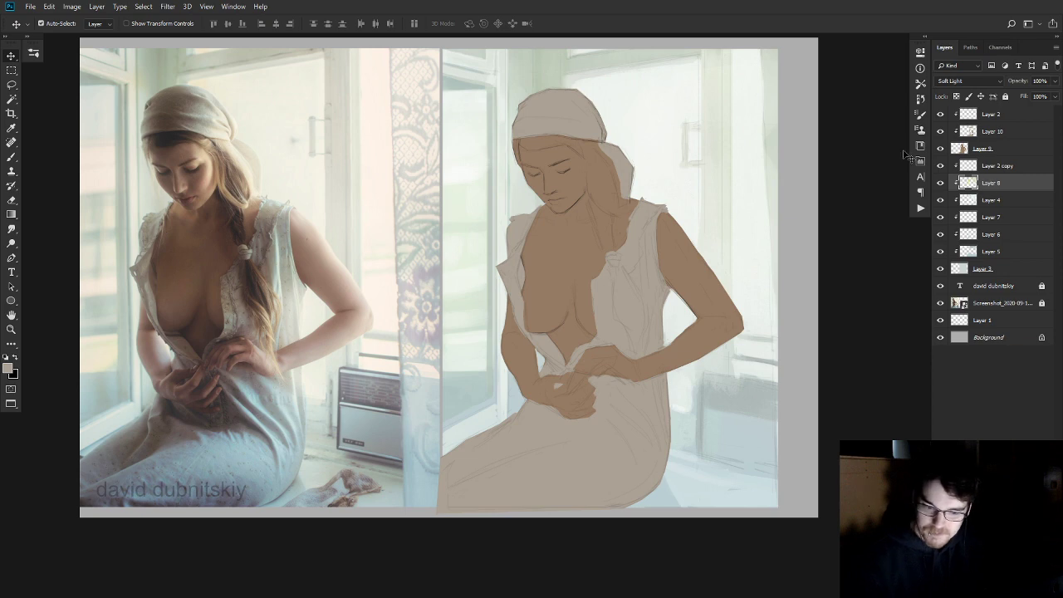
pyautogui.click(558, 138)
pyautogui.click(554, 165)
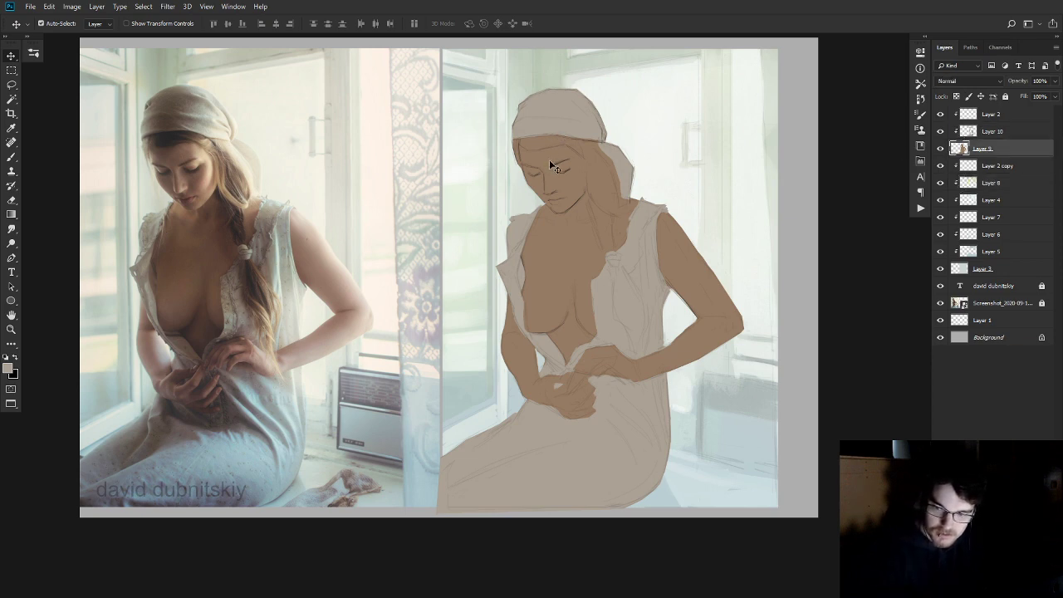
pyautogui.click(664, 237)
pyautogui.click(721, 193)
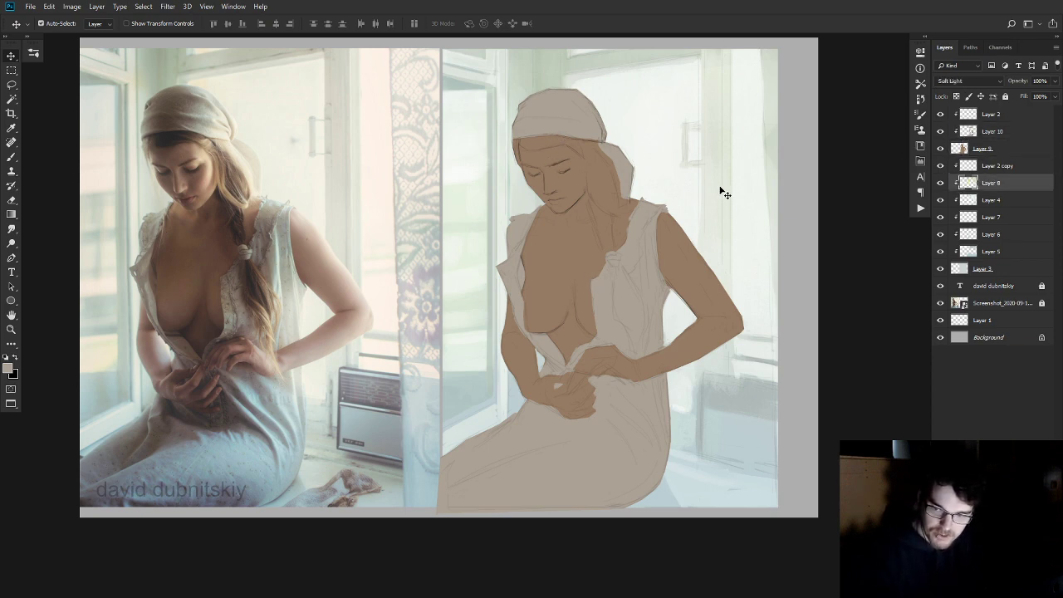
pyautogui.click(629, 321)
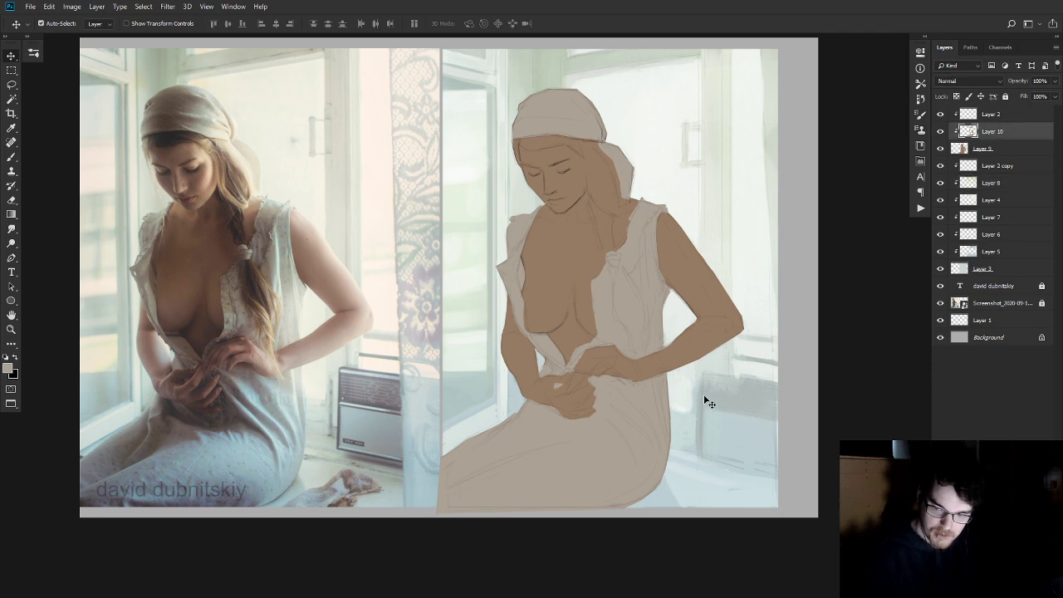
pyautogui.click(715, 424)
pyautogui.click(283, 363)
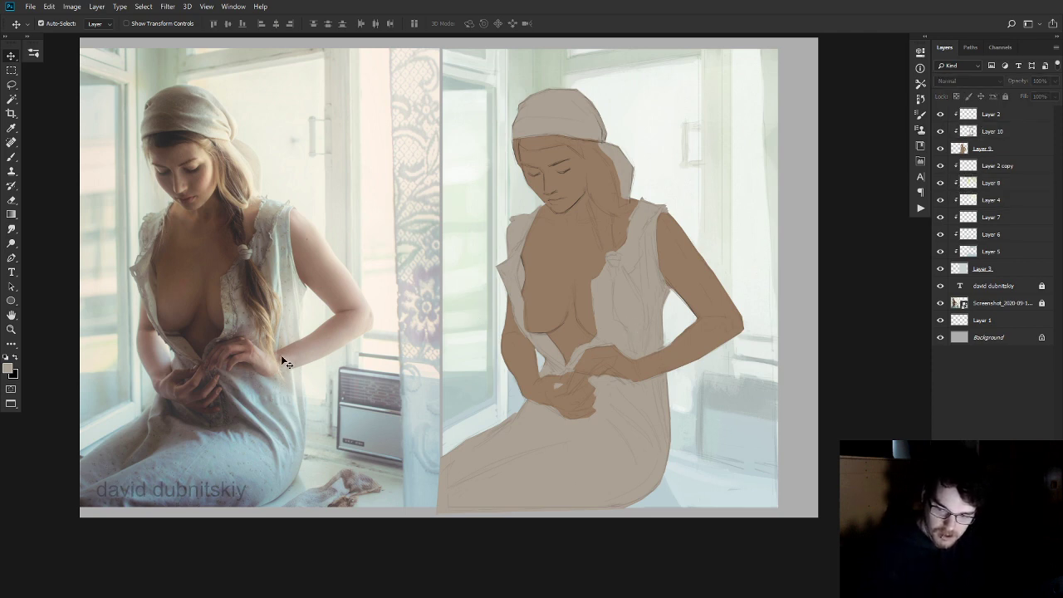
pyautogui.click(592, 195)
pyautogui.click(317, 261)
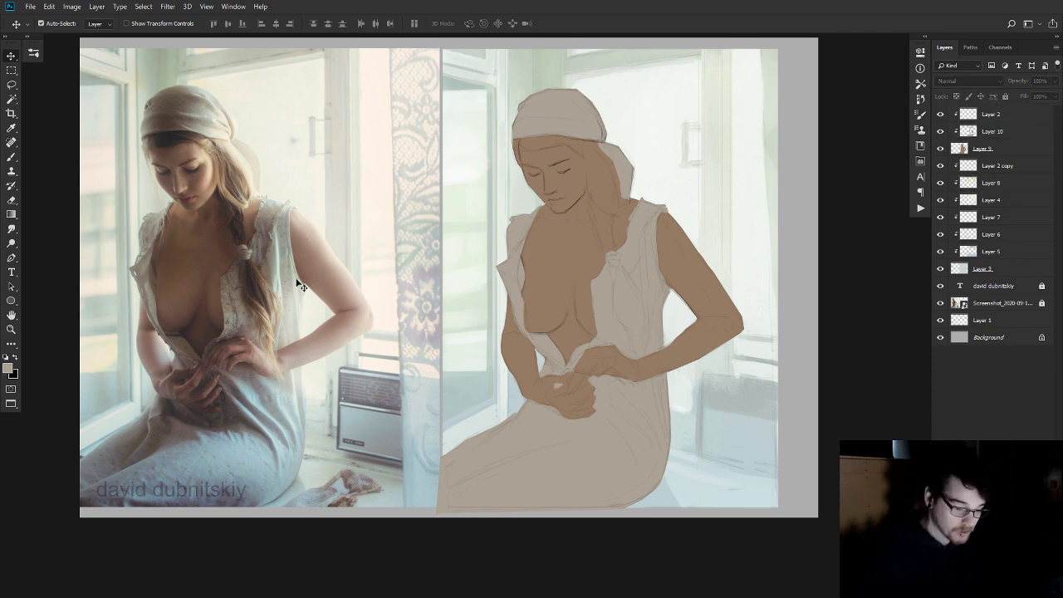
# - Unlock the reference photo layer and test auto-selecting it against the painted figure on the canvas
pyautogui.click(1043, 305)
pyautogui.click(1042, 304)
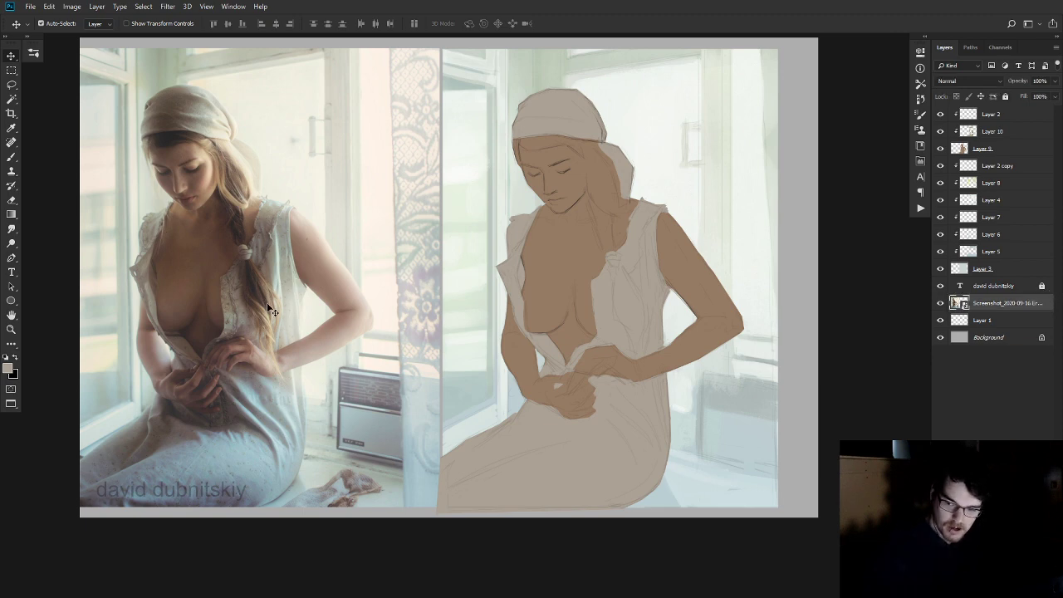
pyautogui.click(506, 235)
pyautogui.click(316, 290)
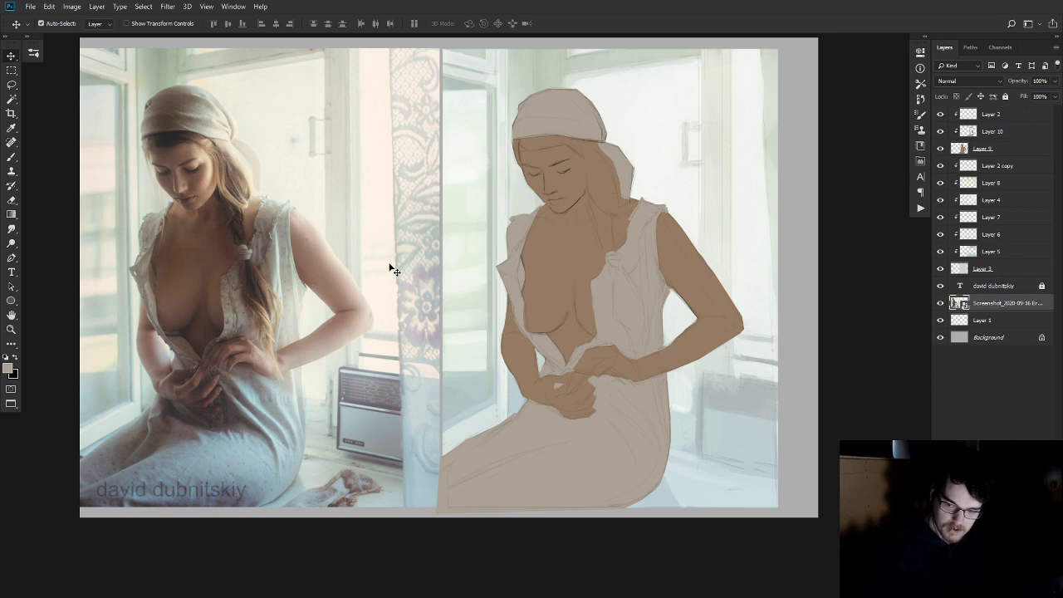
pyautogui.click(618, 264)
pyautogui.click(295, 341)
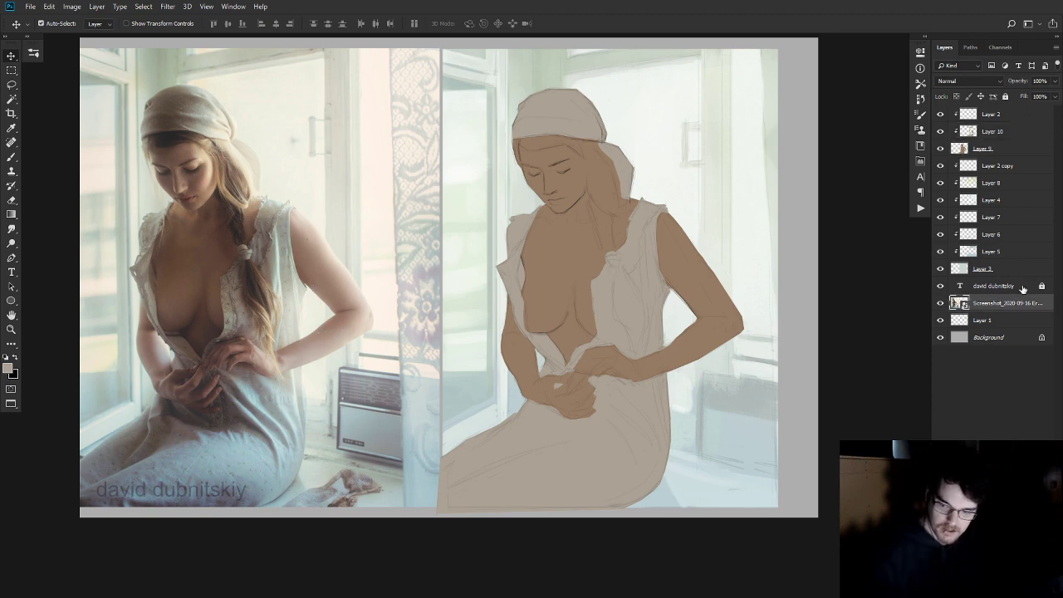
# - Lock the reference photo layer again and make Layer 10 the active layer
pyautogui.click(1006, 96)
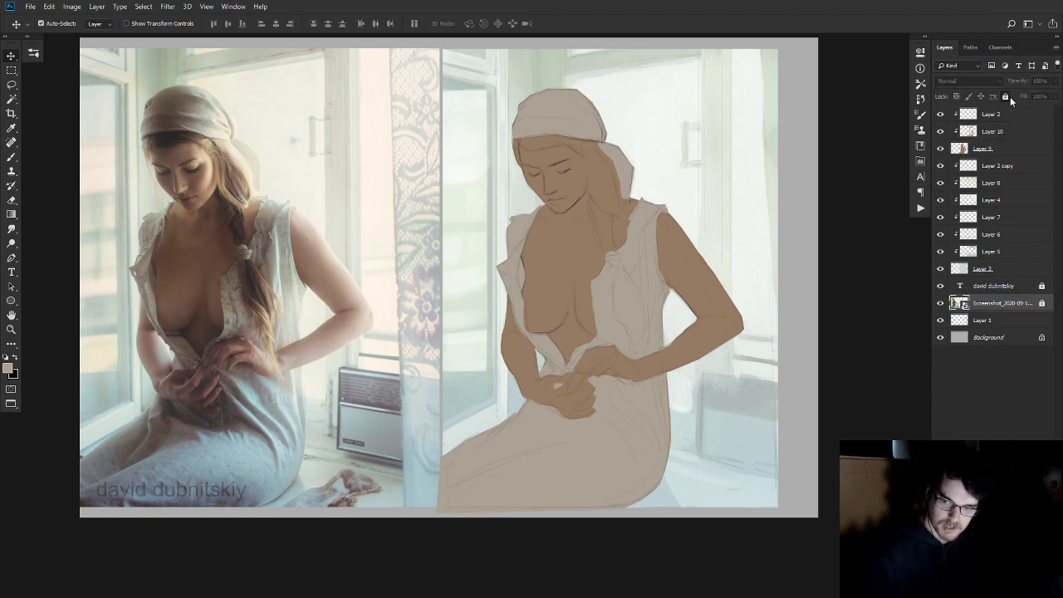
pyautogui.click(1004, 135)
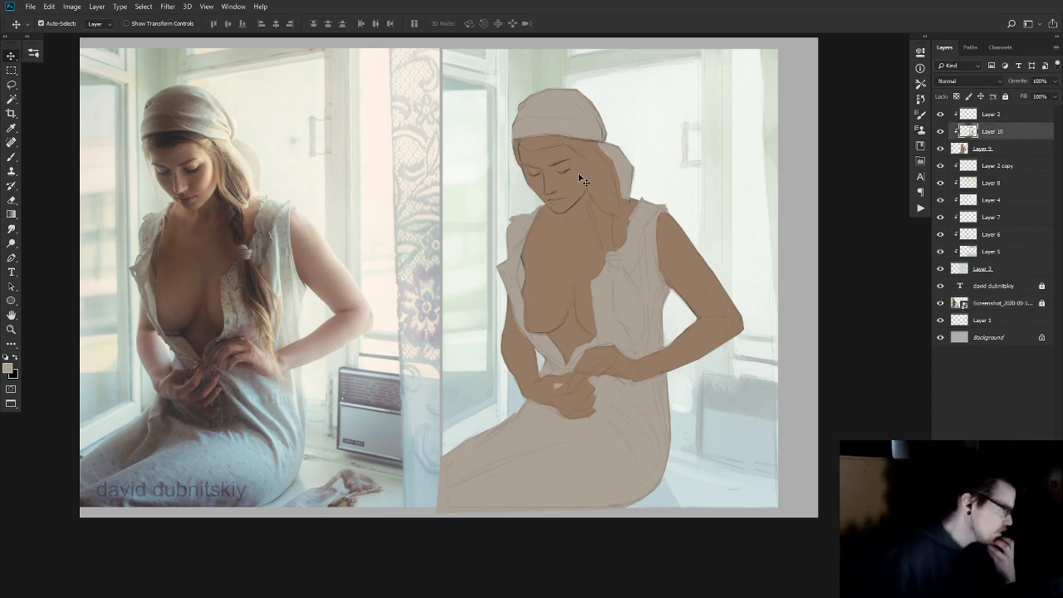
pyautogui.hotkey('ctrl', ',')
pyautogui.hotkey('ctrl', ',')
pyautogui.hotkey('ctrl', ',')
pyautogui.hotkey('ctrl', ',')
pyautogui.hotkey('ctrl', ',')
pyautogui.hotkey('ctrl', ',')
pyautogui.hotkey('ctrl', ',')
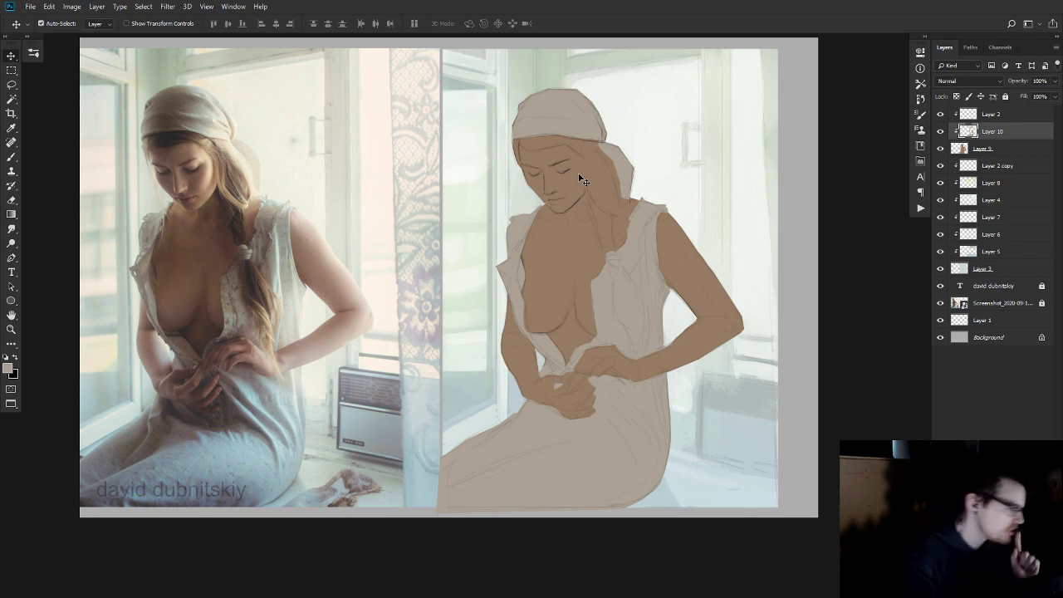
pyautogui.hotkey('ctrl', ',')
pyautogui.hotkey('ctrl', ',')
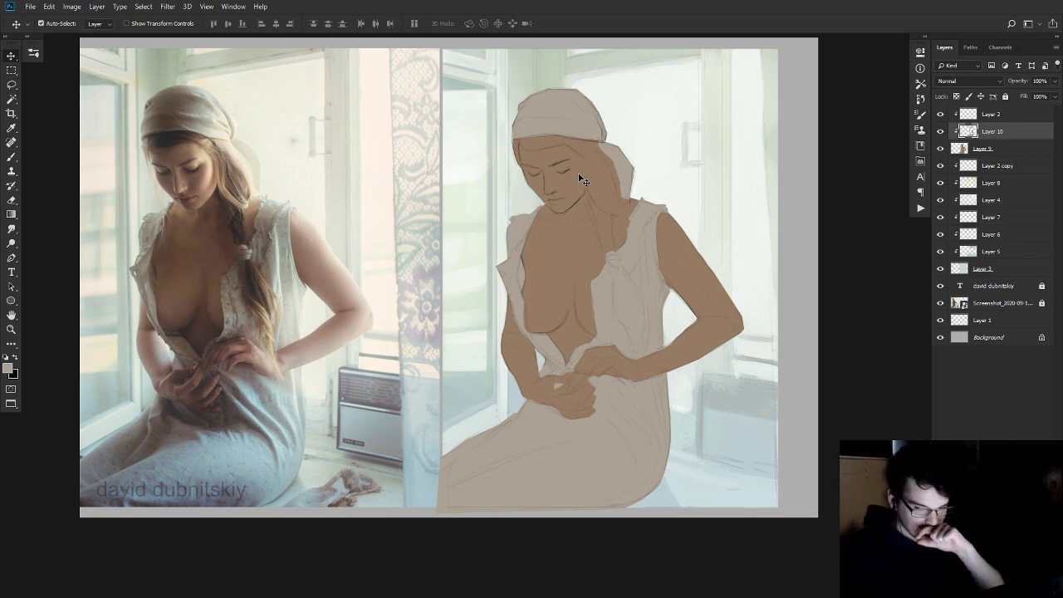
pyautogui.hotkey('ctrl', ',')
pyautogui.hotkey('ctrl', ',')
pyautogui.hotkey('ctrl', ',')
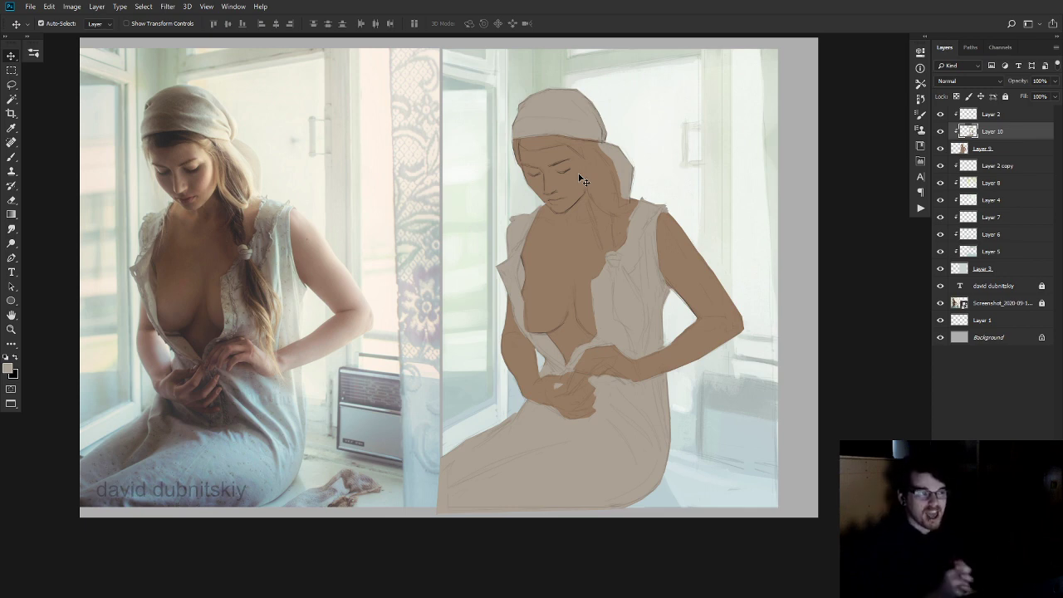
pyautogui.hotkey('ctrl', 'z')
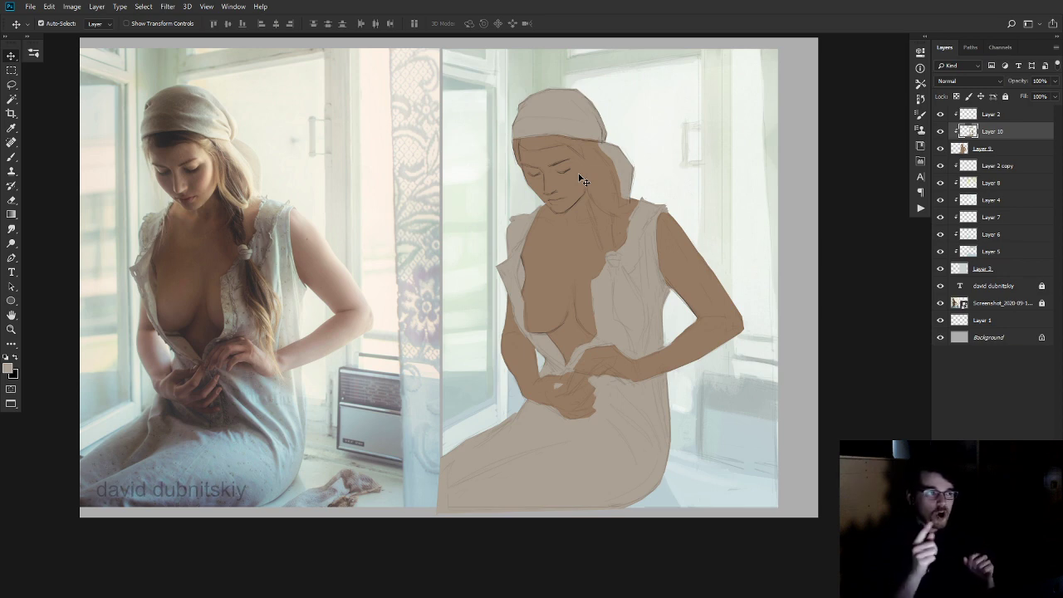
pyautogui.hotkey('ctrl', 'shift', 'z')
pyautogui.hotkey('ctrl', 'z')
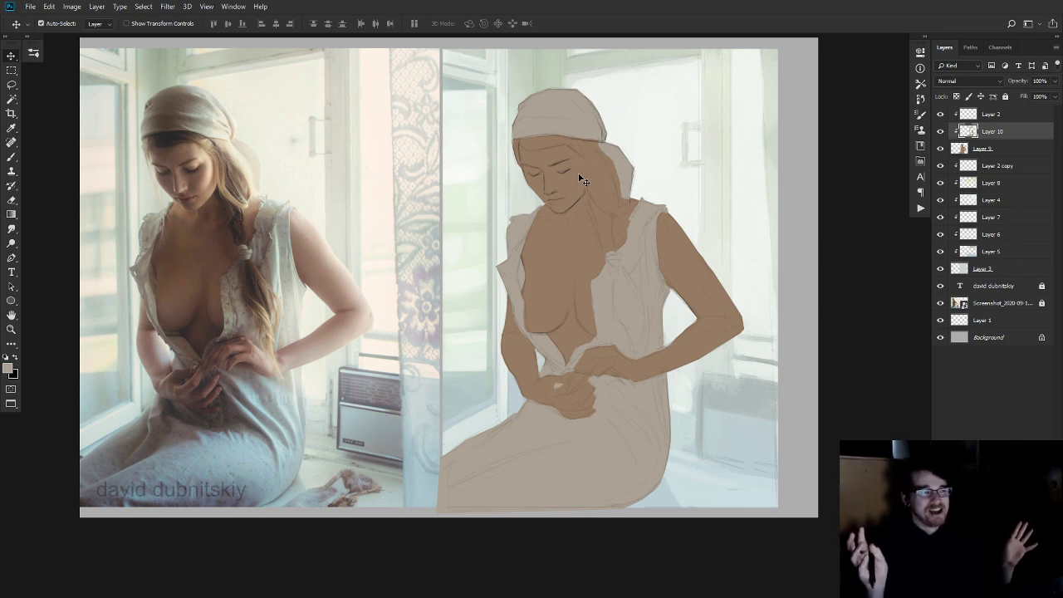
pyautogui.hotkey('ctrl', 'shift', 'z')
pyautogui.hotkey('ctrl', 'z')
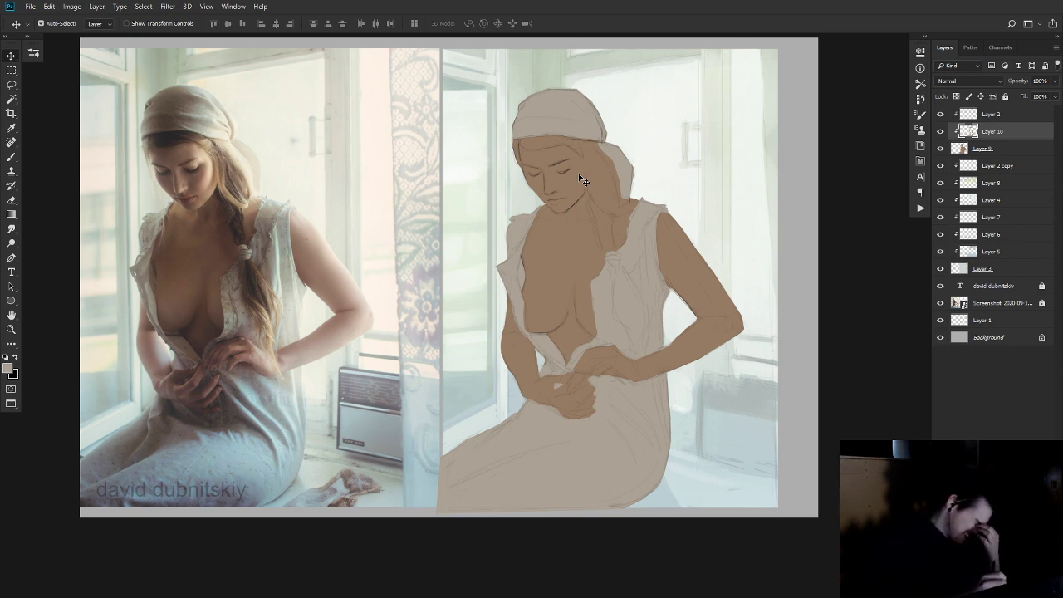
pyautogui.hotkey('ctrl', 'shift', 'z')
pyautogui.hotkey('ctrl', 'z')
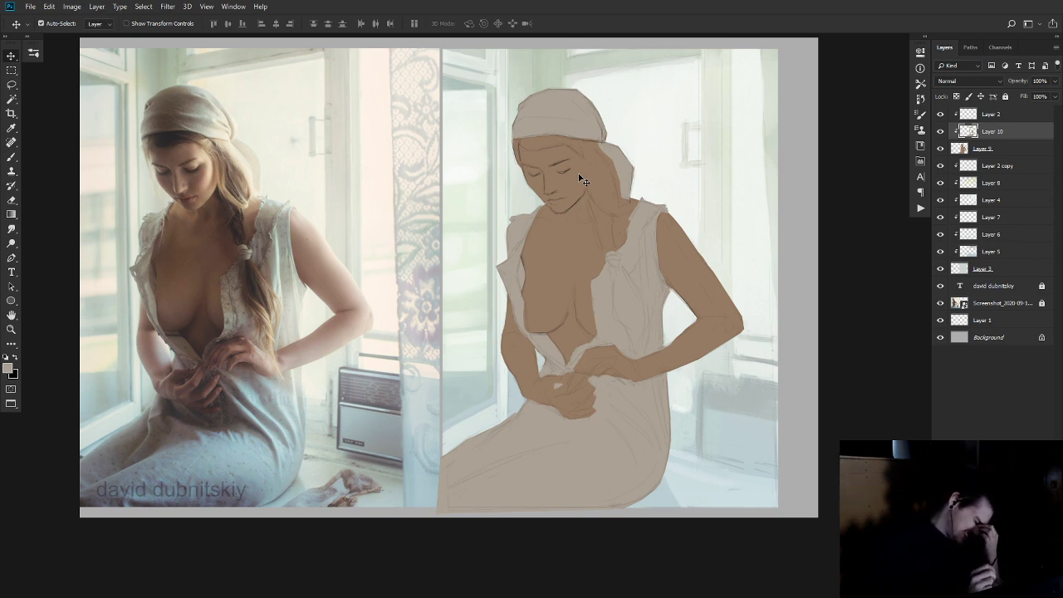
pyautogui.hotkey('ctrl', 'shift', 'z')
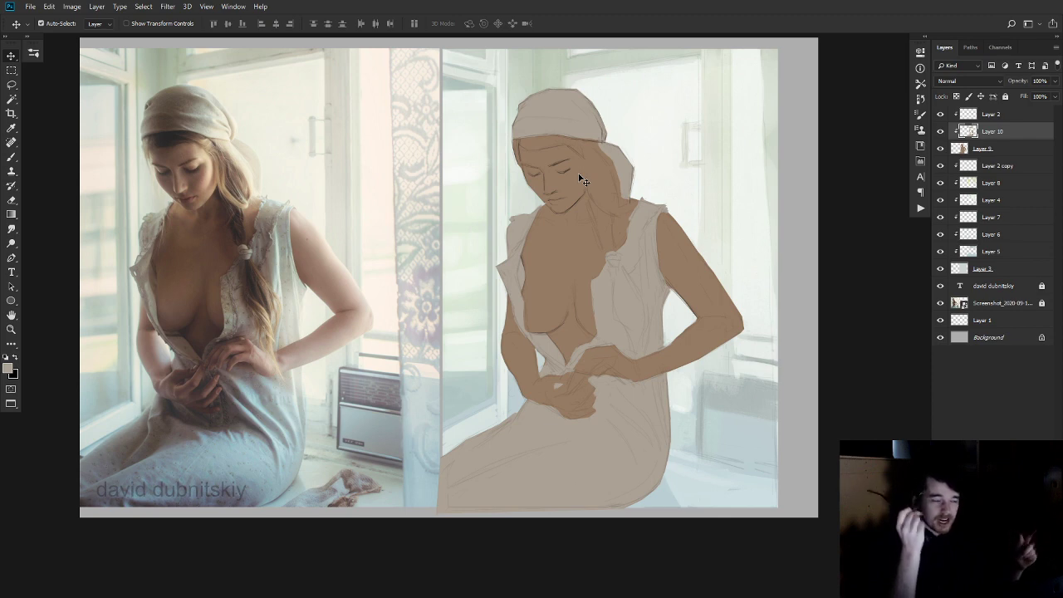
pyautogui.hotkey('ctrl', 'shift', 'z')
pyautogui.hotkey('ctrl', 'z')
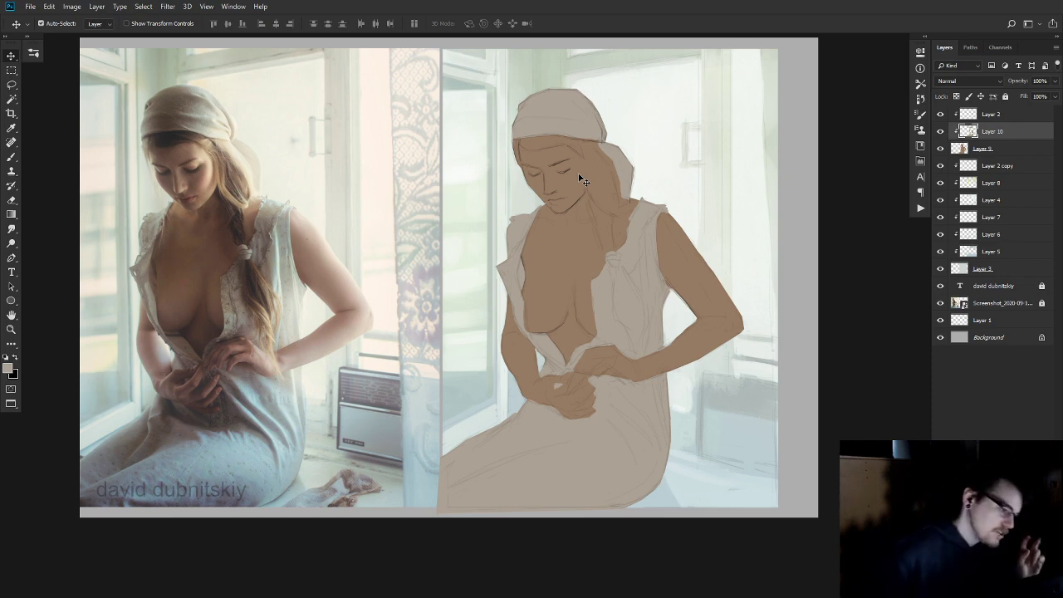
pyautogui.hotkey('ctrl', 'shift', 'z')
pyautogui.hotkey('ctrl', 'z')
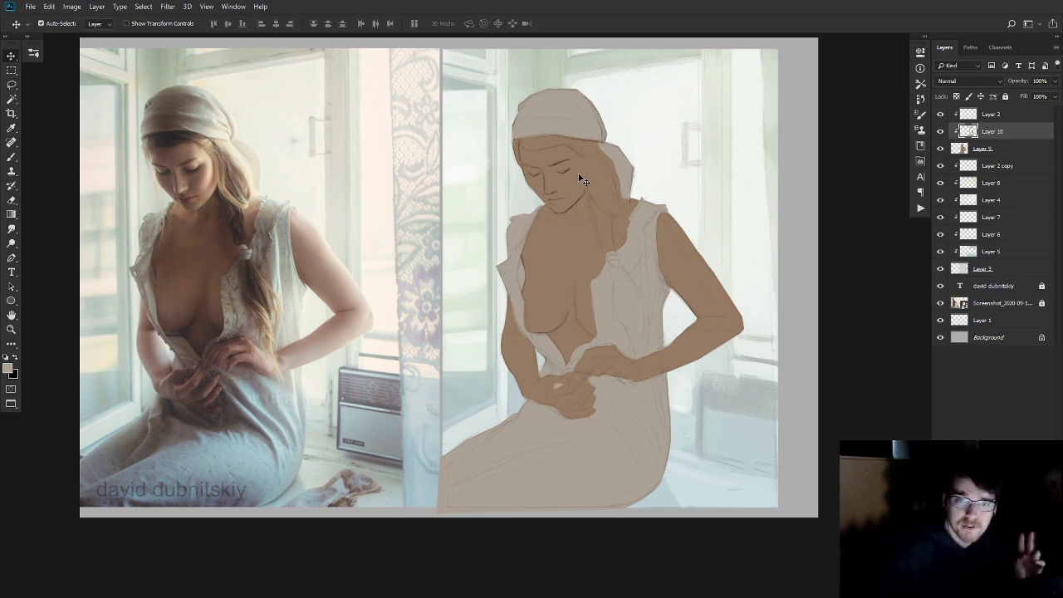
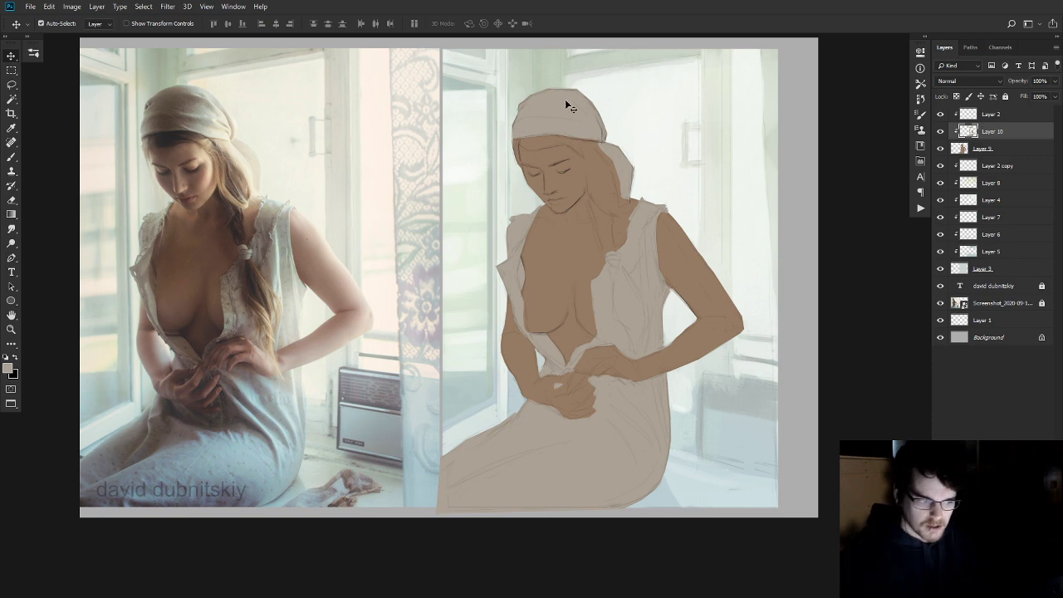
# - Activate the Brush tool
pyautogui.press('b')
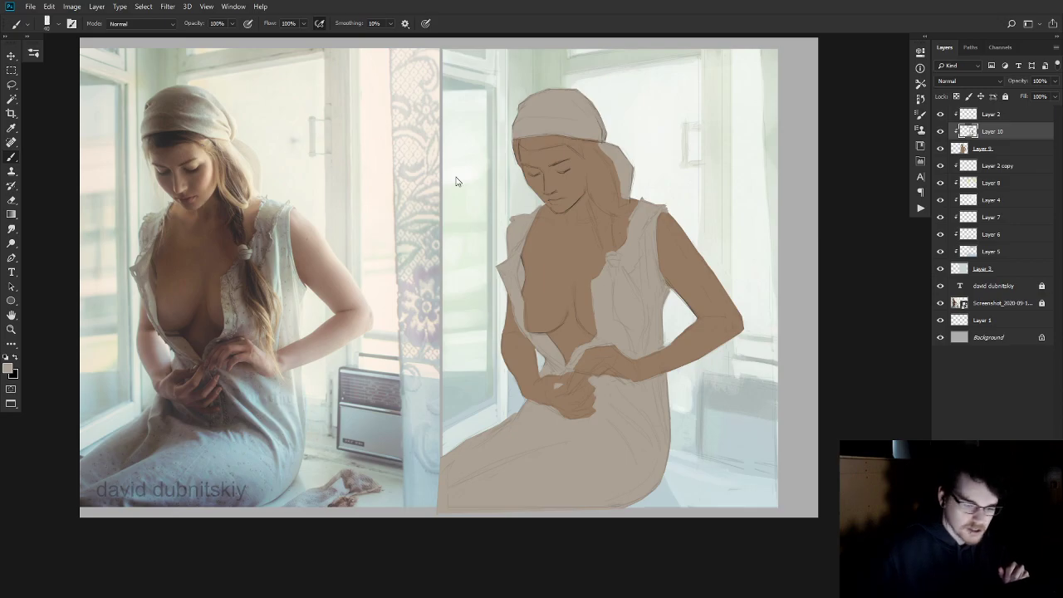
# - Switch to Facebook Messenger in the browser and view the shared house photos of the exterior, entry stairs and hallway
pyautogui.hotkey('alt', 'Tab')
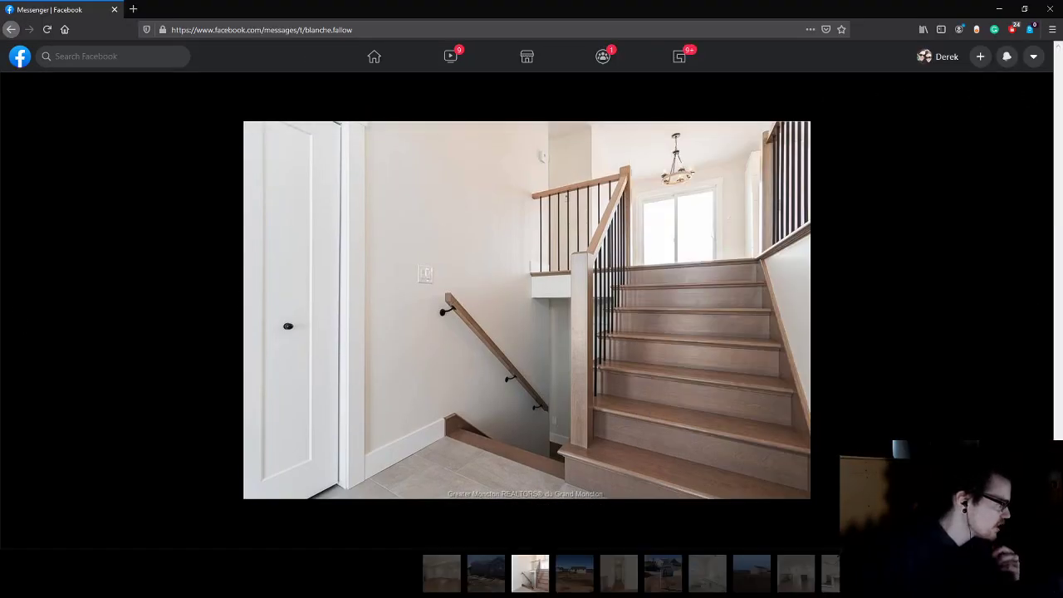
pyautogui.moveTo(694, 320)
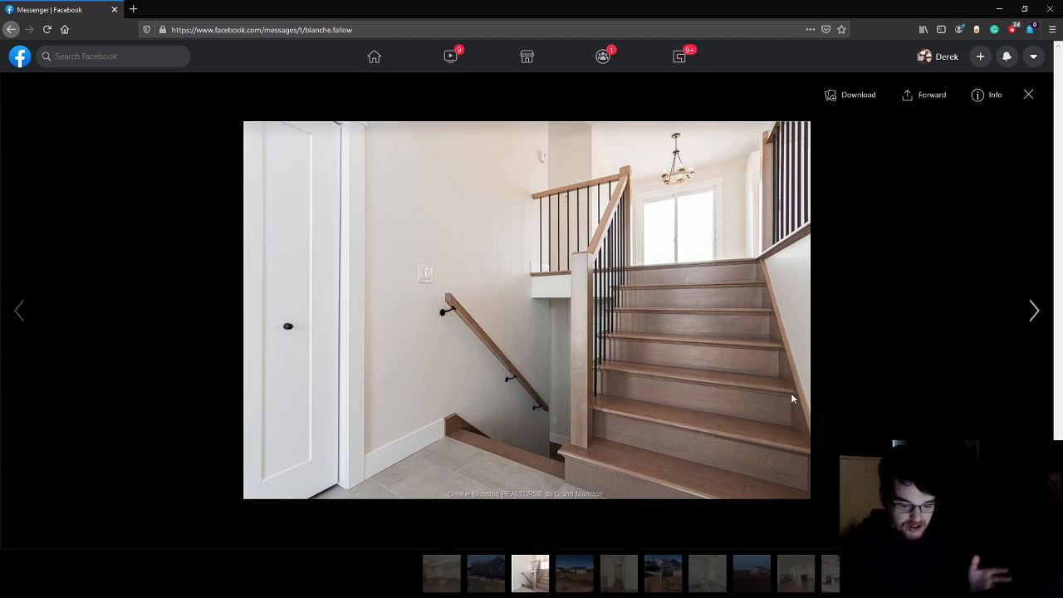
pyautogui.click(486, 573)
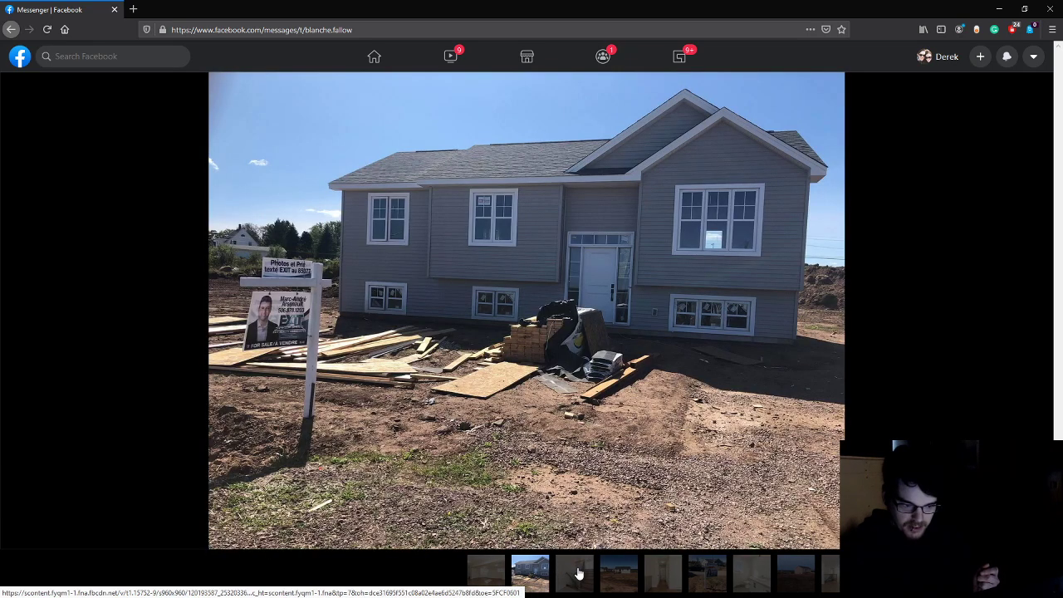
pyautogui.click(579, 573)
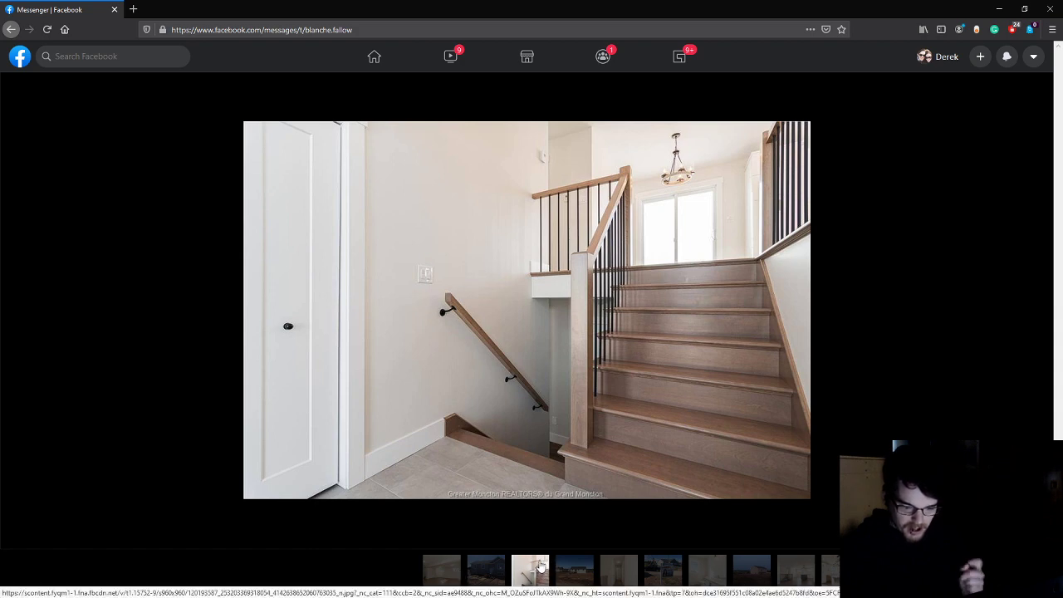
pyautogui.click(622, 568)
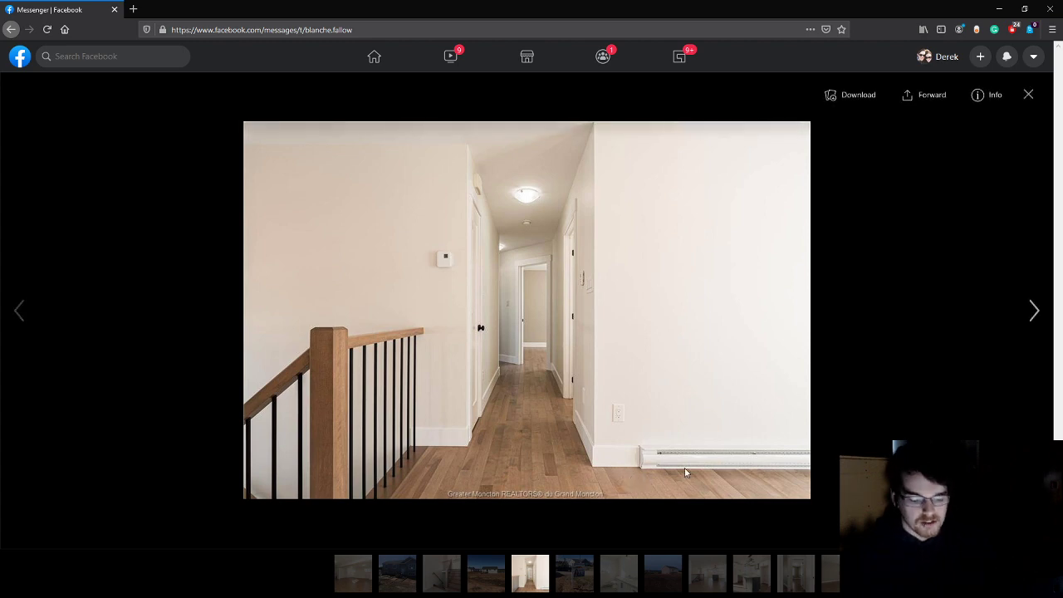
# - Browse the remaining house photos one by one, from the bathroom vanity to the final bathtub picture
pyautogui.click(1034, 312)
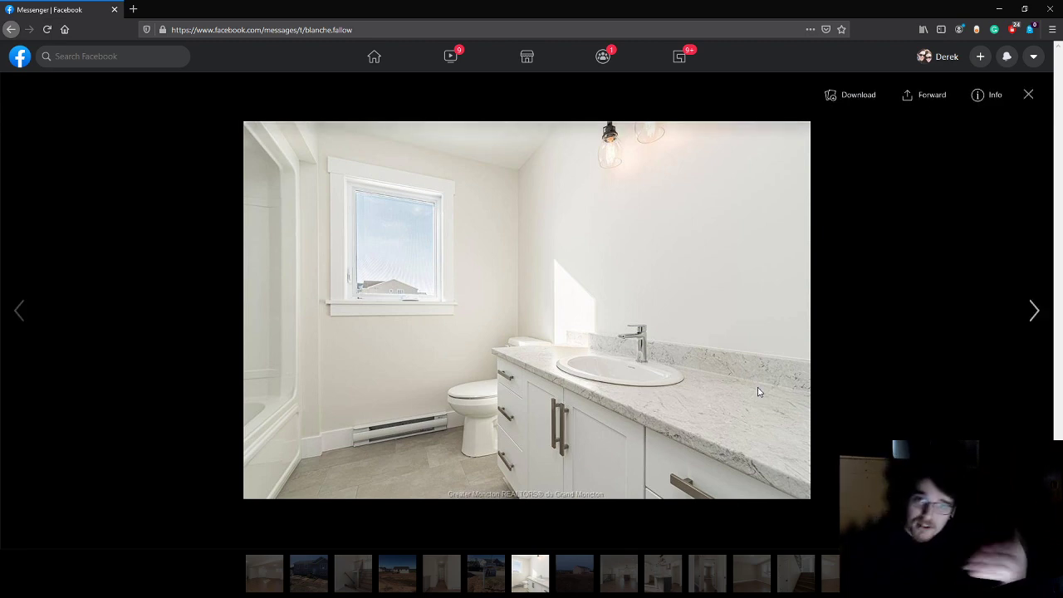
pyautogui.click(1021, 320)
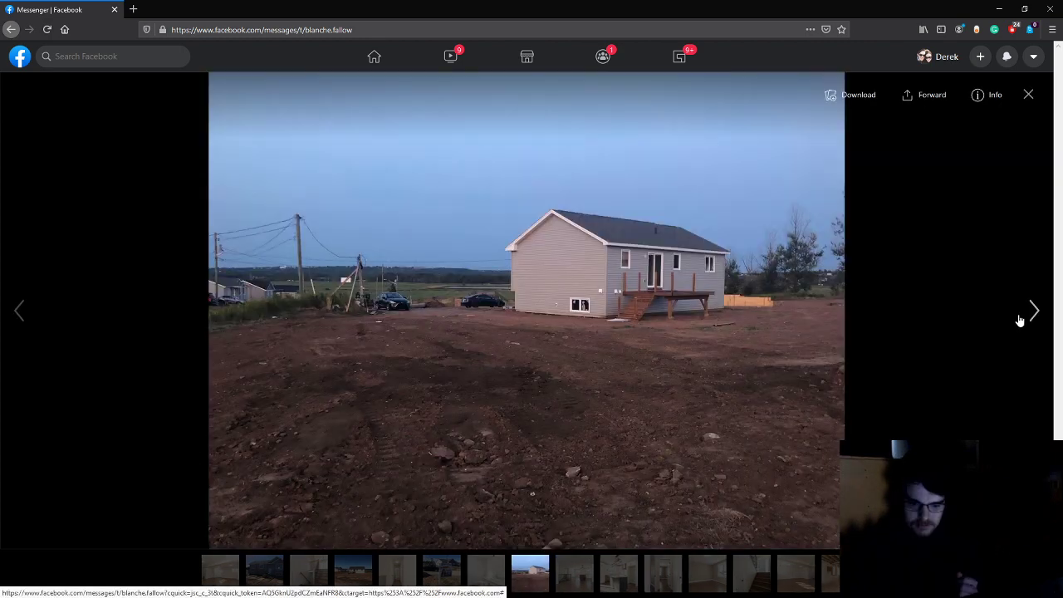
pyautogui.click(1021, 321)
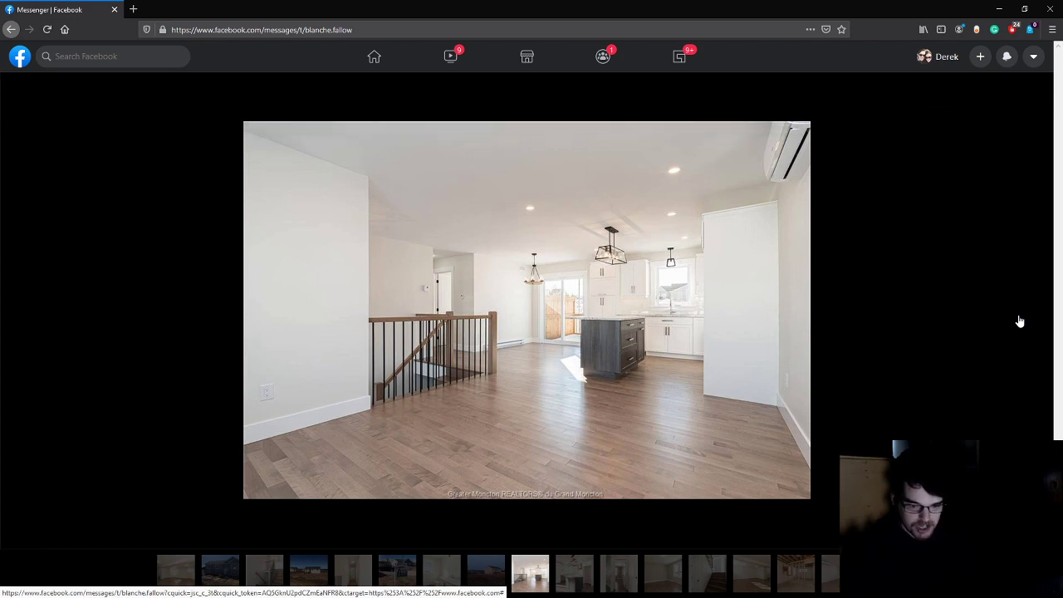
pyautogui.click(1020, 321)
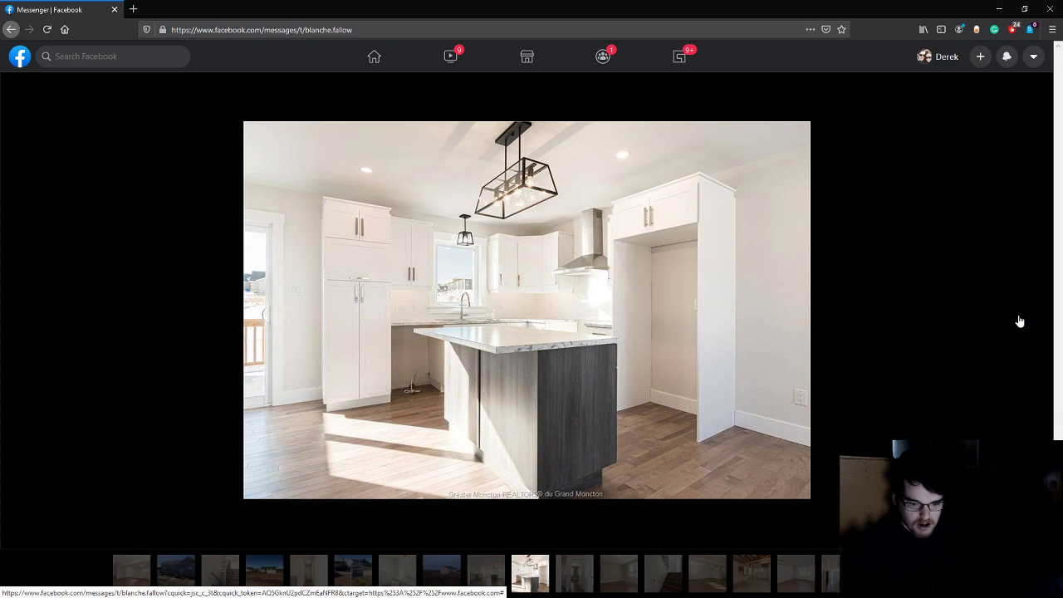
pyautogui.click(1020, 321)
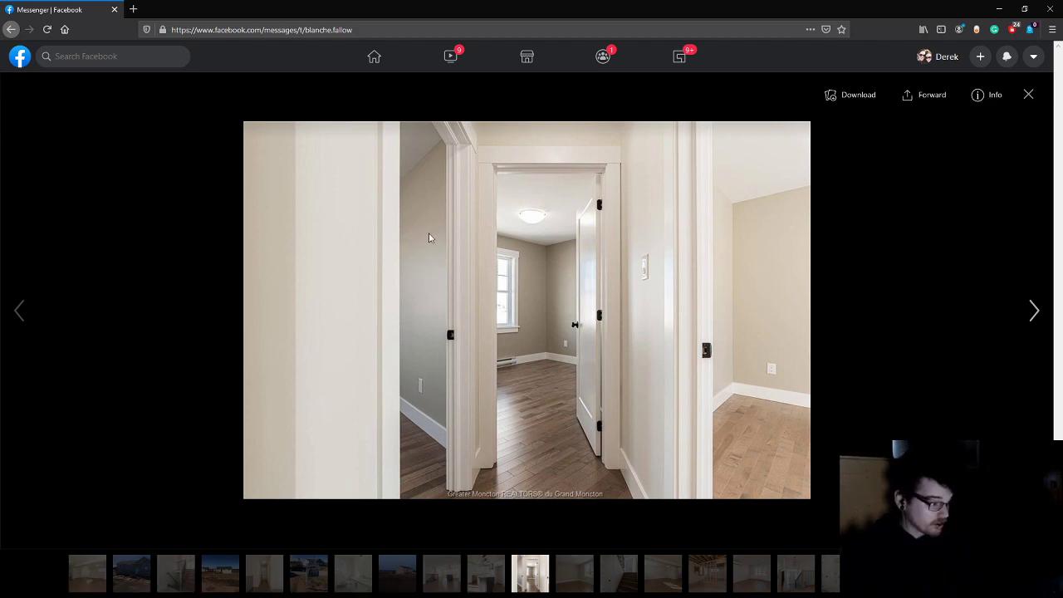
pyautogui.click(1035, 314)
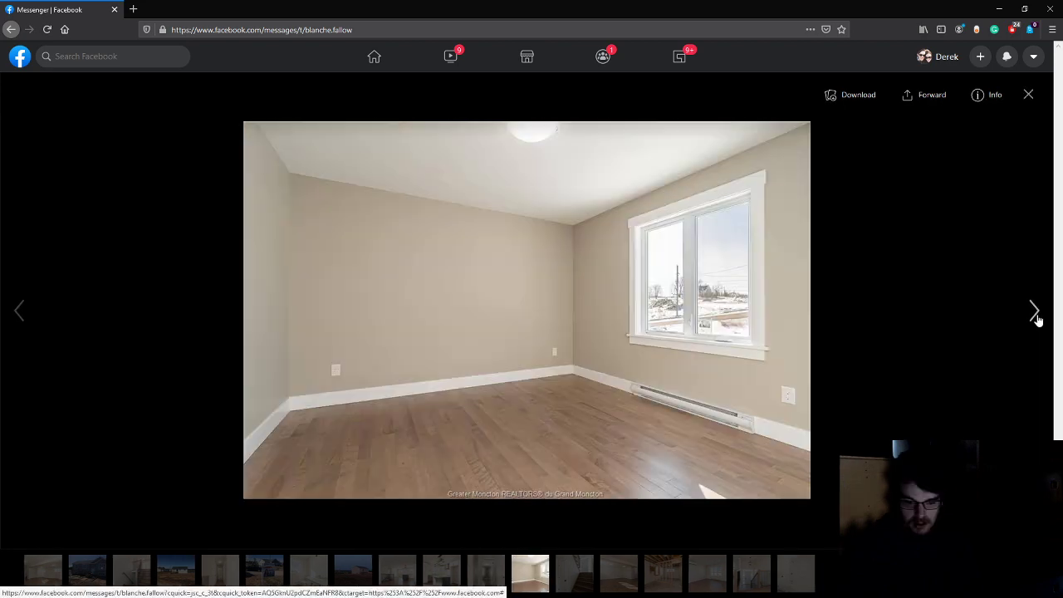
pyautogui.click(1036, 316)
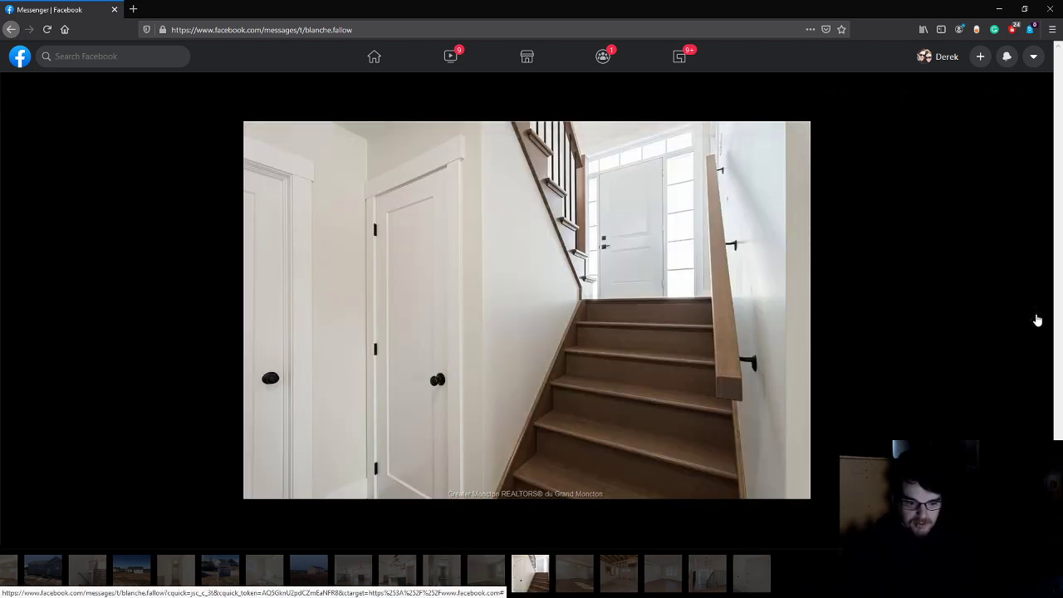
pyautogui.click(1038, 320)
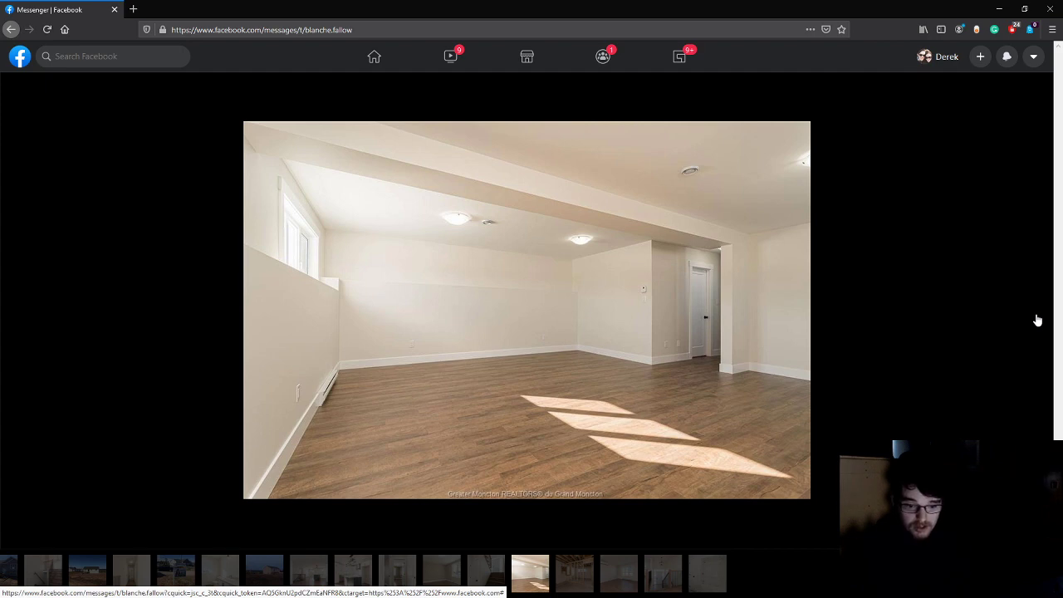
pyautogui.moveTo(1035, 318)
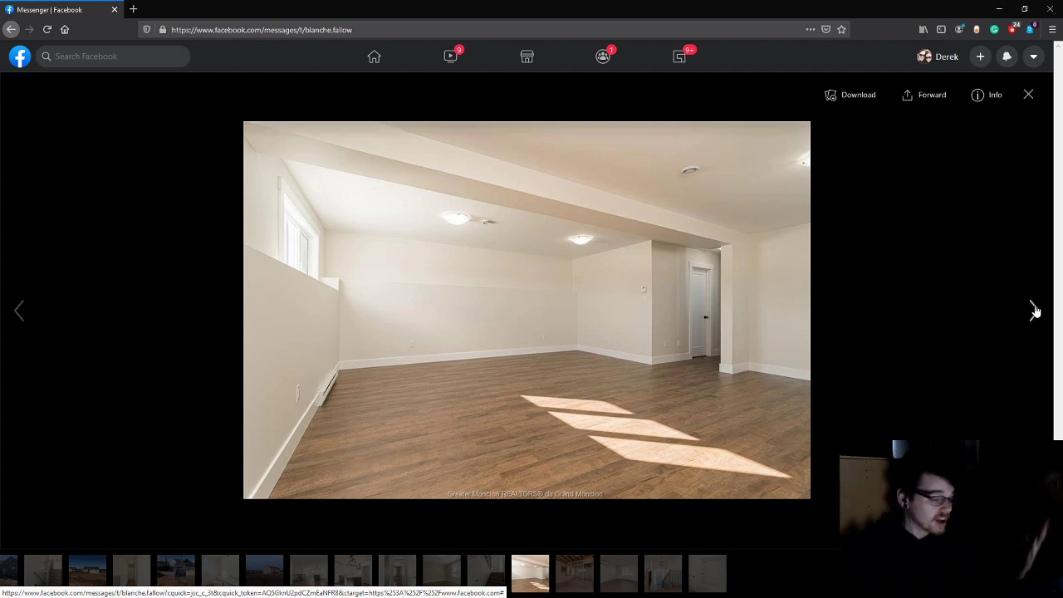
pyautogui.click(1035, 311)
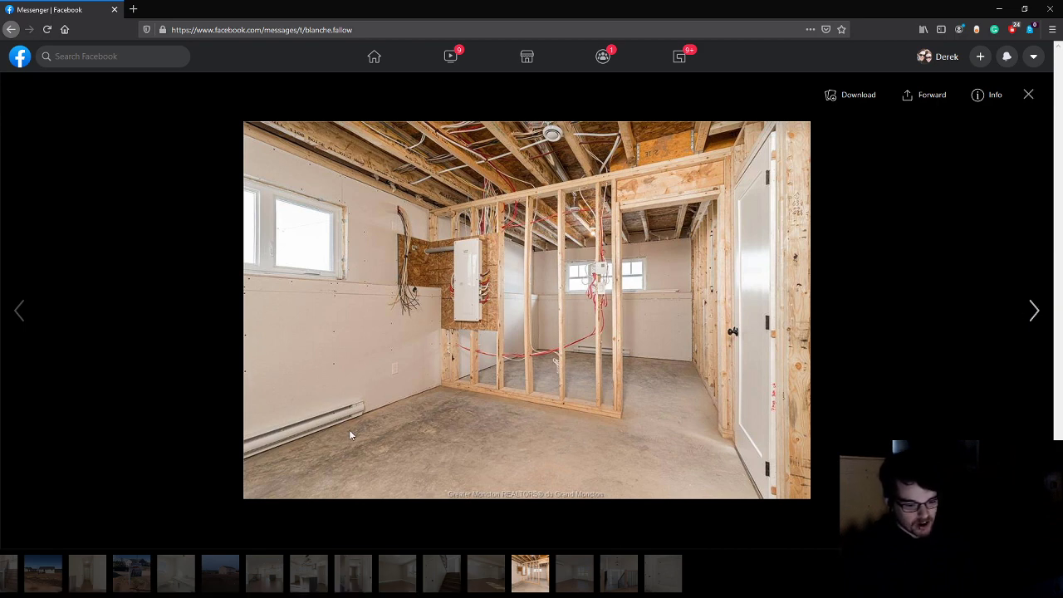
pyautogui.click(1033, 310)
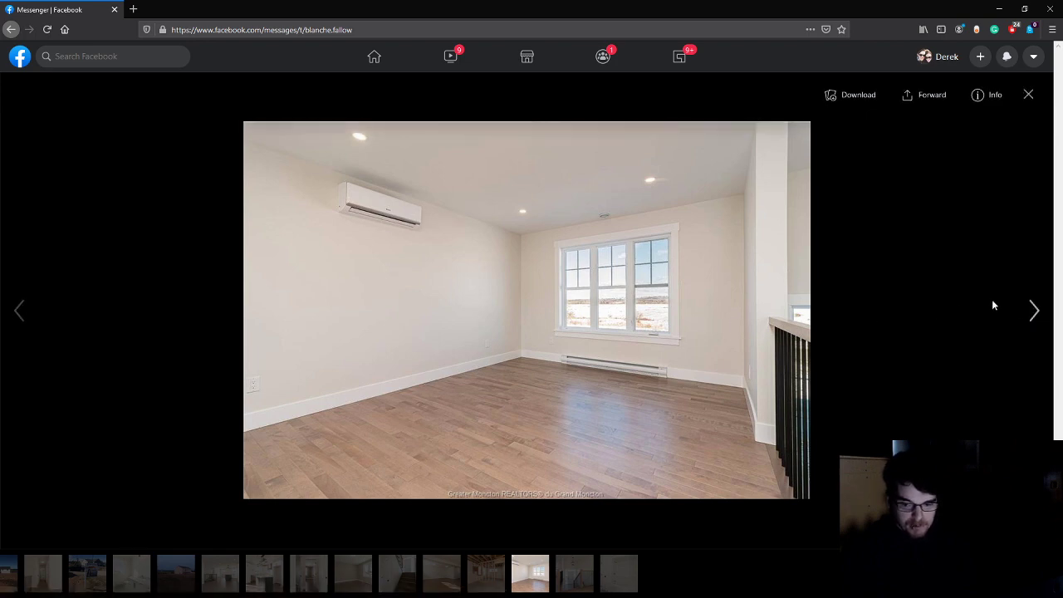
pyautogui.click(1038, 299)
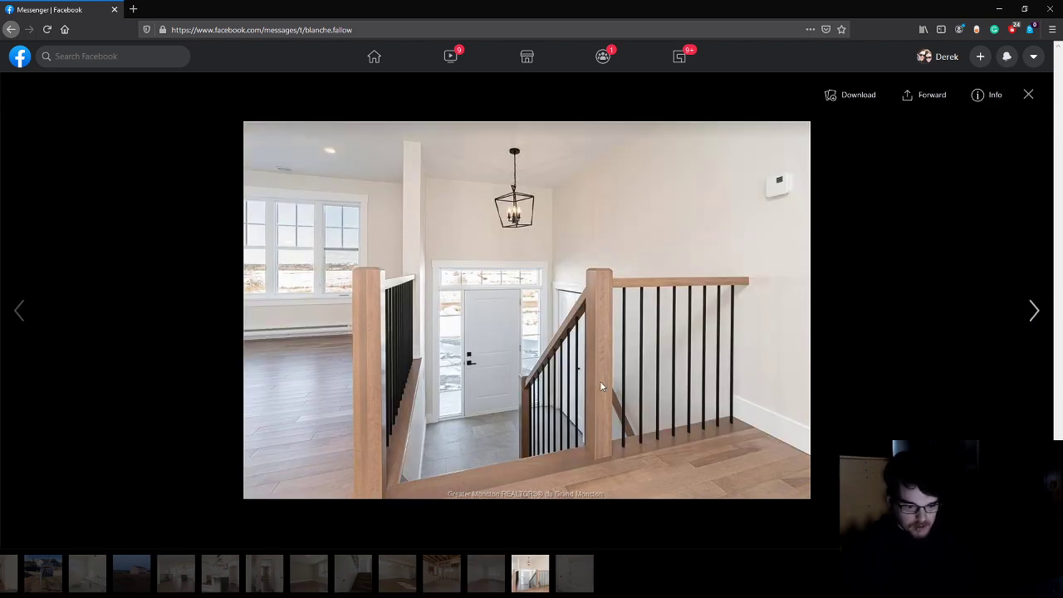
pyautogui.click(1034, 311)
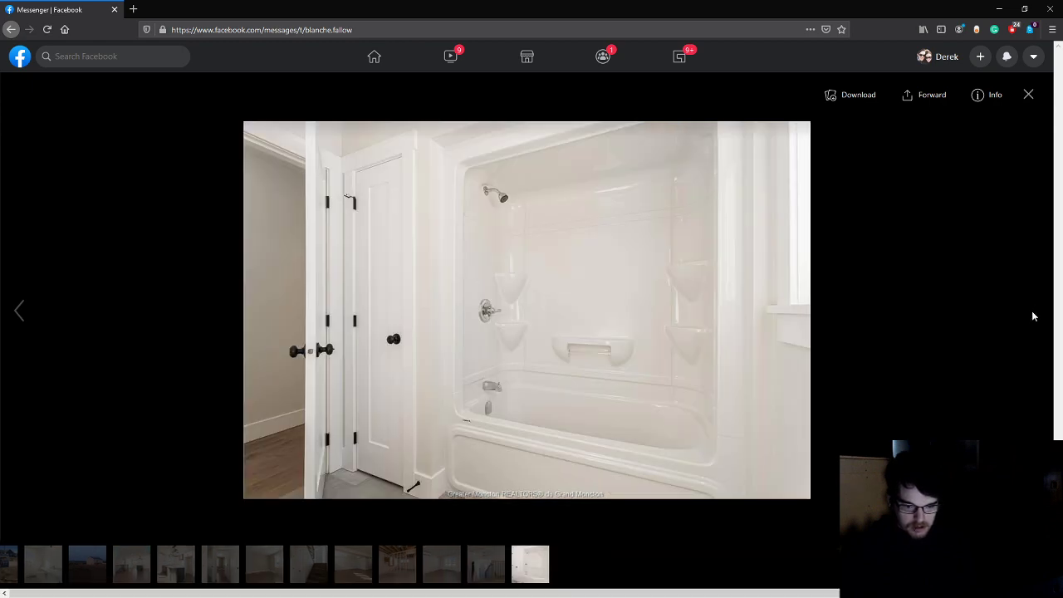
# - Step back through the shared house photos from the bathtub picture to the empty room with sunlight on the floor
pyautogui.click(15, 311)
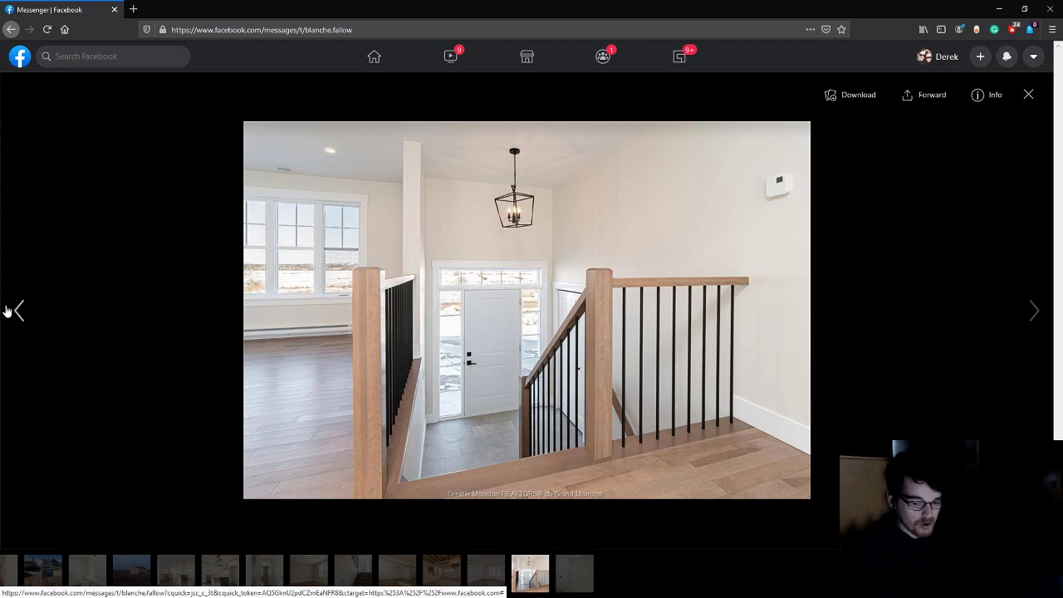
pyautogui.click(7, 311)
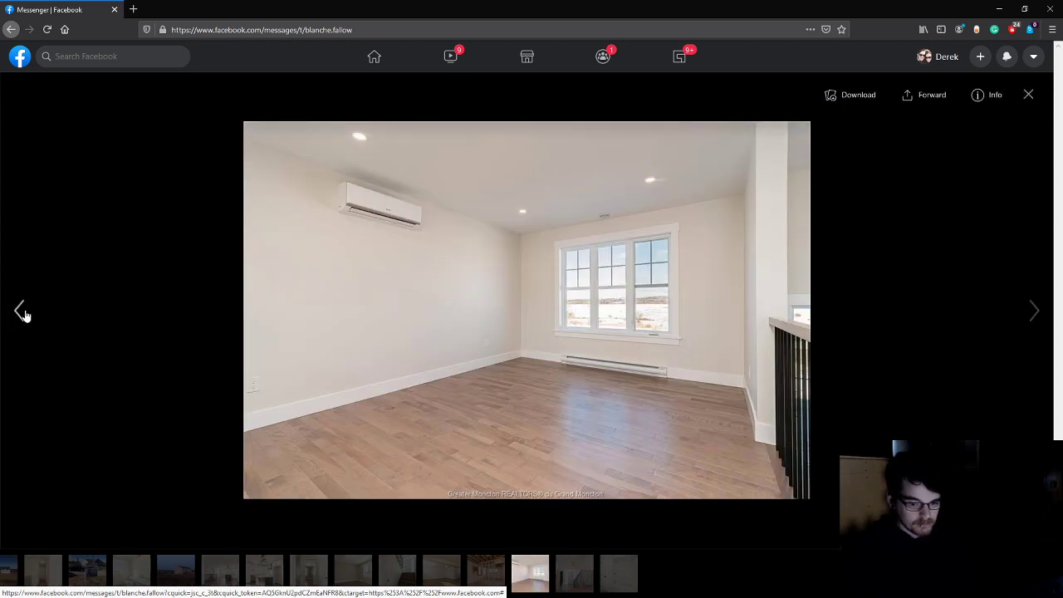
pyautogui.click(24, 315)
pyautogui.click(24, 314)
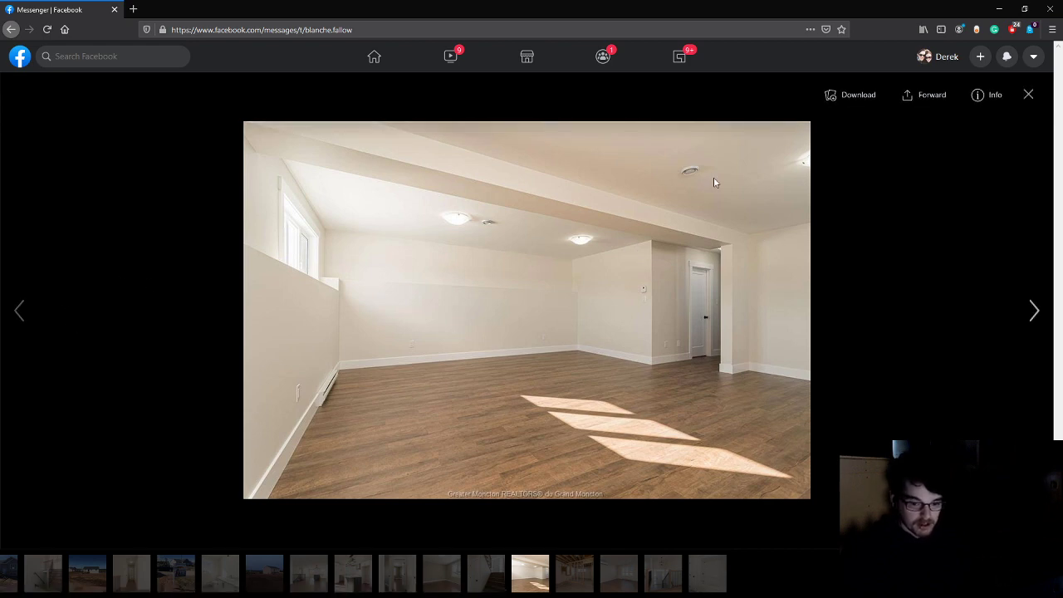
# - Switch back to Photoshop, add a new clipped layer above Layer 10 and set the foreground colour to dark brown 3f3125
pyautogui.hotkey('alt', 'Tab')
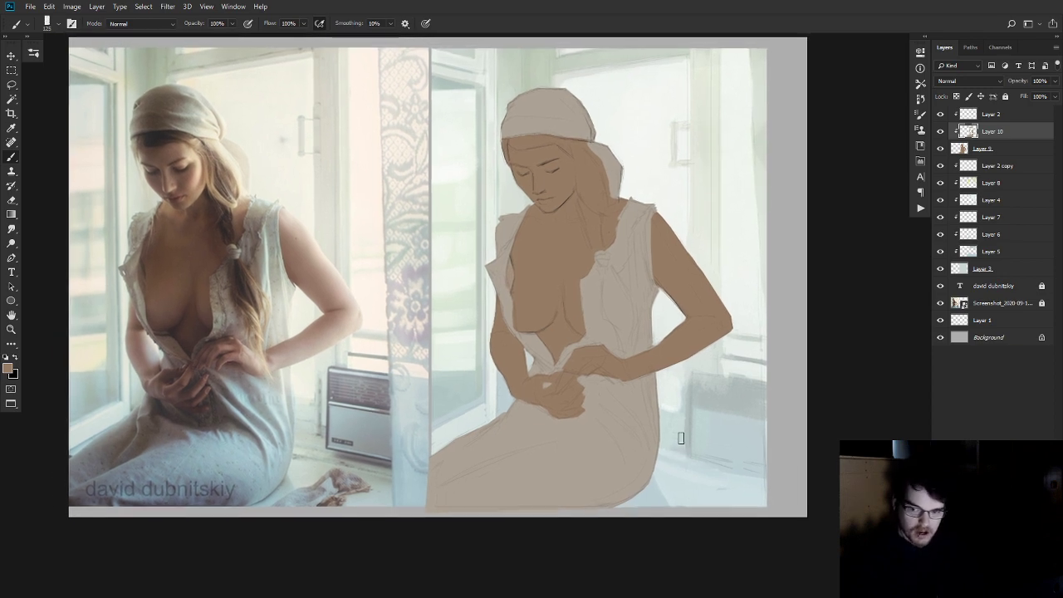
pyautogui.hotkey('ctrl', 'shift', 'alt', 'n')
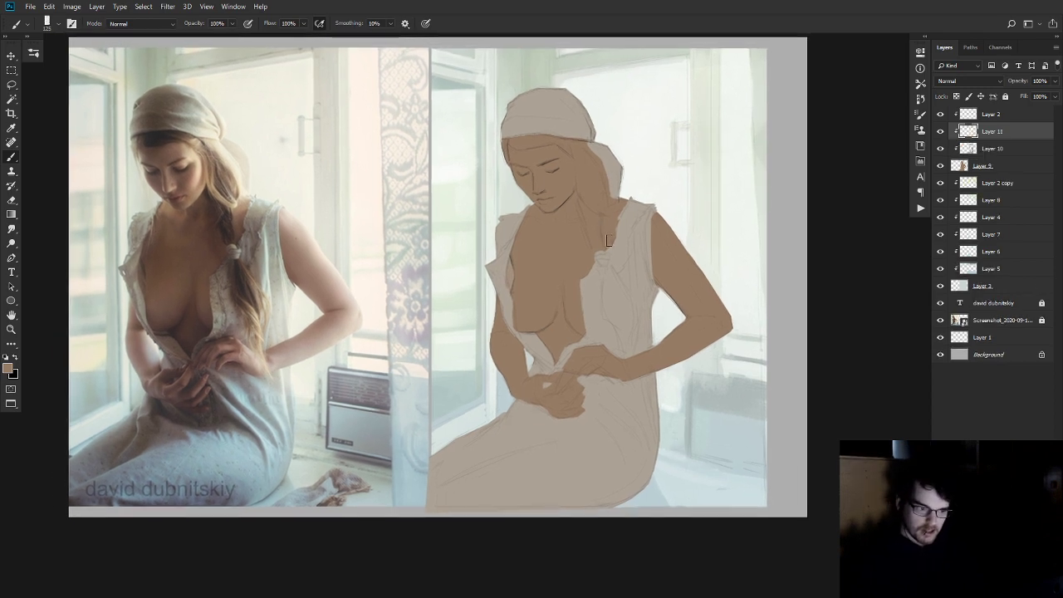
pyautogui.press('e')
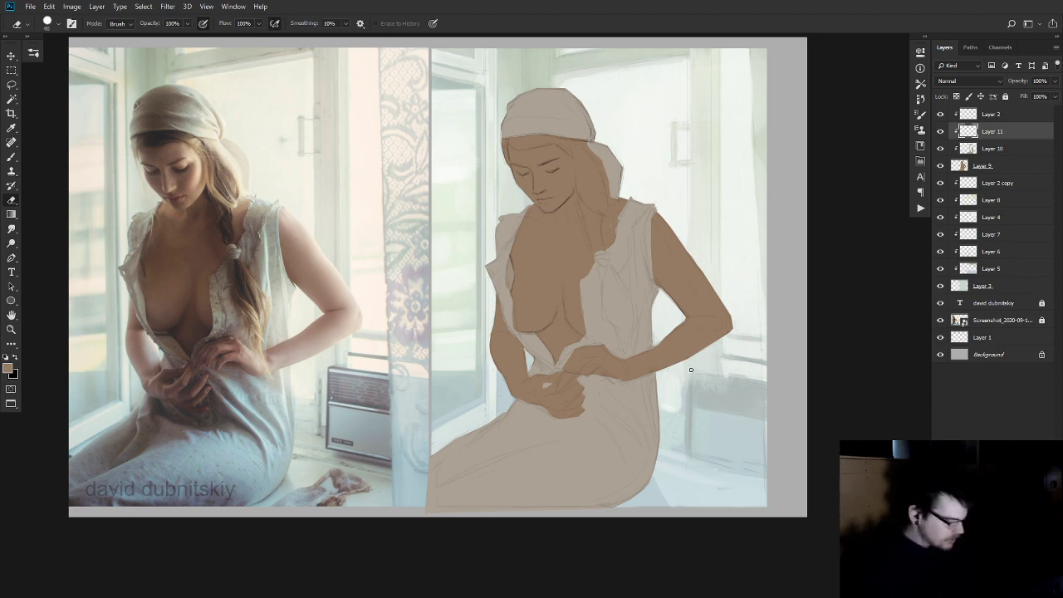
pyautogui.press('b')
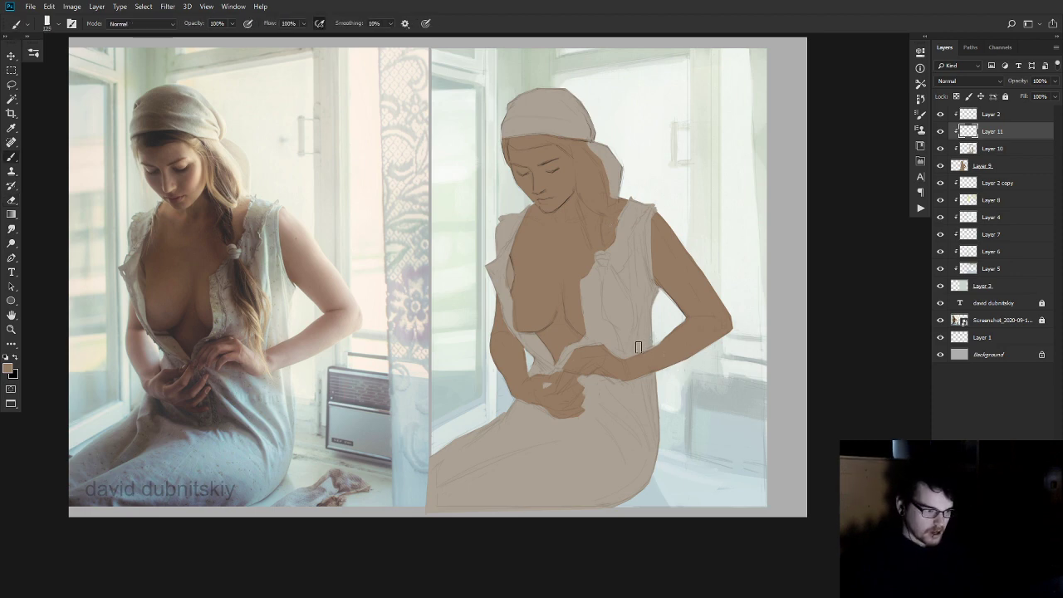
pyautogui.press('i')
pyautogui.moveTo(631, 255)
pyautogui.mouseDown()
pyautogui.moveTo(632, 275)
pyautogui.moveTo(593, 276)
pyautogui.moveTo(602, 271)
pyautogui.mouseUp()
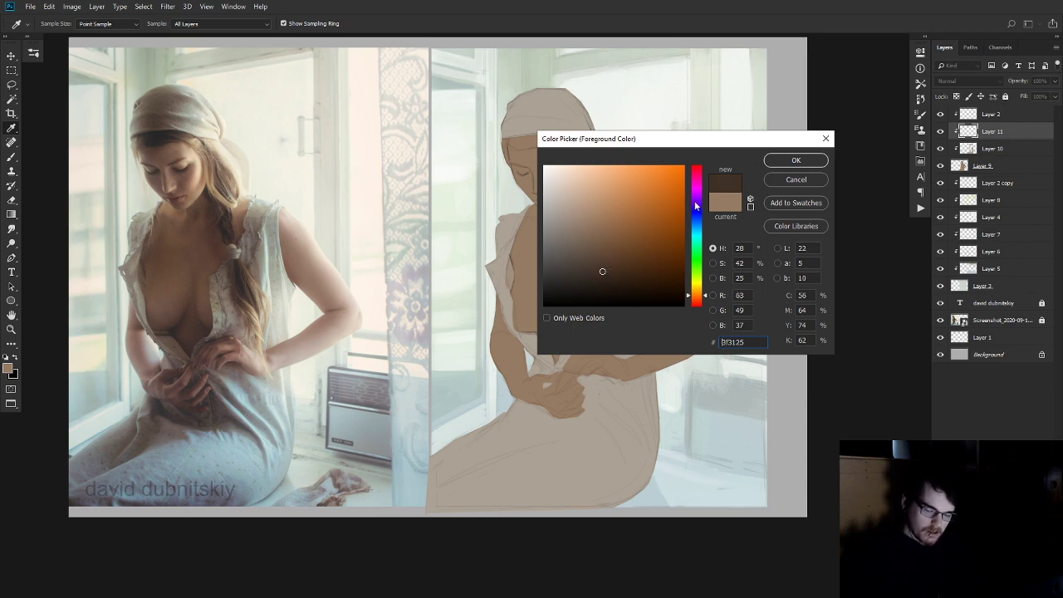
pyautogui.click(794, 161)
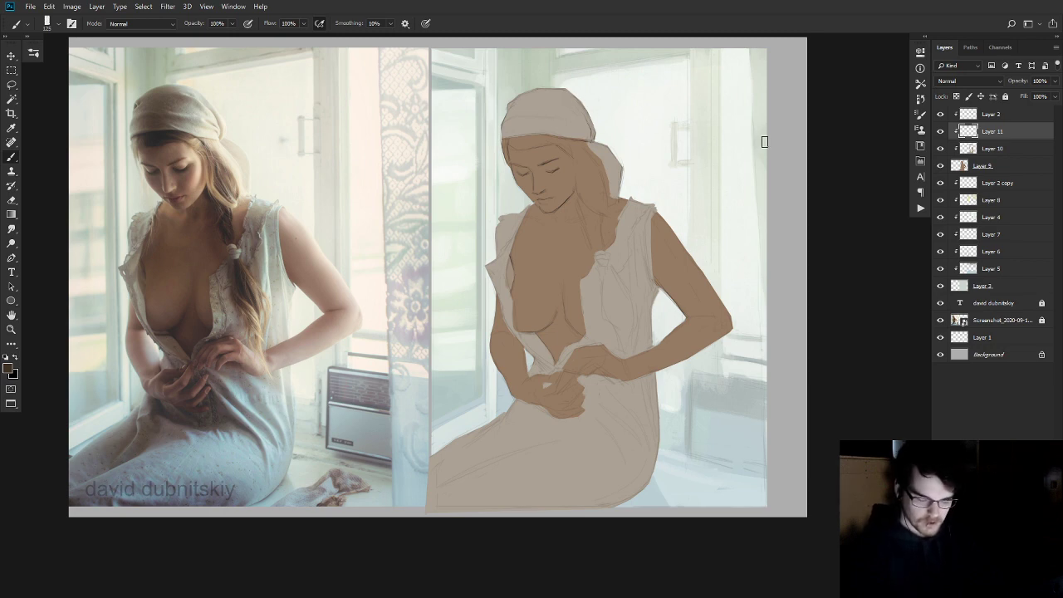
pyautogui.click(941, 133)
pyautogui.click(941, 134)
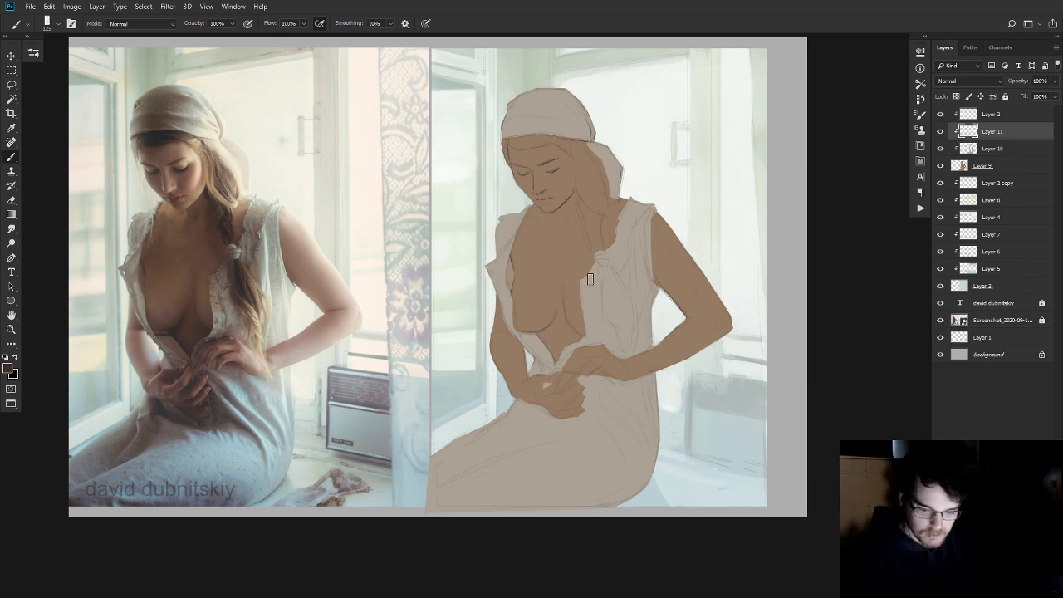
pyautogui.moveTo(585, 285); pyautogui.dragTo(594, 280)
pyautogui.hotkey('ctrl', 'z')
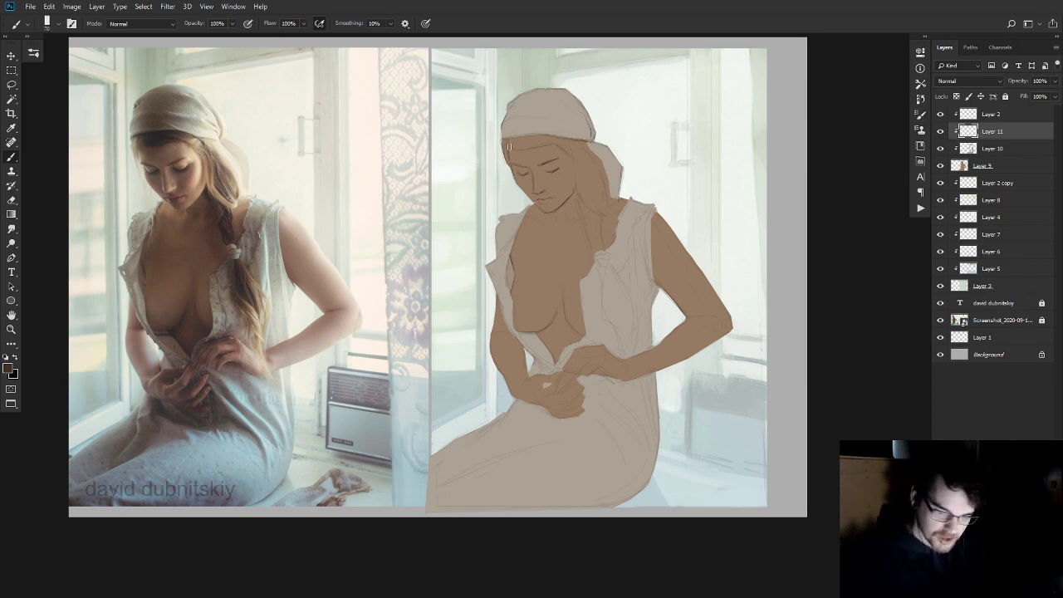
# - Paint dark brown hair on Layer 11 along the forehead under the headscarf and in a strand down beside the face
pyautogui.moveTo(505, 143)
pyautogui.mouseDown()
pyautogui.moveTo(505, 162)
pyautogui.moveTo(506, 143)
pyautogui.moveTo(567, 143)
pyautogui.mouseUp()
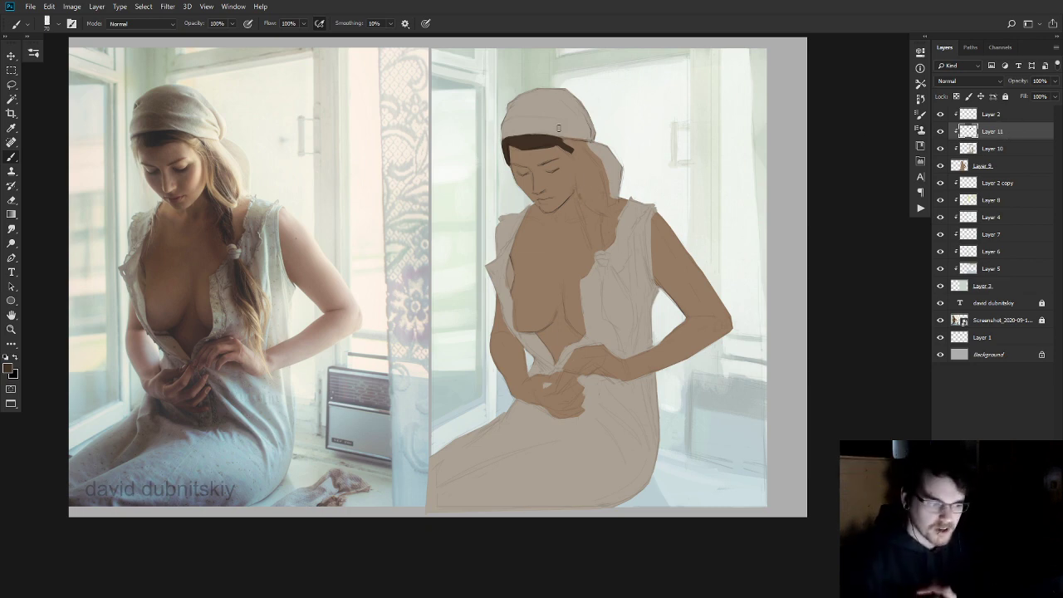
pyautogui.moveTo(570, 154)
pyautogui.mouseDown()
pyautogui.moveTo(583, 199)
pyautogui.moveTo(610, 217)
pyautogui.mouseUp()
pyautogui.moveTo(584, 165)
pyautogui.mouseDown()
pyautogui.moveTo(574, 145)
pyautogui.moveTo(583, 144)
pyautogui.moveTo(549, 139)
pyautogui.mouseUp()
pyautogui.press('e')
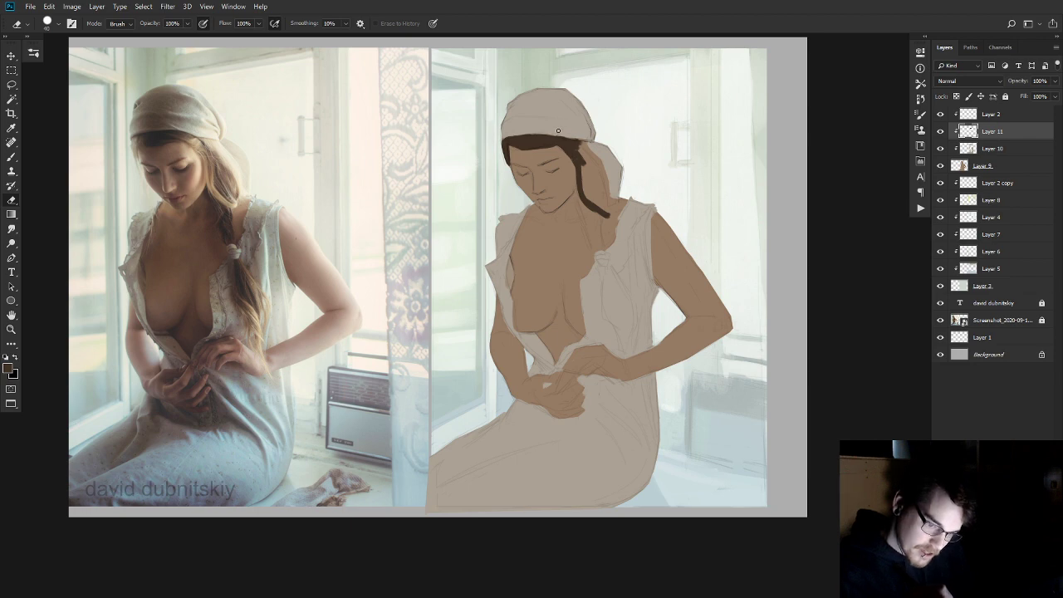
pyautogui.press('b')
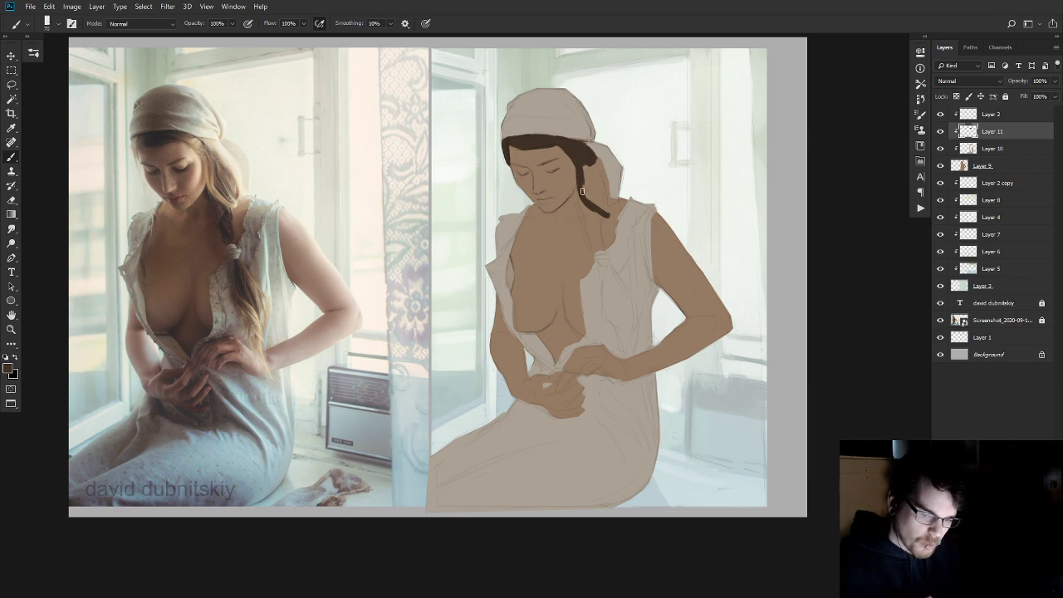
# - Fill in the dark brown hair mass between face and headscarf and extend it down the neck to the start of the braid
pyautogui.moveTo(589, 199)
pyautogui.mouseDown()
pyautogui.moveTo(587, 161)
pyautogui.moveTo(597, 208)
pyautogui.moveTo(592, 163)
pyautogui.moveTo(608, 196)
pyautogui.moveTo(594, 158)
pyautogui.mouseUp()
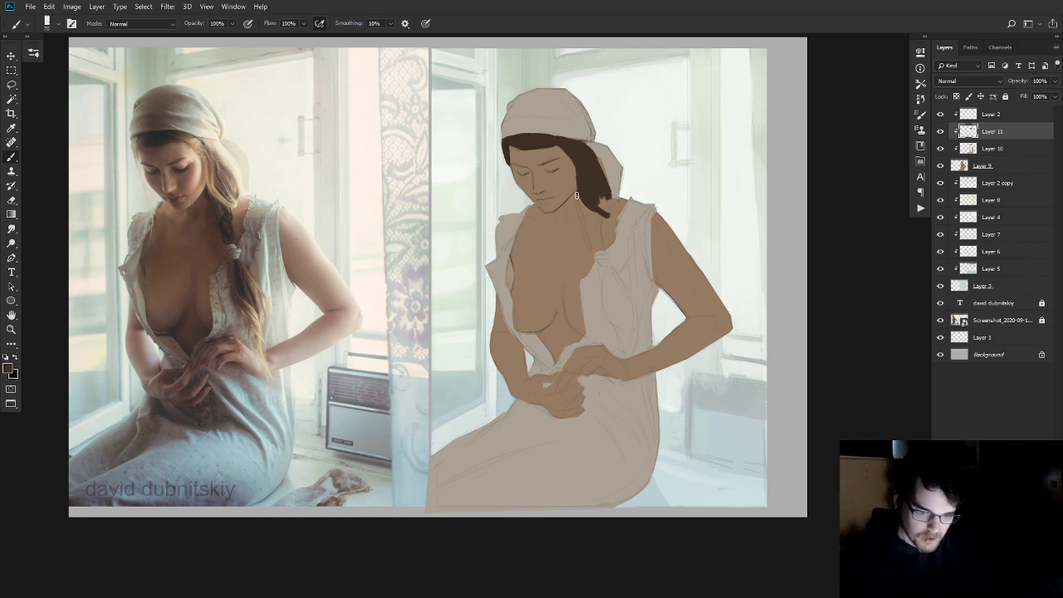
pyautogui.press('e')
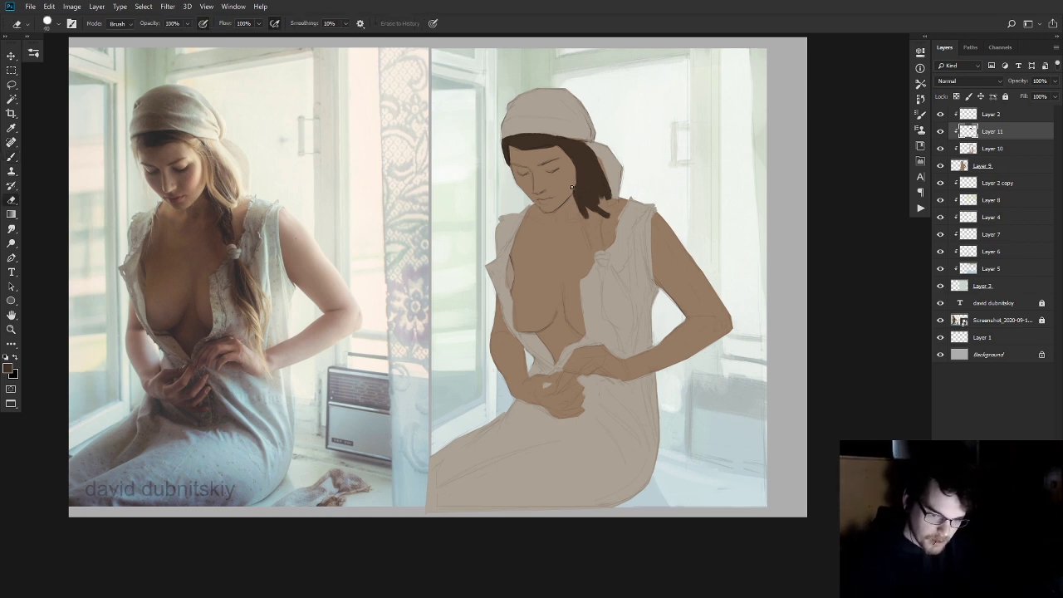
pyautogui.press('b')
pyautogui.moveTo(584, 212)
pyautogui.mouseDown()
pyautogui.moveTo(598, 242)
pyautogui.moveTo(591, 205)
pyautogui.moveTo(597, 248)
pyautogui.moveTo(594, 210)
pyautogui.mouseUp()
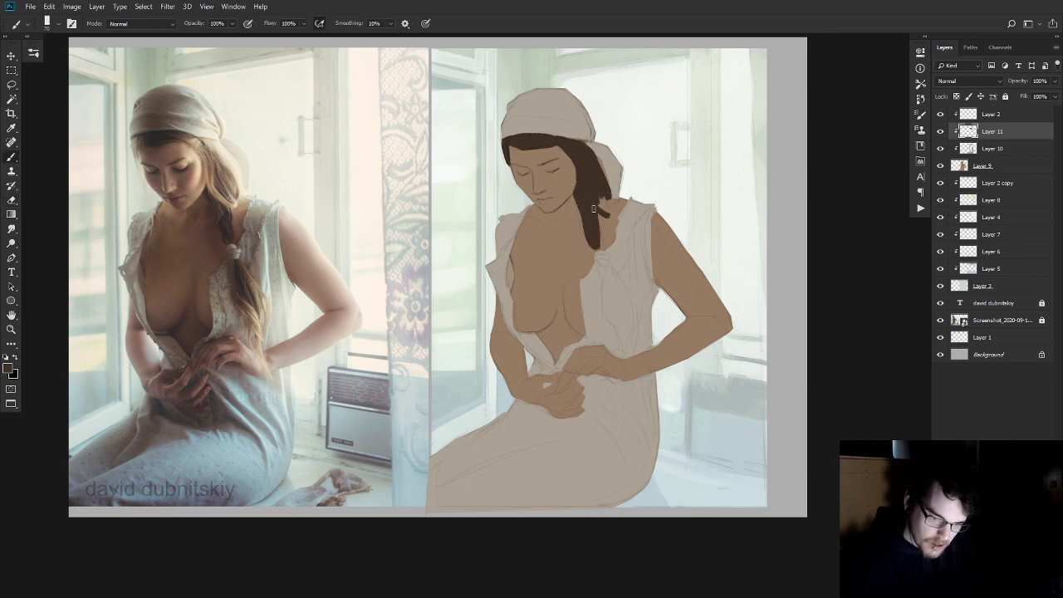
pyautogui.press('e')
pyautogui.press('b')
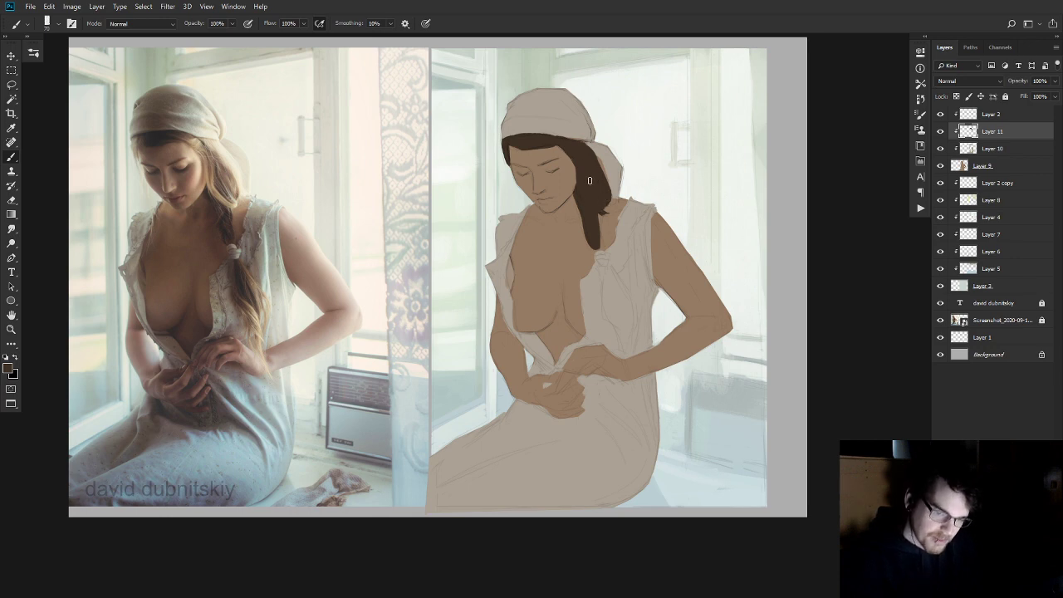
# - Refine the outline of the upper braid and hair beside the neck with small brush and eraser corrections
pyautogui.press('e')
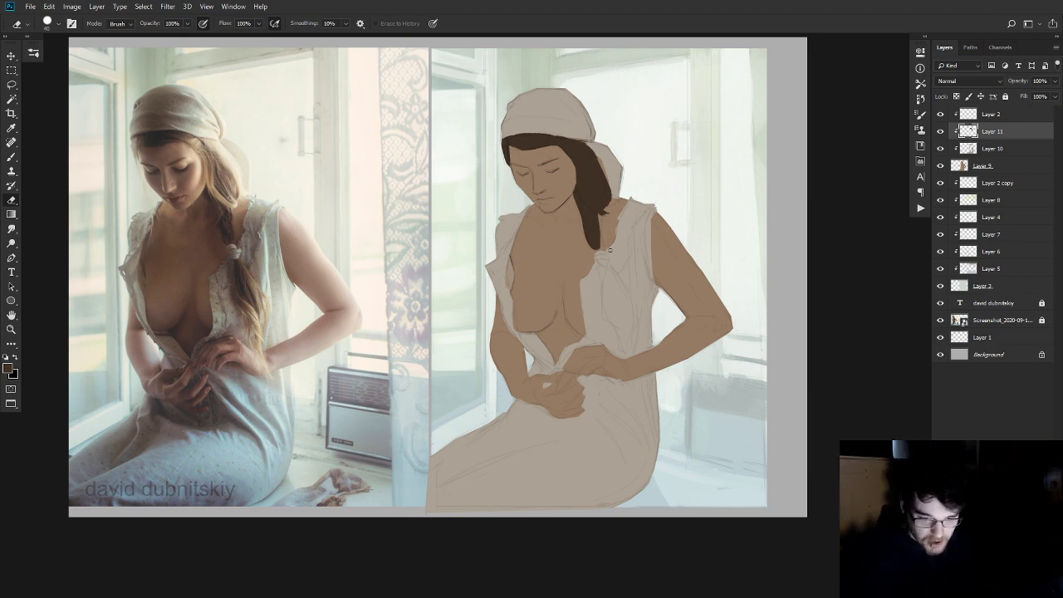
pyautogui.press('b')
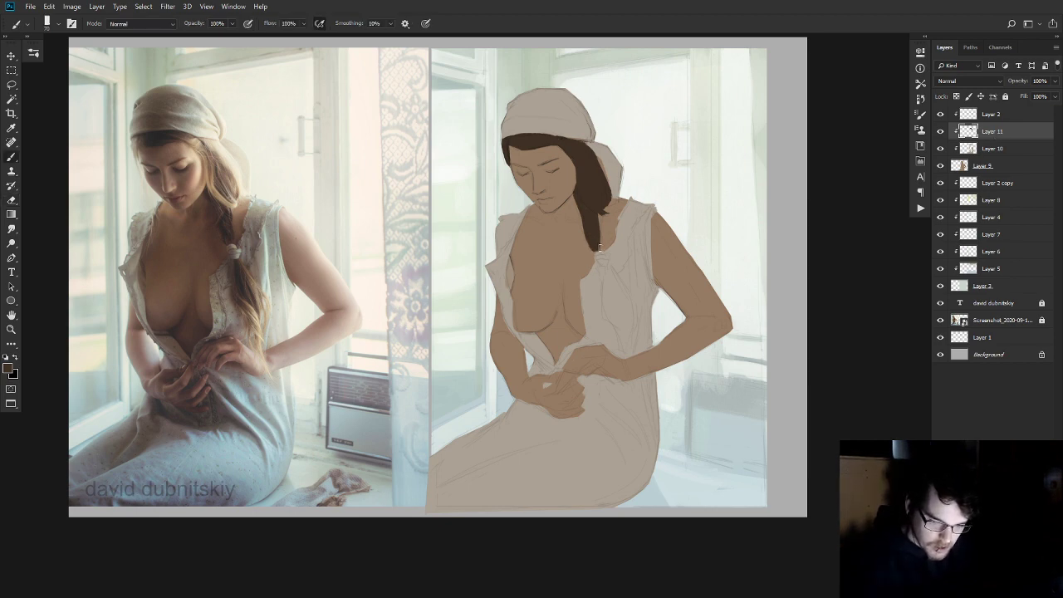
pyautogui.moveTo(589, 193); pyautogui.dragTo(600, 244)
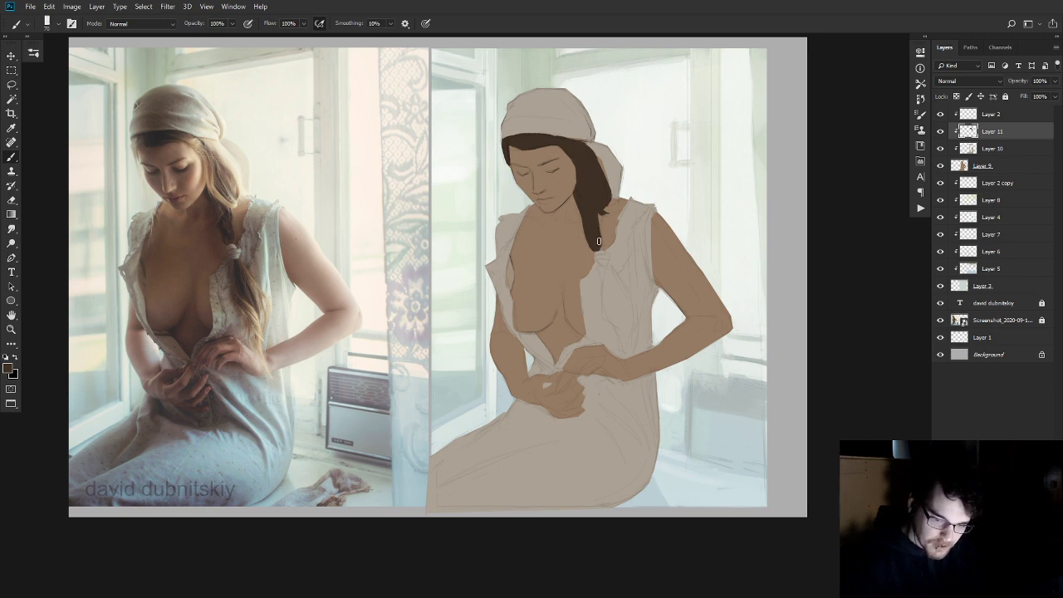
pyautogui.press('e')
pyautogui.press('b')
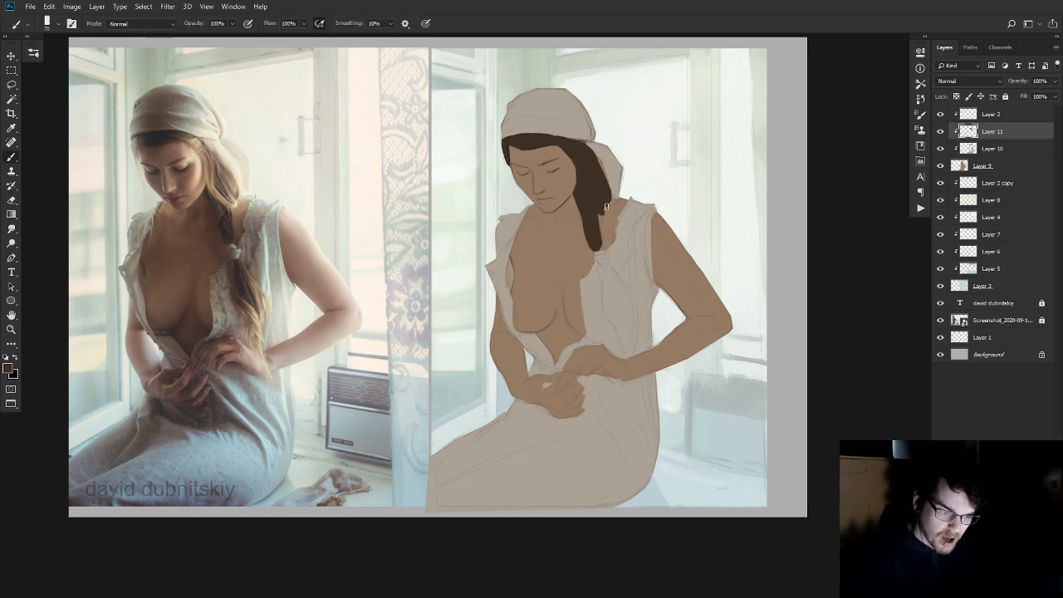
pyautogui.moveTo(607, 202); pyautogui.dragTo(608, 204)
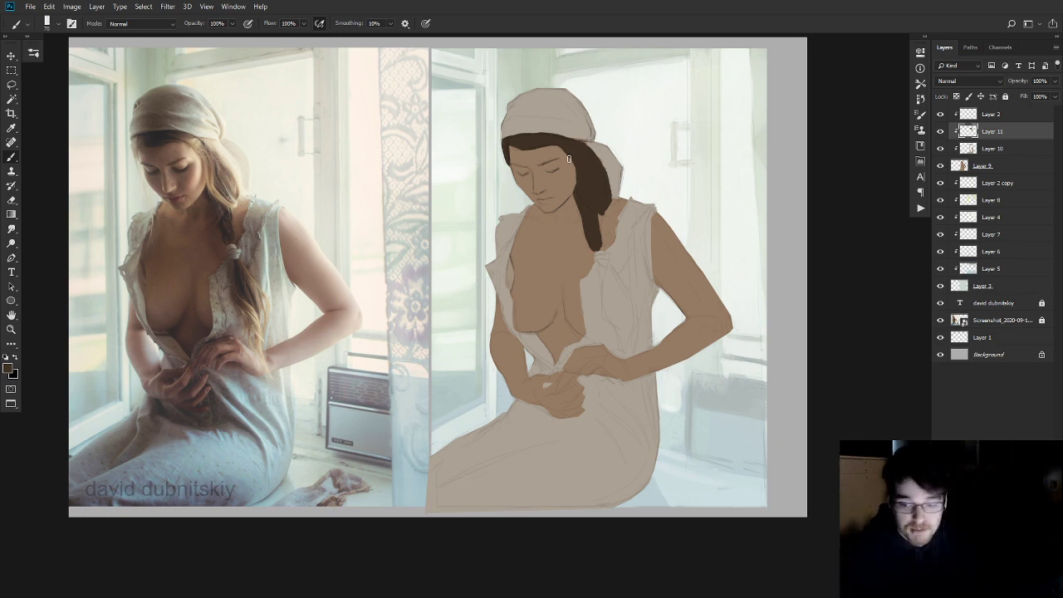
pyautogui.press('e')
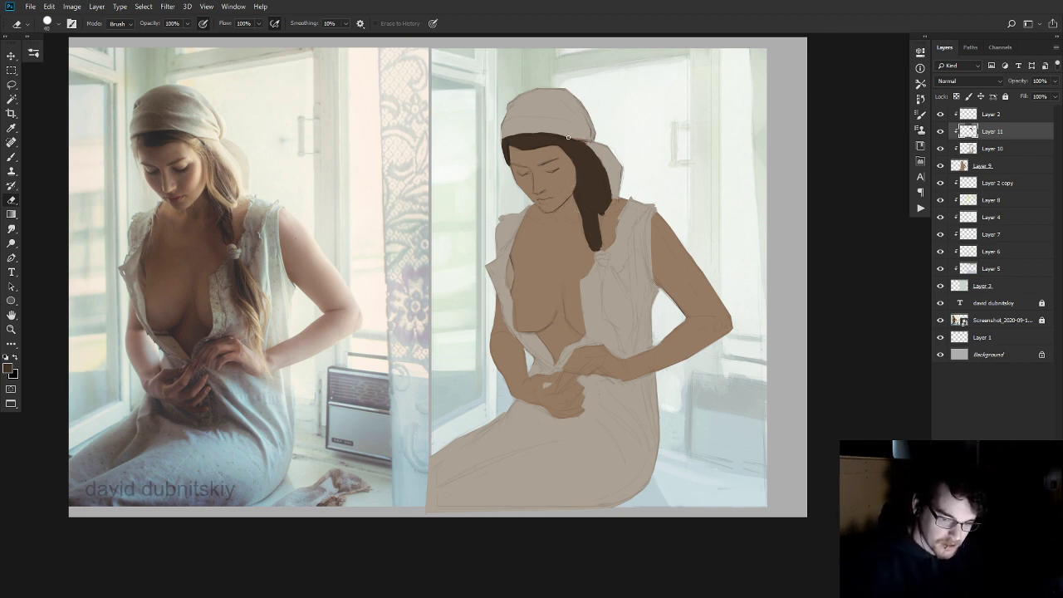
pyautogui.press('b')
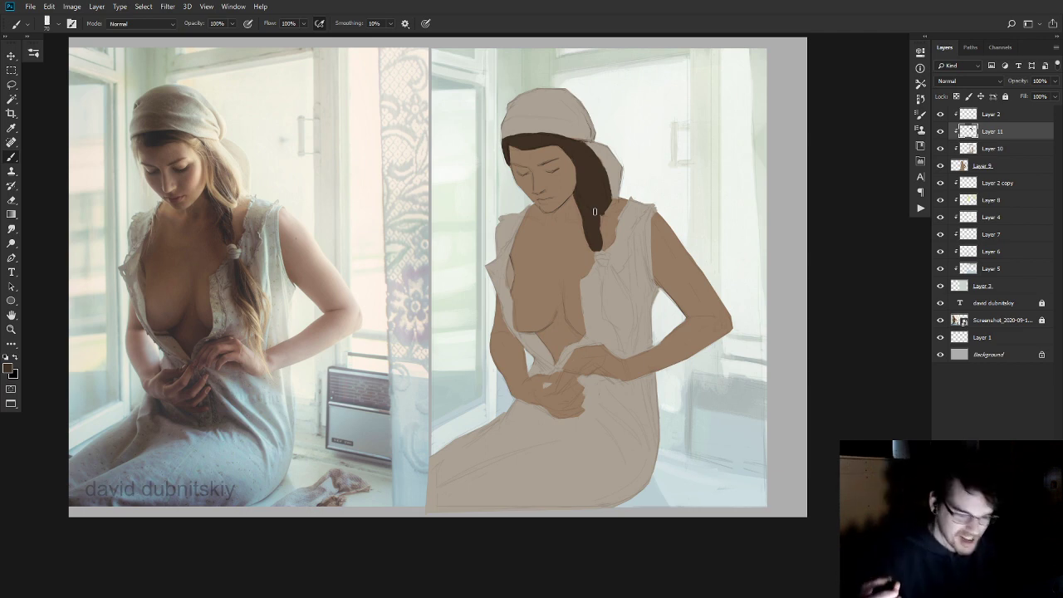
# - Toggle the visibility of Layer 10 and Layer 2 off and on to check what each contributes to the figure
pyautogui.click(940, 148)
pyautogui.click(940, 149)
pyautogui.click(940, 115)
pyautogui.click(941, 114)
pyautogui.click(940, 115)
pyautogui.click(941, 115)
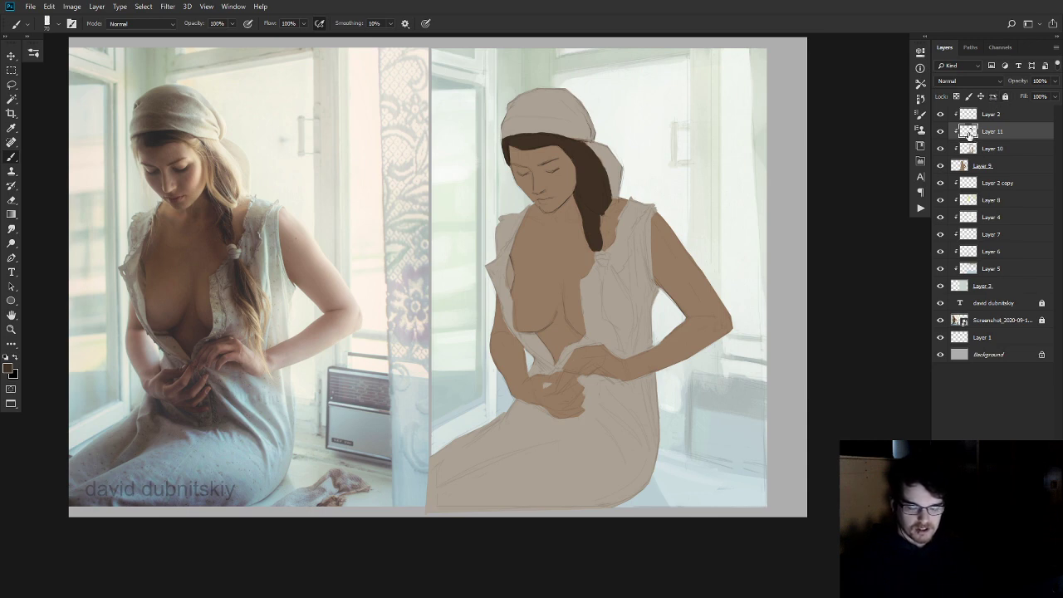
pyautogui.click(940, 149)
pyautogui.click(940, 149)
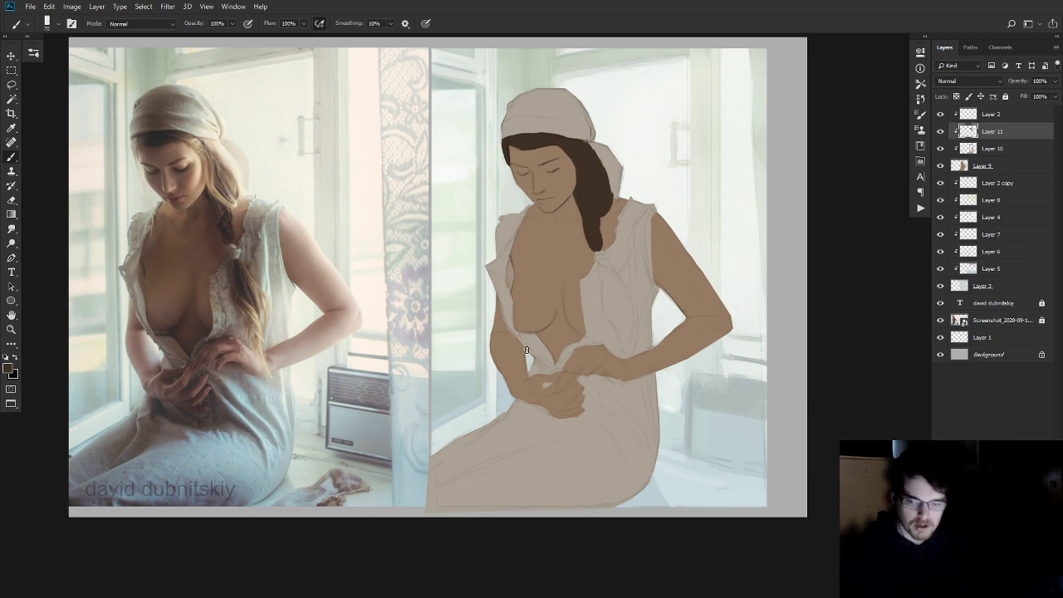
# - Paint the dark brown braid tail over the dress down to the forearm, and clean up the gap at the hair tie
pyautogui.moveTo(600, 255)
pyautogui.mouseDown()
pyautogui.moveTo(615, 320)
pyautogui.moveTo(608, 316)
pyautogui.moveTo(616, 309)
pyautogui.moveTo(607, 306)
pyautogui.moveTo(623, 320)
pyautogui.moveTo(604, 266)
pyautogui.moveTo(618, 293)
pyautogui.mouseUp()
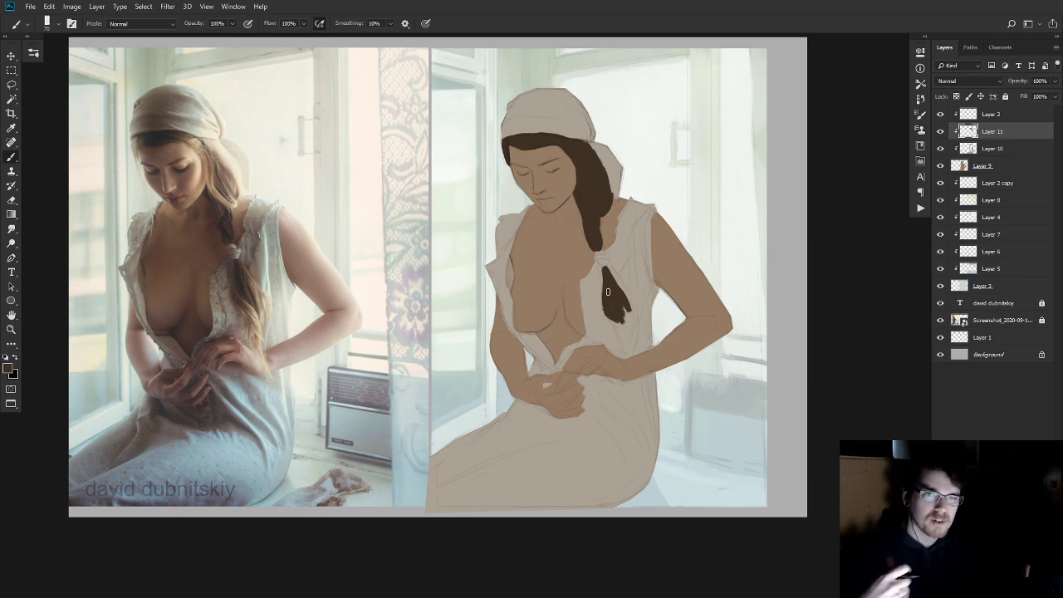
pyautogui.moveTo(621, 306)
pyautogui.mouseDown()
pyautogui.moveTo(624, 333)
pyautogui.moveTo(622, 312)
pyautogui.moveTo(631, 375)
pyautogui.mouseUp()
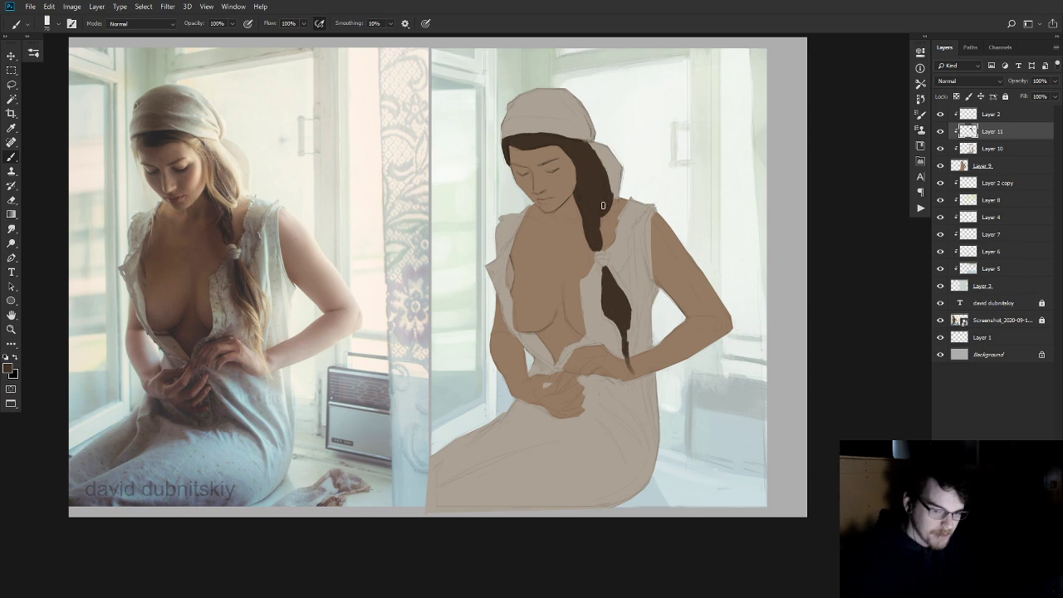
pyautogui.press('e')
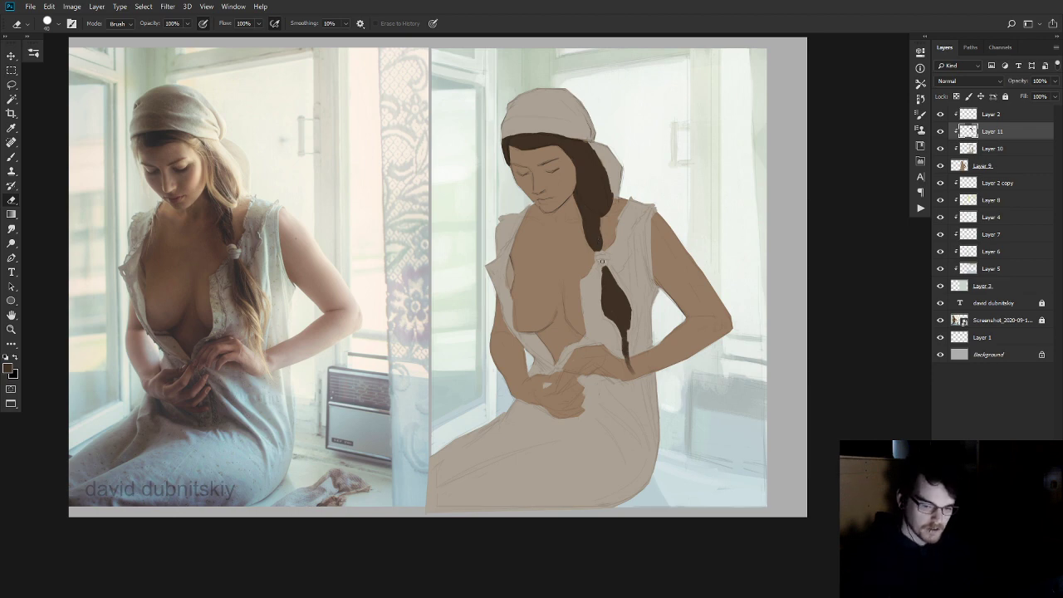
pyautogui.press('b')
pyautogui.press('e')
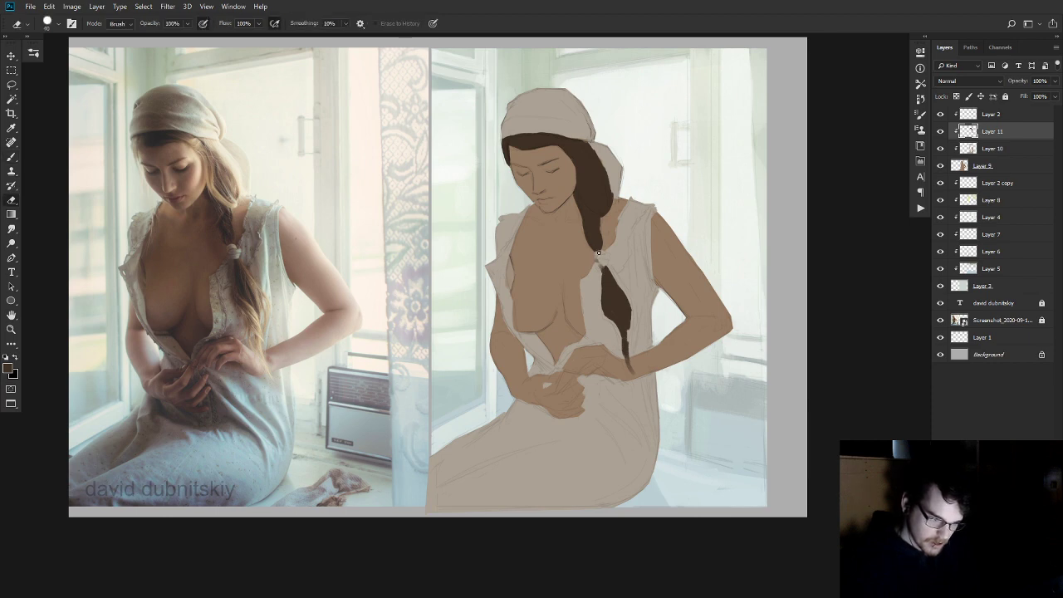
pyautogui.press('b')
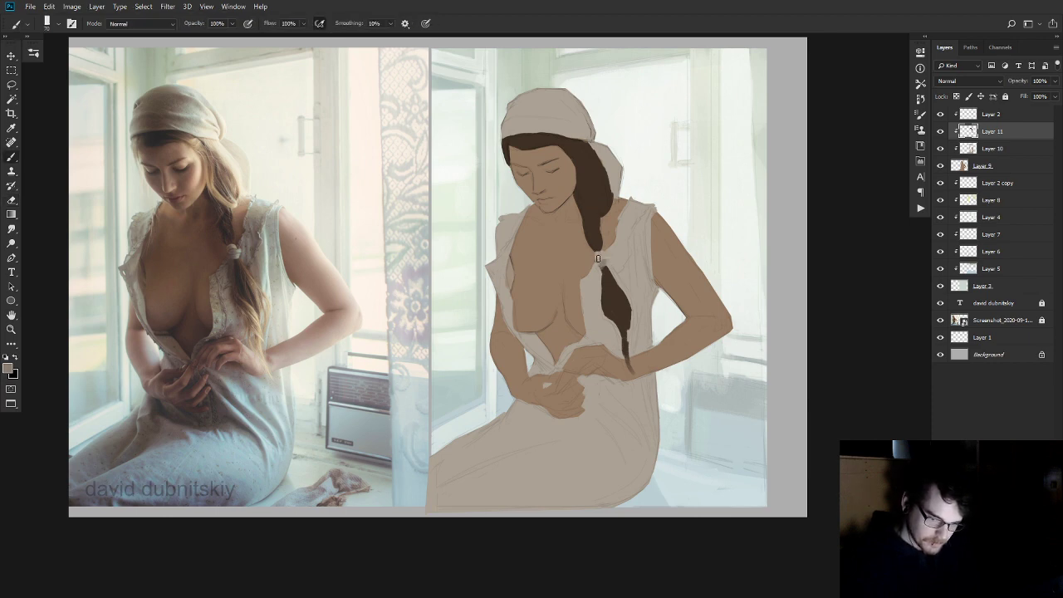
# - Sample a light grey-beige from the dress area and dab in the hair tie between the upper braid and its tail
pyautogui.keyDown('alt'); pyautogui.click(624, 251); pyautogui.keyUp('alt')
pyautogui.keyDown('alt'); pyautogui.click(600, 253); pyautogui.keyUp('alt')
pyautogui.click(601, 255)
pyautogui.click(601, 257)
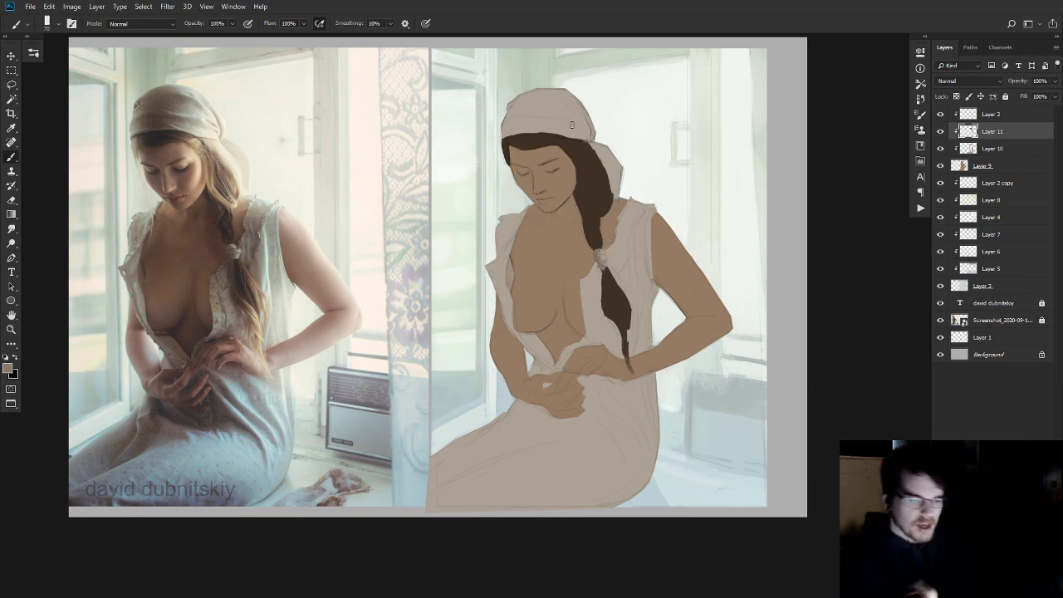
# - Resample the dark brown hair colour and round out the hair's outer edge against the hanging headscarf cloth
pyautogui.keyDown('alt'); pyautogui.click(595, 153); pyautogui.keyUp('alt')
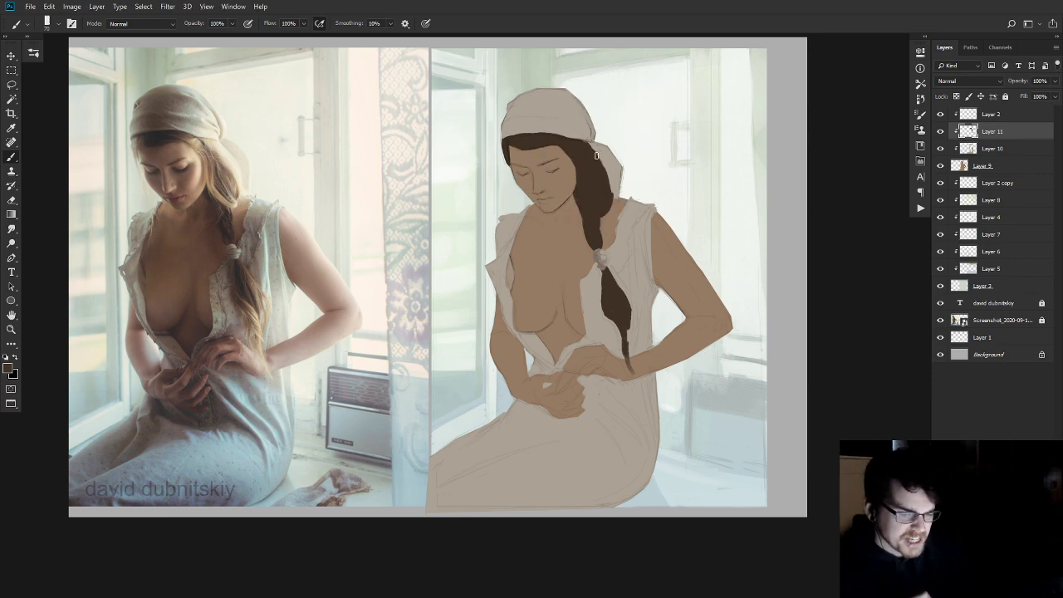
pyautogui.moveTo(595, 156)
pyautogui.mouseDown()
pyautogui.moveTo(611, 196)
pyautogui.moveTo(610, 175)
pyautogui.mouseUp()
pyautogui.press('e')
pyautogui.press('b')
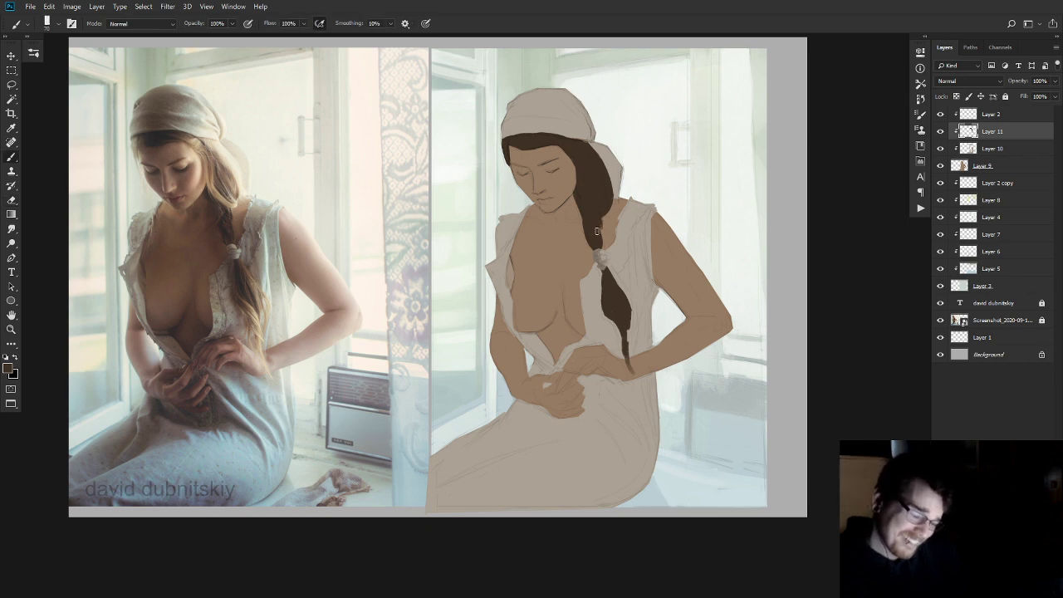
# - Refine the braid's inner edge against the neck and add a short loose strand of dark brown hair there
pyautogui.press('e')
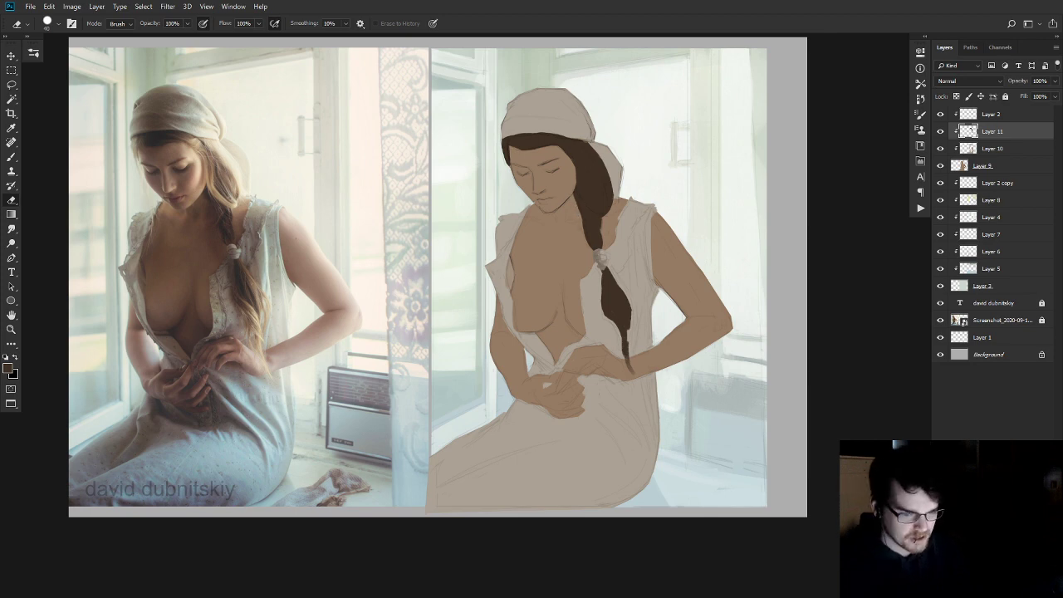
pyautogui.press('b')
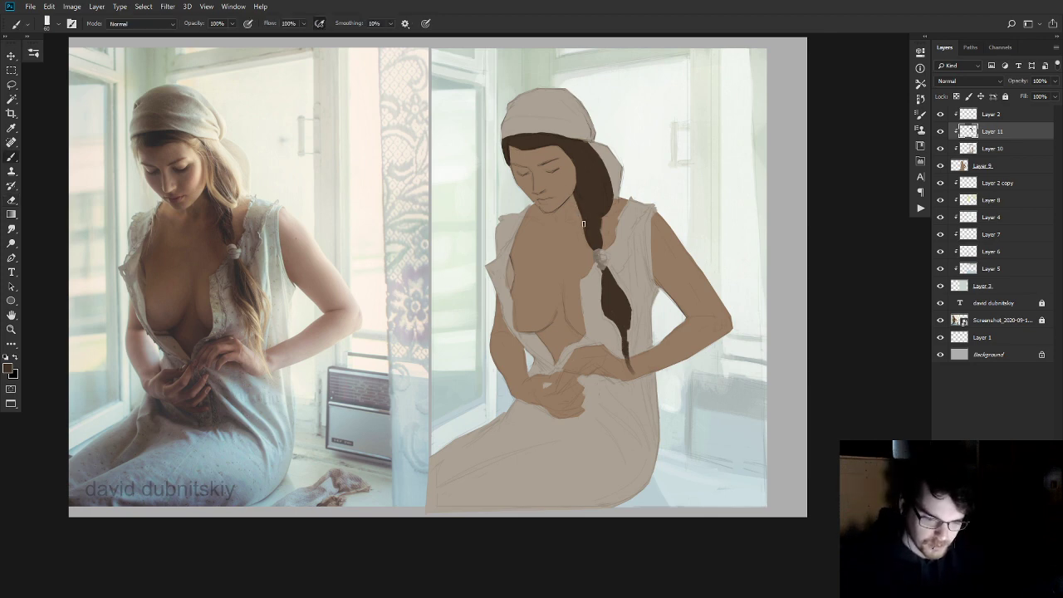
pyautogui.press('e')
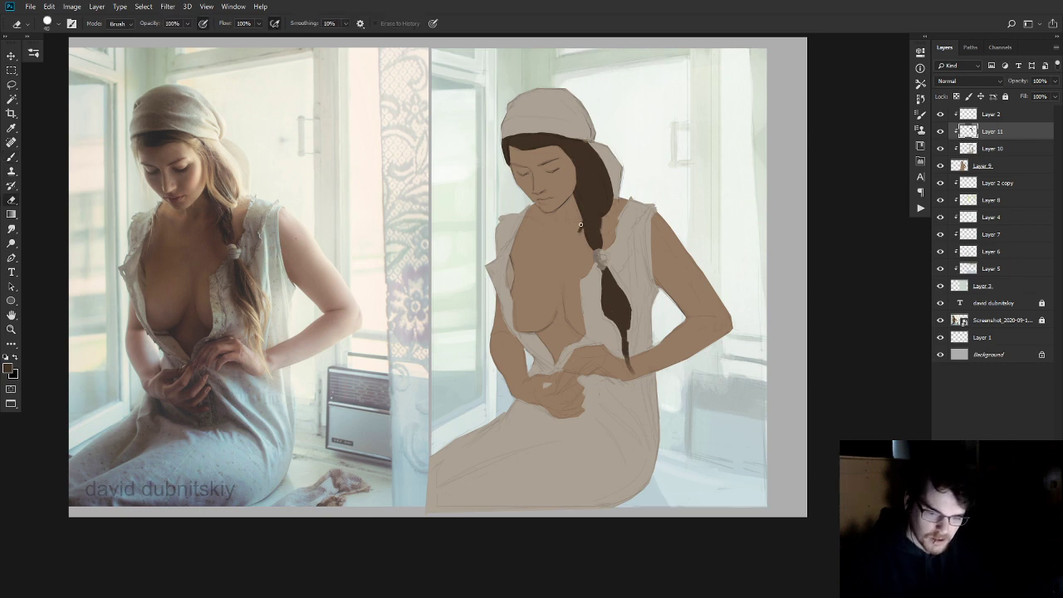
pyautogui.press('b')
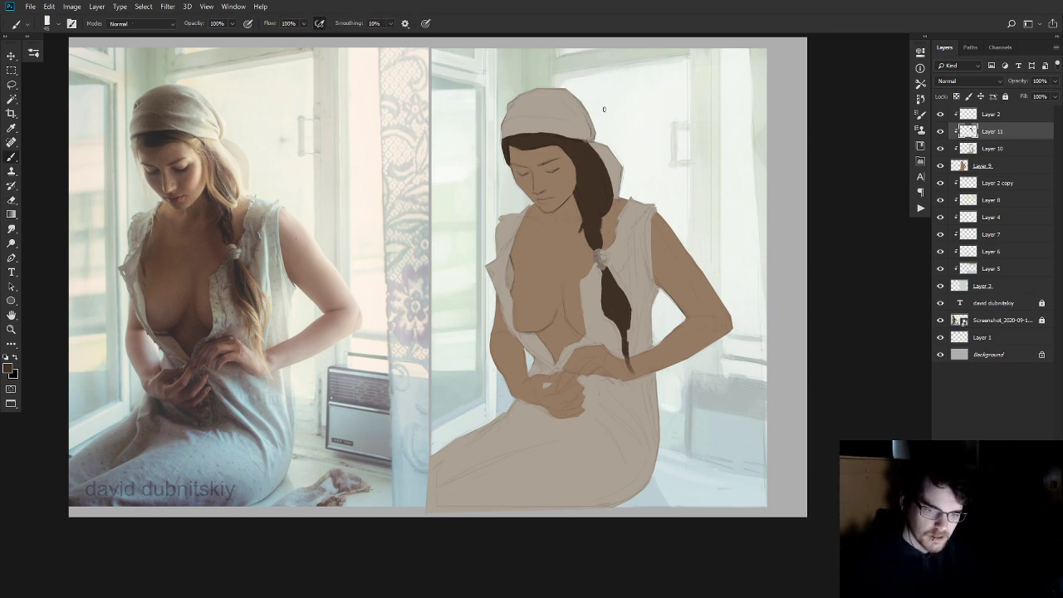
# - Clean up the dark brown hairline along the headscarf's lower edge by alternately erasing and repainting it
pyautogui.press('e')
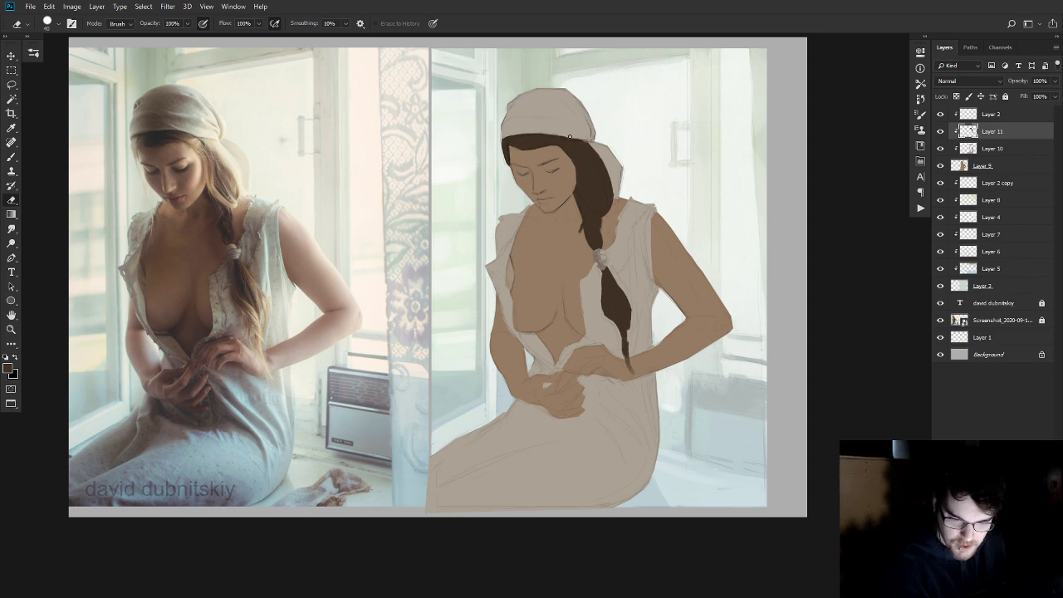
pyautogui.press('b')
pyautogui.press('e')
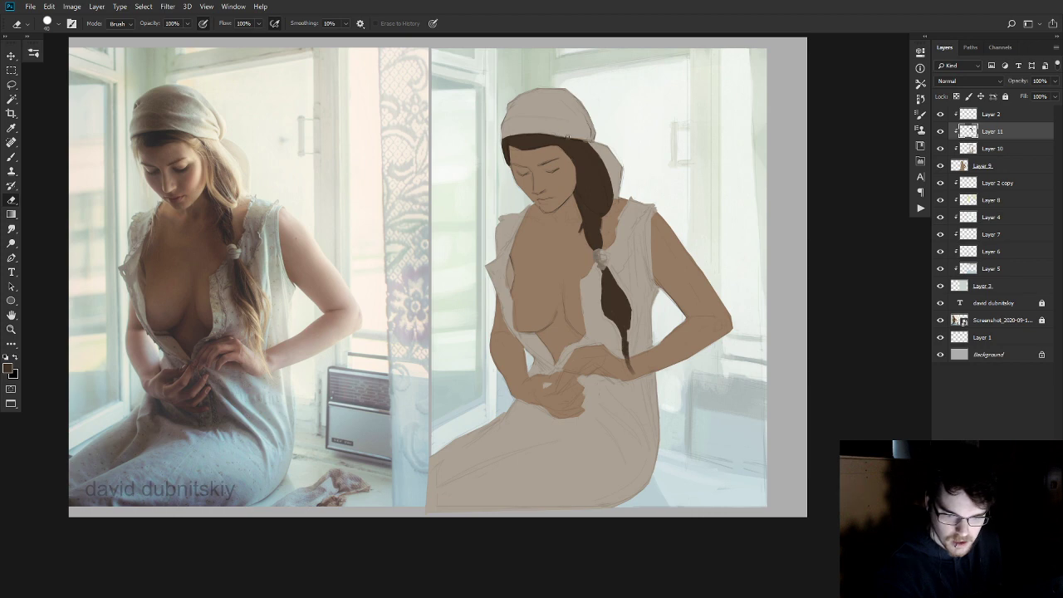
pyautogui.press('b')
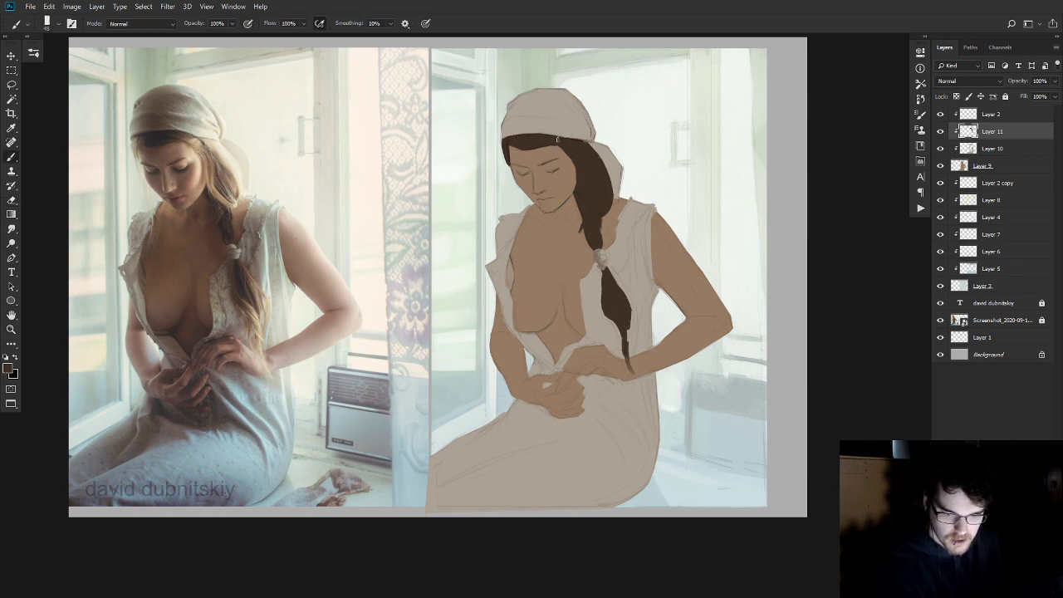
pyautogui.press('e')
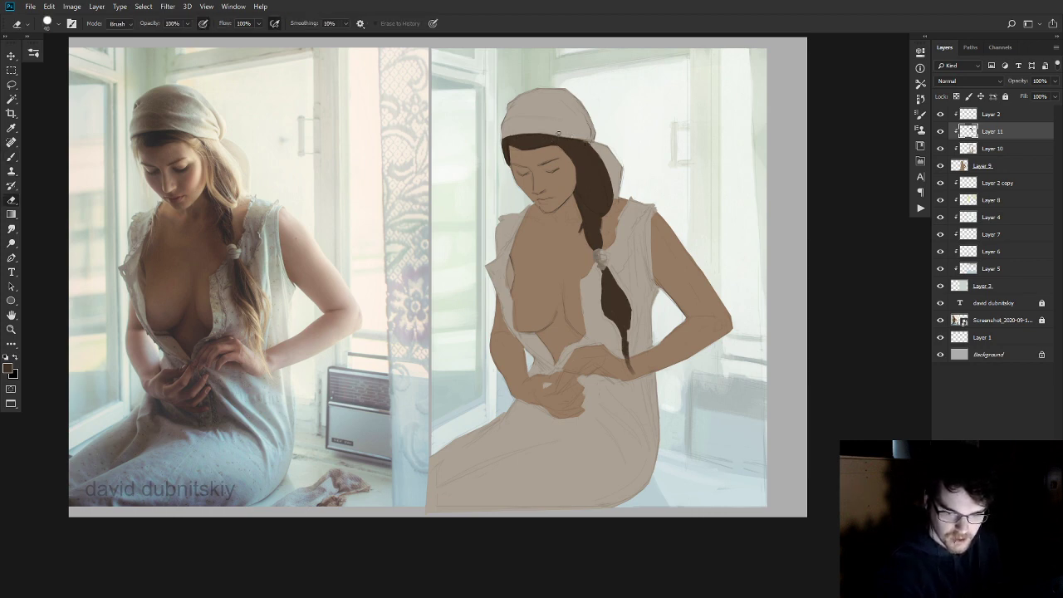
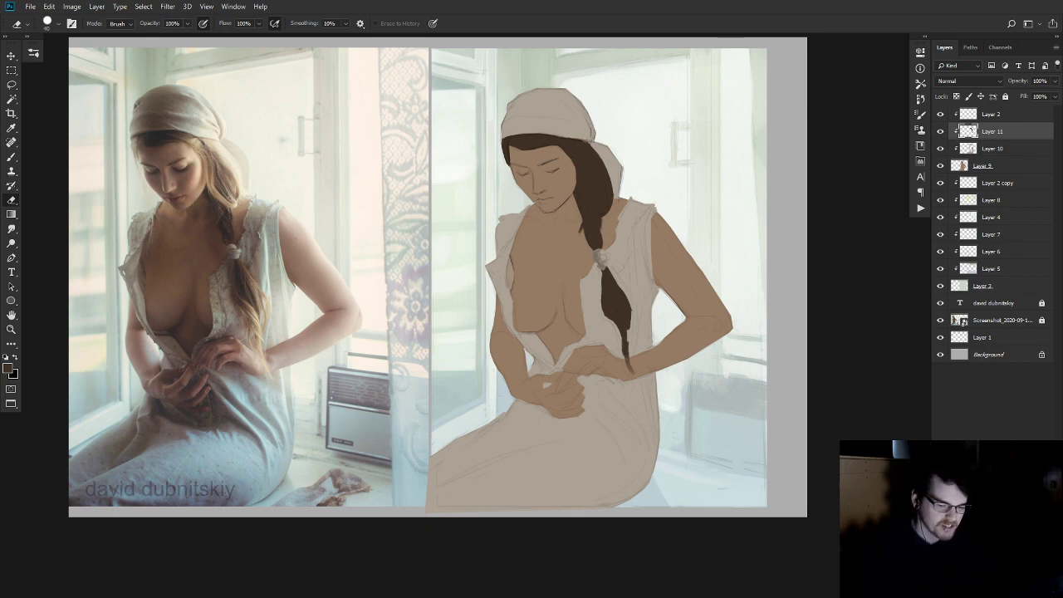
# - Reduce the brush size to 25 and paint thin loose strands at the braid tail's lower end, trimming them with the eraser
pyautogui.press('b')
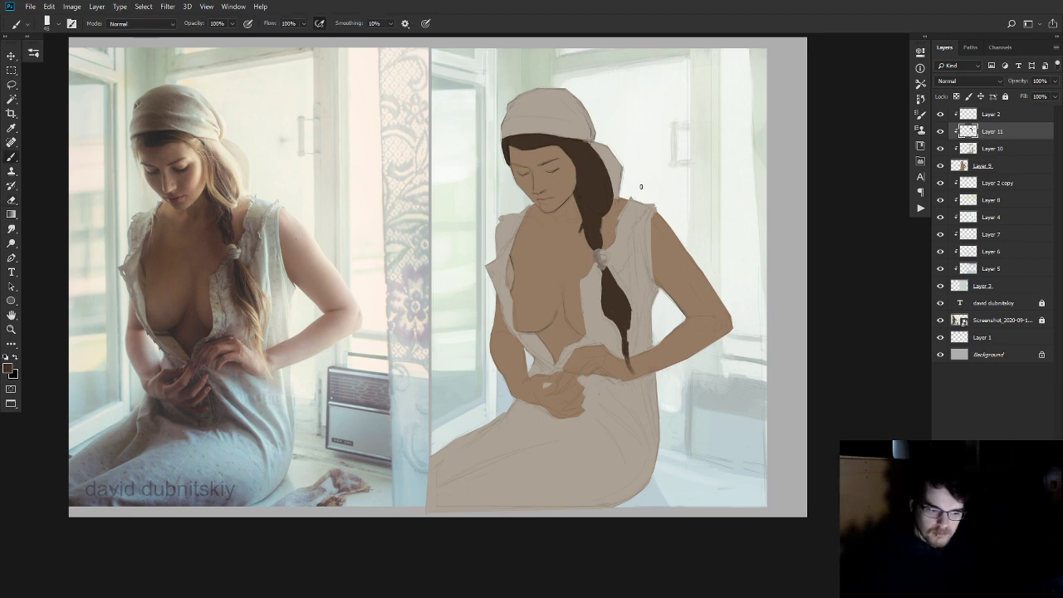
pyautogui.keyDown('alt'); pyautogui.rightClick(620, 288); pyautogui.keyUp('alt')
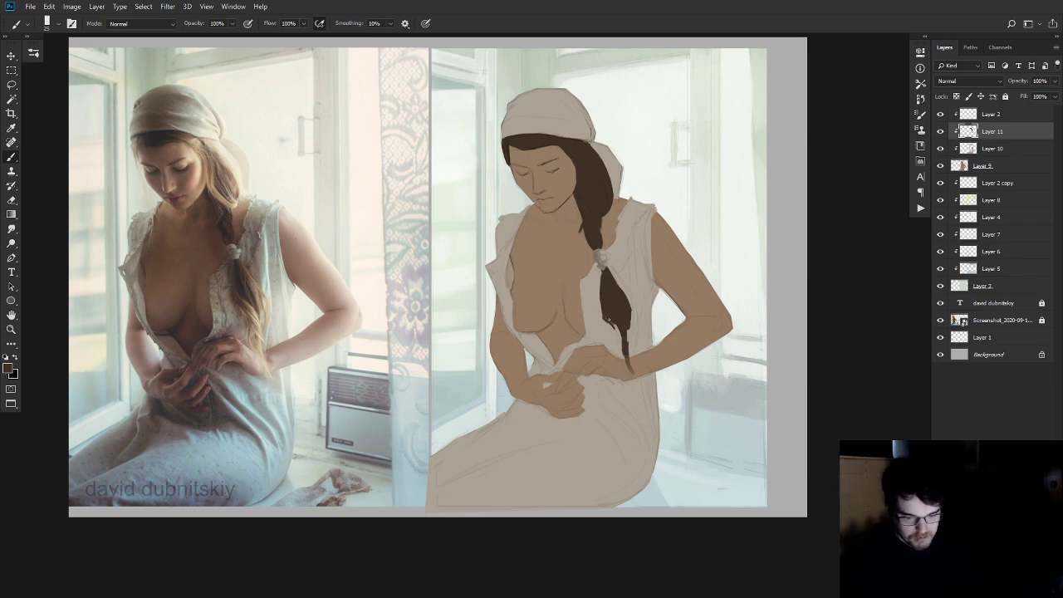
pyautogui.press('e')
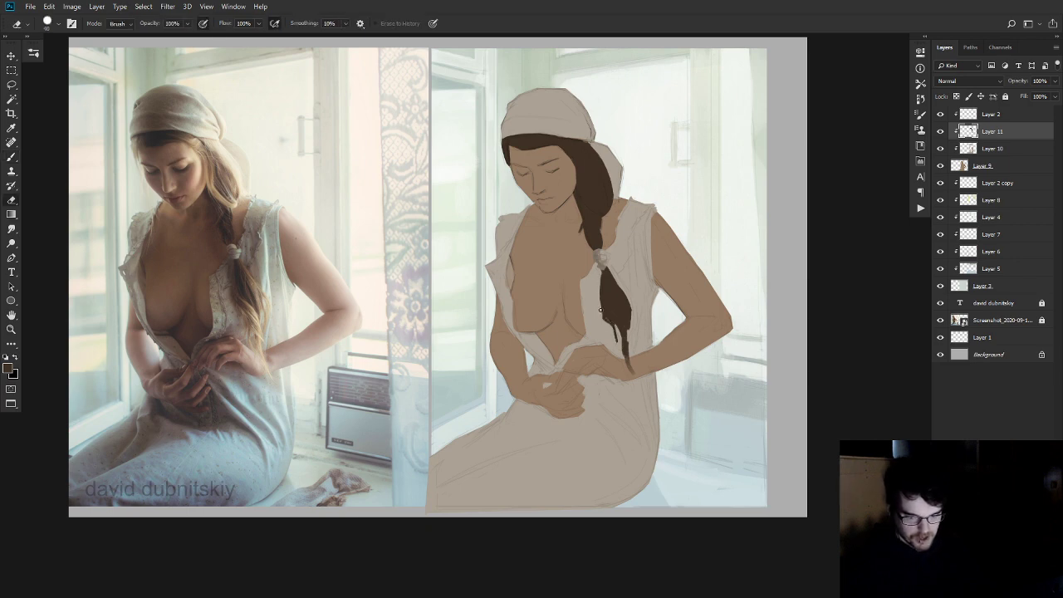
pyautogui.press('b')
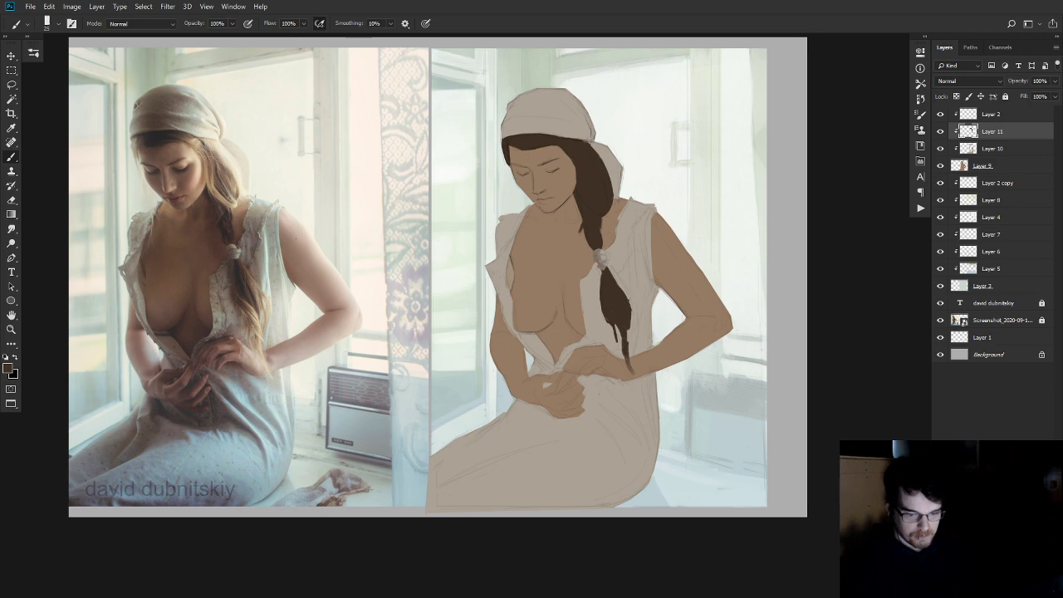
pyautogui.press('e')
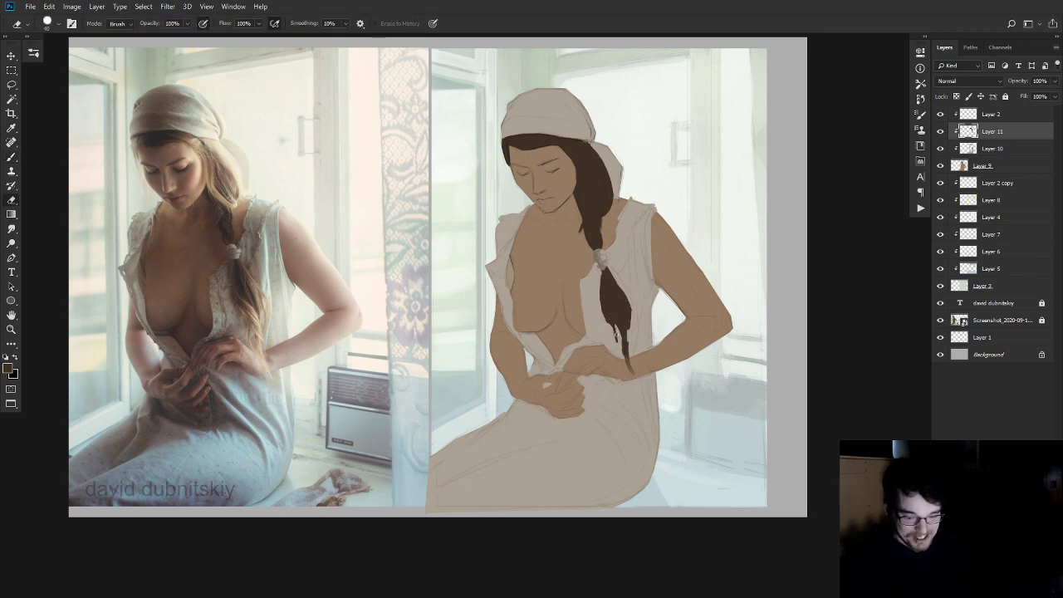
pyautogui.press('b')
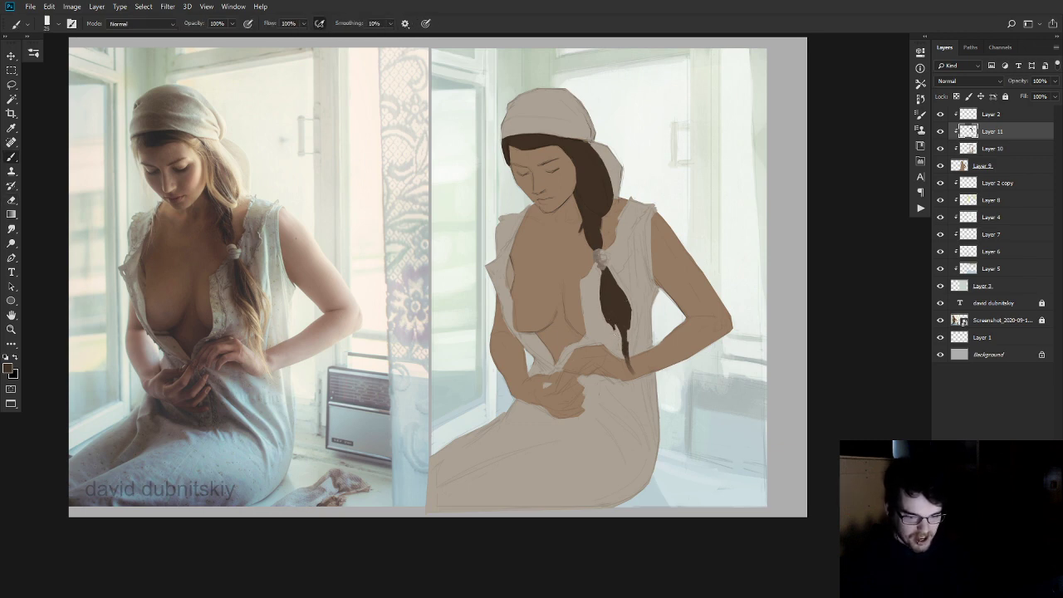
pyautogui.moveTo(616, 339); pyautogui.dragTo(624, 353)
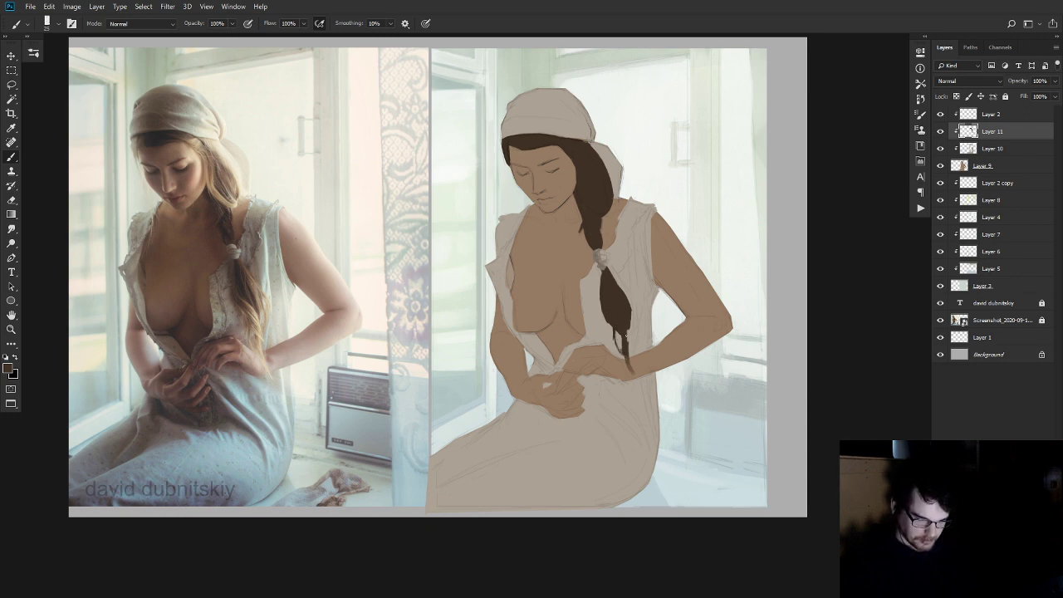
pyautogui.moveTo(629, 343); pyautogui.dragTo(631, 329)
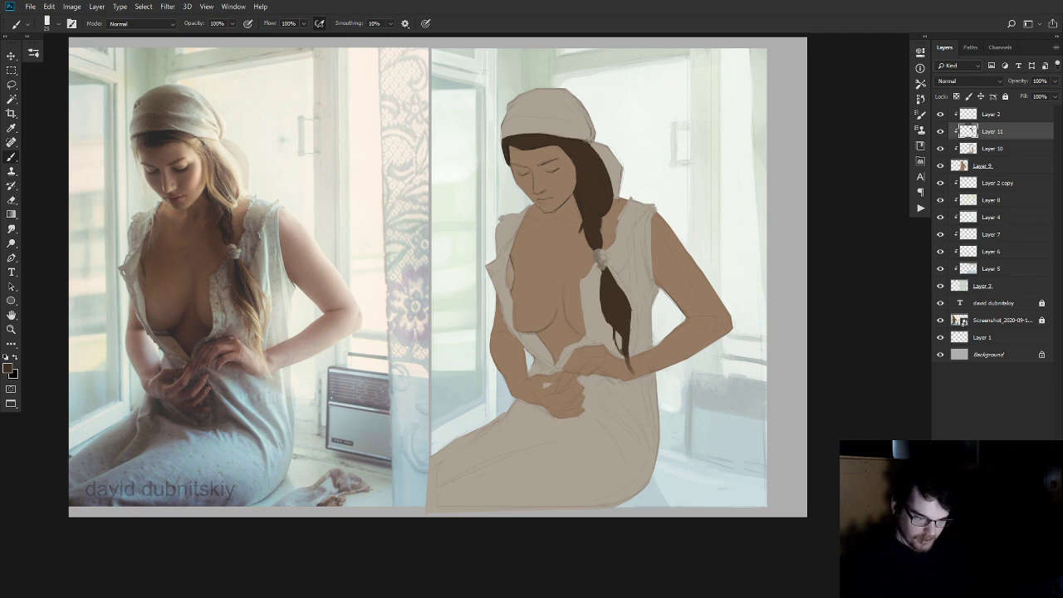
# - Trim and touch up the outer edge of the braid tail below the hair tie
pyautogui.press('e')
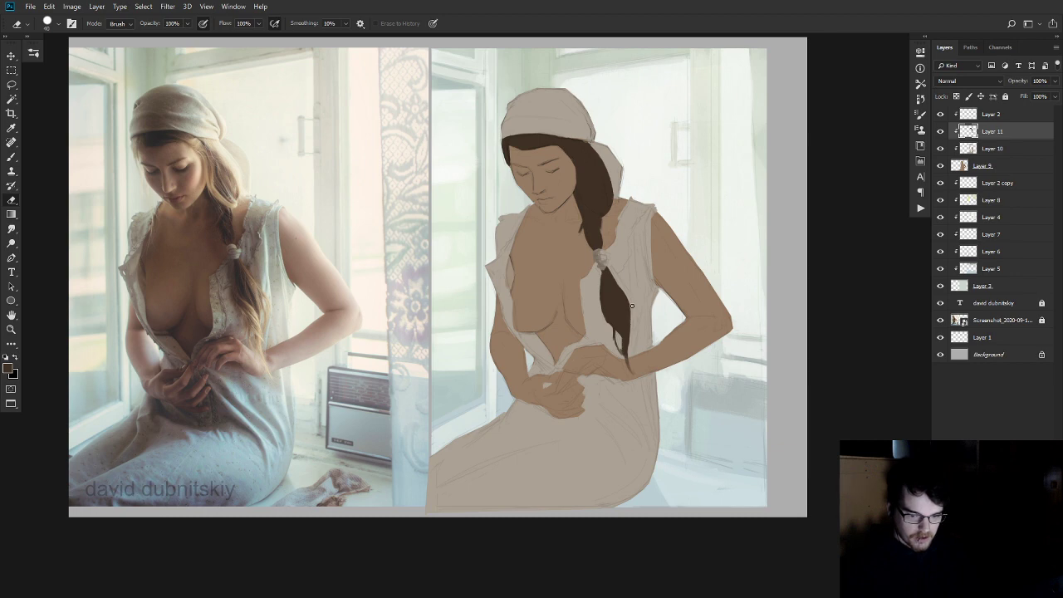
pyautogui.press('b')
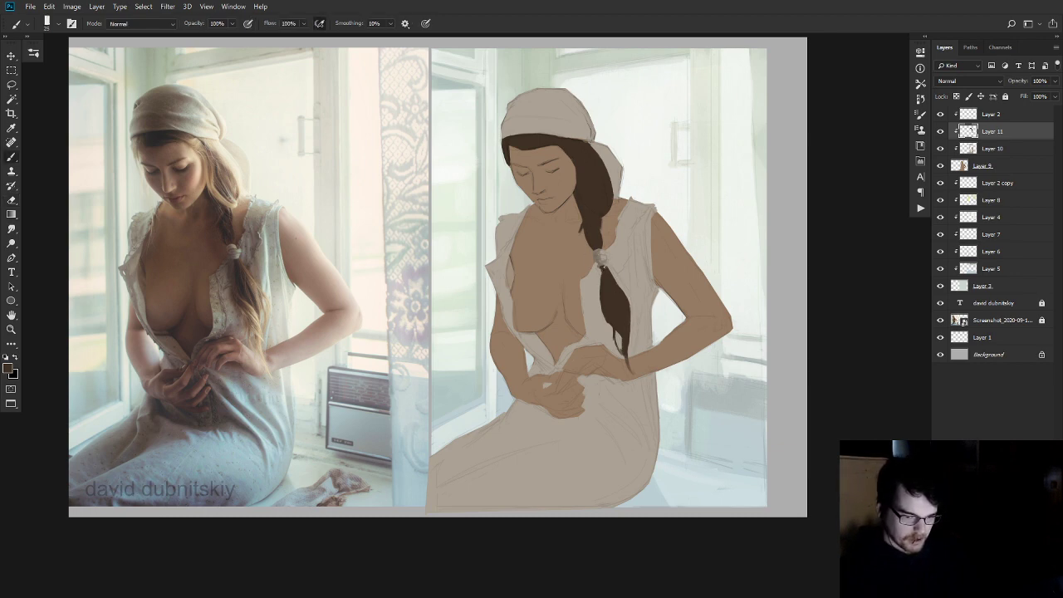
pyautogui.press('e')
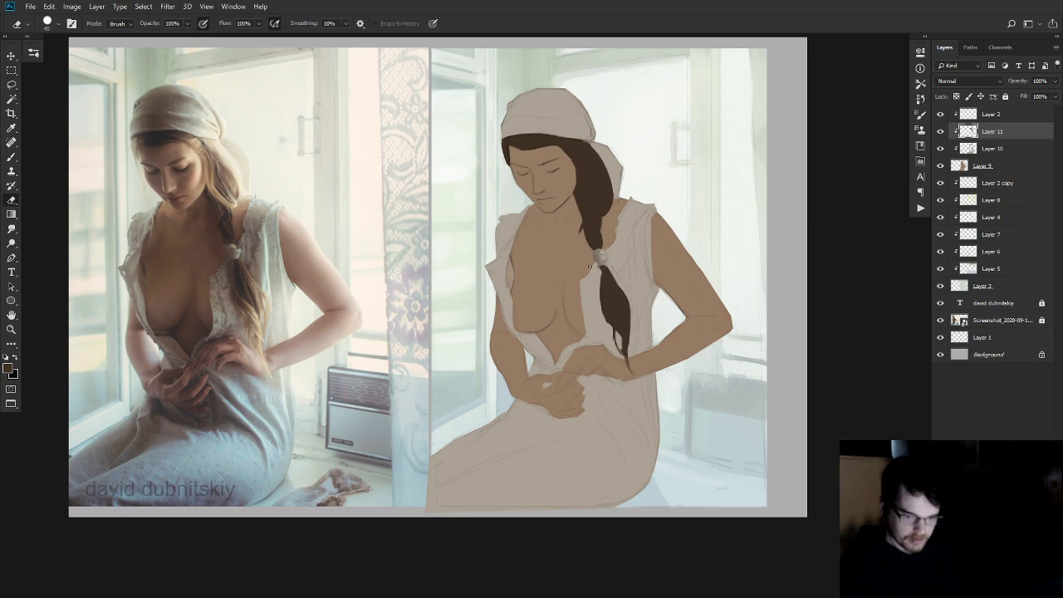
# - Switch to Layer 10 and sample the brownish colour beside the hair tie for painting
pyautogui.click(972, 149)
pyautogui.press('b')
pyautogui.keyDown('alt'); pyautogui.click(594, 262); pyautogui.keyUp('alt')
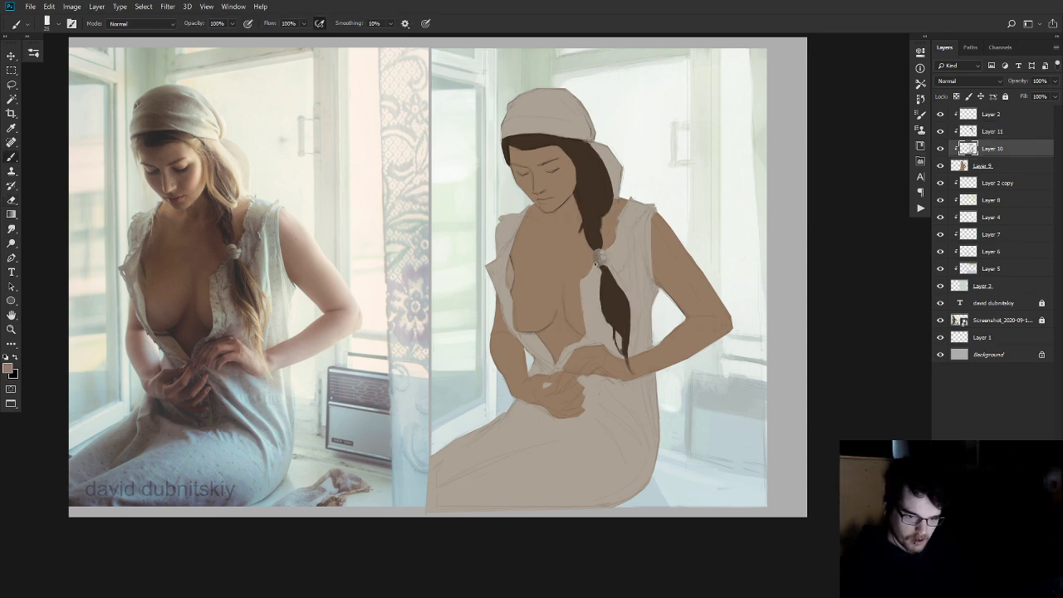
# - Toggle the visibility of Layer 10 and Layer 2 off and on to compare the figure with and without each
pyautogui.click(940, 149)
pyautogui.click(940, 149)
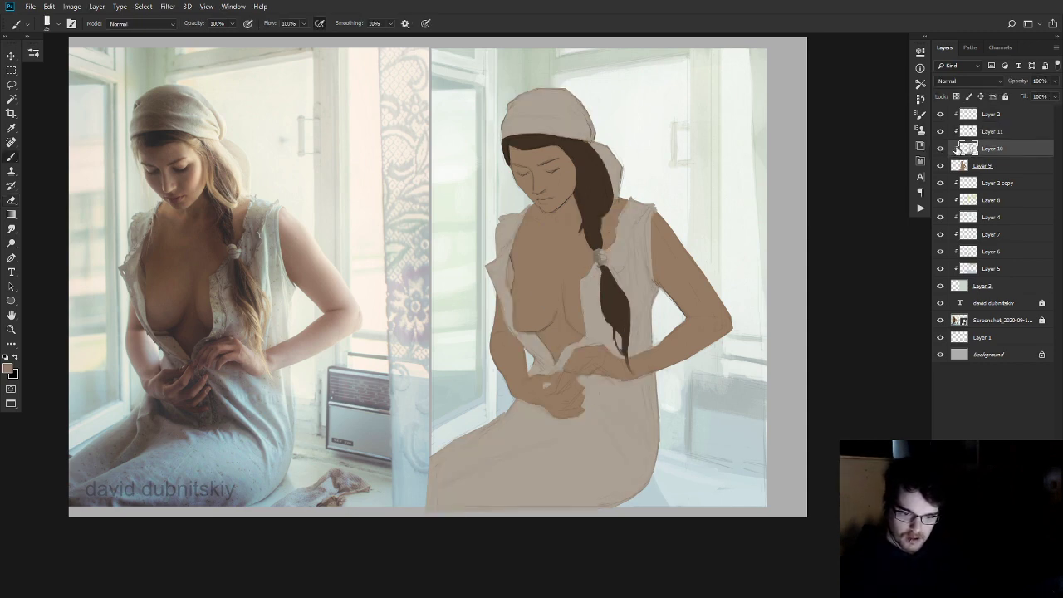
pyautogui.click(940, 115)
pyautogui.click(941, 114)
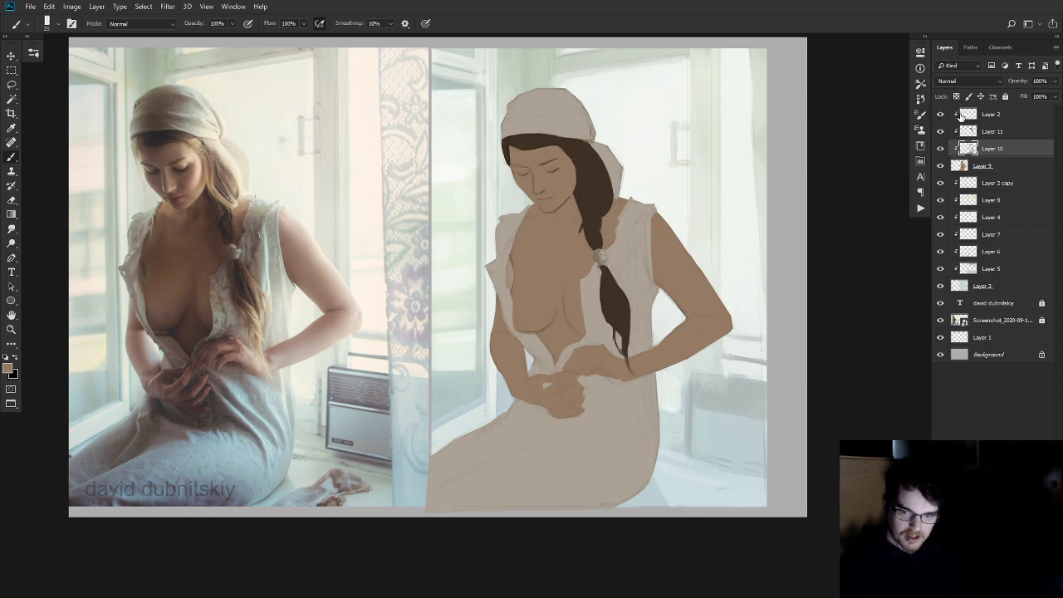
pyautogui.click(940, 114)
pyautogui.click(940, 114)
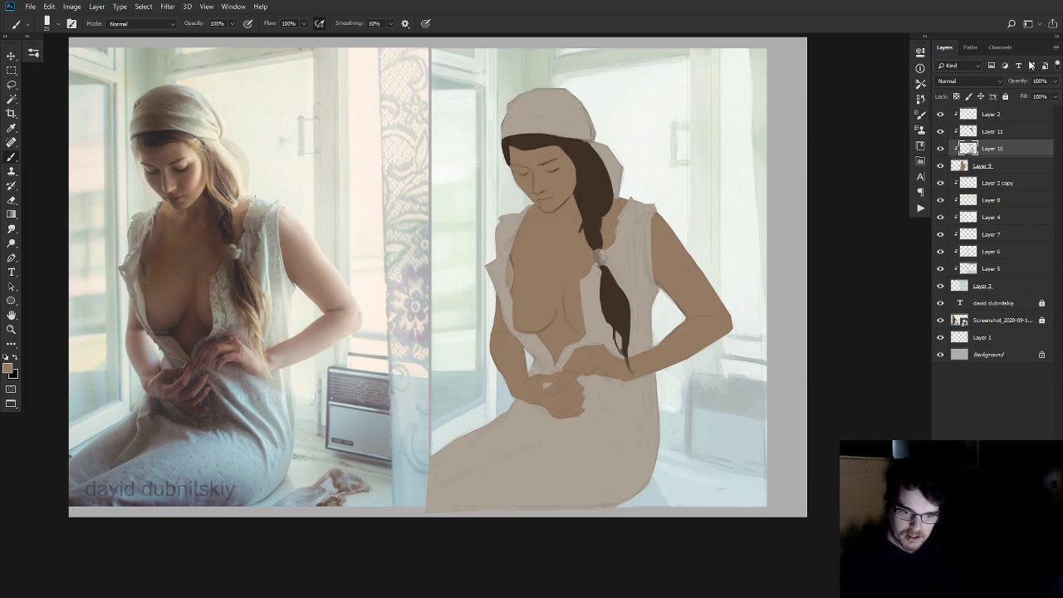
pyautogui.click(940, 114)
pyautogui.click(940, 115)
pyautogui.click(940, 115)
pyautogui.click(941, 114)
# - Hide Layer 11 and Layer 10, and toggle Layer 9, Layer 10 and Layer 2 to check the bare brown silhouette
pyautogui.click(940, 131)
pyautogui.click(940, 147)
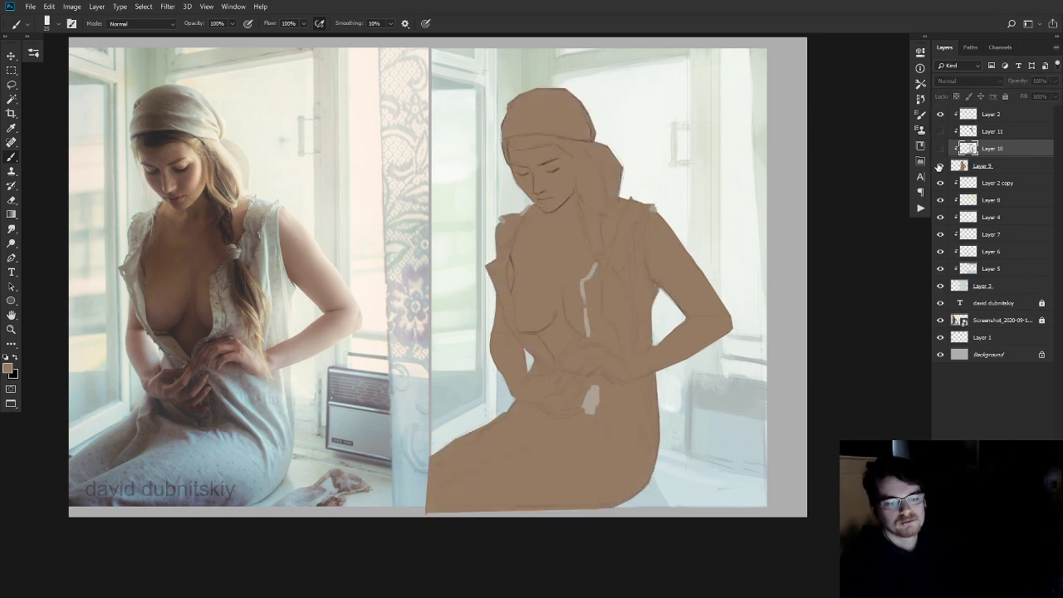
pyautogui.click(940, 165)
pyautogui.click(940, 165)
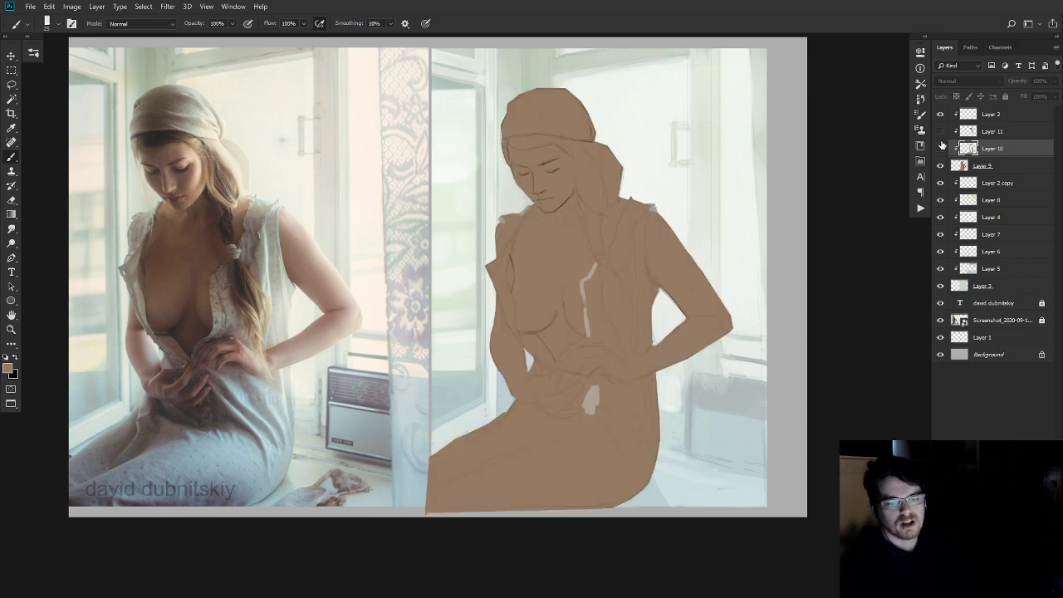
pyautogui.click(940, 148)
pyautogui.click(941, 148)
pyautogui.click(940, 114)
pyautogui.click(940, 114)
pyautogui.click(938, 116)
pyautogui.click(938, 116)
# - On Layer 2, lasso the stray light patches on the bodice, the lap and both shoulders as one combined selection
pyautogui.click(980, 114)
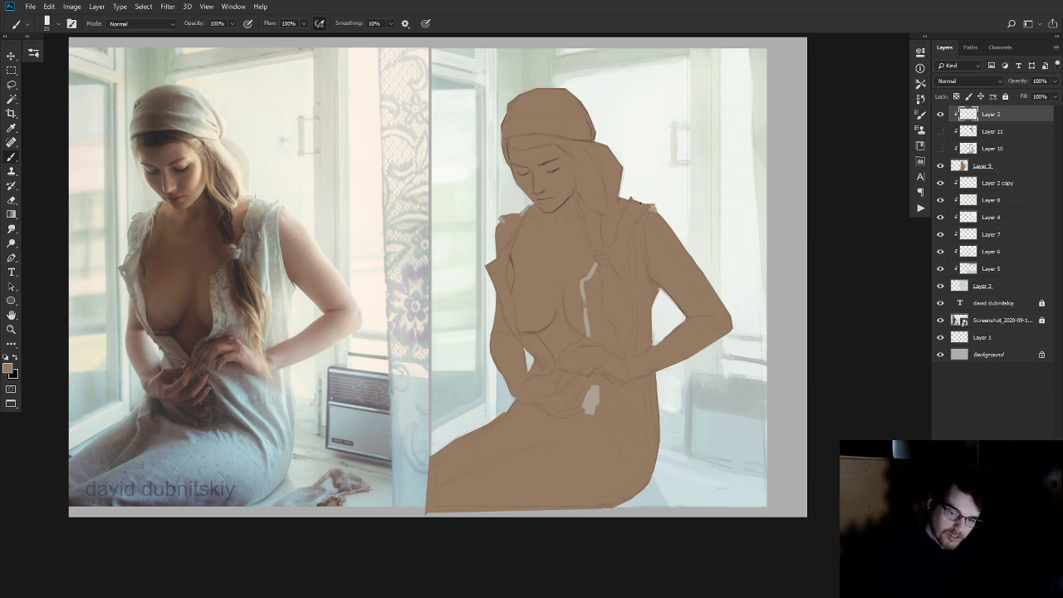
pyautogui.click(940, 116)
pyautogui.click(940, 116)
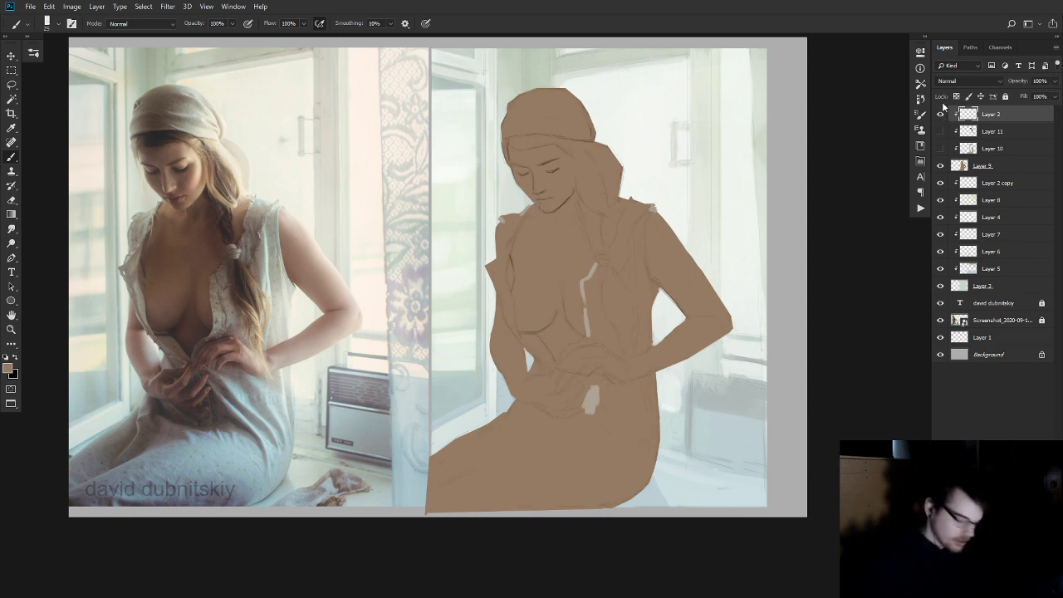
pyautogui.press('l')
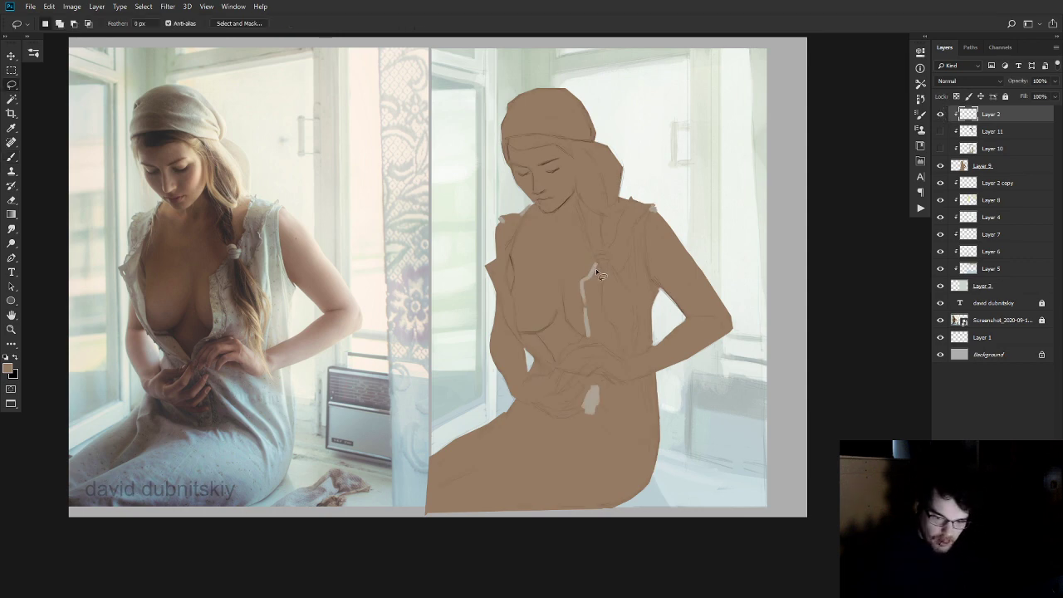
pyautogui.moveTo(593, 267)
pyautogui.mouseDown()
pyautogui.moveTo(580, 299)
pyautogui.moveTo(589, 346)
pyautogui.moveTo(595, 267)
pyautogui.mouseUp()
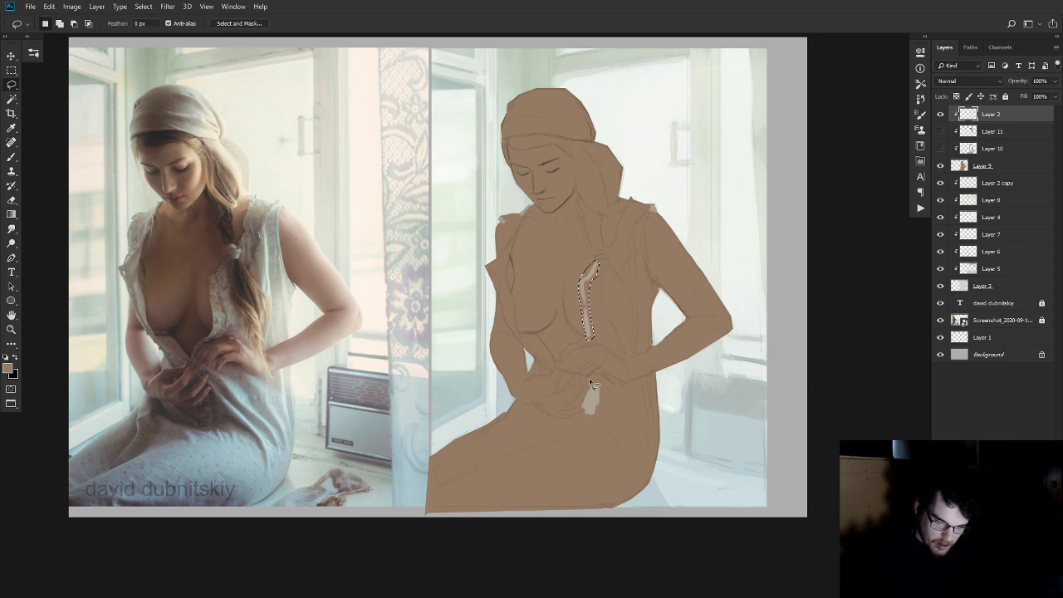
pyautogui.moveTo(592, 386)
pyautogui.mouseDown()
pyautogui.moveTo(589, 425)
pyautogui.moveTo(610, 402)
pyautogui.moveTo(592, 385)
pyautogui.mouseUp()
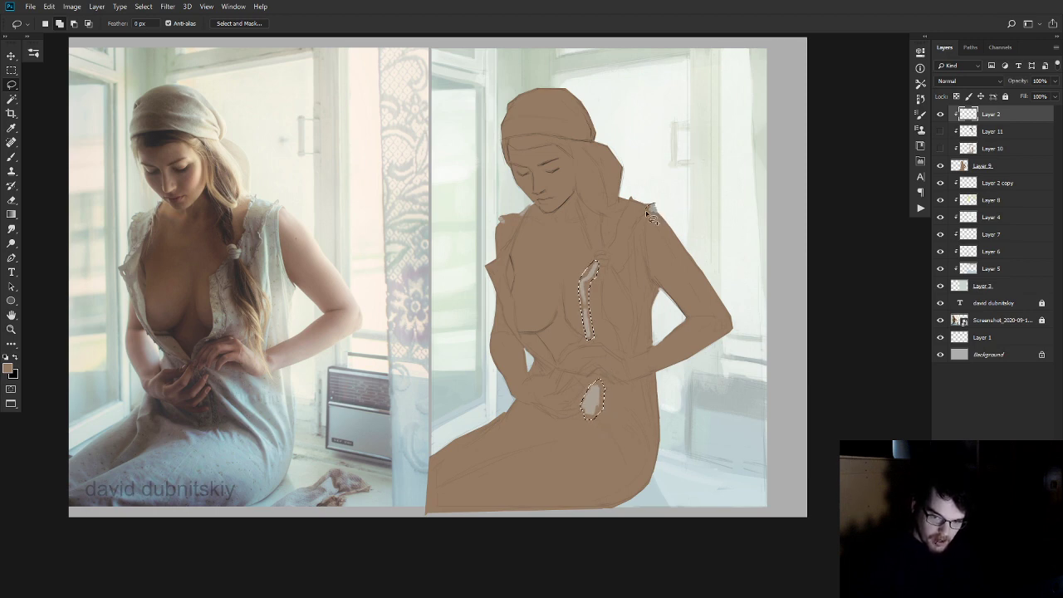
pyautogui.moveTo(511, 215); pyautogui.dragTo(506, 217)
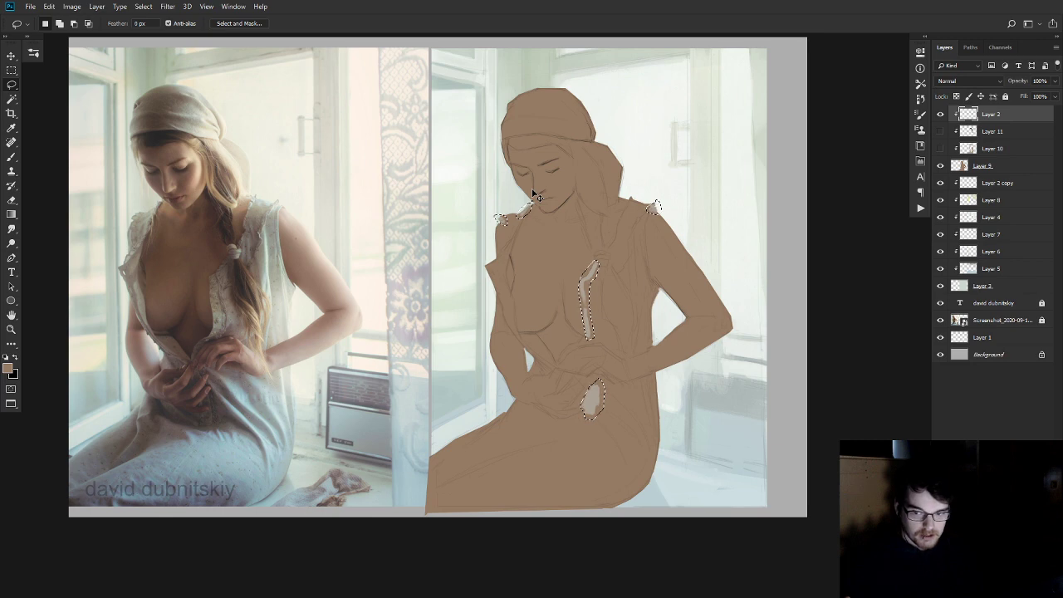
# - Copy the selected light patches from Layer 2 onto a new top layer and toggle its visibility to check them
pyautogui.press('Delete')
pyautogui.hotkey('ctrl', 'd')
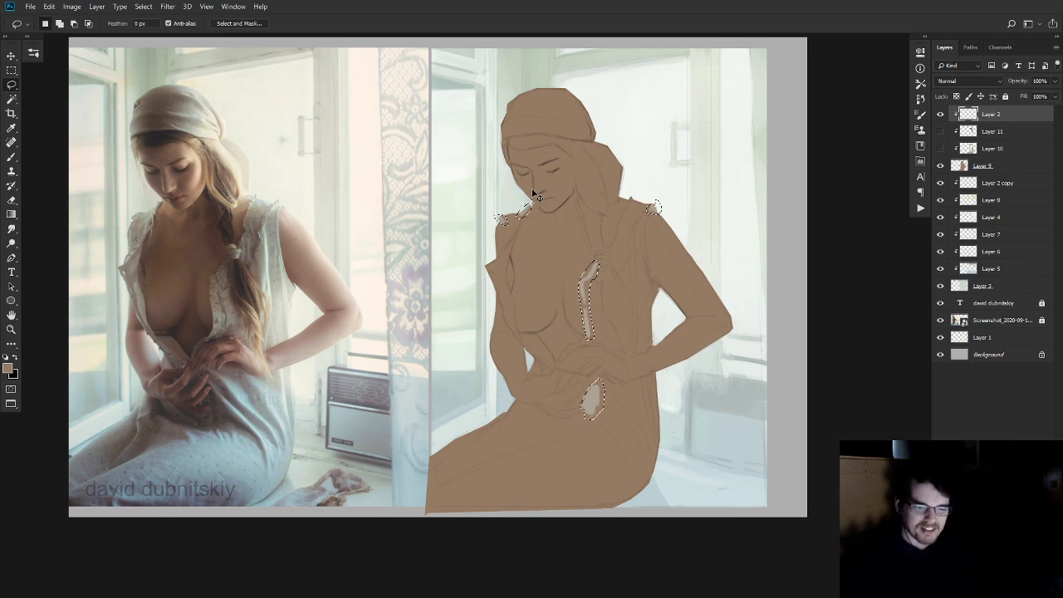
pyautogui.hotkey('ctrl', 'shift', 'alt', 'n')
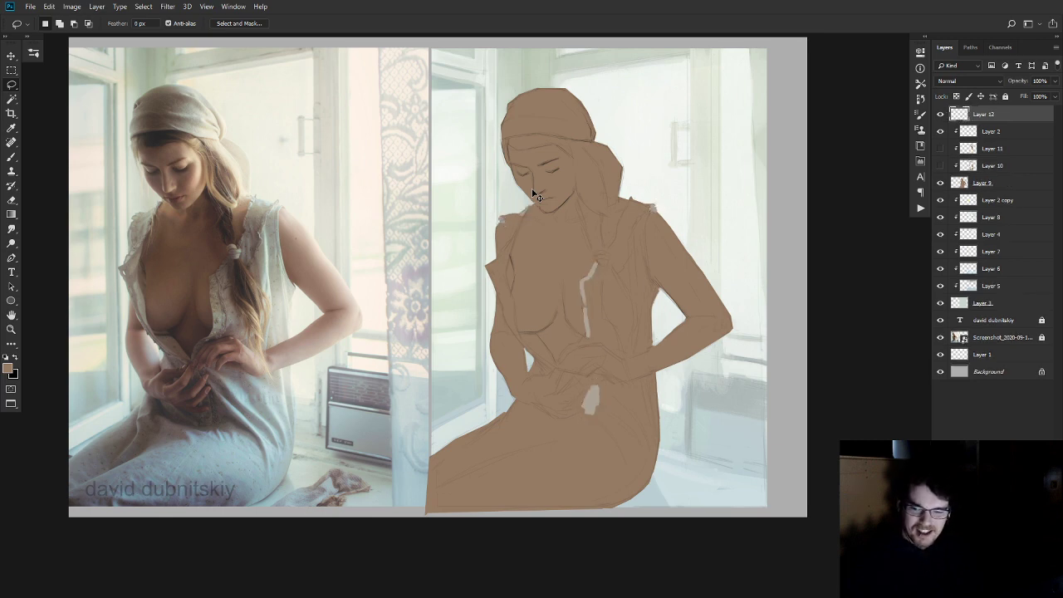
pyautogui.click(940, 114)
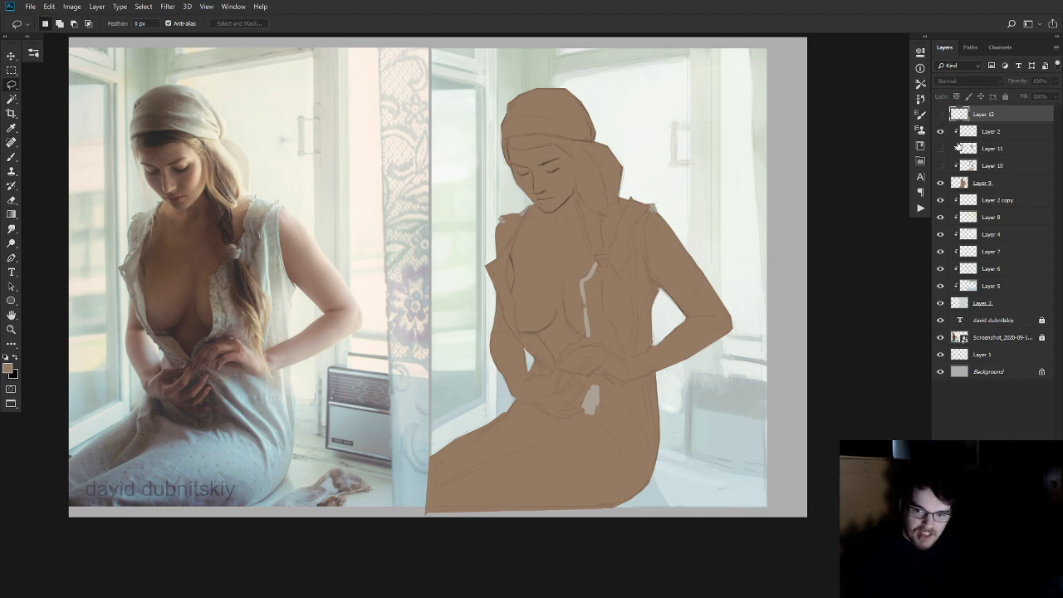
pyautogui.click(941, 115)
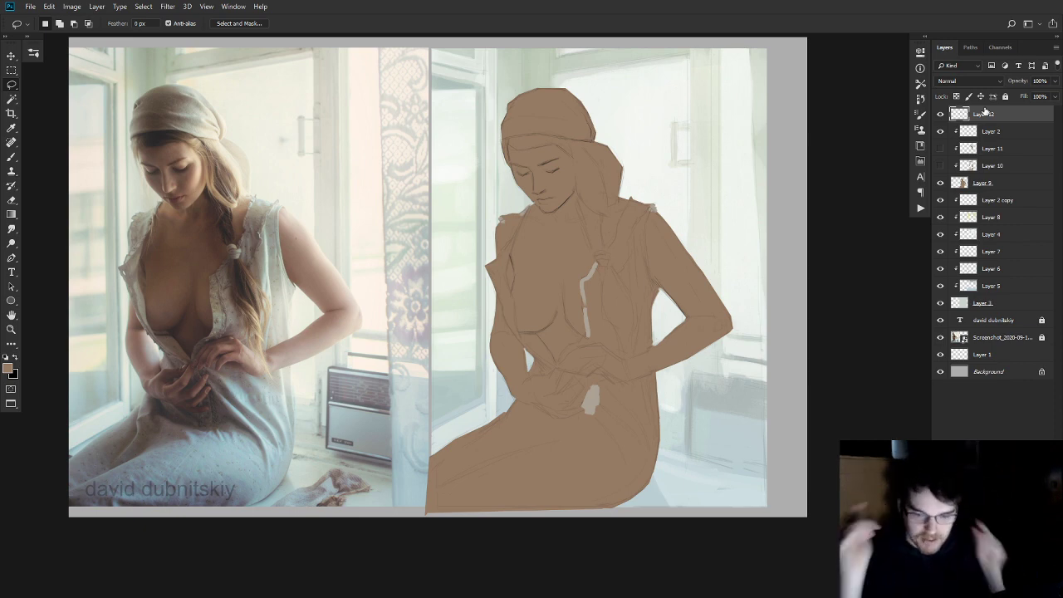
pyautogui.click(940, 113)
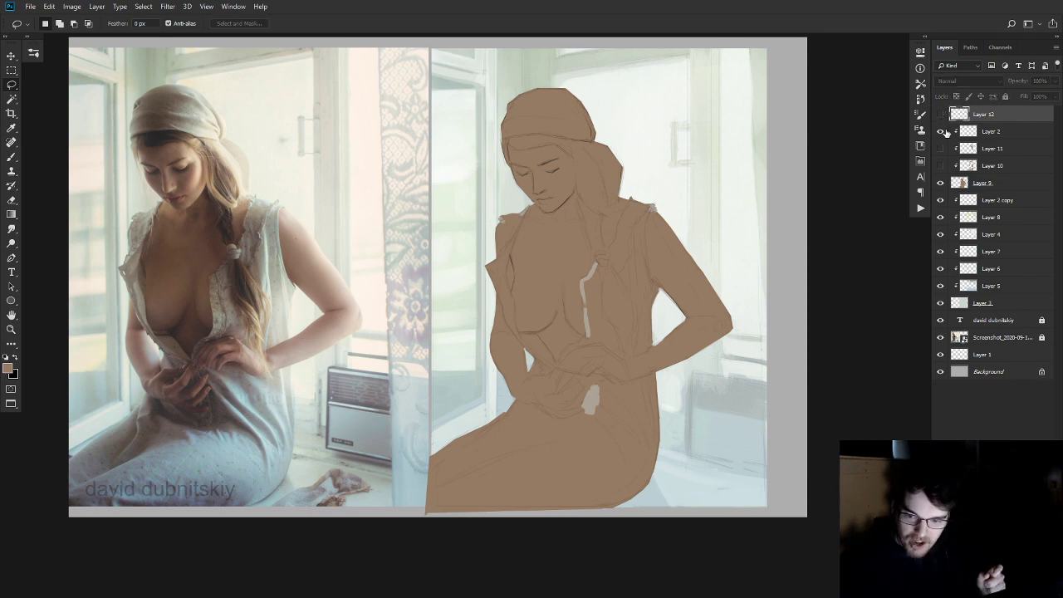
# - Erase the light patches on the bodice and lap from Layer 2 and show Layer 12 with their copies
pyautogui.click(967, 132)
pyautogui.press('e')
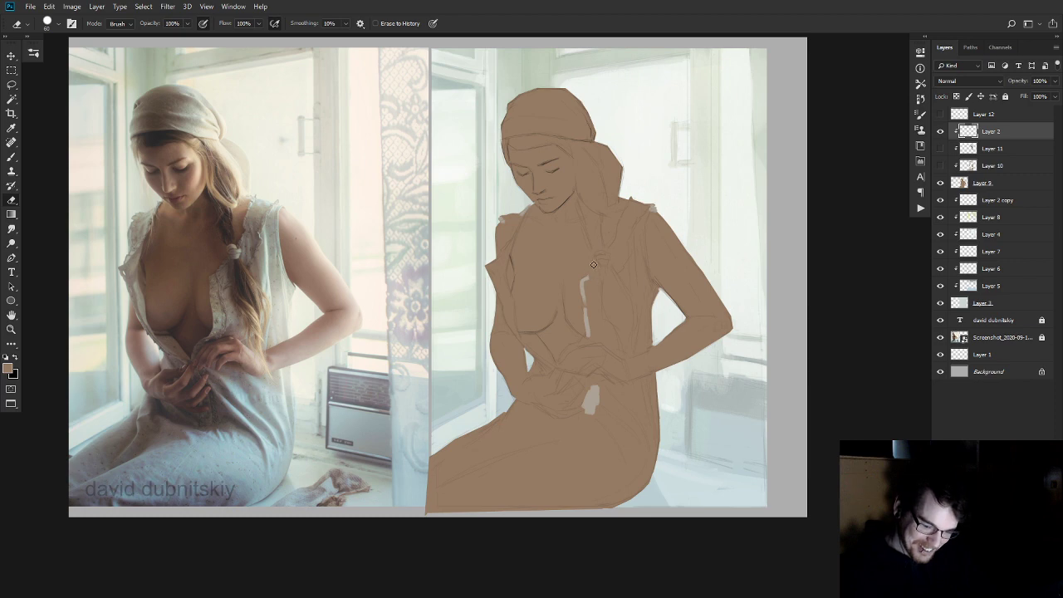
pyautogui.moveTo(581, 283); pyautogui.dragTo(585, 305)
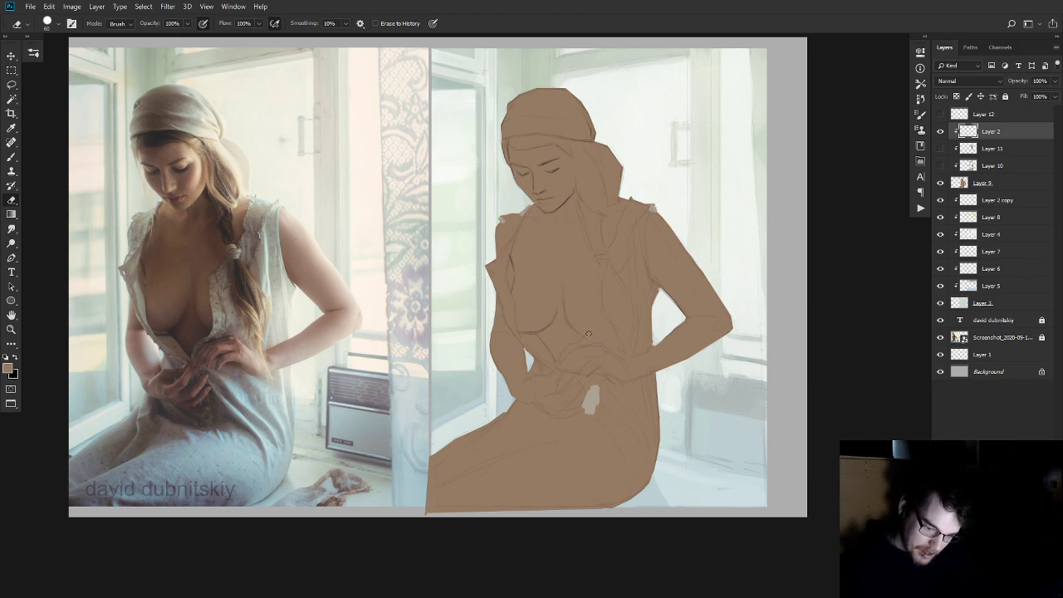
pyautogui.moveTo(584, 393); pyautogui.dragTo(600, 392)
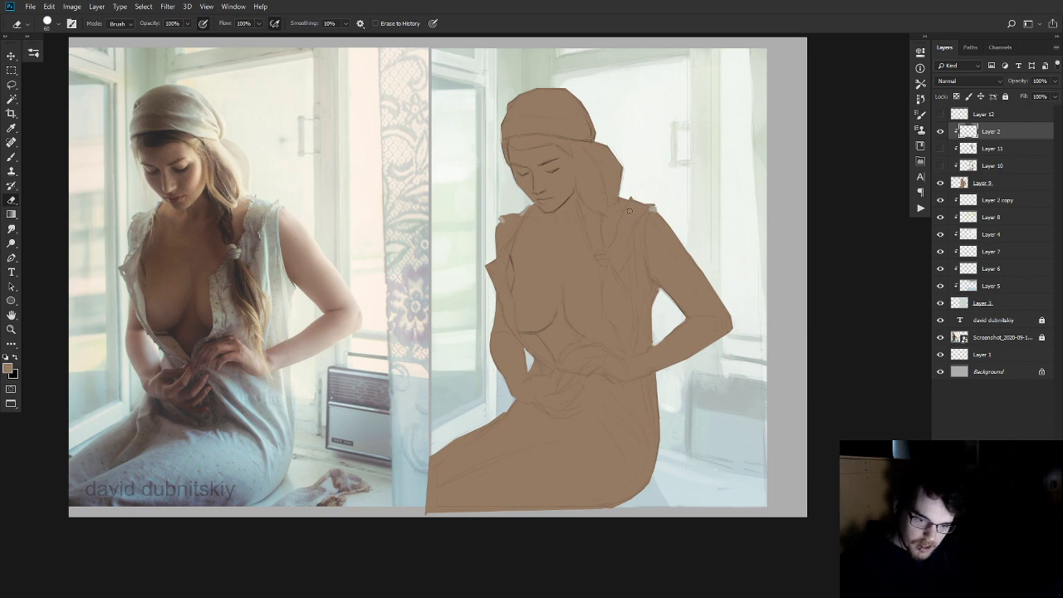
pyautogui.click(940, 113)
pyautogui.click(941, 114)
pyautogui.click(940, 114)
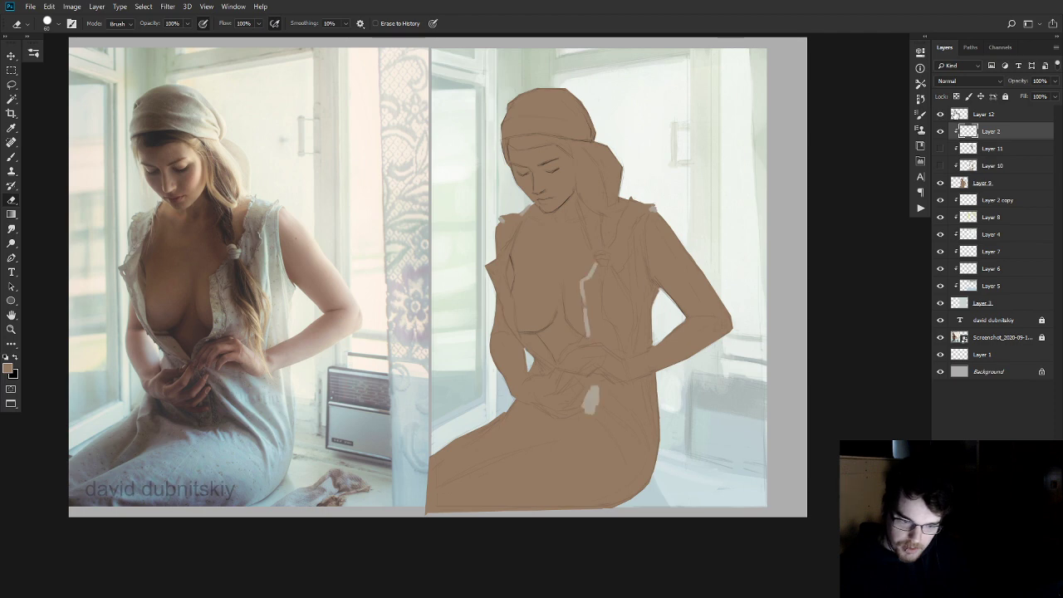
# - Clip Layer 12 to the figure beneath Layer 2, hide both layers and select Layer 9
pyautogui.keyDown('alt'); pyautogui.click(967, 116); pyautogui.keyUp('alt')
pyautogui.moveTo(967, 116); pyautogui.dragTo(968, 135)
pyautogui.click(941, 114)
pyautogui.click(940, 131)
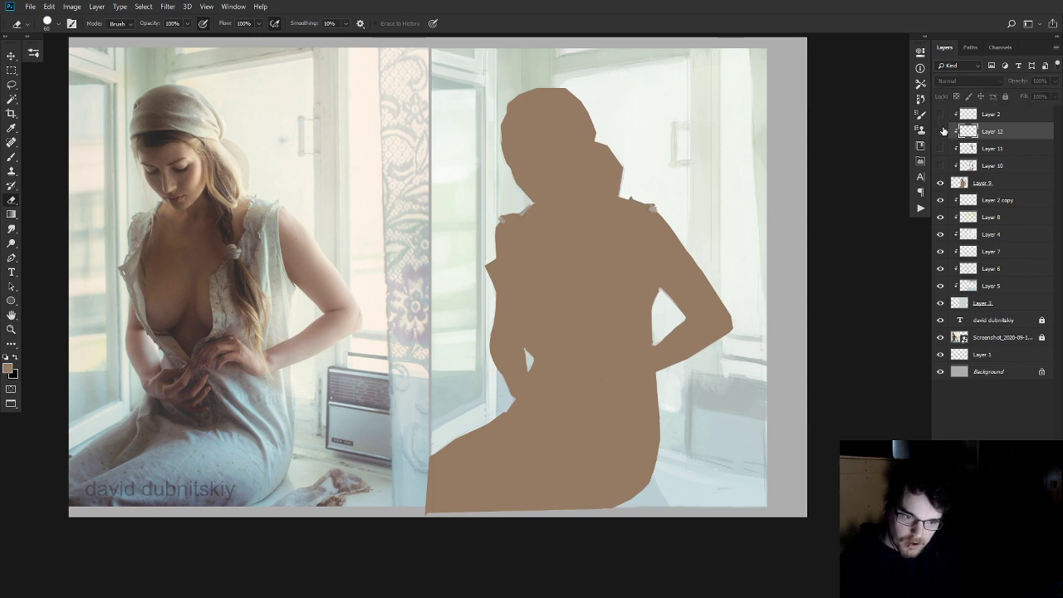
pyautogui.click(959, 182)
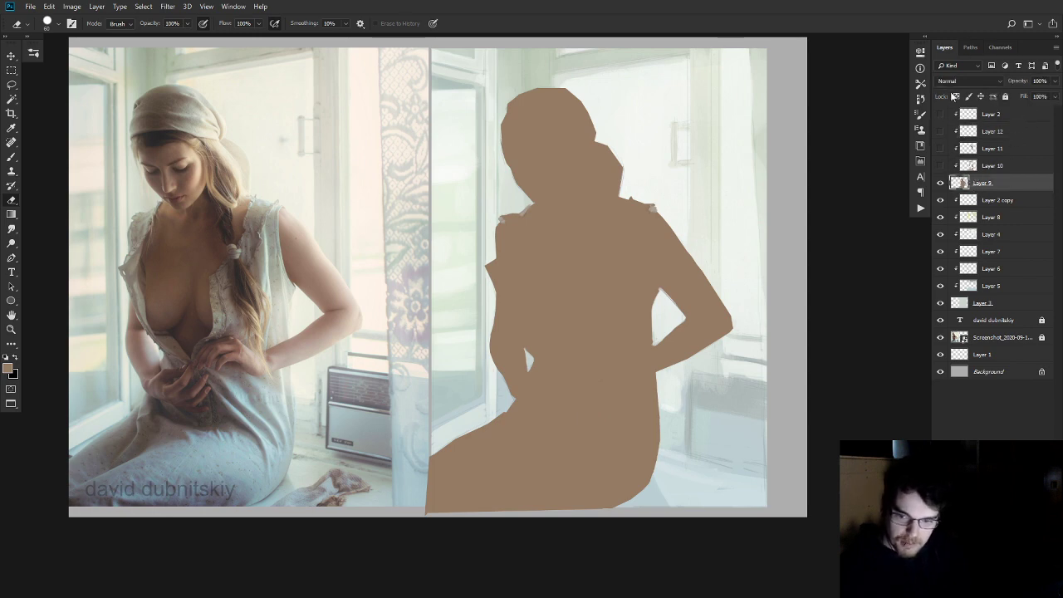
# - Show Layers 10, 11, 12 and 2 again, toggling Layer 12 and Layer 2 to compare the patches and linework
pyautogui.click(941, 166)
pyautogui.click(940, 148)
pyautogui.click(940, 132)
pyautogui.click(941, 114)
pyautogui.click(940, 131)
pyautogui.click(940, 132)
pyautogui.click(940, 131)
pyautogui.click(941, 131)
pyautogui.click(940, 114)
pyautogui.click(940, 114)
pyautogui.click(940, 114)
pyautogui.click(941, 114)
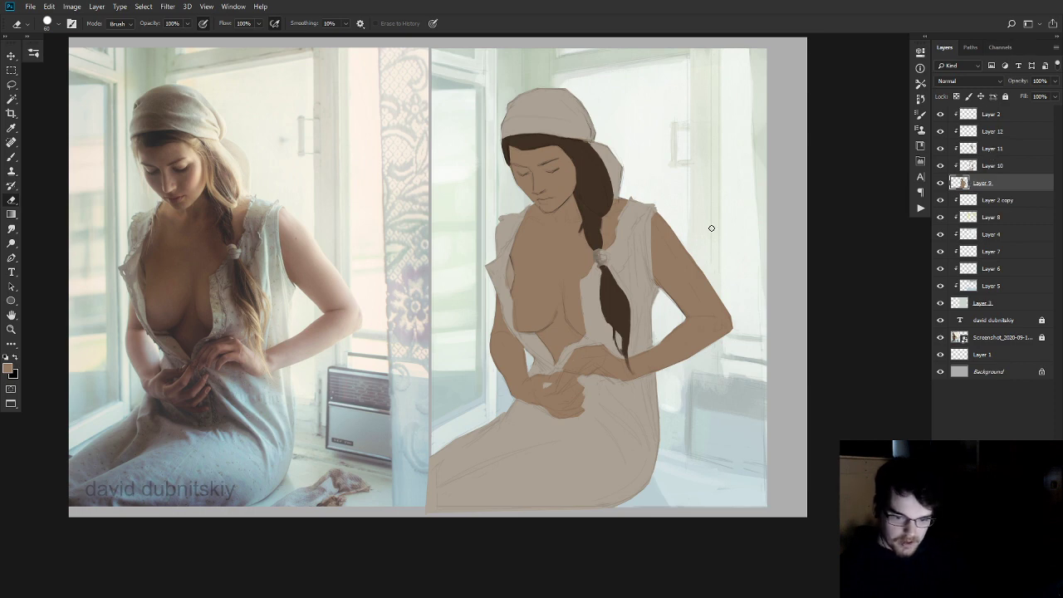
# - Select Layer 11 and toggle Layer 12 off and on to check what Layer 12 contributes
pyautogui.press('b')
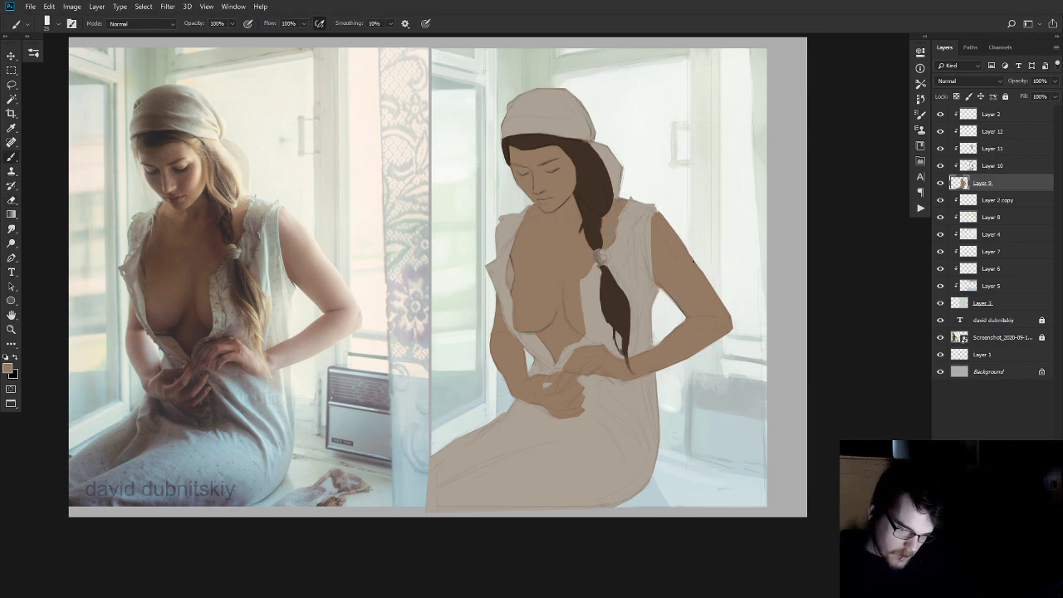
pyautogui.press('e')
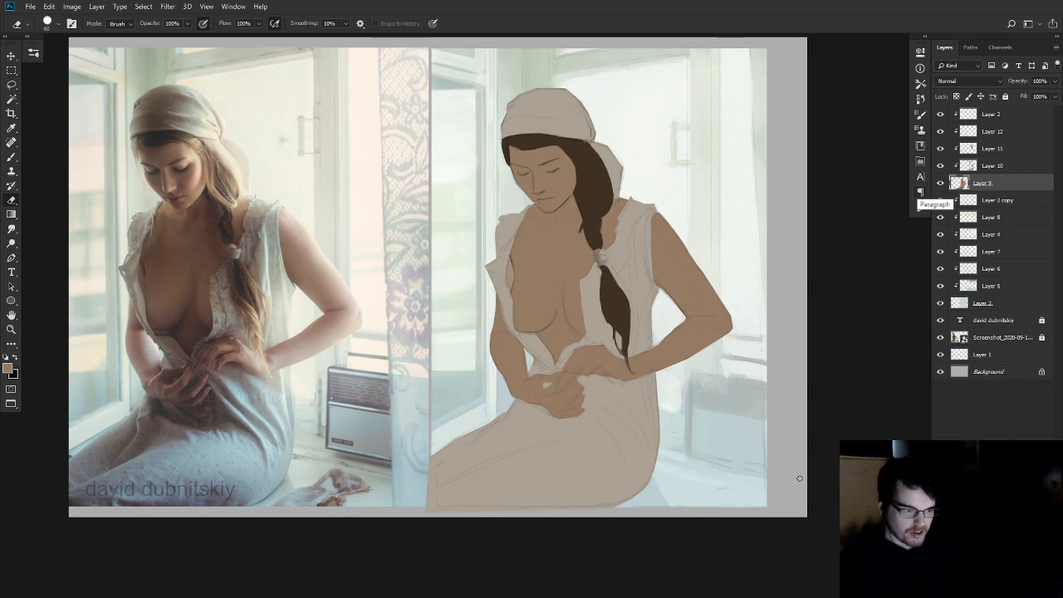
pyautogui.click(971, 148)
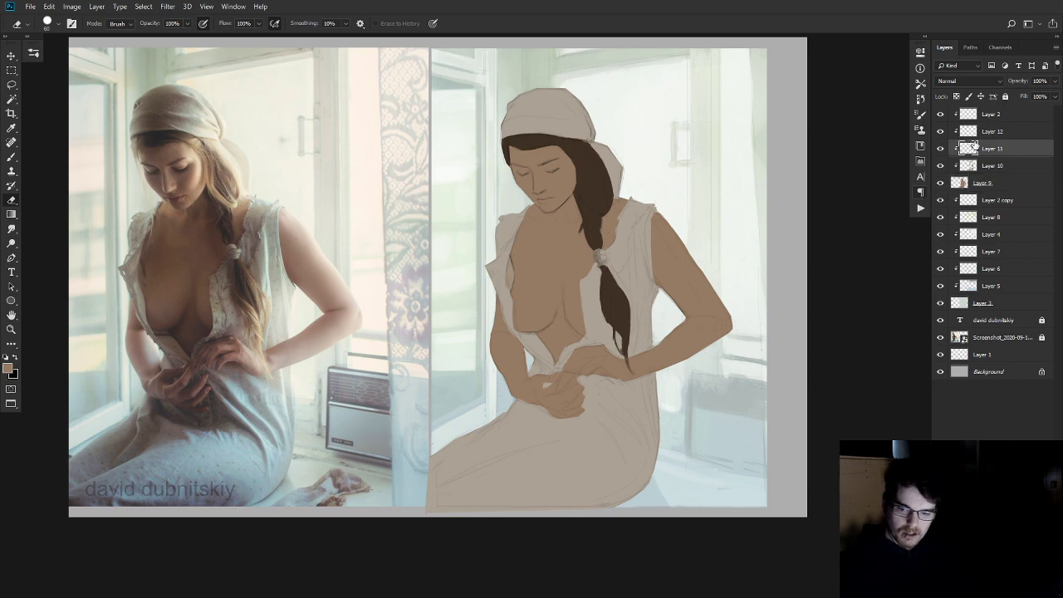
pyautogui.click(941, 131)
pyautogui.click(940, 131)
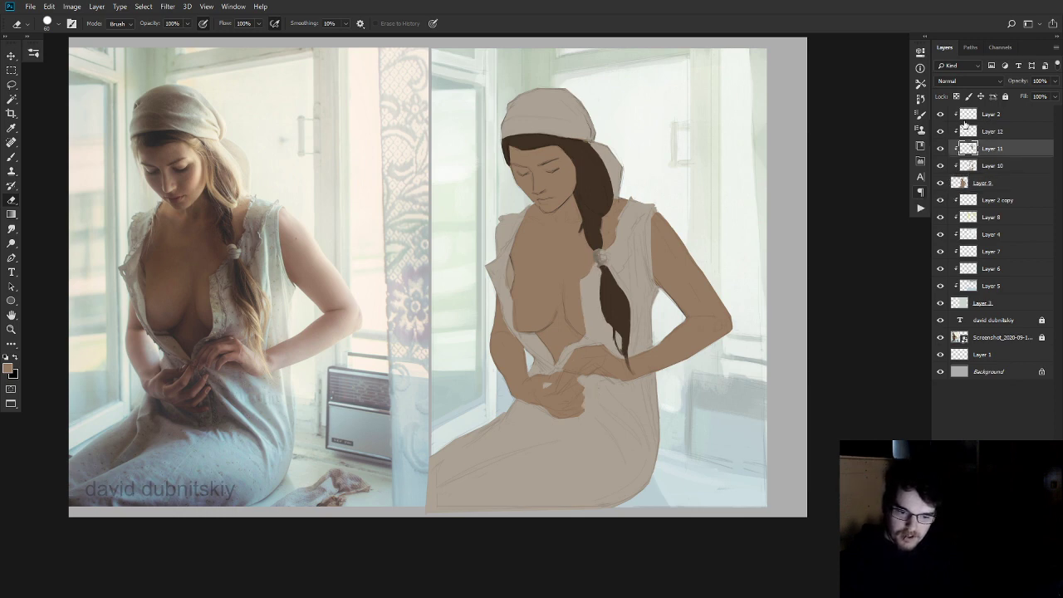
# - Add a new clipped layer above Layer 12, move Layer 12 between Layers 11 and 10, and select the new layer
pyautogui.click(977, 132)
pyautogui.press('b')
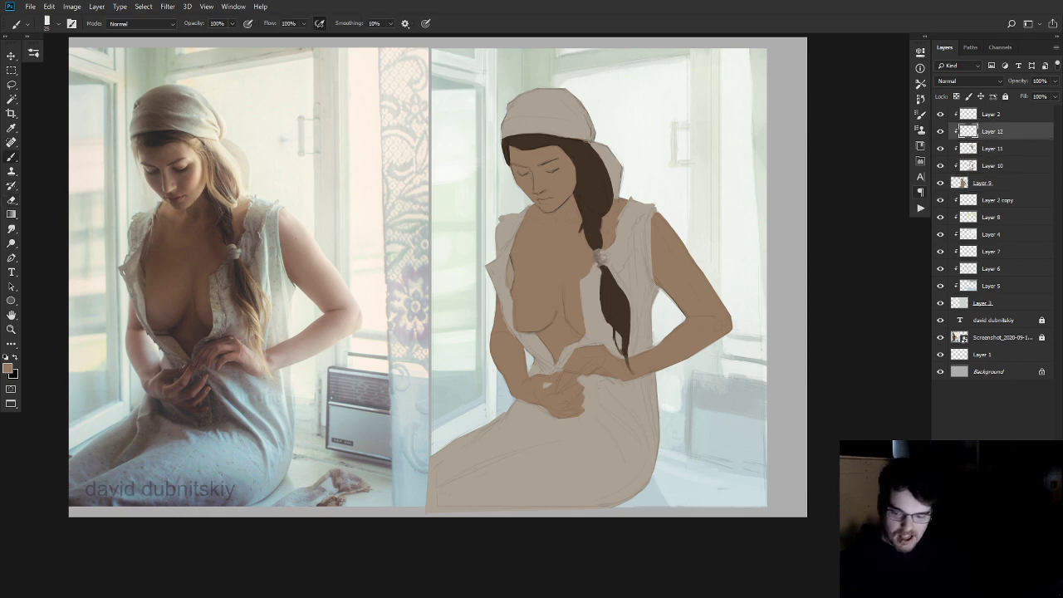
pyautogui.hotkey('ctrl', 'shift', 'alt', 'n')
pyautogui.moveTo(972, 148); pyautogui.dragTo(977, 175)
pyautogui.click(976, 133)
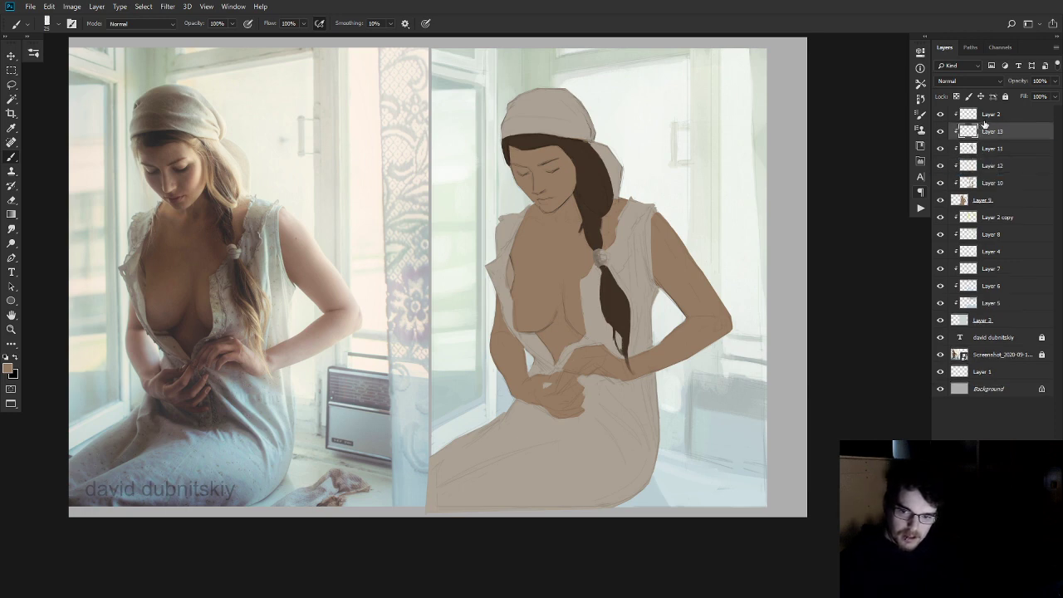
# - Toggle the visibility of Layer 11 to check which parts of the figure it holds
pyautogui.click(940, 149)
pyautogui.click(941, 148)
pyautogui.click(940, 149)
pyautogui.click(941, 149)
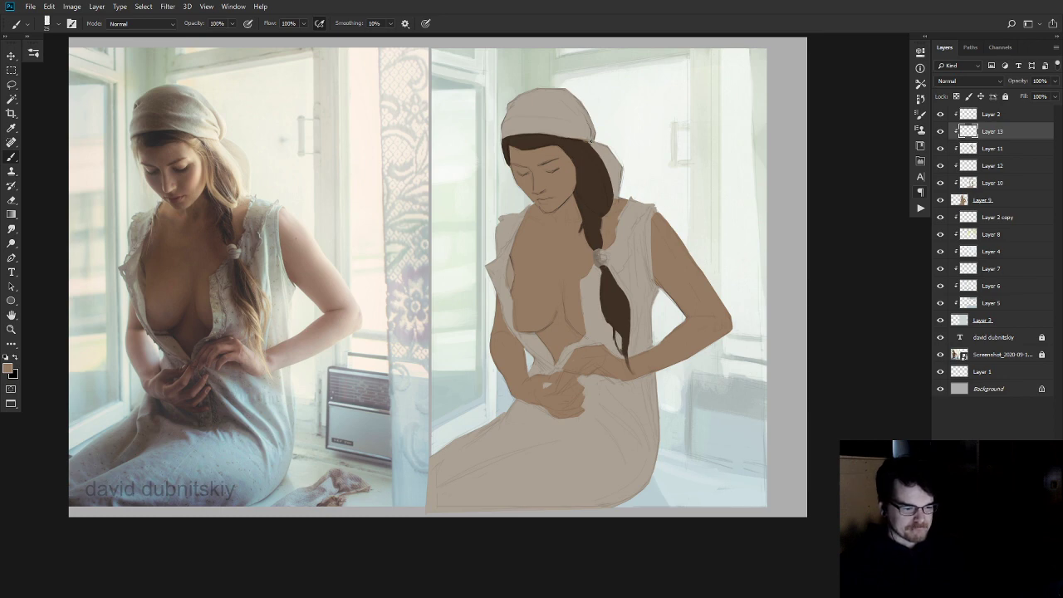
# - Pick the skirt's Layer 10 on the canvas, check it and Layer 12 by toggling them, and merge the two
pyautogui.press('v')
pyautogui.click(629, 462)
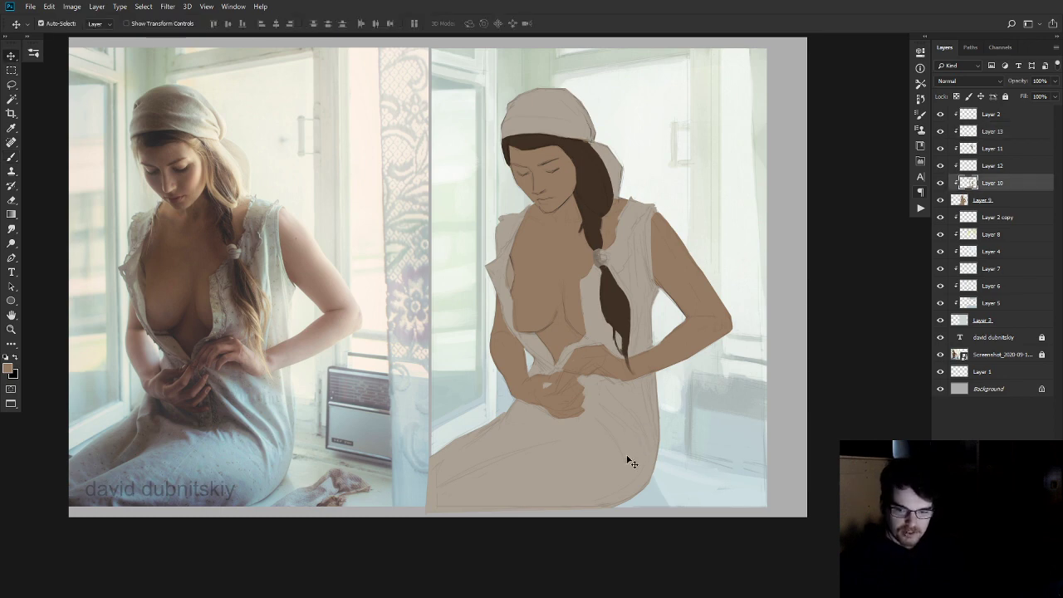
pyautogui.click(940, 183)
pyautogui.click(940, 184)
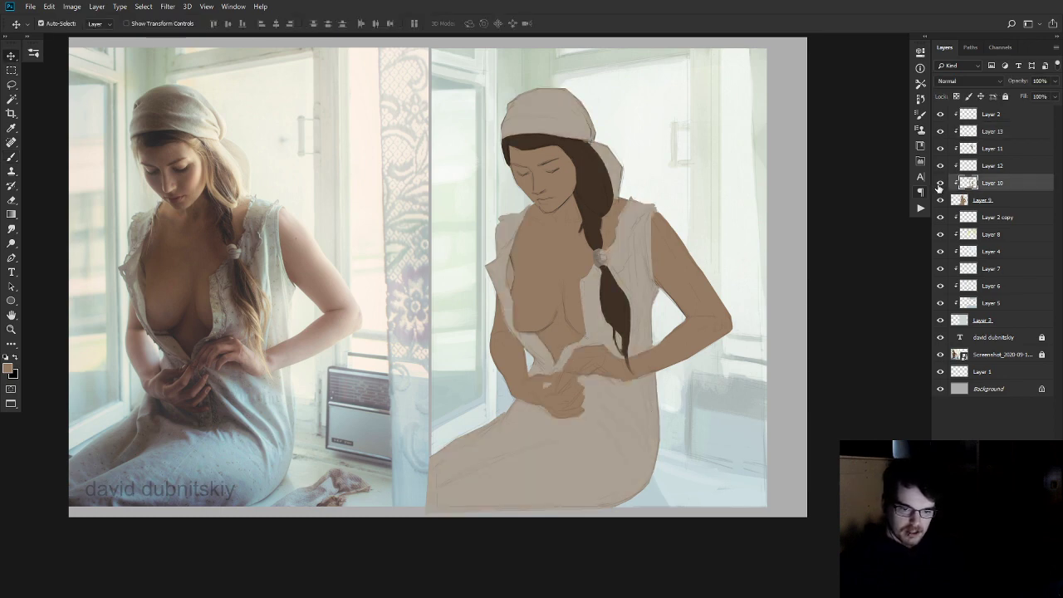
pyautogui.click(940, 166)
pyautogui.click(941, 166)
pyautogui.keyDown('shift'); pyautogui.click(971, 166); pyautogui.keyUp('shift')
pyautogui.hotkey('ctrl', 'e')
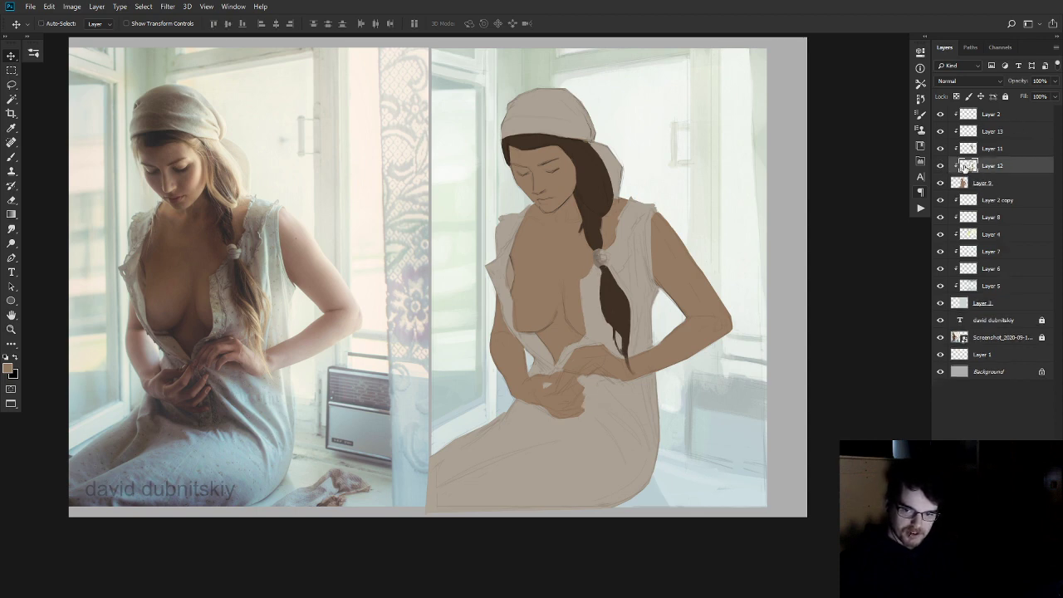
# - Toggle the merged dress layer off and on to check that it holds all the light clothing areas
pyautogui.click(940, 166)
pyautogui.click(940, 166)
pyautogui.click(940, 166)
pyautogui.click(940, 166)
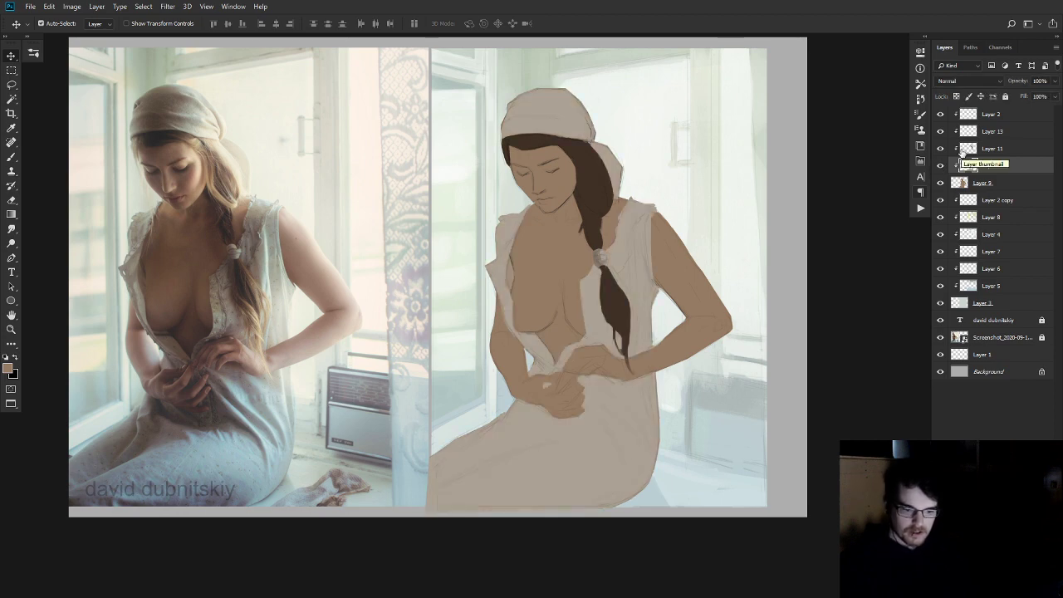
pyautogui.press('e')
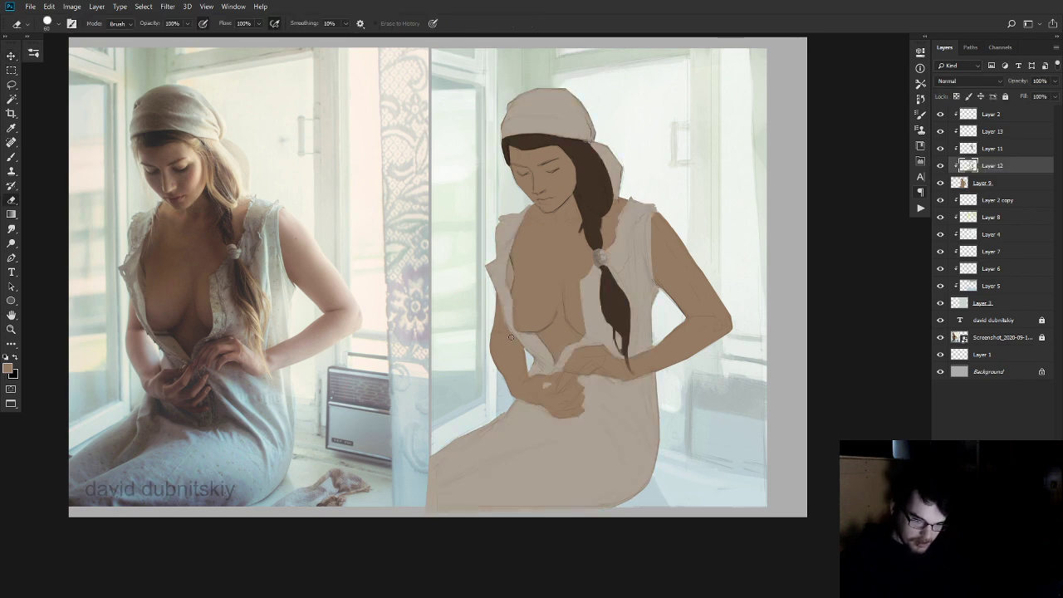
pyautogui.press('b')
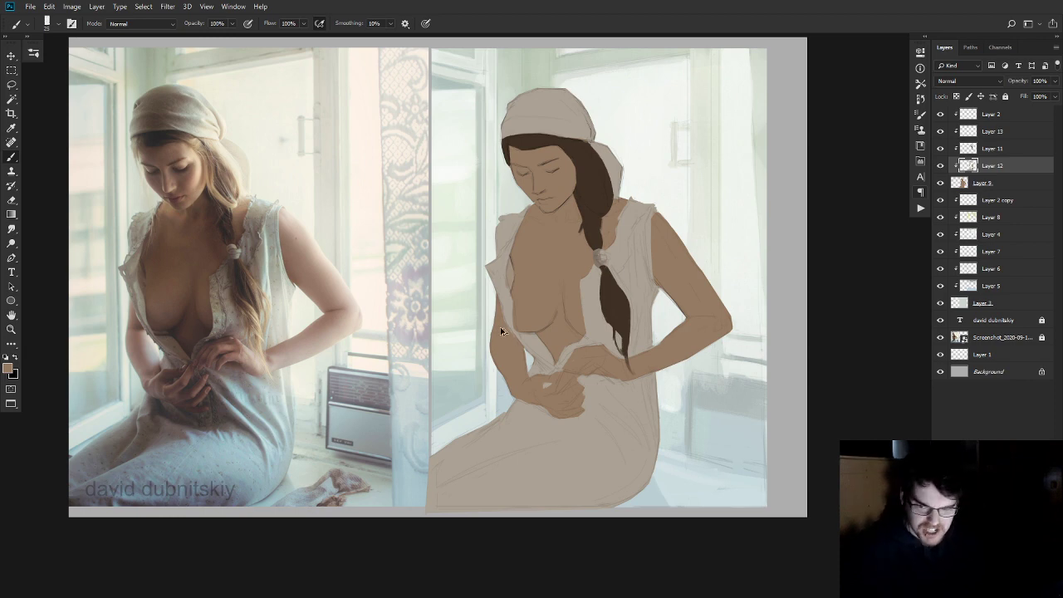
pyautogui.hotkey('ctrl', 'z')
pyautogui.hotkey('ctrl', 'z')
pyautogui.hotkey('ctrl', 'shift', 'z')
pyautogui.hotkey('ctrl', 'shift', 'z')
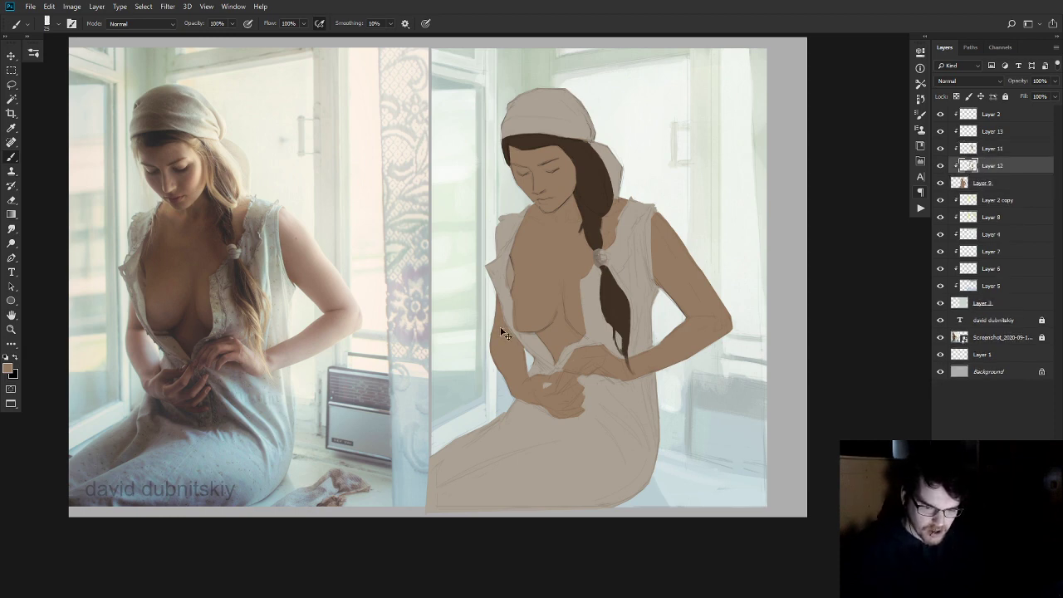
pyautogui.hotkey('ctrl', 'z')
pyautogui.hotkey('ctrl', 'shift', 'z')
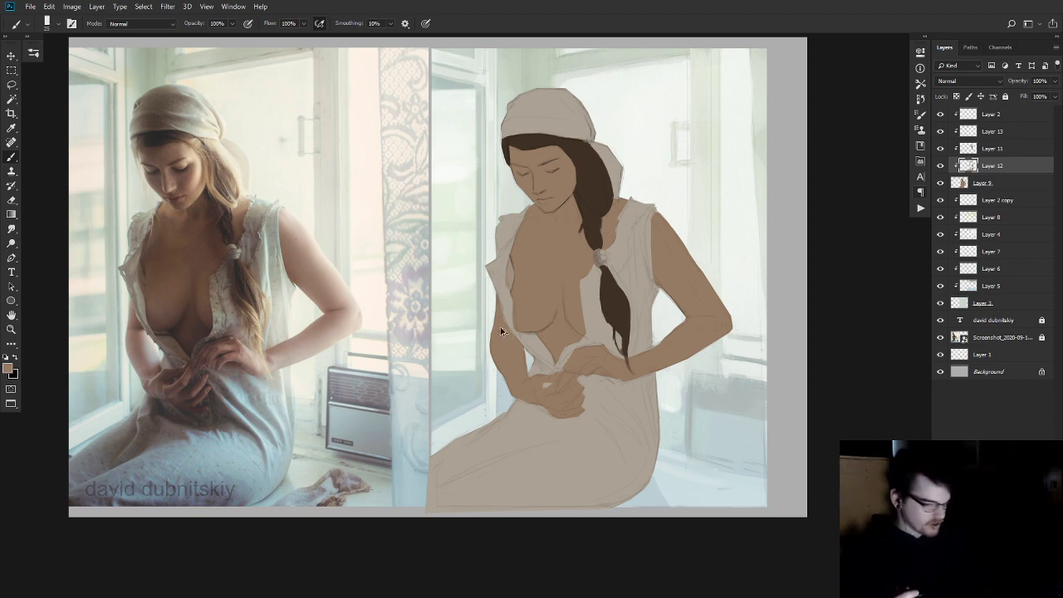
pyautogui.hotkey('ctrl', 'z')
pyautogui.hotkey('ctrl', 'z')
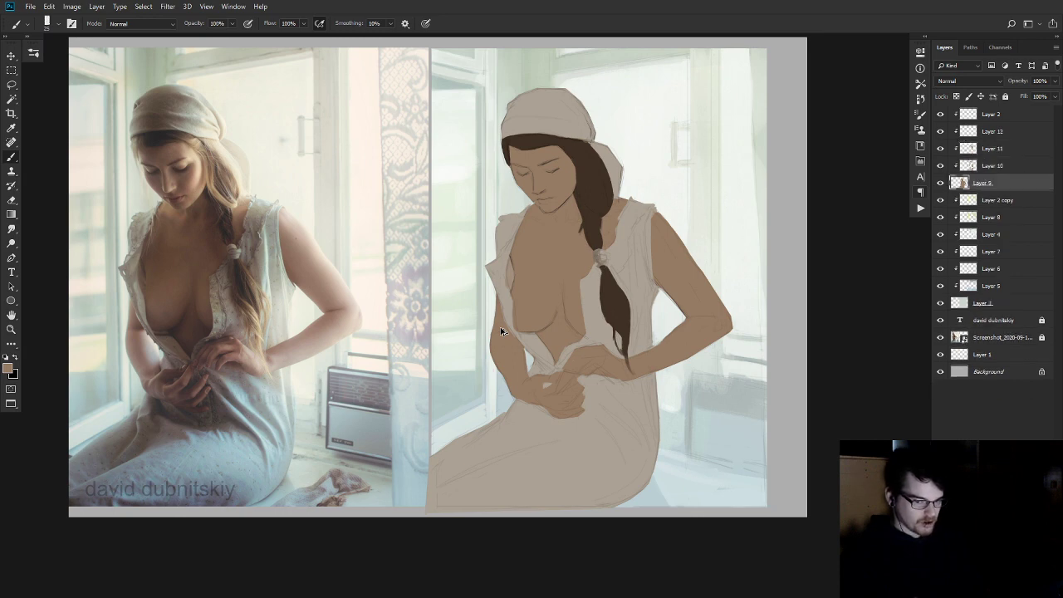
pyautogui.hotkey('ctrl', 'shift', 'z')
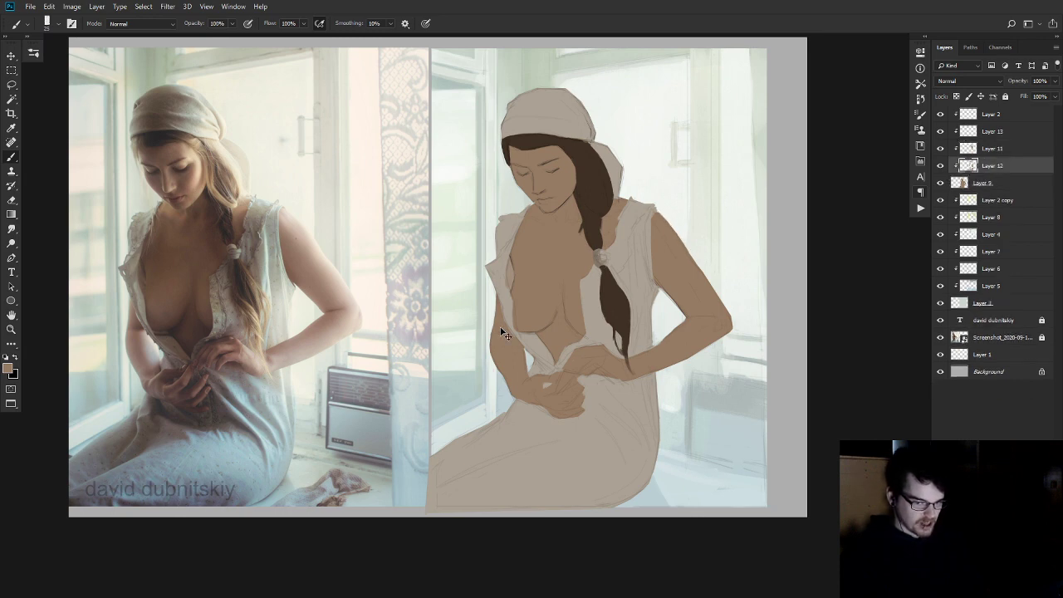
pyautogui.click(941, 149)
pyautogui.click(941, 148)
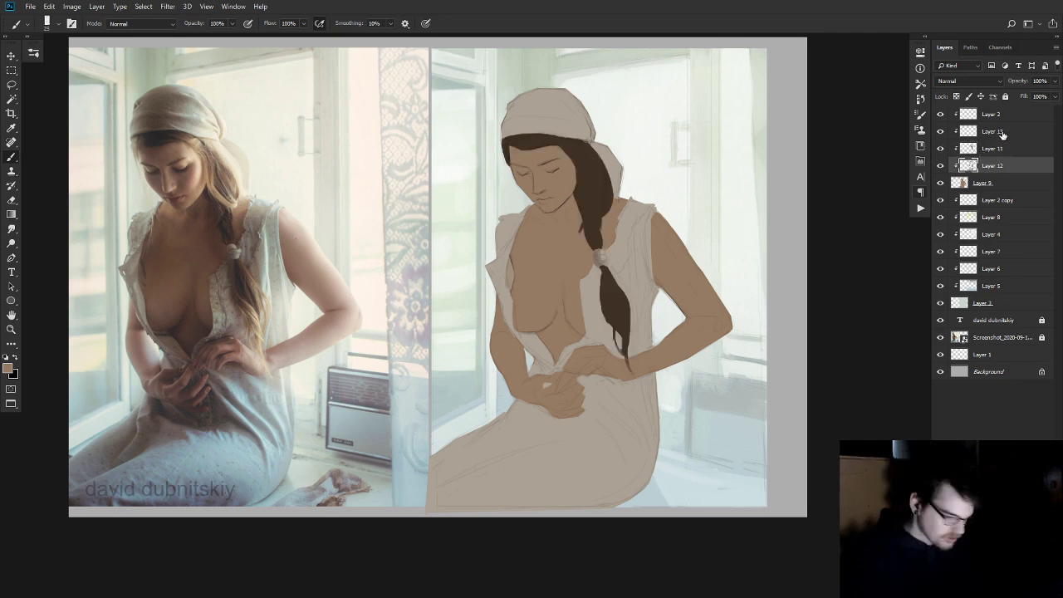
pyautogui.hotkey('ctrl', 'u')
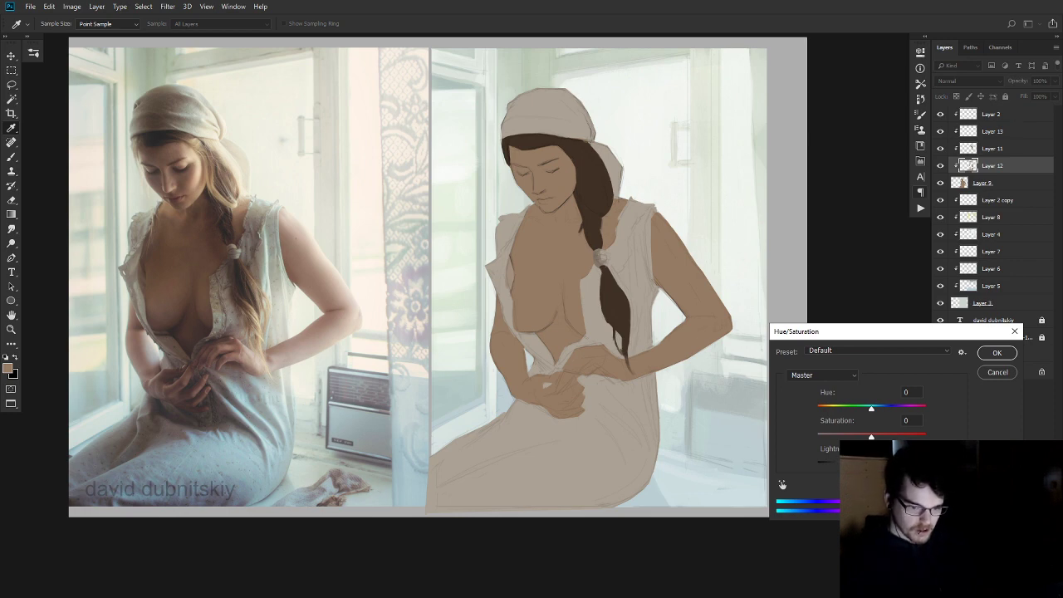
pyautogui.moveTo(874, 410); pyautogui.dragTo(885, 412)
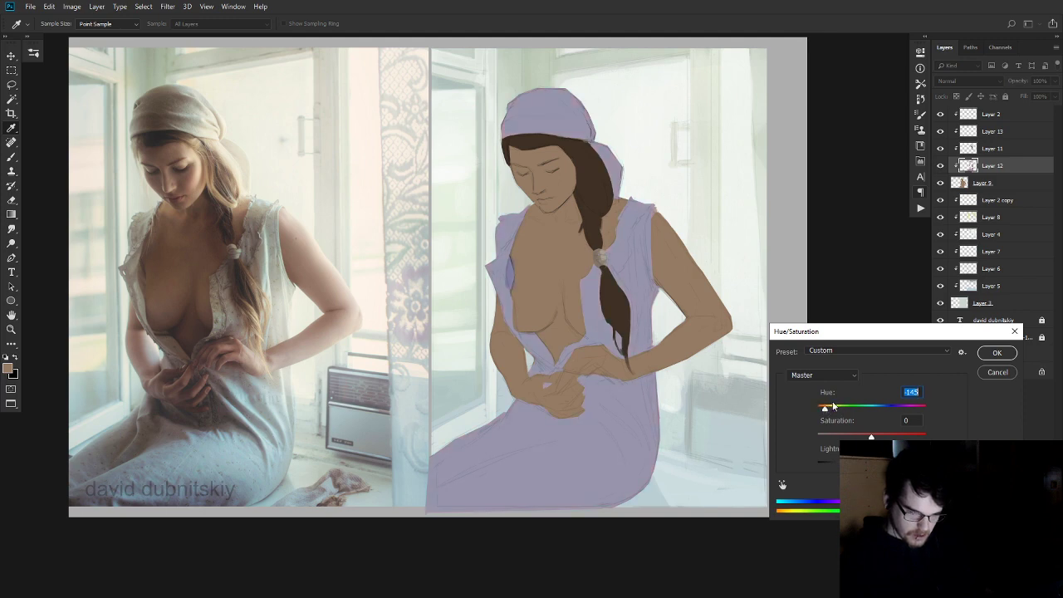
pyautogui.press('Escape')
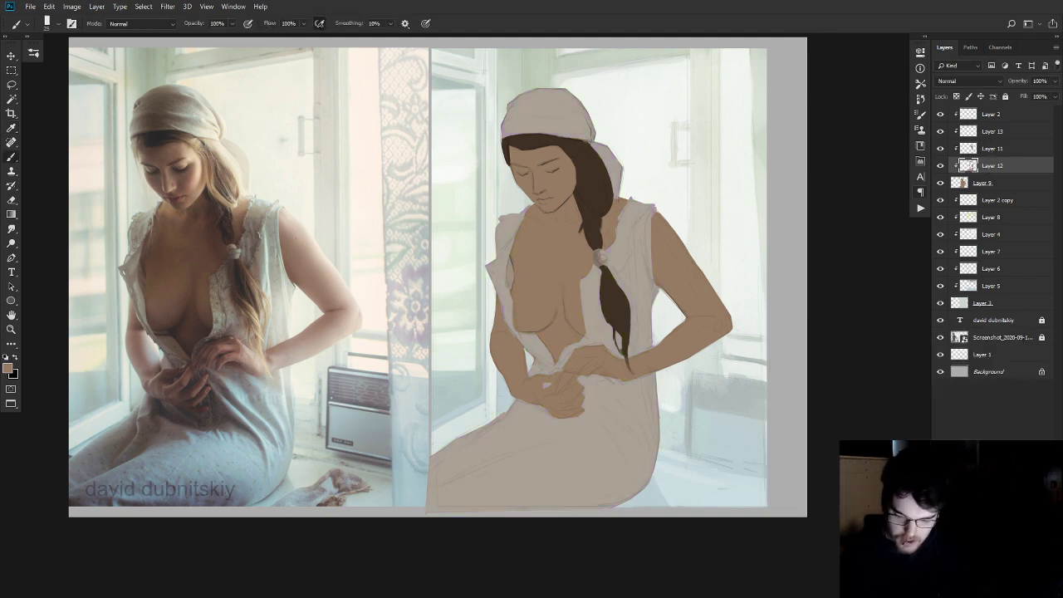
# - Add a Soft Light layer above Layer 12 and load Layer 12's contents as a selection with its edges hidden
pyautogui.hotkey('ctrl', 'shift', 'alt', 'n')
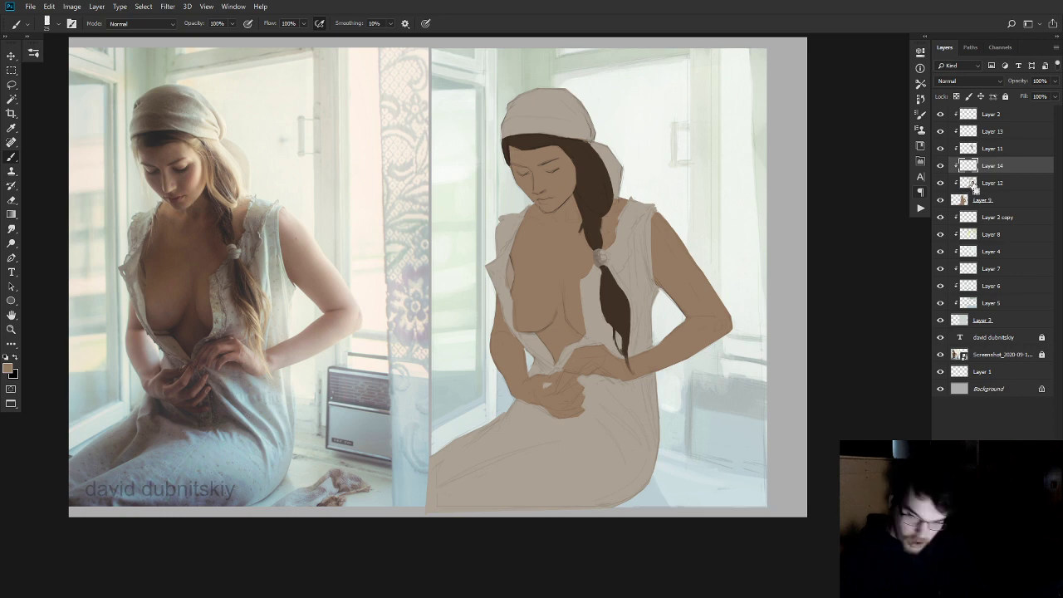
pyautogui.keyDown('ctrl'); pyautogui.click(970, 185); pyautogui.keyUp('ctrl')
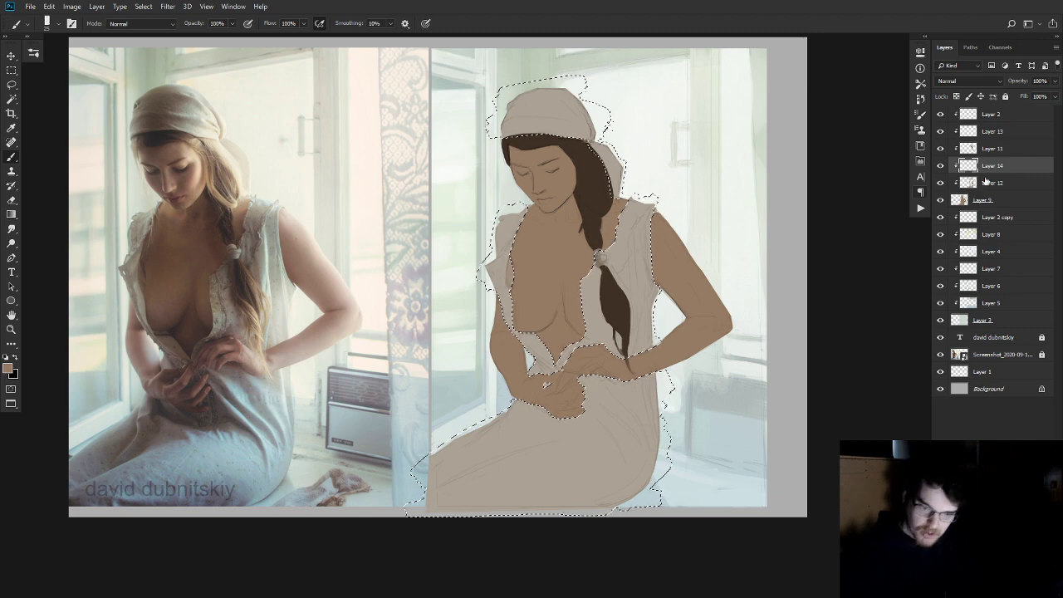
pyautogui.hotkey('ctrl', 'h')
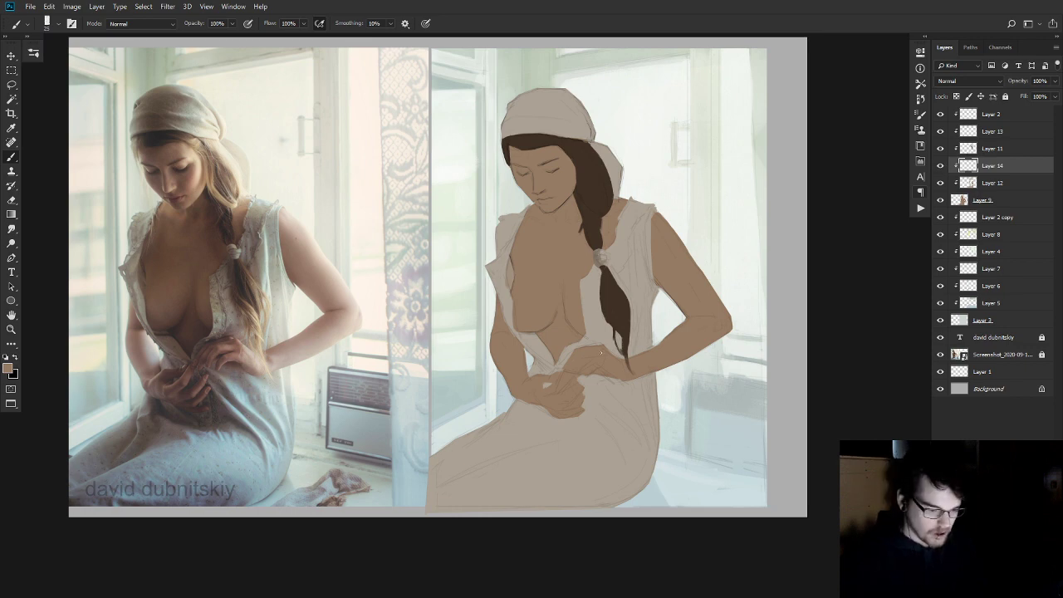
pyautogui.click(952, 83)
pyautogui.click(961, 225)
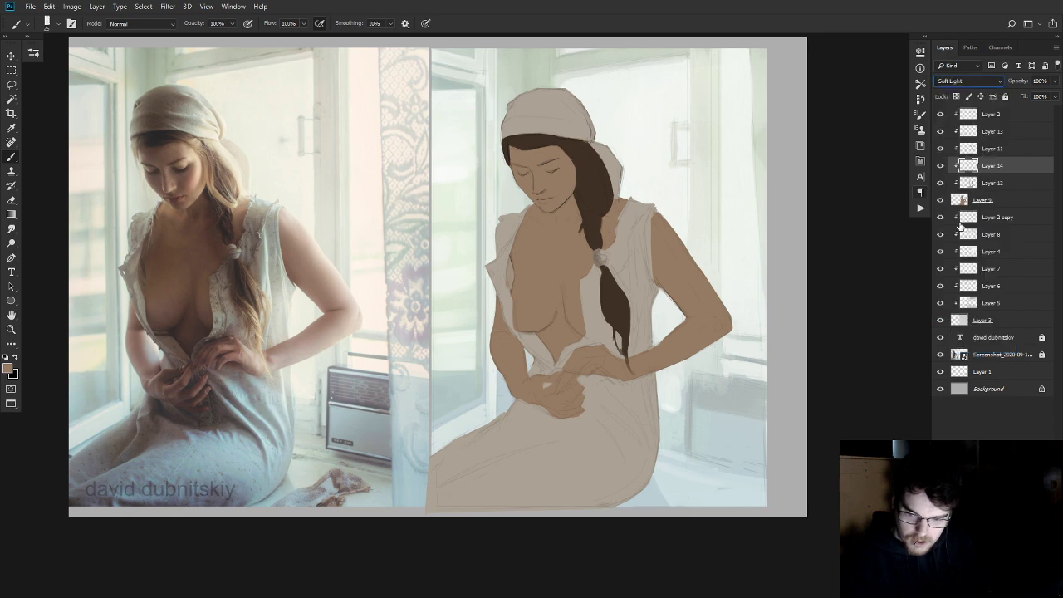
# - Paint light blue (#84adf0) over the dress on the Soft Light layer with a large soft brush
pyautogui.rightClick(657, 256)
pyautogui.click(800, 449)
pyautogui.click(961, 170)
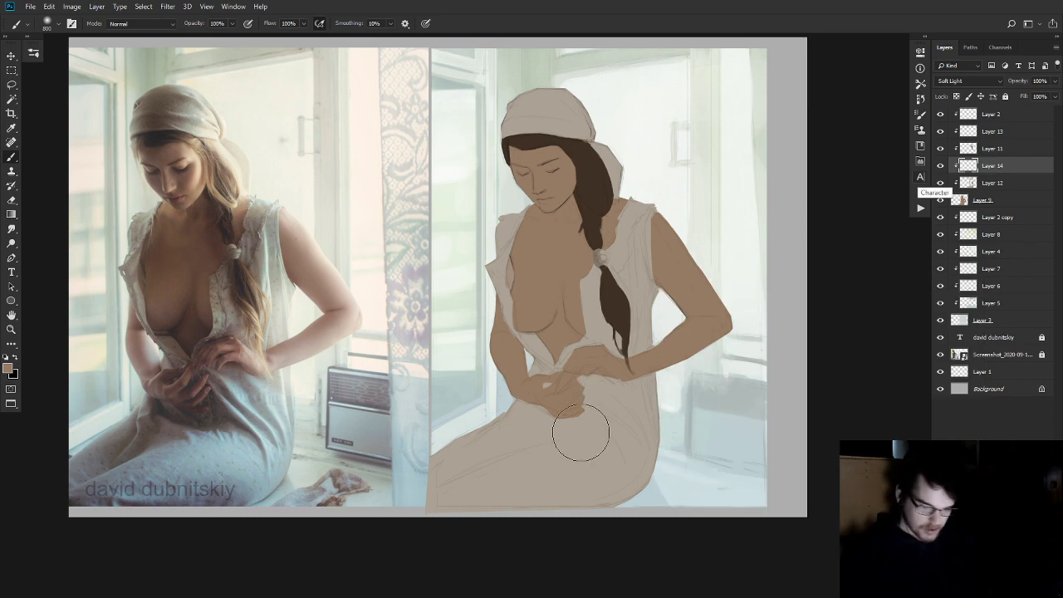
pyautogui.hotkey('shift', 'F5')
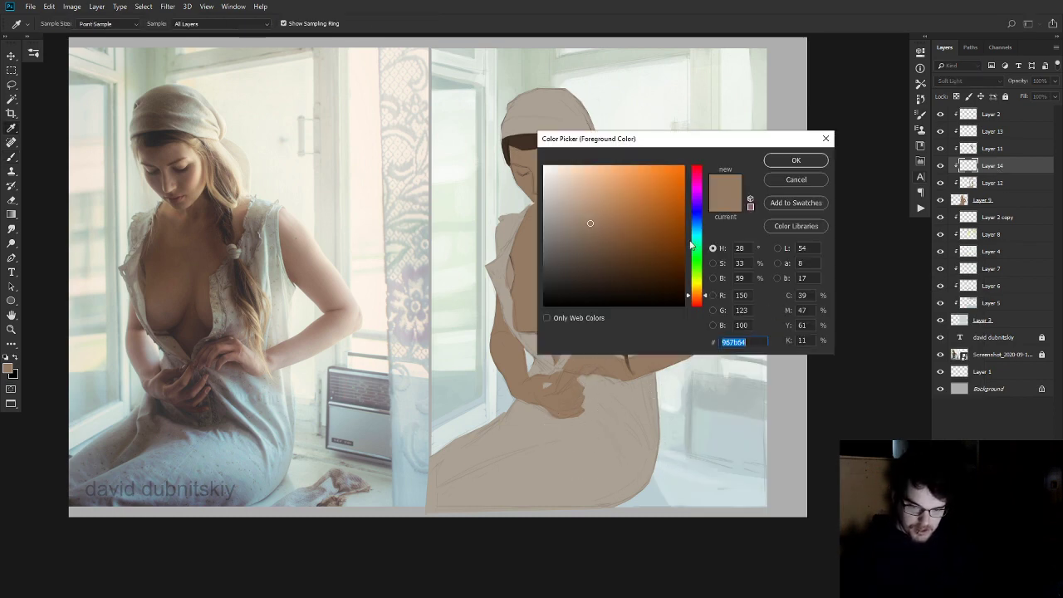
pyautogui.click(606, 173)
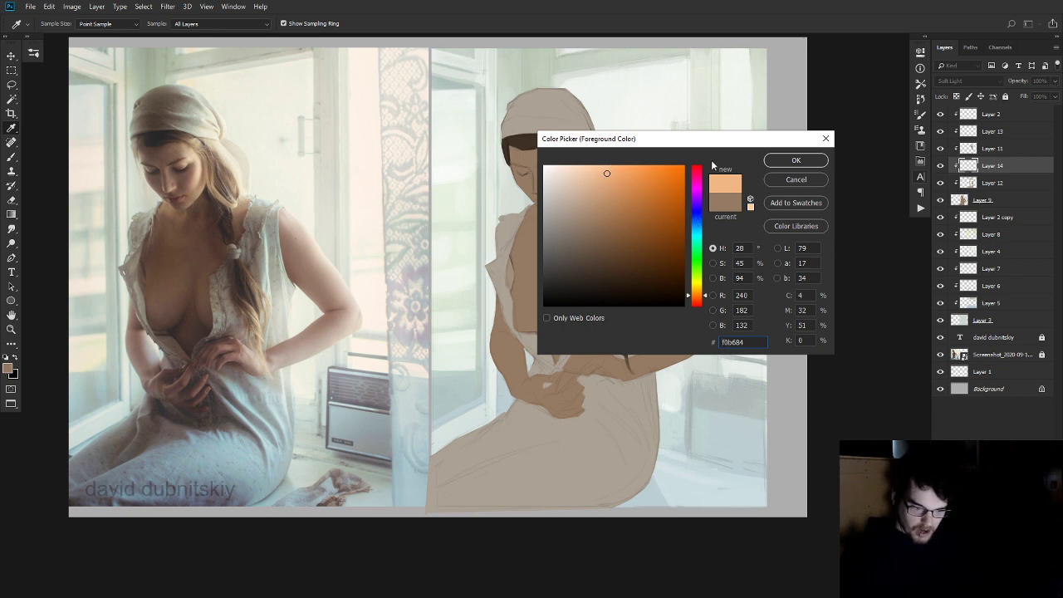
pyautogui.click(696, 213)
pyautogui.click(697, 222)
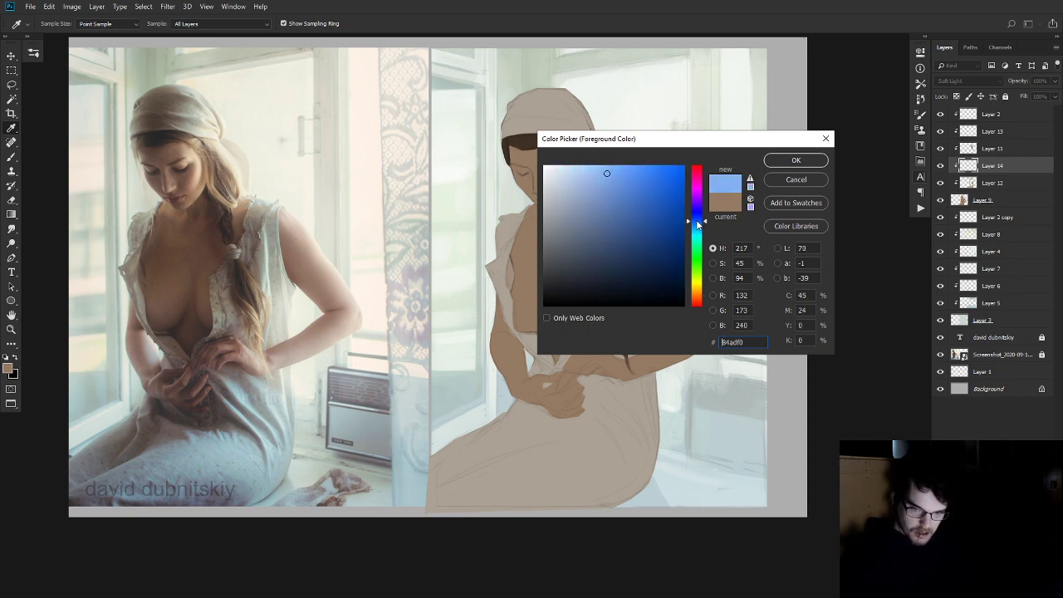
pyautogui.click(795, 160)
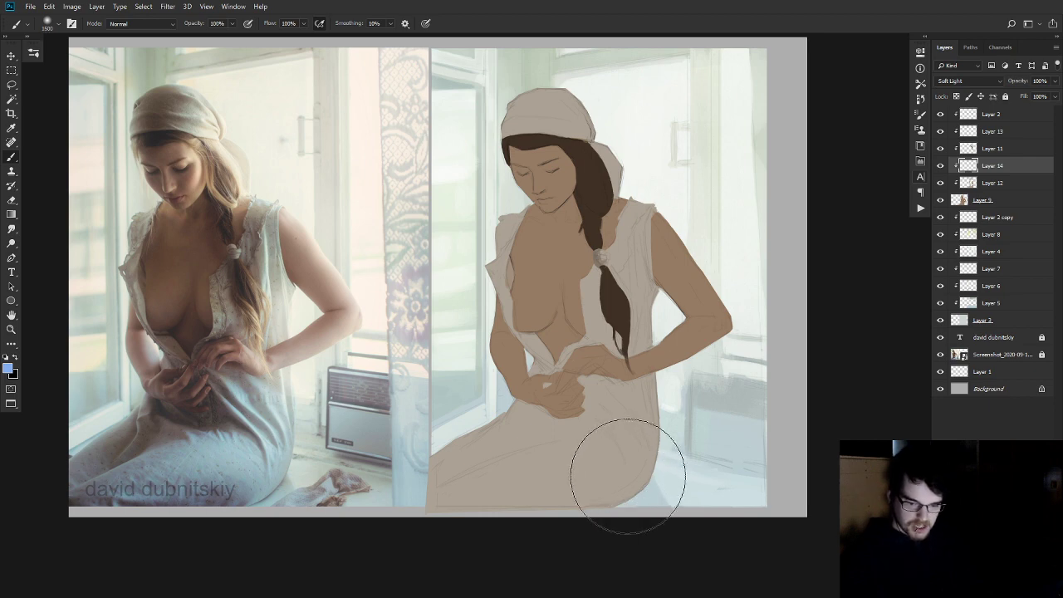
pyautogui.moveTo(665, 440)
pyautogui.mouseDown()
pyautogui.moveTo(608, 475)
pyautogui.moveTo(465, 508)
pyautogui.moveTo(658, 441)
pyautogui.moveTo(580, 433)
pyautogui.moveTo(406, 486)
pyautogui.moveTo(647, 428)
pyautogui.mouseUp()
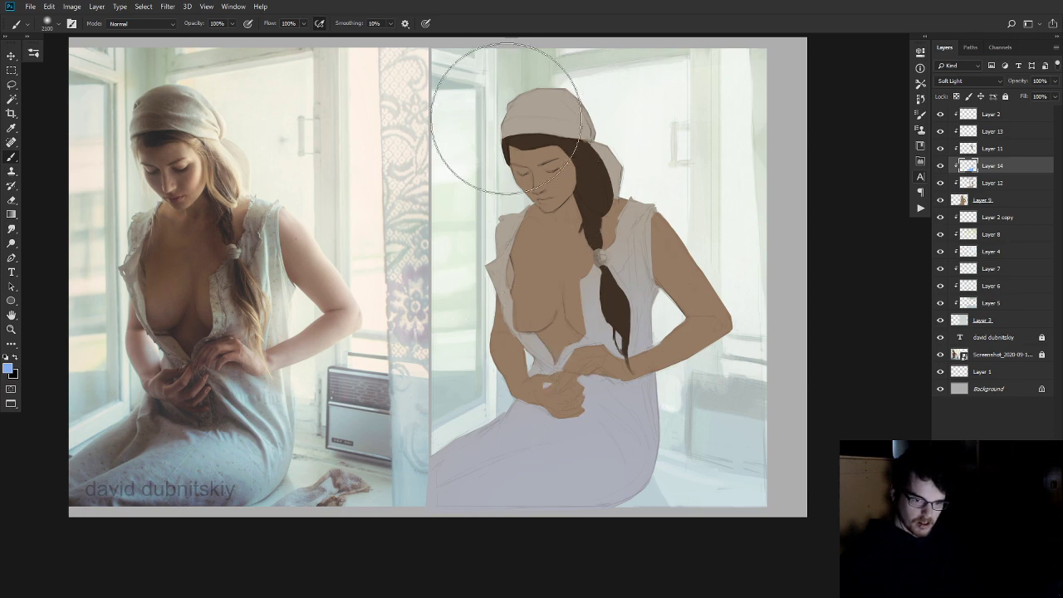
# - Adjust the dress's blue tint with Hue/Saturation, setting hue to -5 and saturation to +52
pyautogui.press('e')
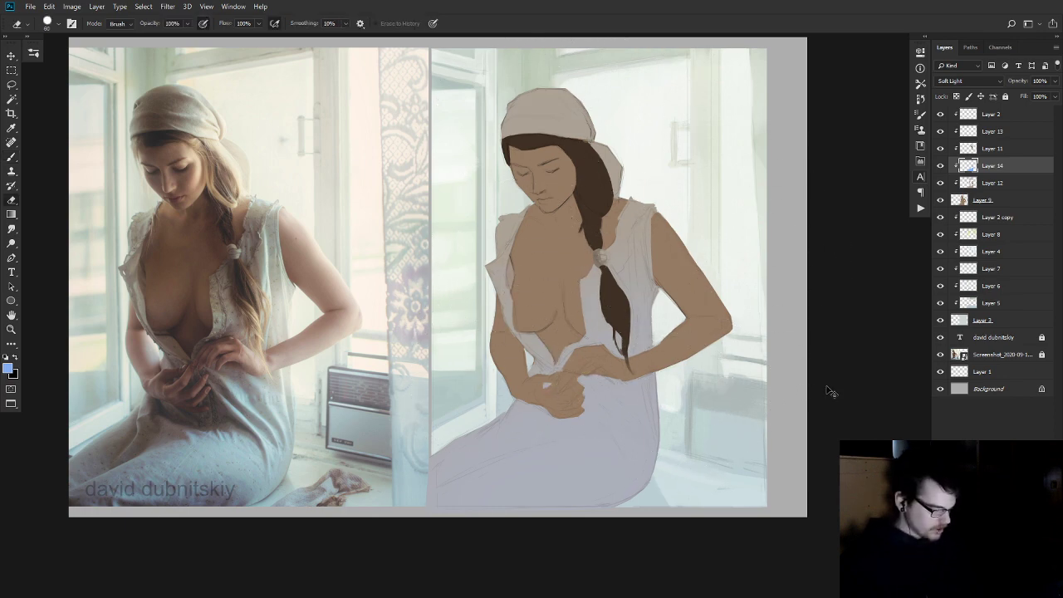
pyautogui.hotkey('ctrl', 'u')
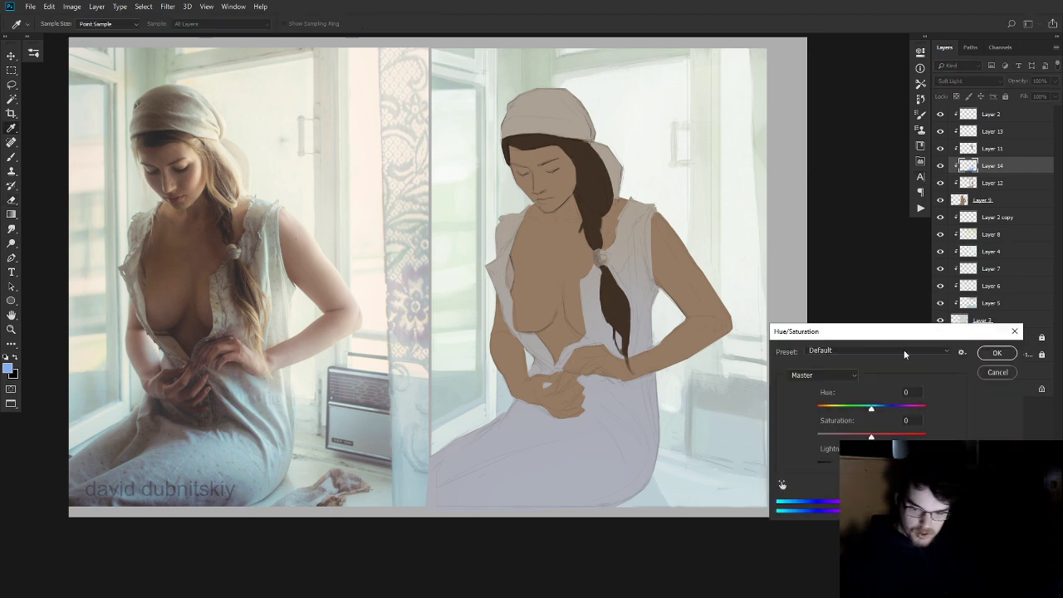
pyautogui.moveTo(862, 410); pyautogui.dragTo(859, 412)
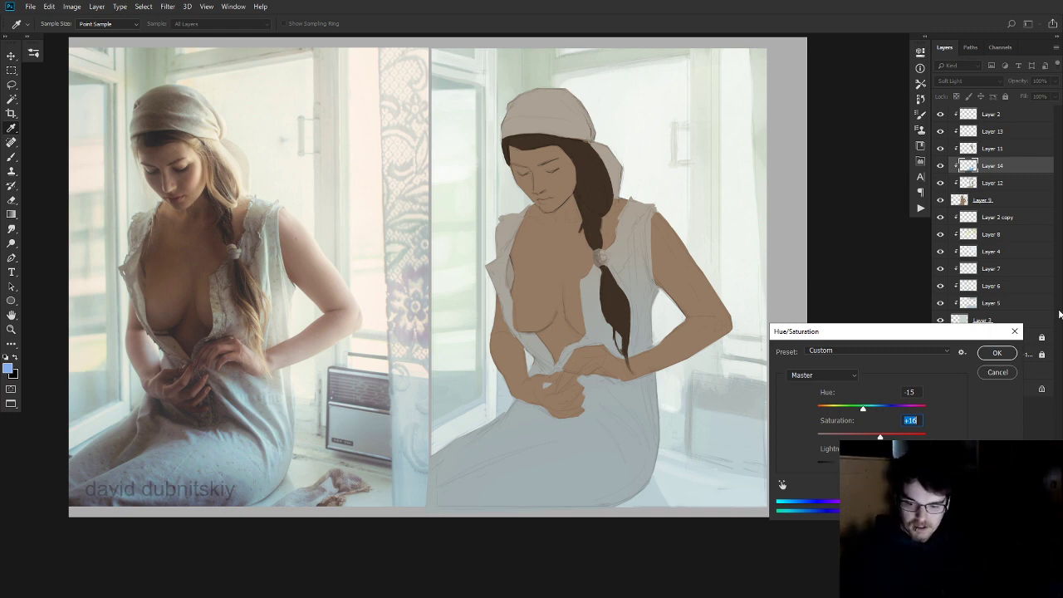
pyautogui.press('Tab')
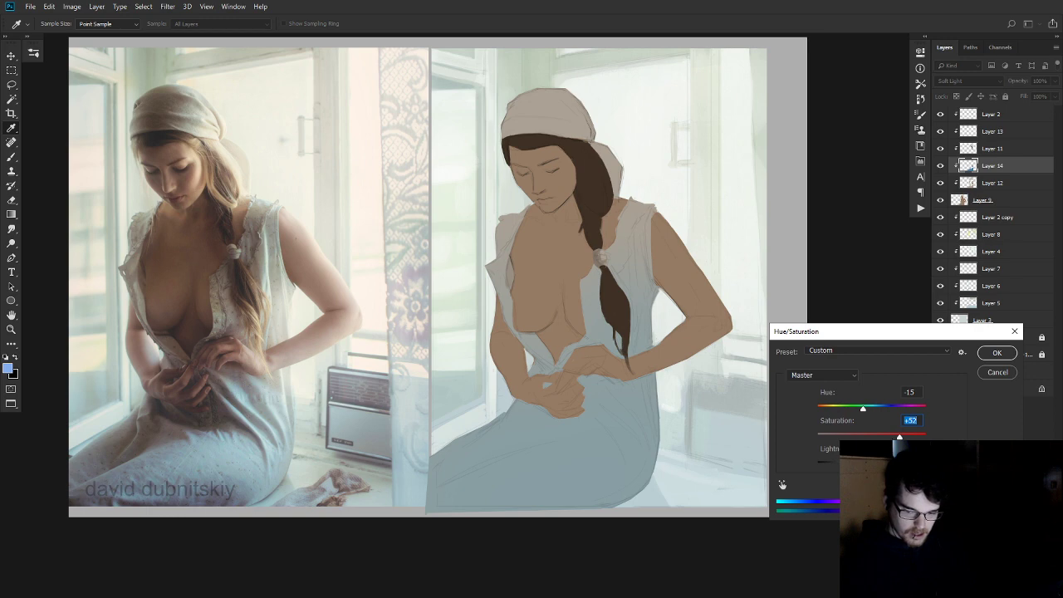
pyautogui.moveTo(866, 415); pyautogui.dragTo(869, 415)
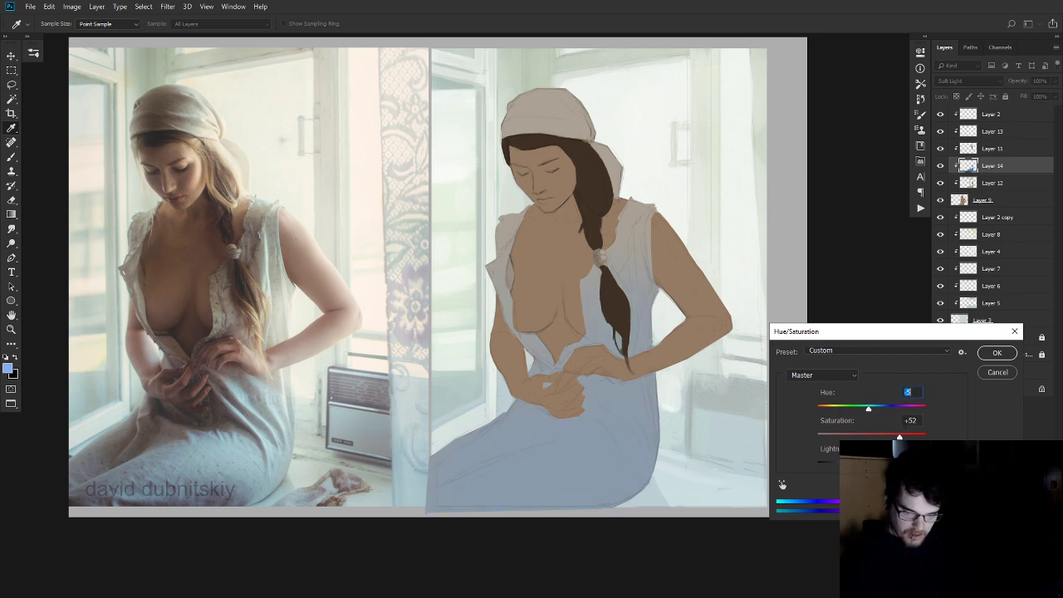
pyautogui.click(997, 353)
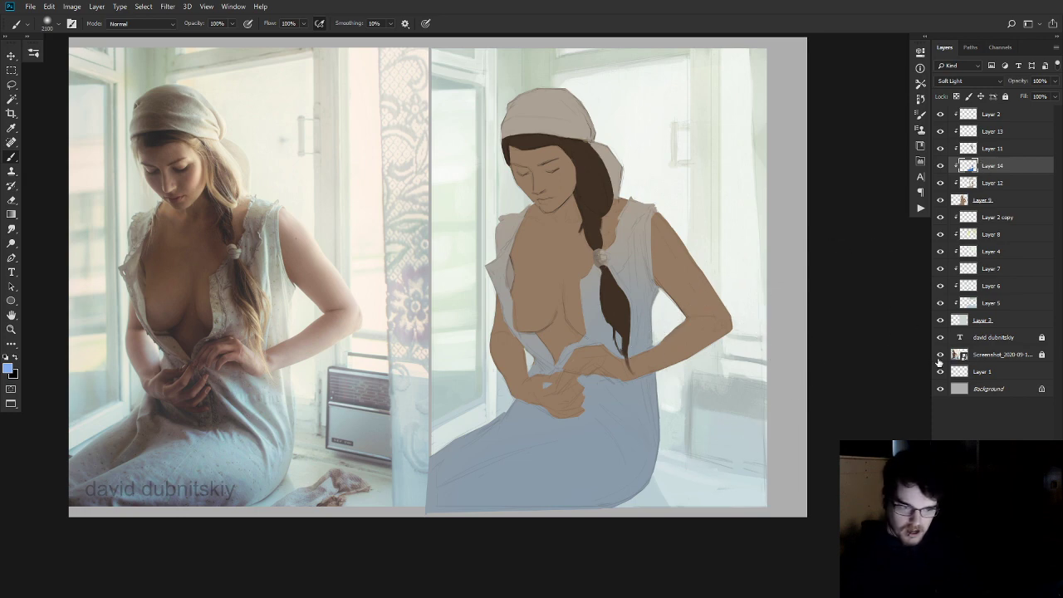
# - Tint the headscarf pale yellow (#ebeaab) with a soft brush reduced to about 1400 pixels
pyautogui.press('i')
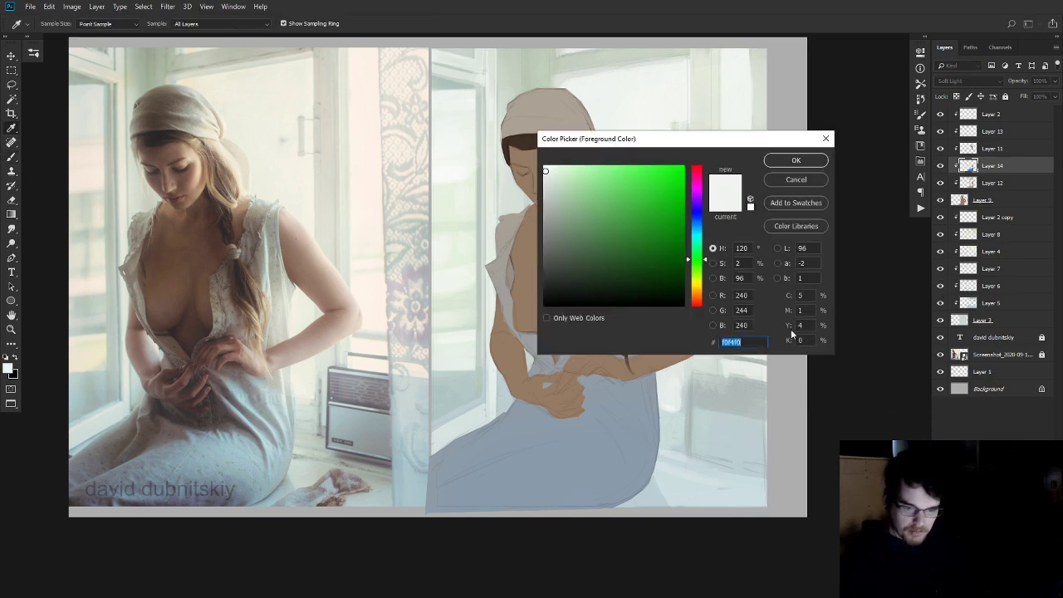
pyautogui.click(592, 177)
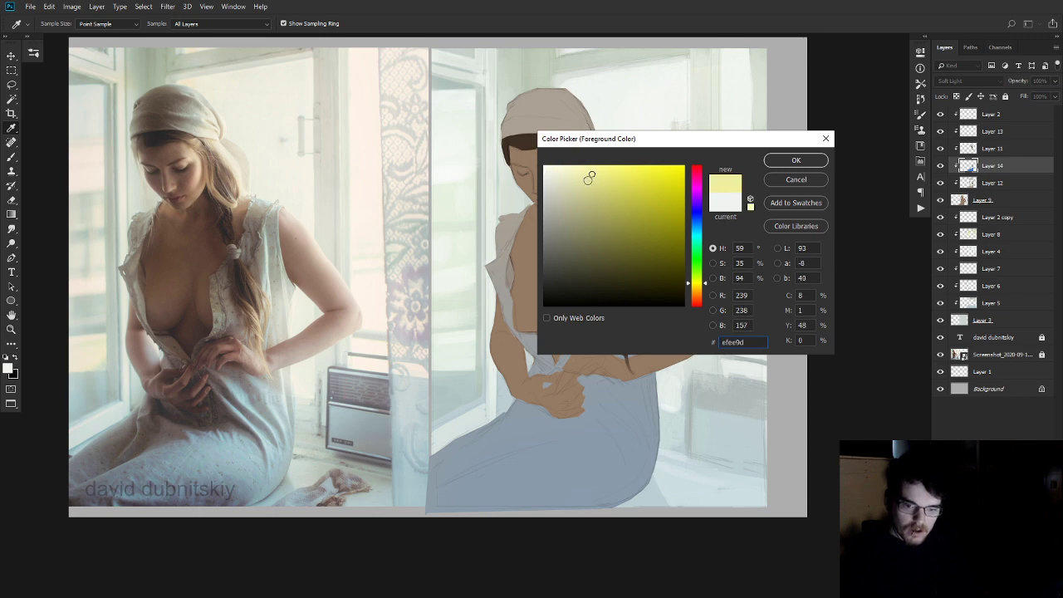
pyautogui.press('Return')
pyautogui.press('b')
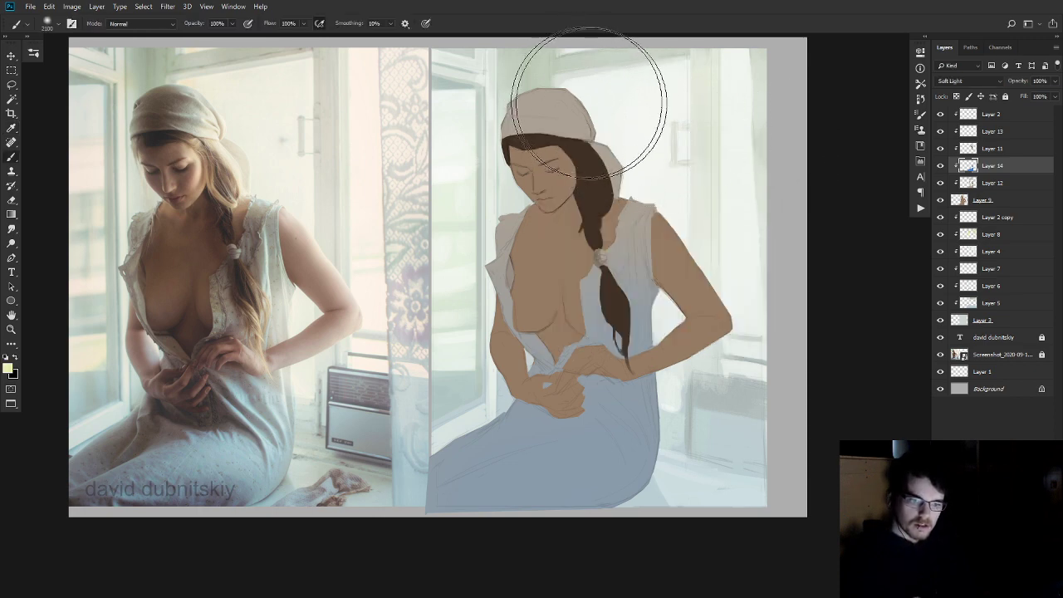
pyautogui.press('[')
pyautogui.press('[')
pyautogui.press('[')
pyautogui.press('[')
pyautogui.press('[')
pyautogui.press('[')
pyautogui.press('[')
pyautogui.press('[')
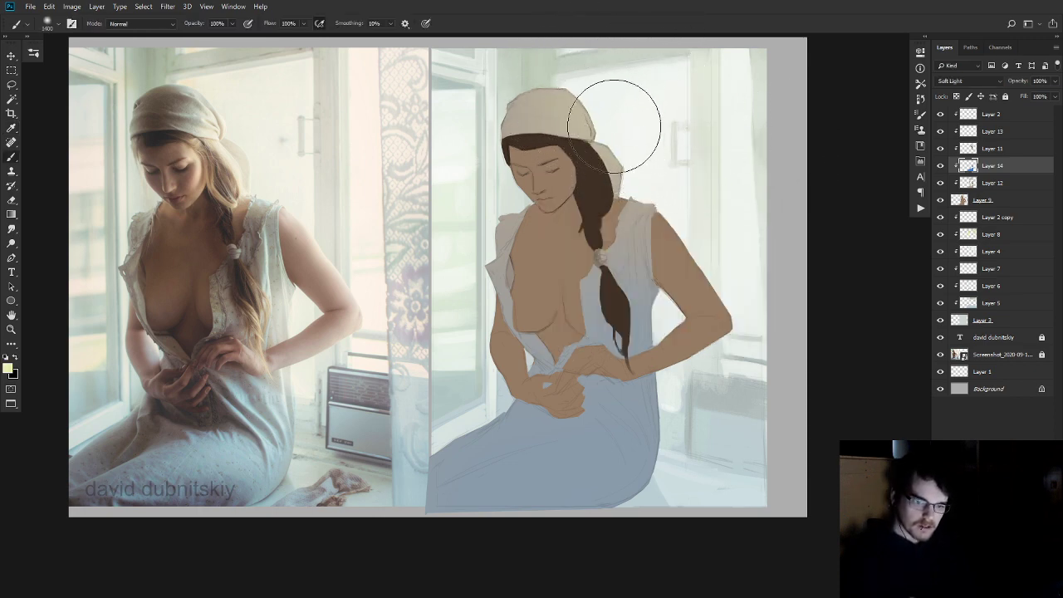
# - Pick a lighter pale yellow and brush it over the headscarf and the dress's shoulder with a smaller soft brush
pyautogui.press('i')
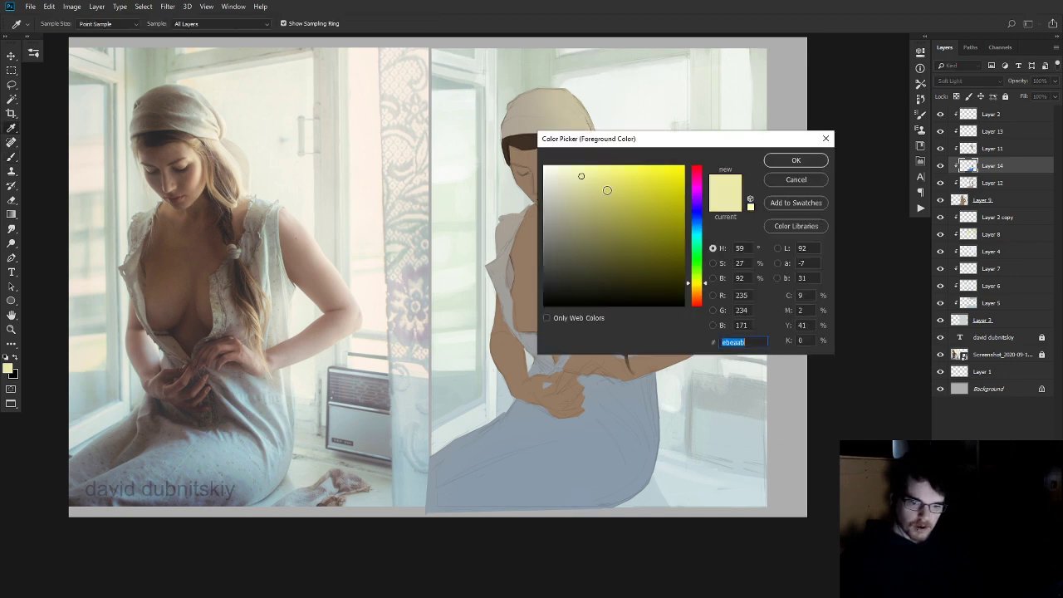
pyautogui.click(575, 171)
pyautogui.click(796, 160)
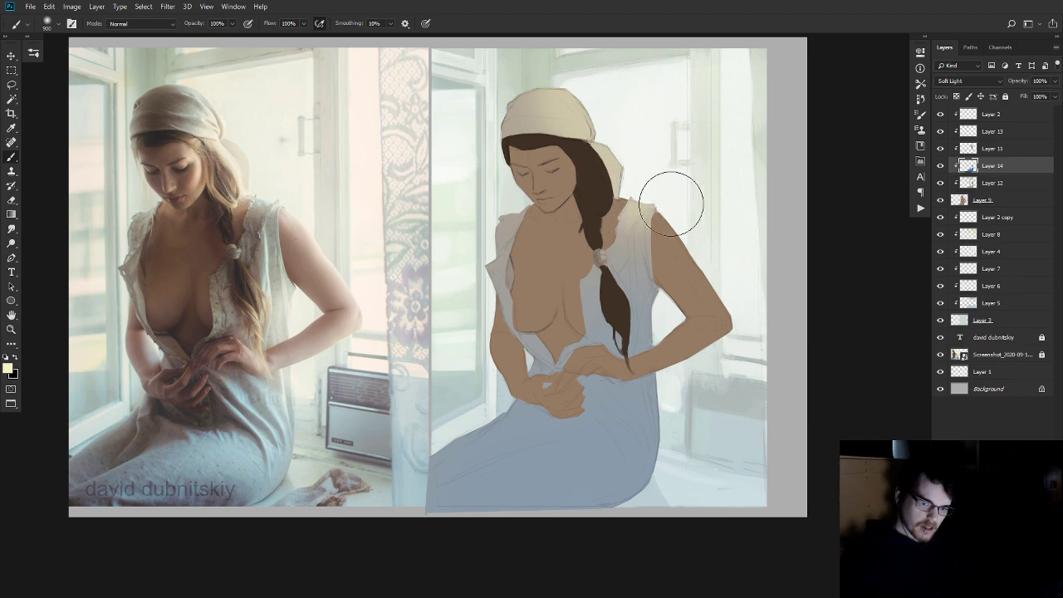
# - Erase the yellow tint from the dress's shoulder beside the braid and return to the Brush tool
pyautogui.press('e')
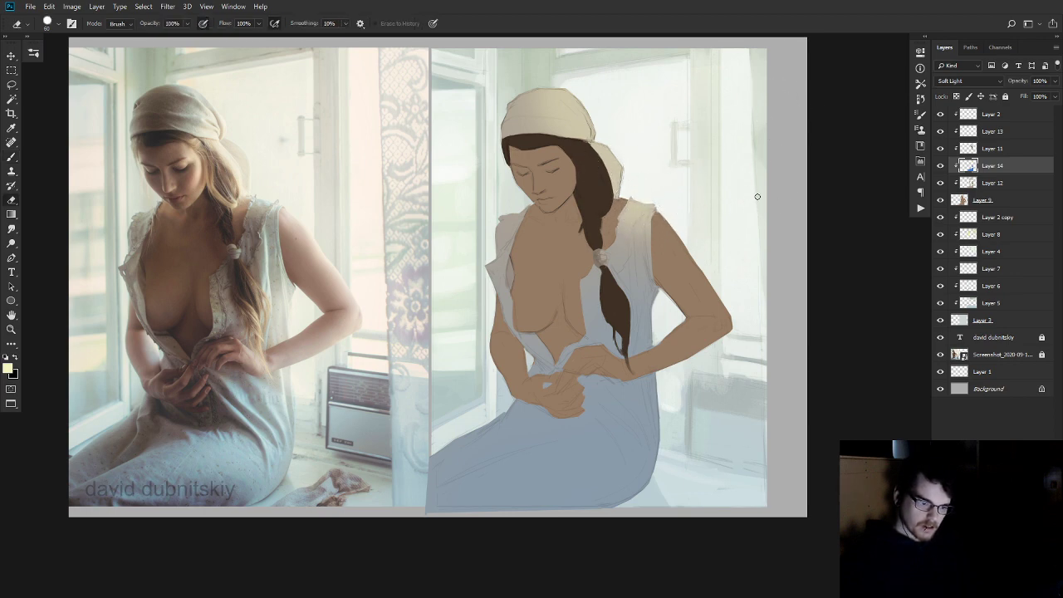
pyautogui.moveTo(640, 235); pyautogui.dragTo(629, 221)
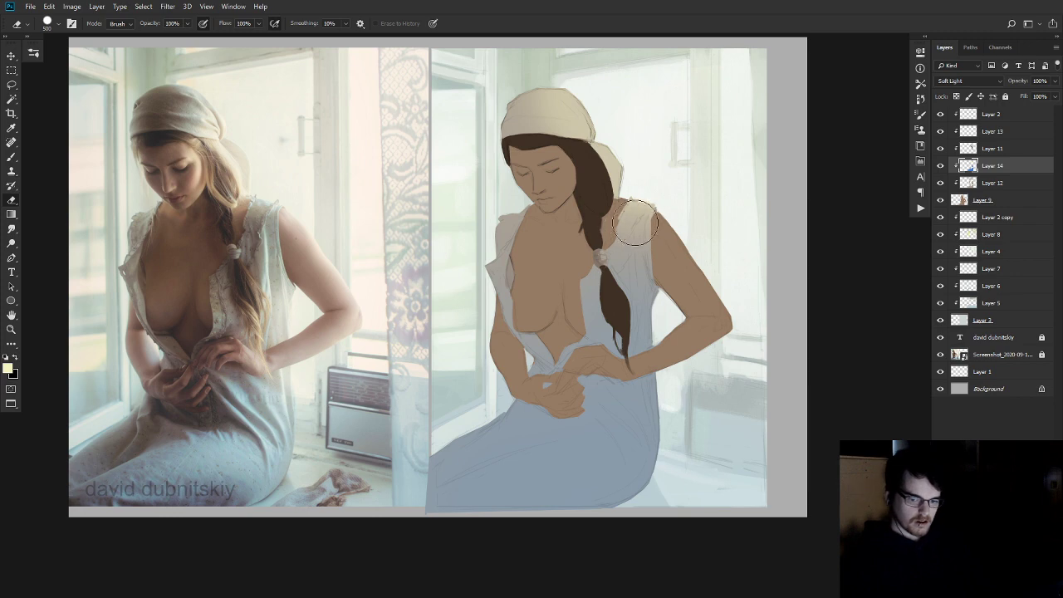
pyautogui.press('b')
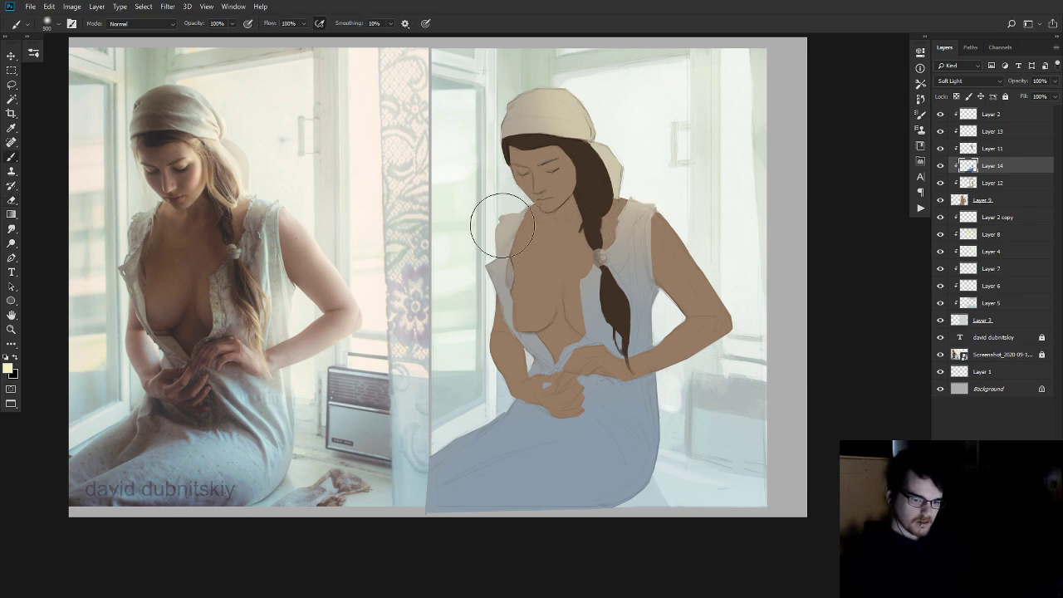
# - Brush the yellow tint down the bodice edge, then pick a paler yellow (#f7f7dc), try it beneath the arm and undo that stroke
pyautogui.moveTo(499, 241); pyautogui.dragTo(487, 324)
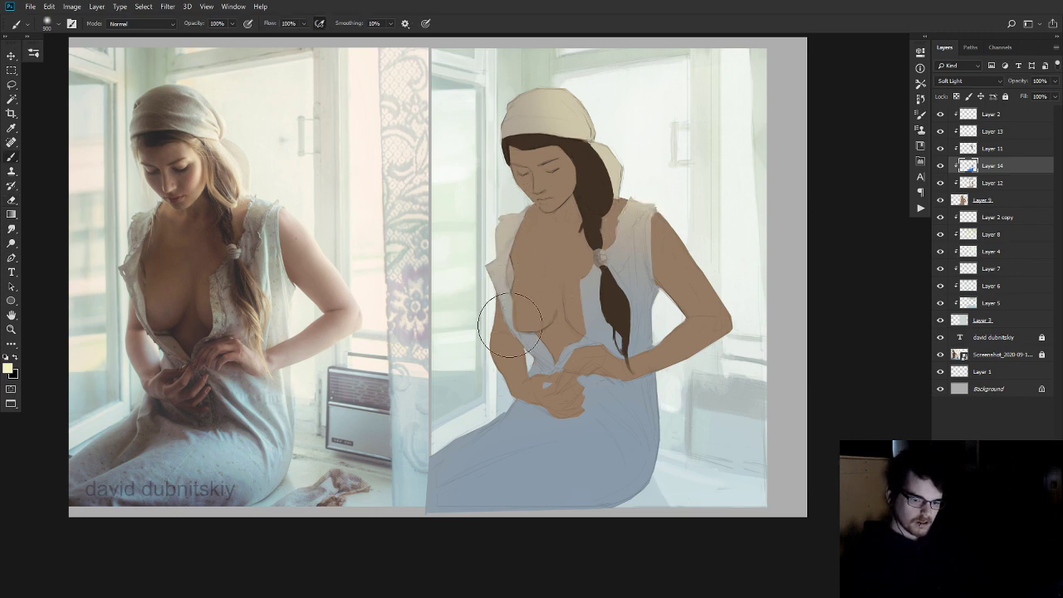
pyautogui.hotkey('alt', 'shift', 'c')
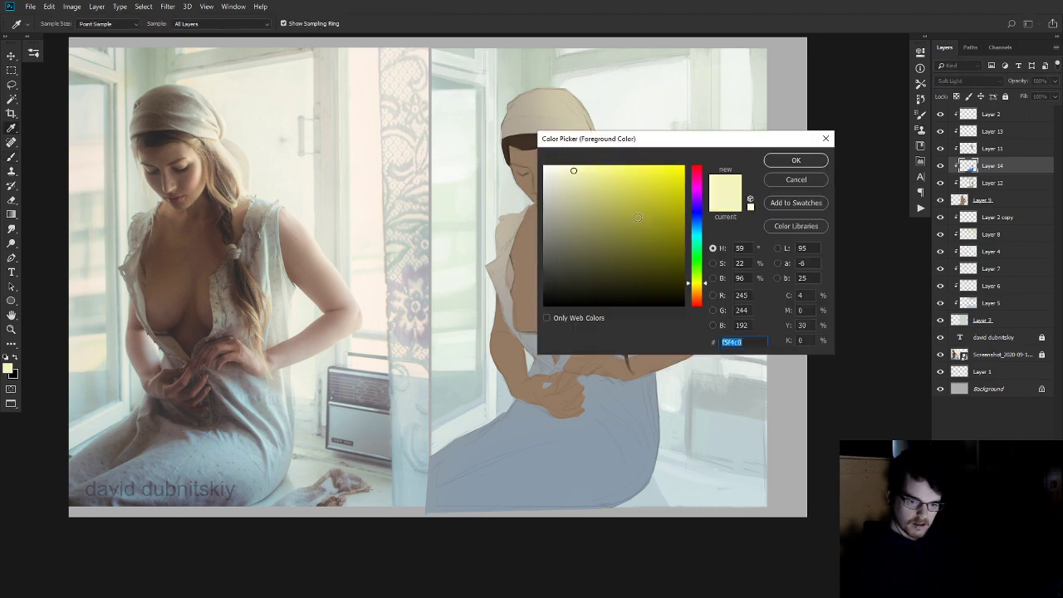
pyautogui.click(796, 160)
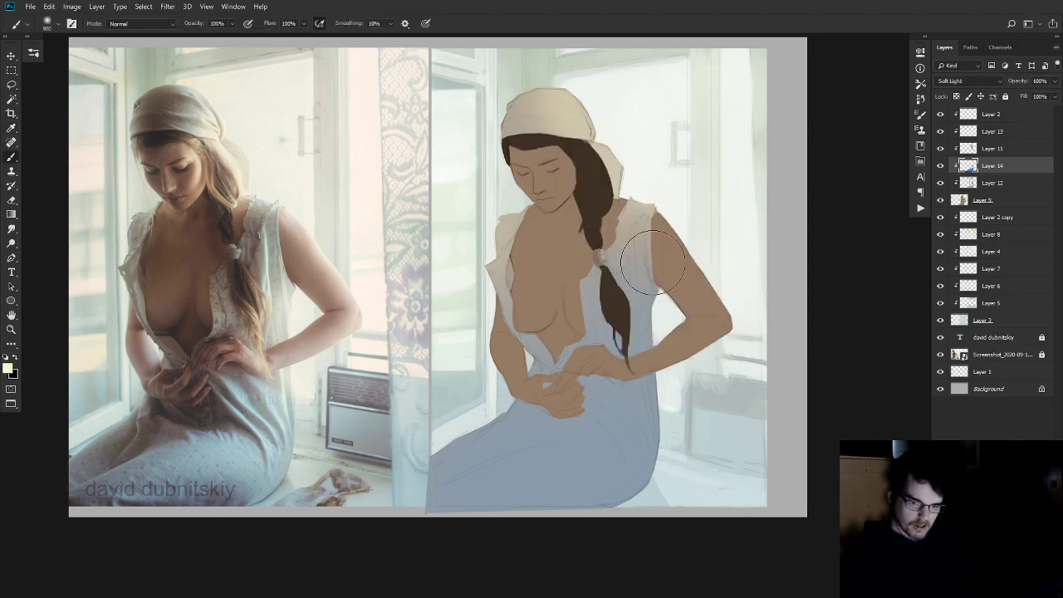
pyautogui.moveTo(640, 380); pyautogui.dragTo(648, 270)
pyautogui.hotkey('ctrl', 'z')
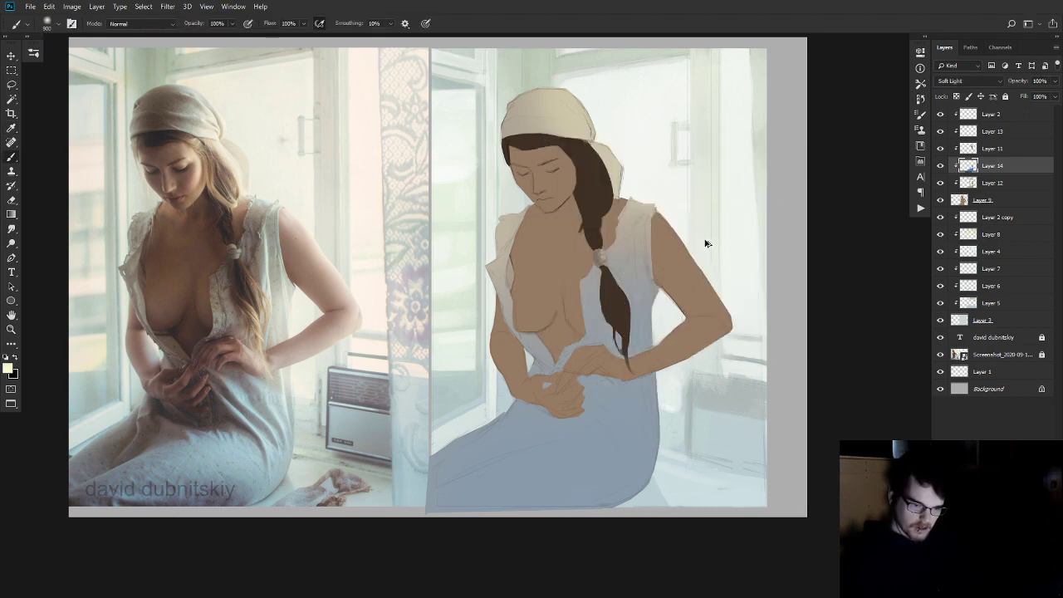
# - Shift the pale yellow to hue 62 (#f6f7dc) and brush it over the bodice down to the waist, enlarging the soft brush to 1700 pixels
pyautogui.hotkey('alt', 'shift', 'c')
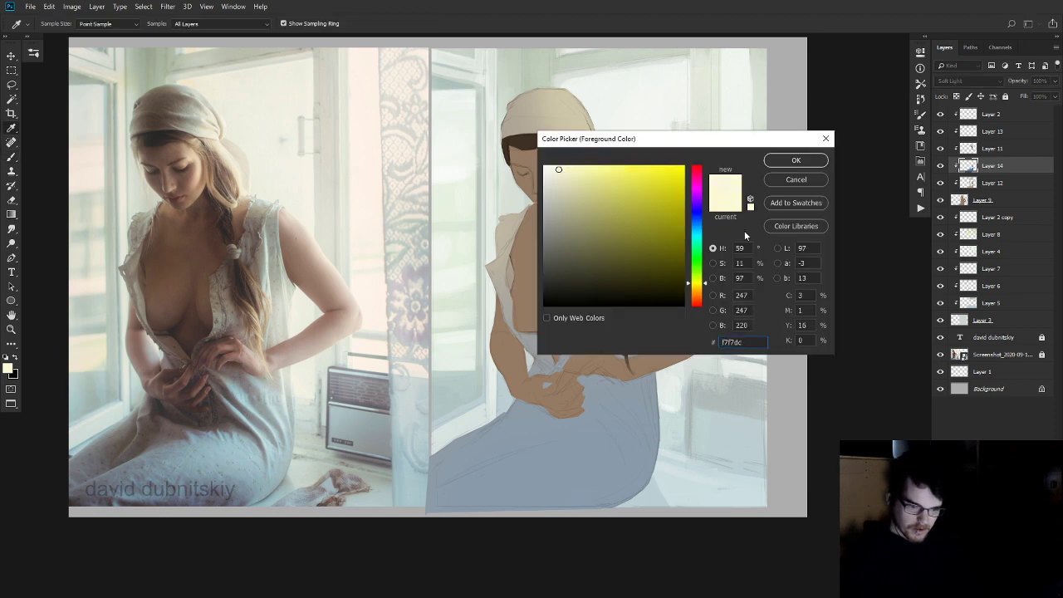
pyautogui.click(698, 289)
pyautogui.click(698, 283)
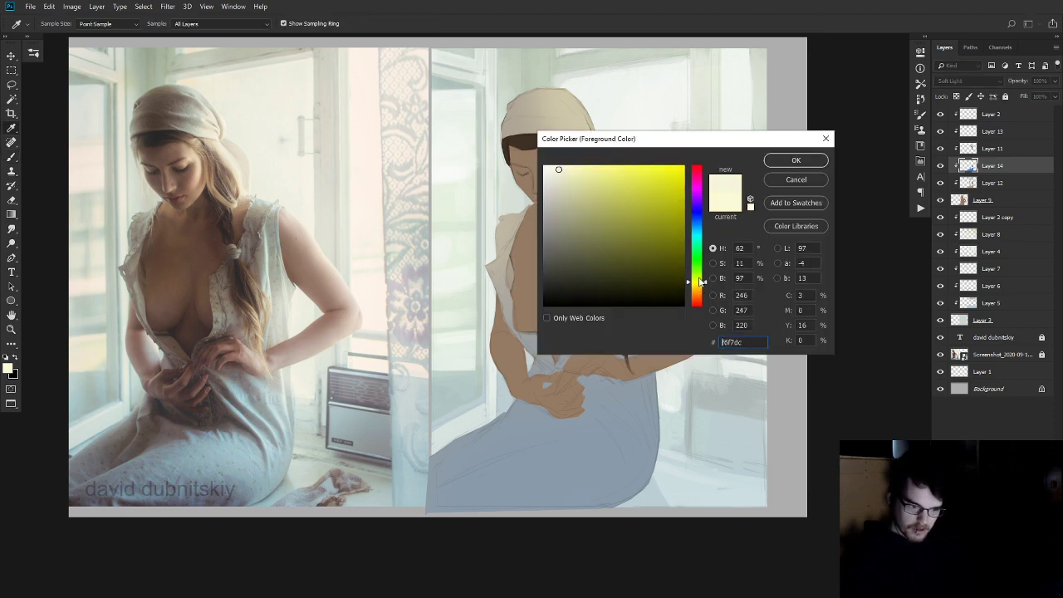
pyautogui.click(796, 161)
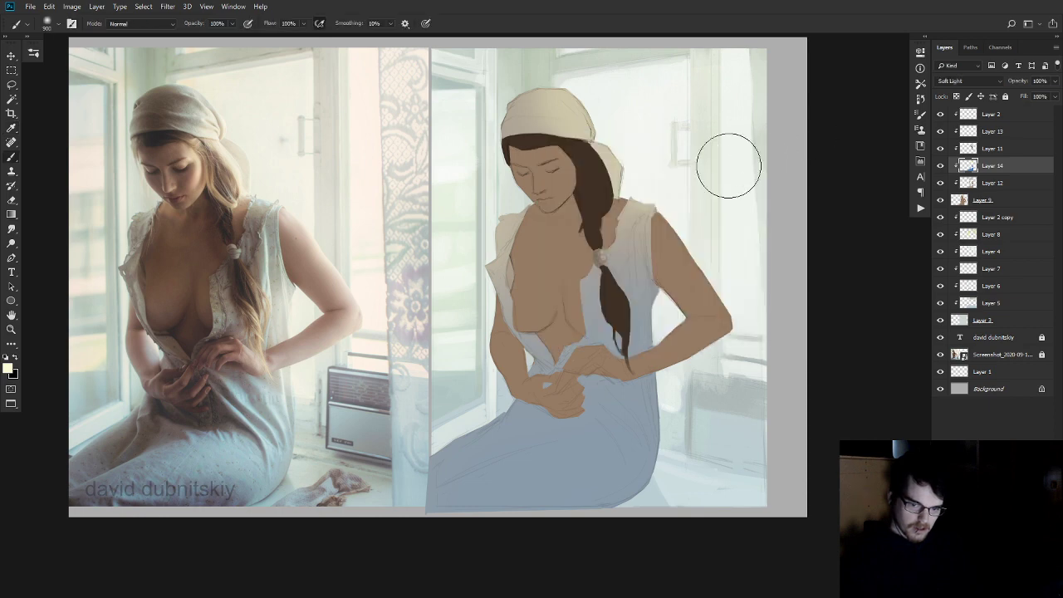
pyautogui.moveTo(654, 248)
pyautogui.mouseDown()
pyautogui.moveTo(652, 339)
pyautogui.moveTo(645, 249)
pyautogui.moveTo(656, 347)
pyautogui.moveTo(689, 333)
pyautogui.moveTo(657, 421)
pyautogui.moveTo(569, 330)
pyautogui.mouseUp()
pyautogui.press(']')
pyautogui.press(']')
pyautogui.press(']')
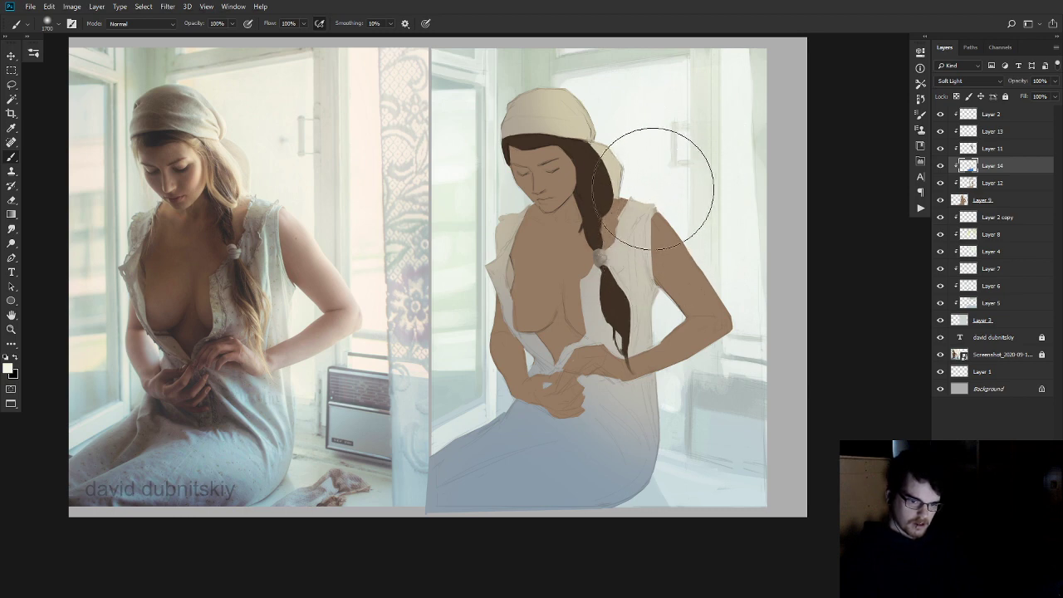
# - Sample a blue-grey from the painted background, darken it to #769398 and reduce the soft brush to 500 pixels
pyautogui.keyDown('alt'); pyautogui.click(745, 426); pyautogui.keyUp('alt')
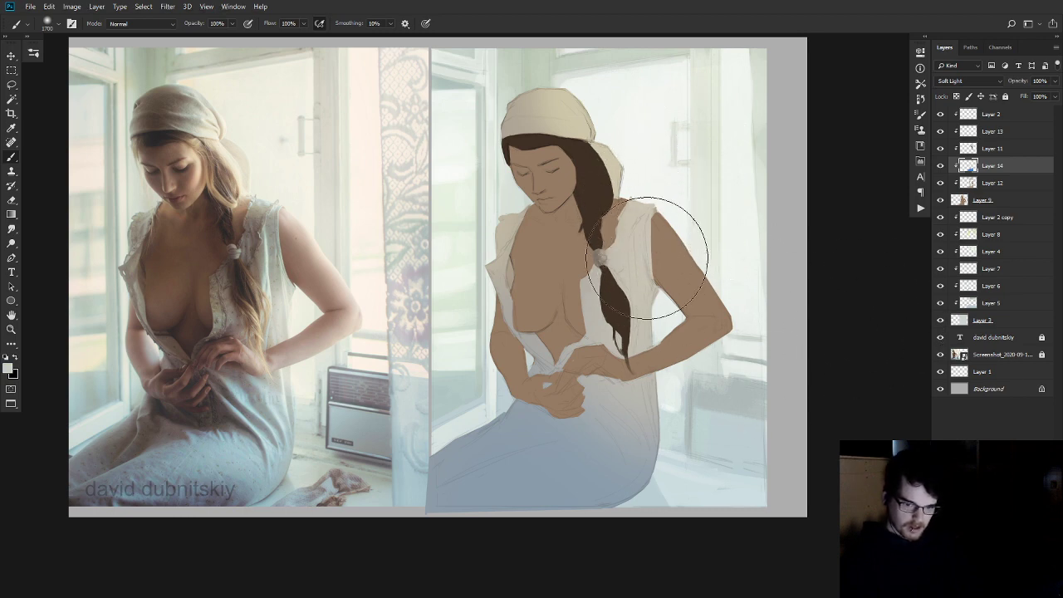
pyautogui.press('i')
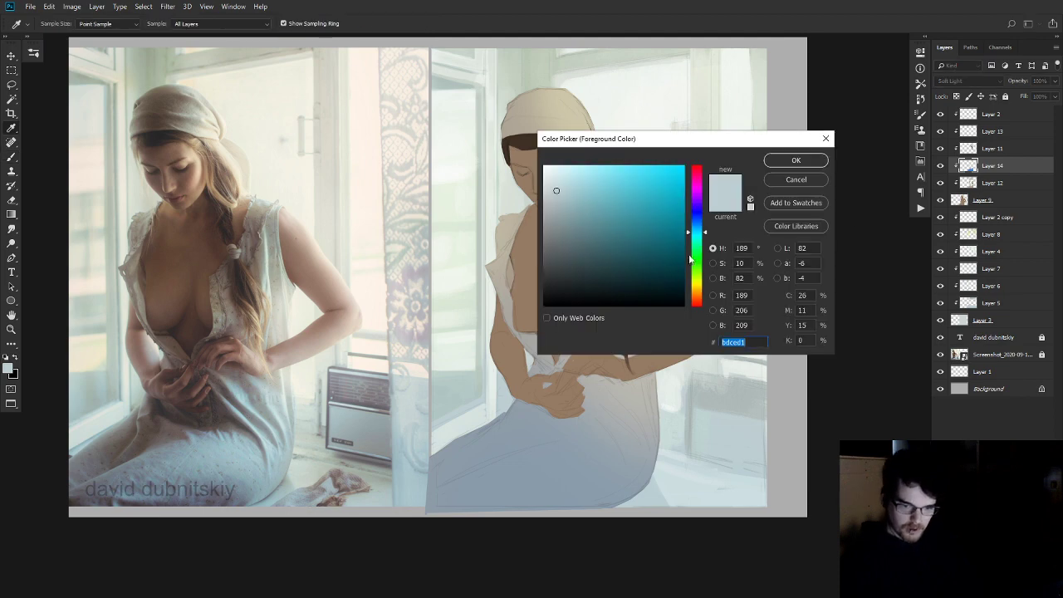
pyautogui.click(795, 160)
pyautogui.press('b')
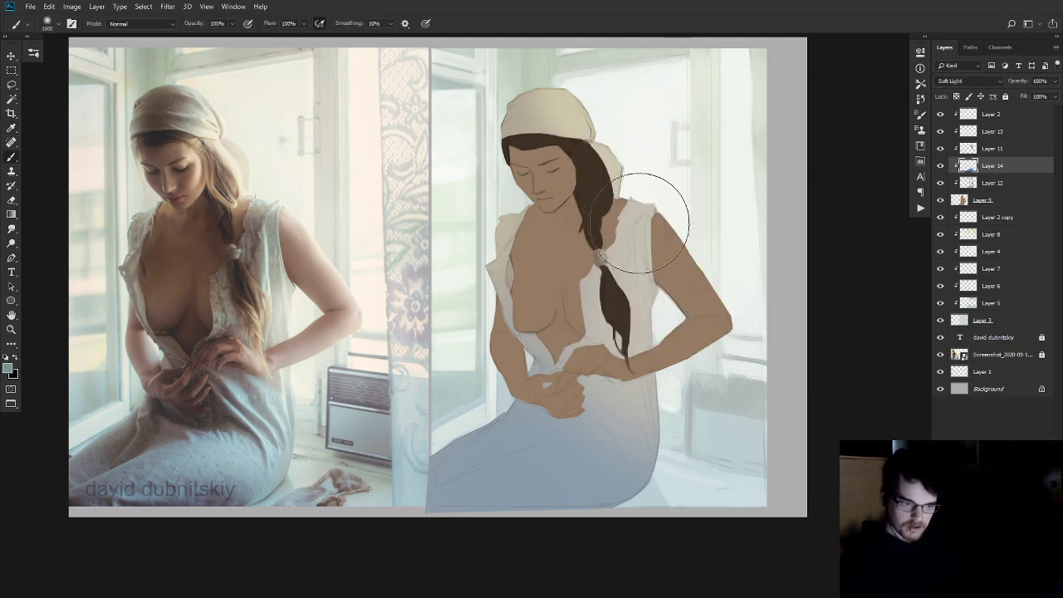
pyautogui.press('[')
pyautogui.press('[')
pyautogui.press('[')
pyautogui.press('[')
pyautogui.press('[')
pyautogui.press('[')
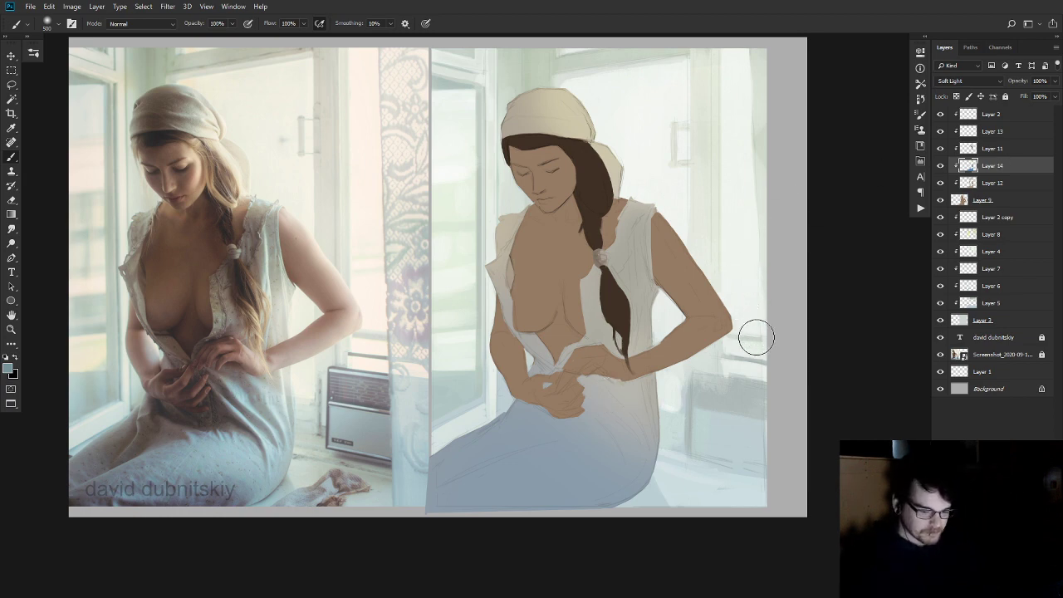
# - Shift the dress tint layer's hue to -6 with Hue/Saturation
pyautogui.hotkey('ctrl', 'u')
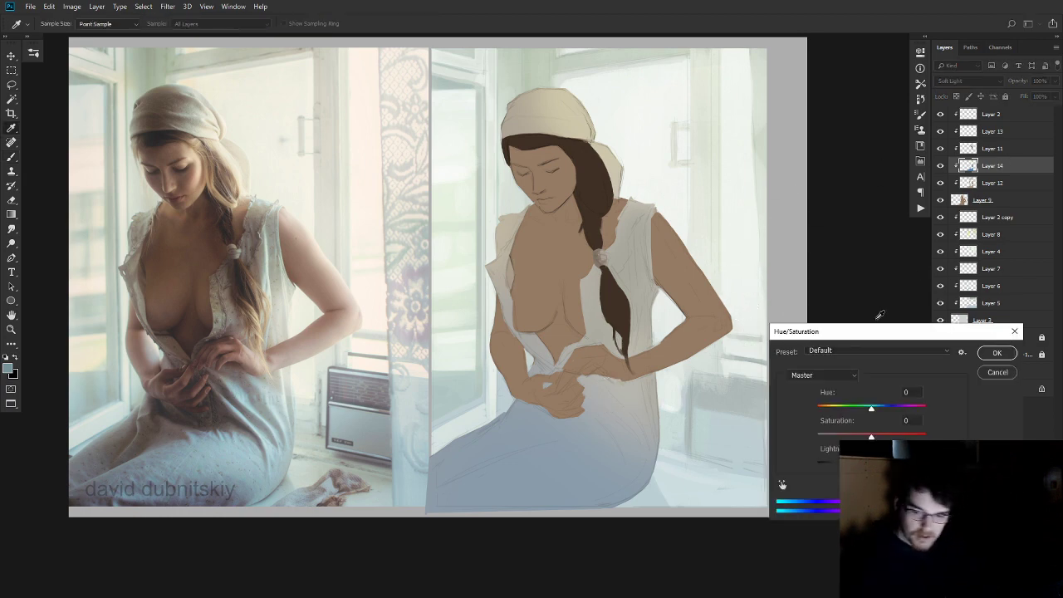
pyautogui.moveTo(873, 413)
pyautogui.mouseDown()
pyautogui.moveTo(889, 408)
pyautogui.moveTo(875, 412)
pyautogui.mouseUp()
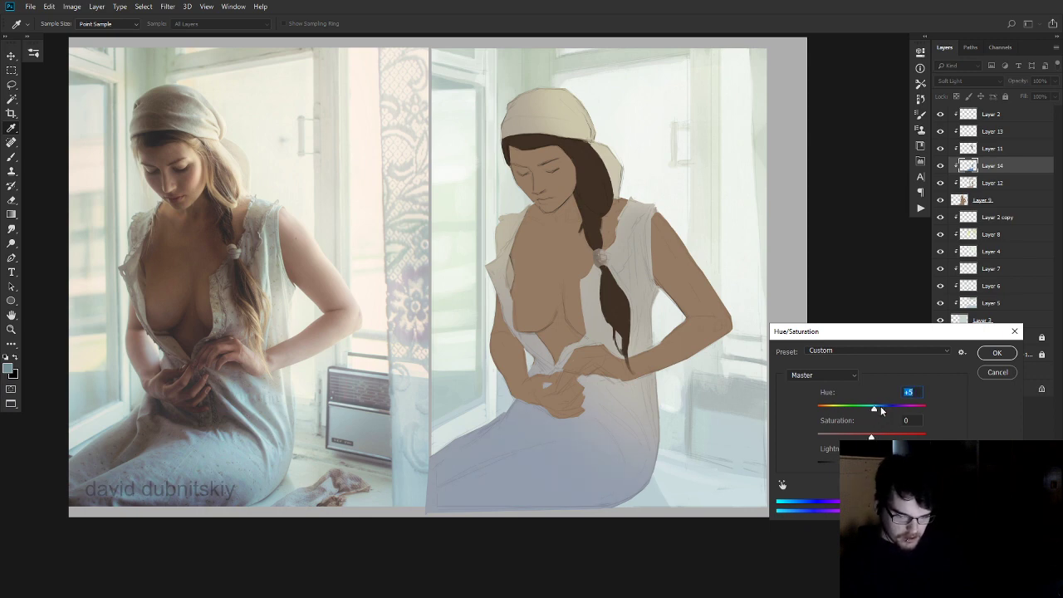
pyautogui.moveTo(871, 412); pyautogui.dragTo(868, 412)
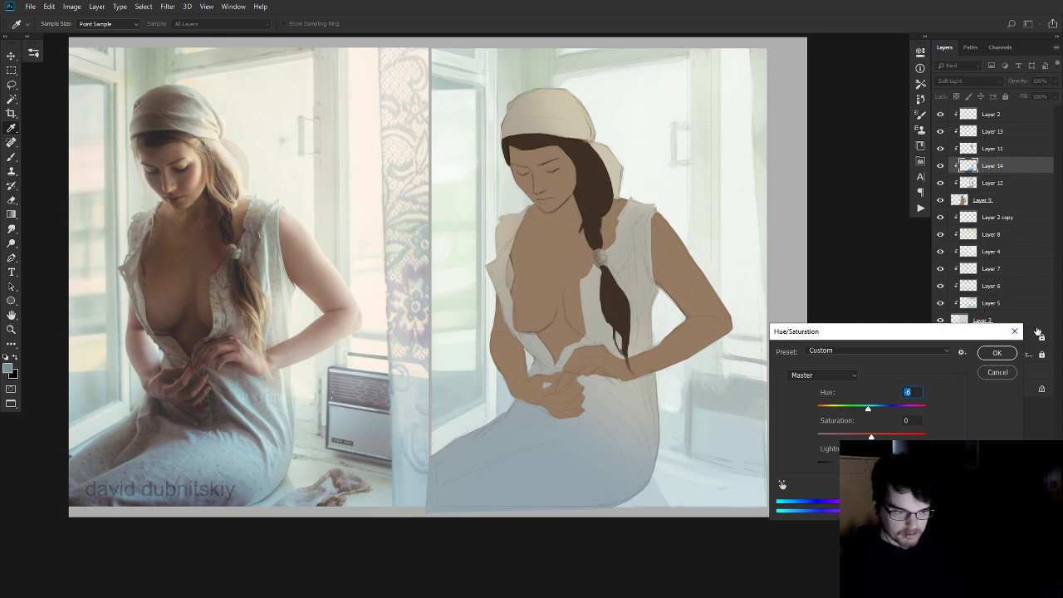
pyautogui.click(1008, 353)
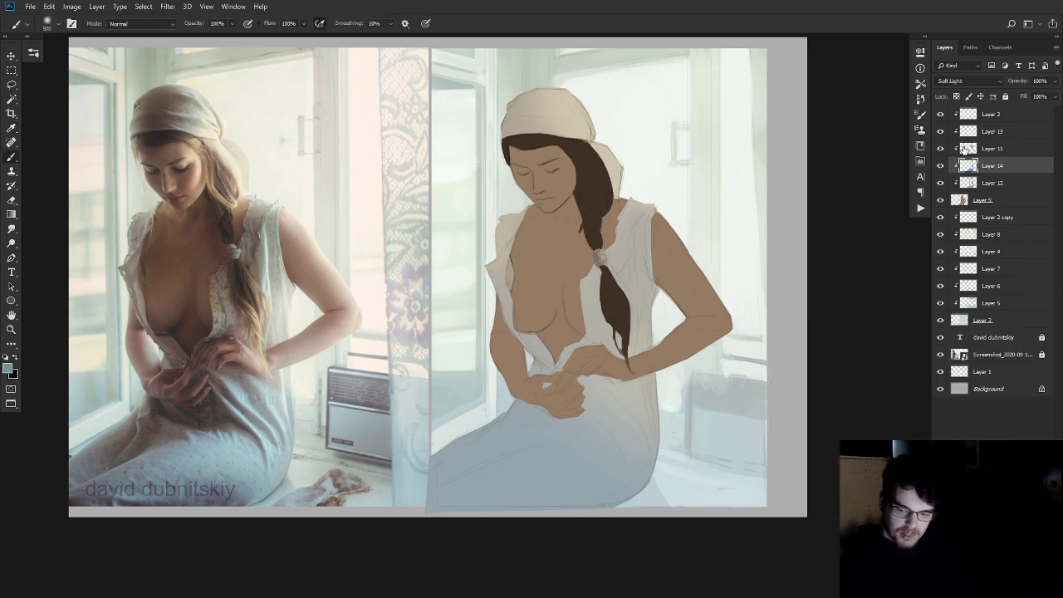
# - Add a new clipped layer above the Soft Light dress tint and set its blend mode to Color Dodge
pyautogui.hotkey('ctrl', 'shift', 'alt', 'n')
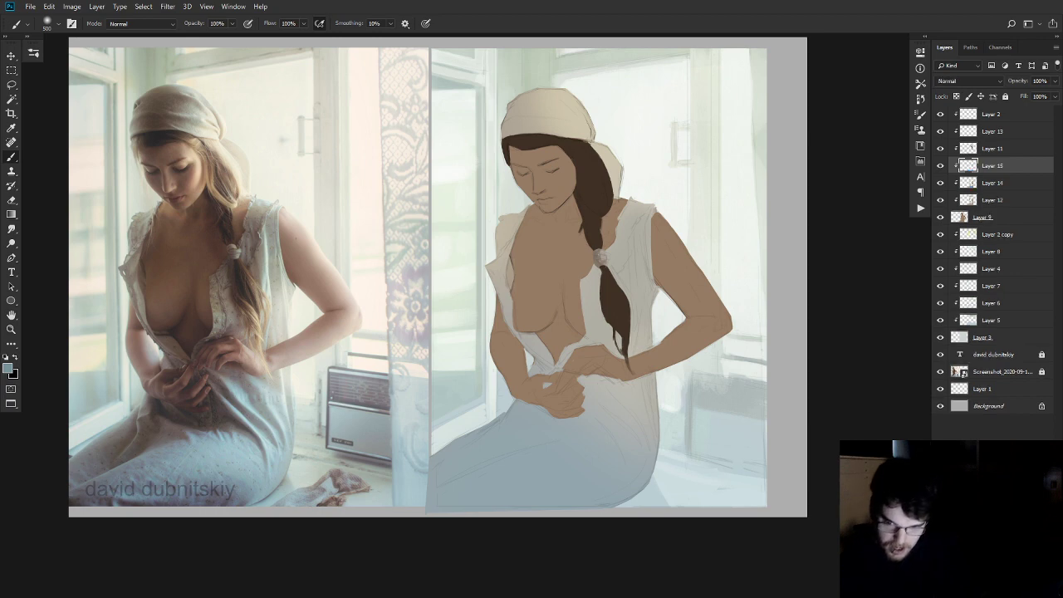
pyautogui.click(954, 78)
pyautogui.click(962, 180)
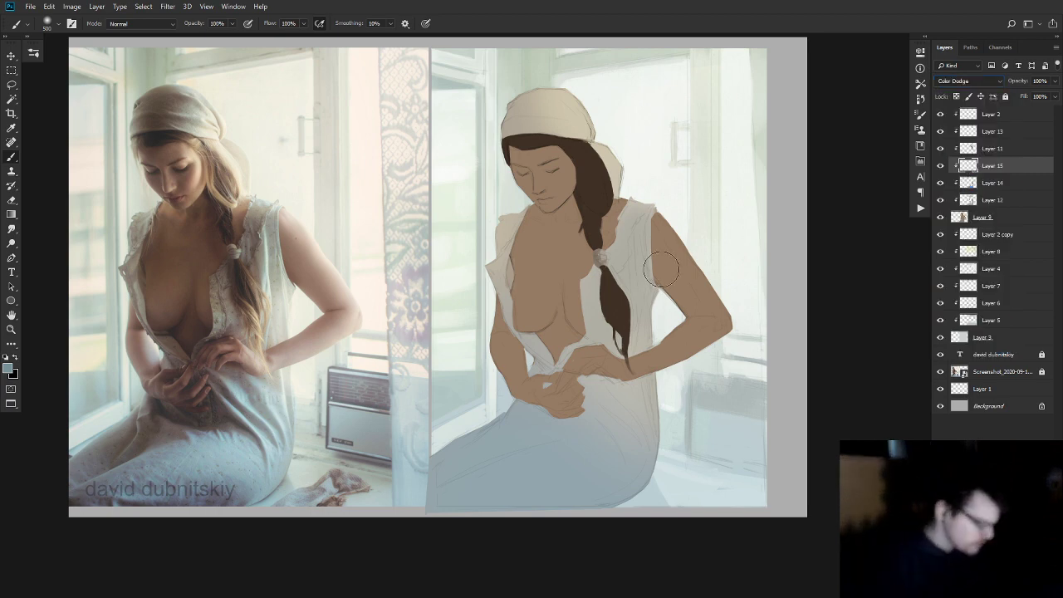
# - Choose a light warm yellow (#fbf9c2) as the foreground colour for the Brush tool
pyautogui.press('F12')
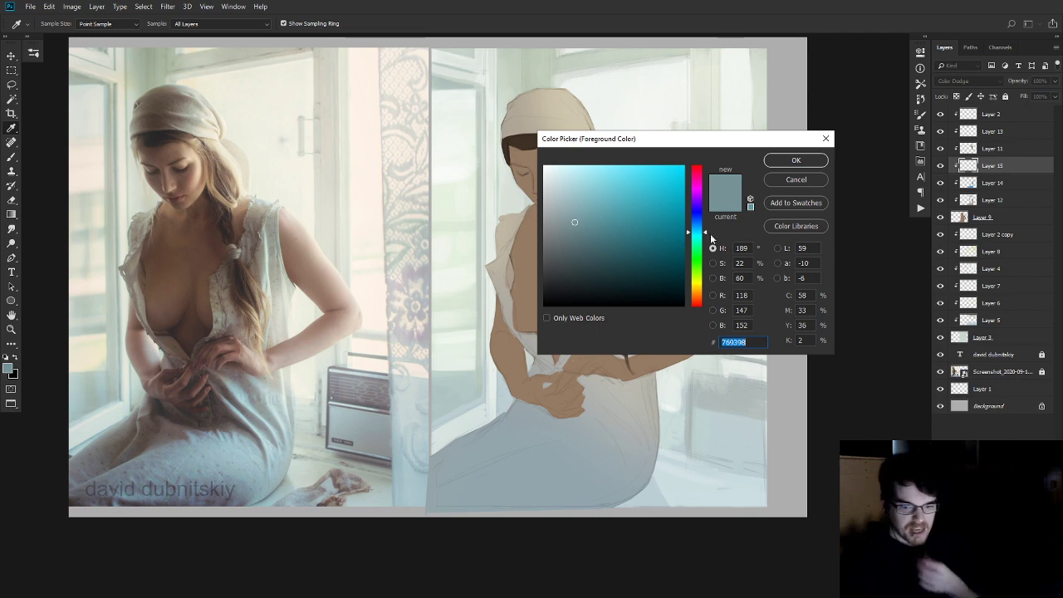
pyautogui.click(698, 279)
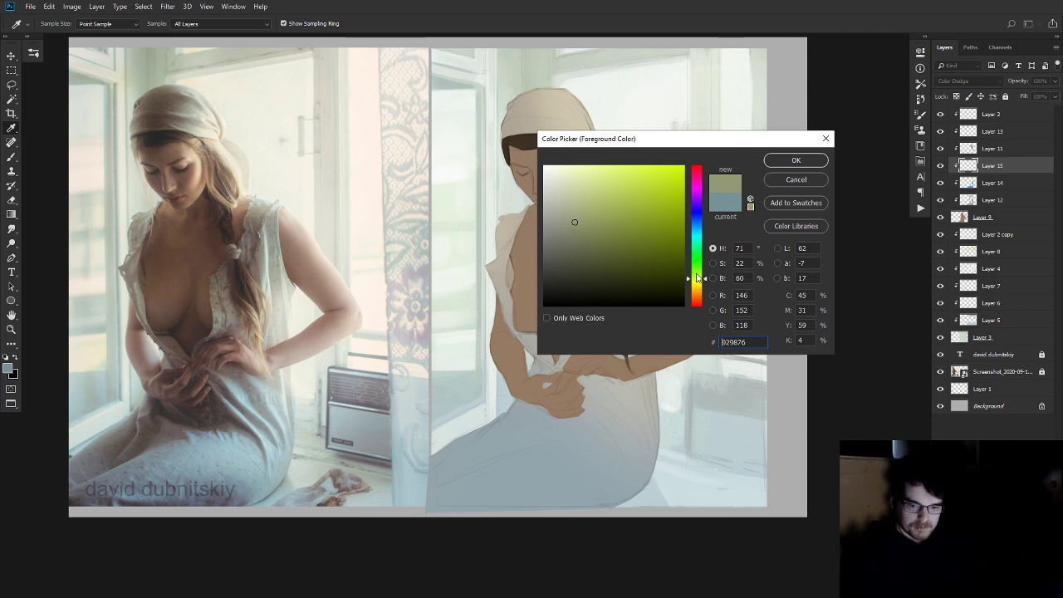
pyautogui.click(698, 286)
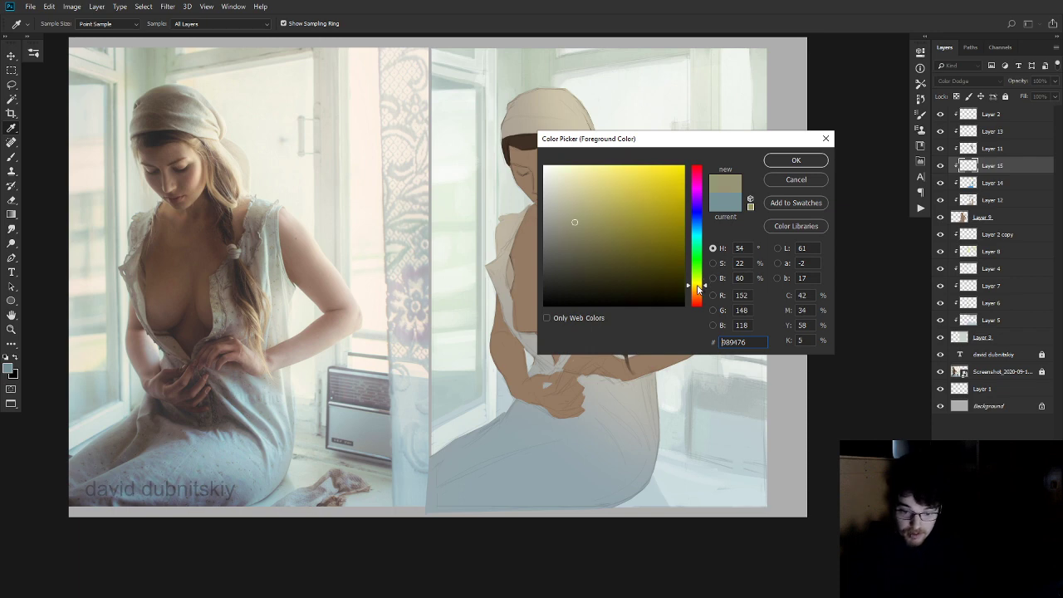
pyautogui.click(566, 168)
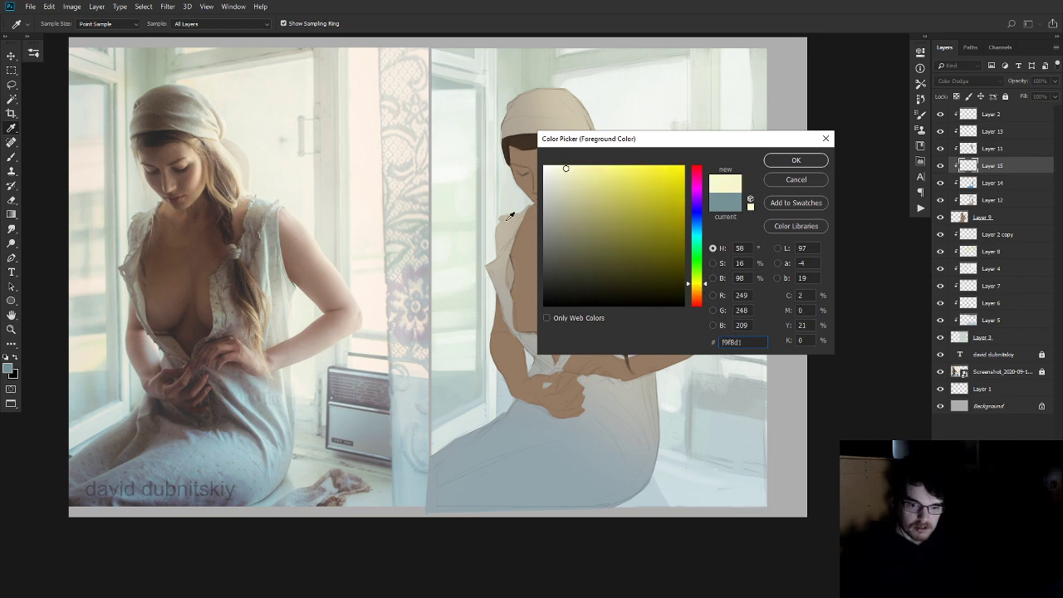
pyautogui.click(574, 167)
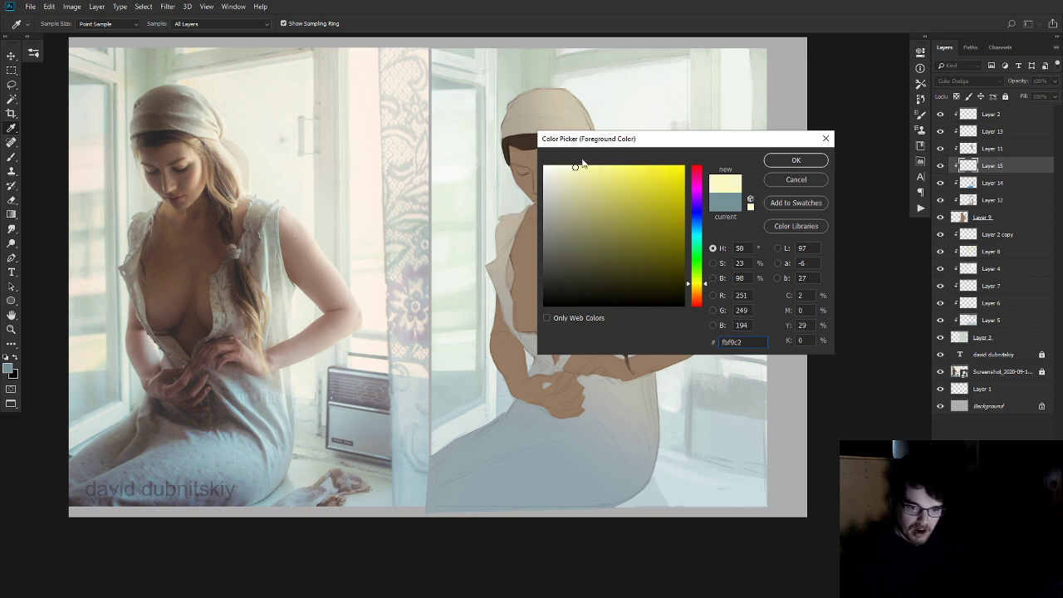
pyautogui.click(795, 160)
pyautogui.press('b')
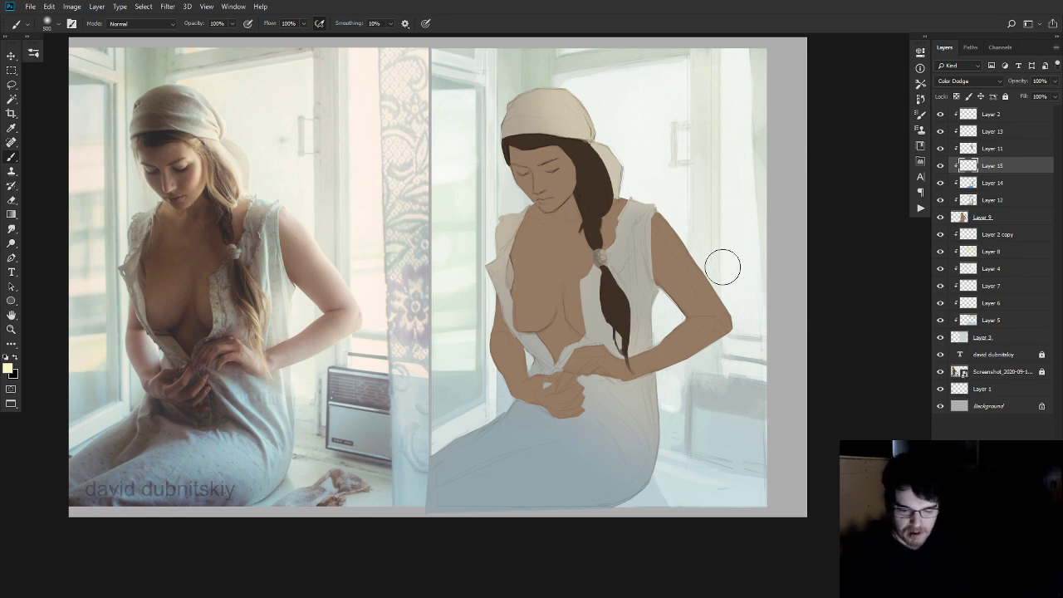
# - Try a bright highlight on the dress's side beneath the arm with the soft brush reduced to 400 pixels
pyautogui.press(']')
pyautogui.press(']')
pyautogui.press(']')
pyautogui.press(']')
pyautogui.press(']')
pyautogui.press('[')
pyautogui.press('[')
pyautogui.press('[')
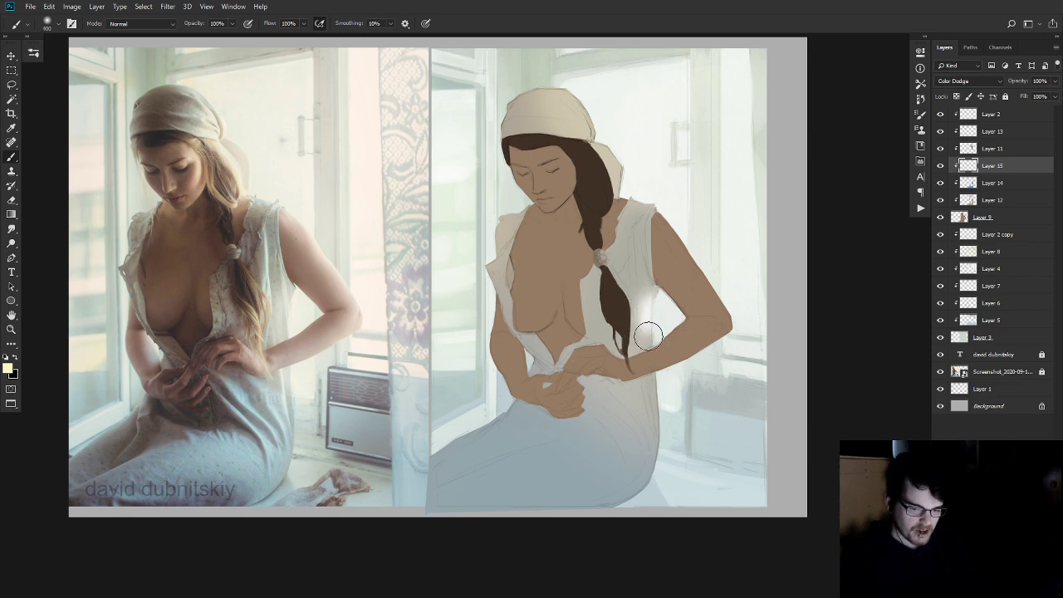
# - Change the foreground colour to a more saturated yellow (#f8f485)
pyautogui.hotkey('alt', 'shift', 'c')
pyautogui.click(608, 168)
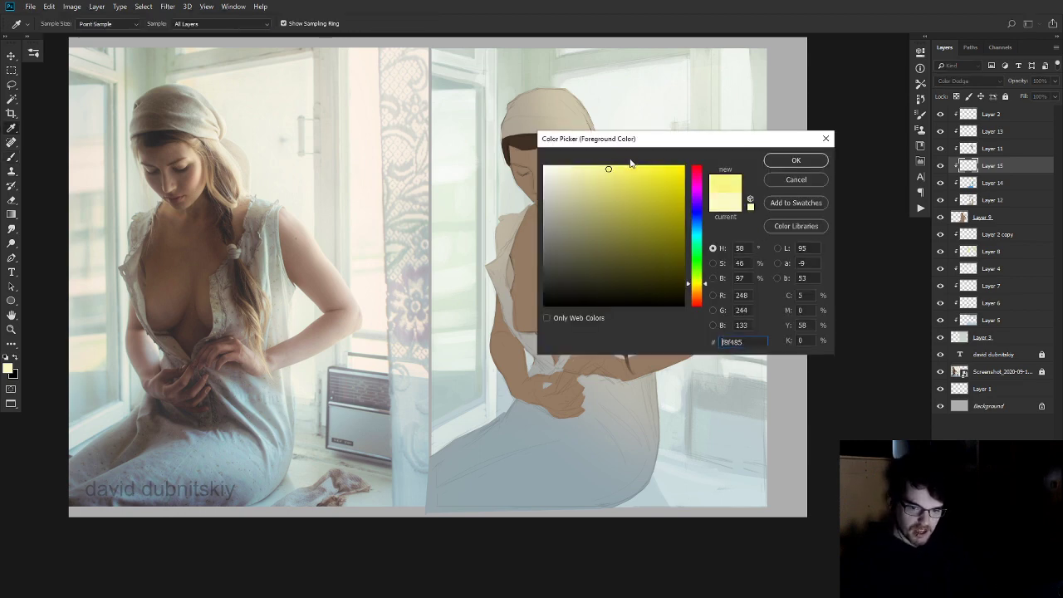
pyautogui.click(786, 162)
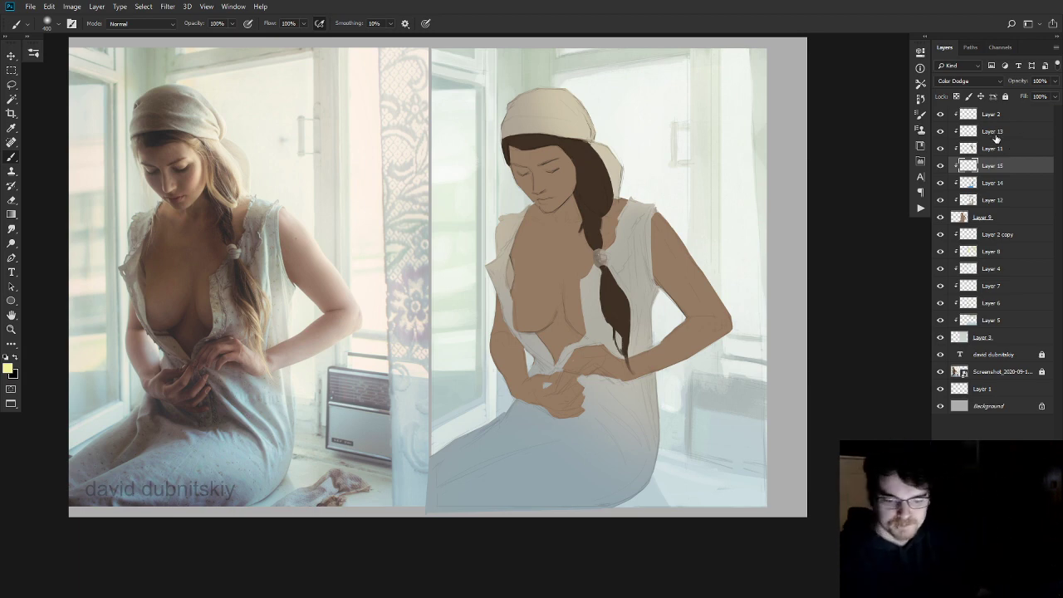
# - Toggle the visibility of the Color Dodge layer and the tint layer below it to compare their effect
pyautogui.click(941, 166)
pyautogui.click(941, 166)
pyautogui.click(941, 184)
pyautogui.click(943, 182)
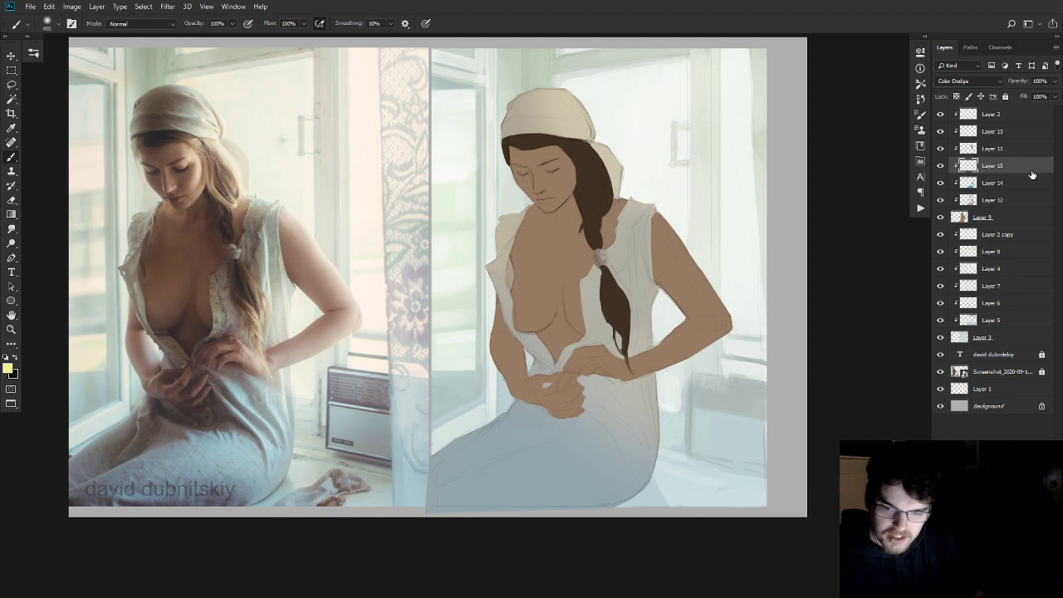
# - Turn off Transparency Shapes Layer in the Color Dodge layer's blending options and brush the yellow glow over the dress's side beneath the arm
pyautogui.doubleClick(1026, 168)
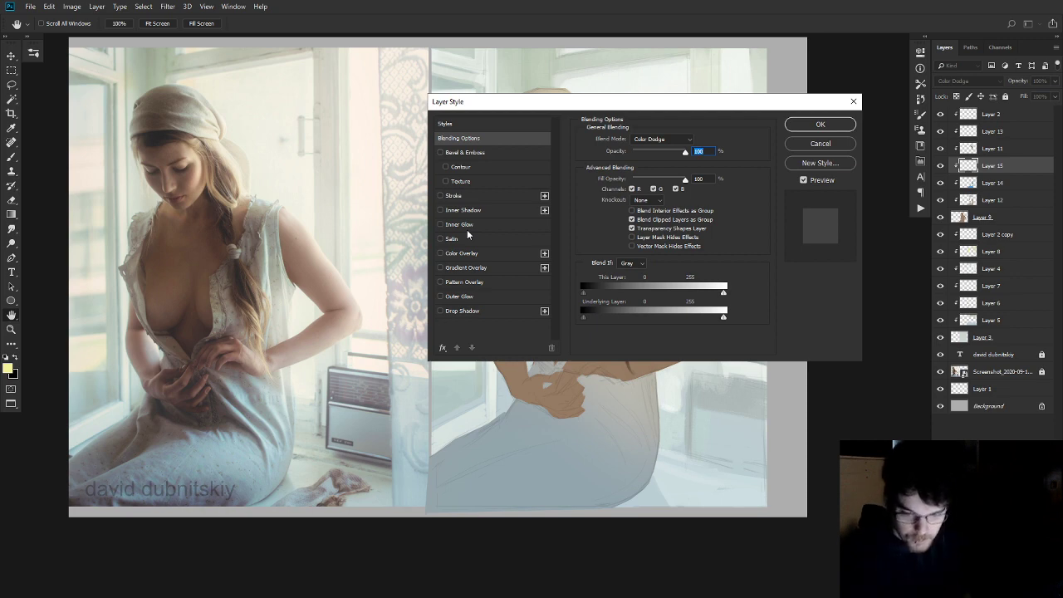
pyautogui.click(631, 229)
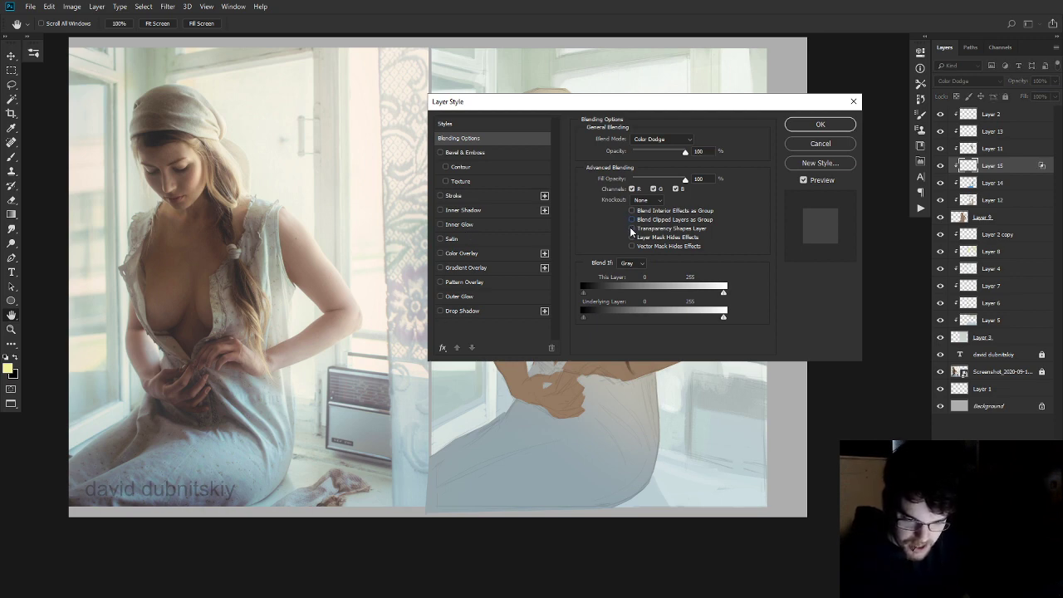
pyautogui.click(821, 124)
pyautogui.press('b')
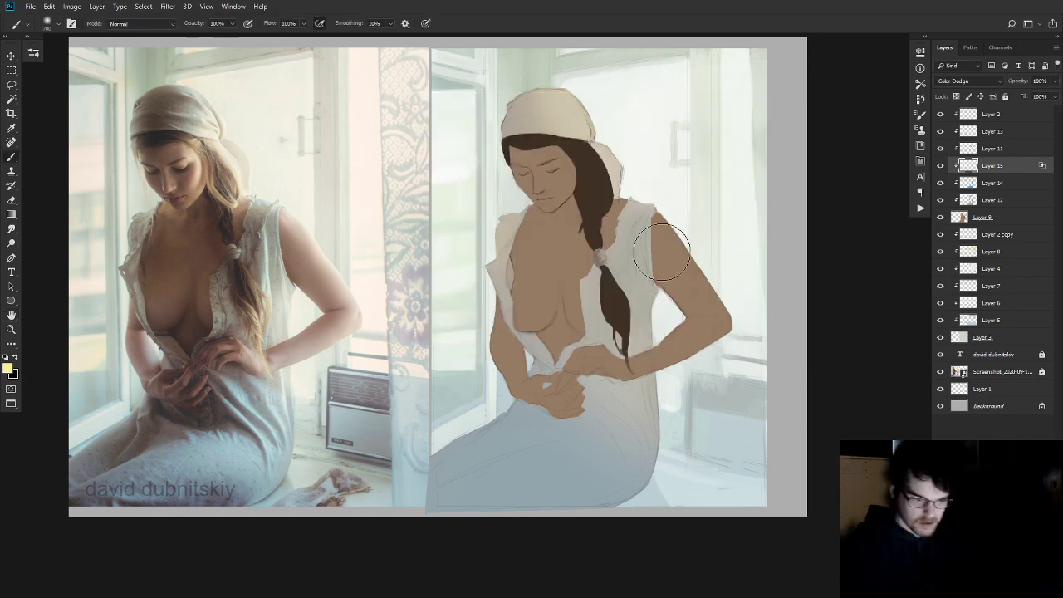
pyautogui.moveTo(656, 324)
pyautogui.mouseDown()
pyautogui.moveTo(689, 368)
pyautogui.moveTo(694, 329)
pyautogui.mouseUp()
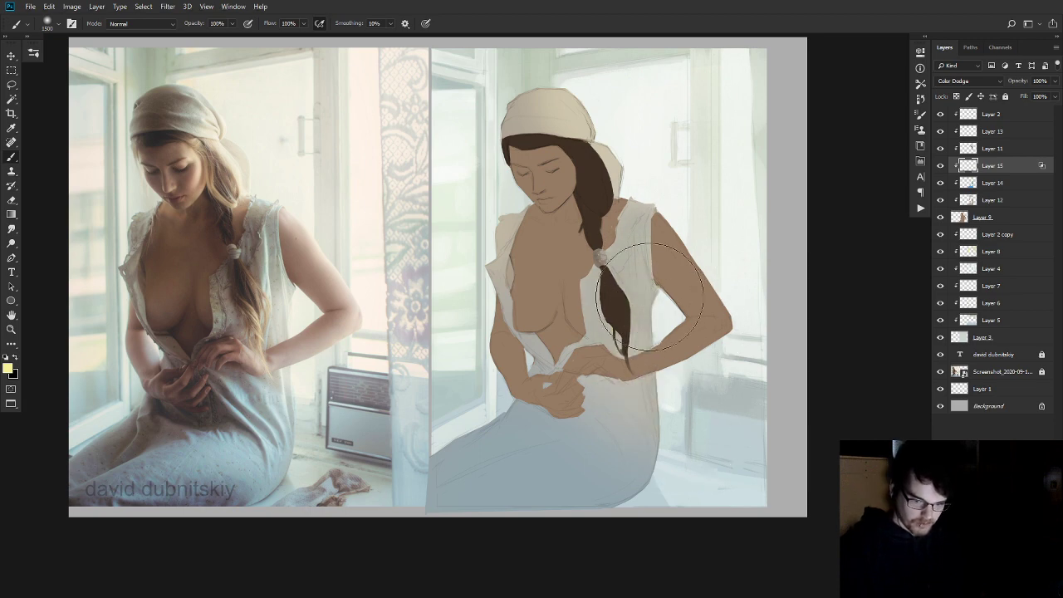
# - Pick a paler yellow (#f5f3c3) as the foreground colour and lower the brush opacity to 63%
pyautogui.click(574, 169)
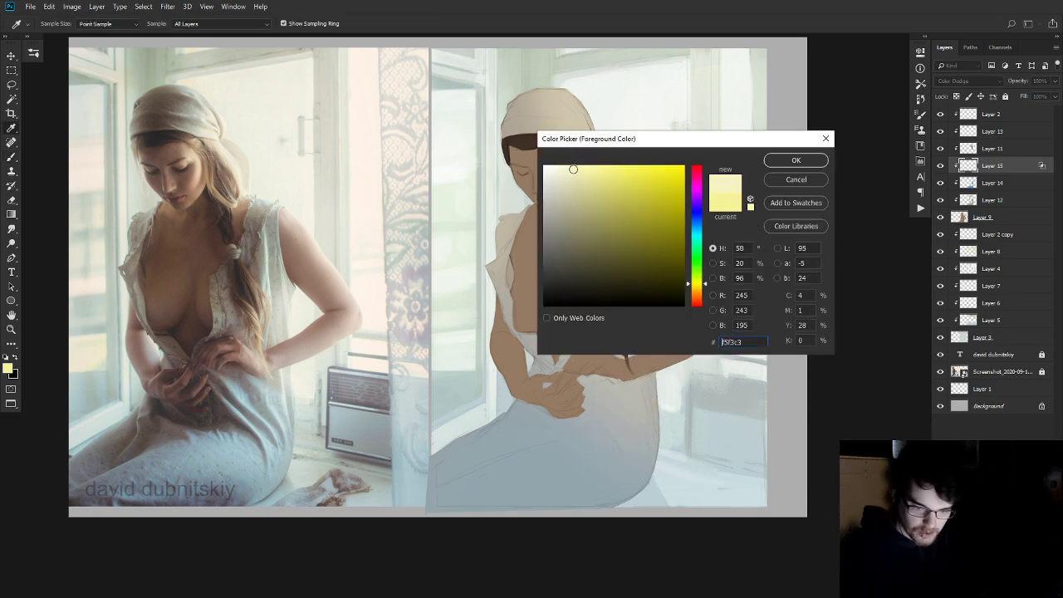
pyautogui.click(794, 159)
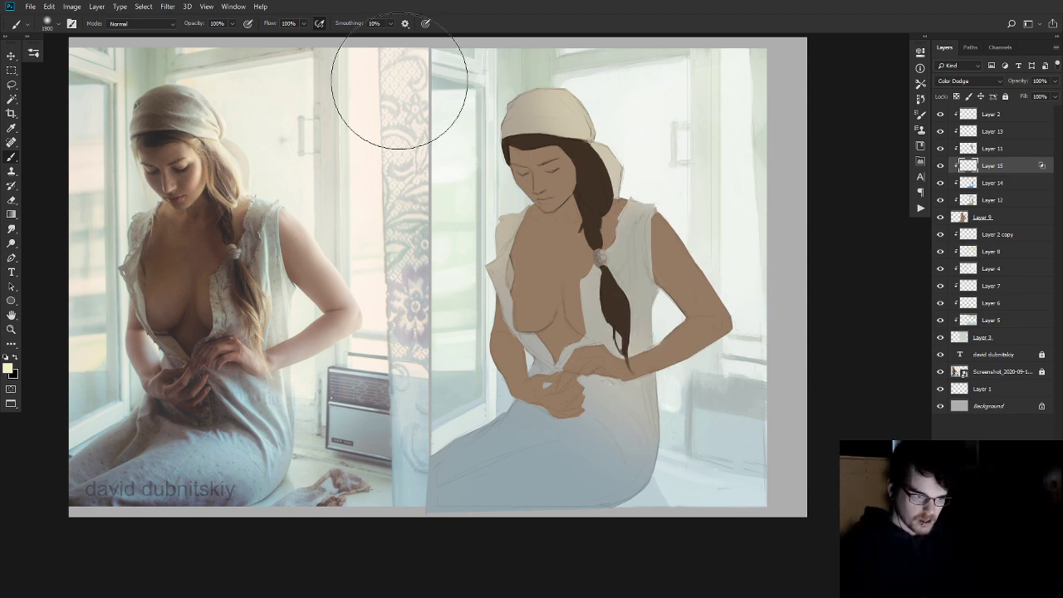
pyautogui.moveTo(191, 26); pyautogui.dragTo(160, 34)
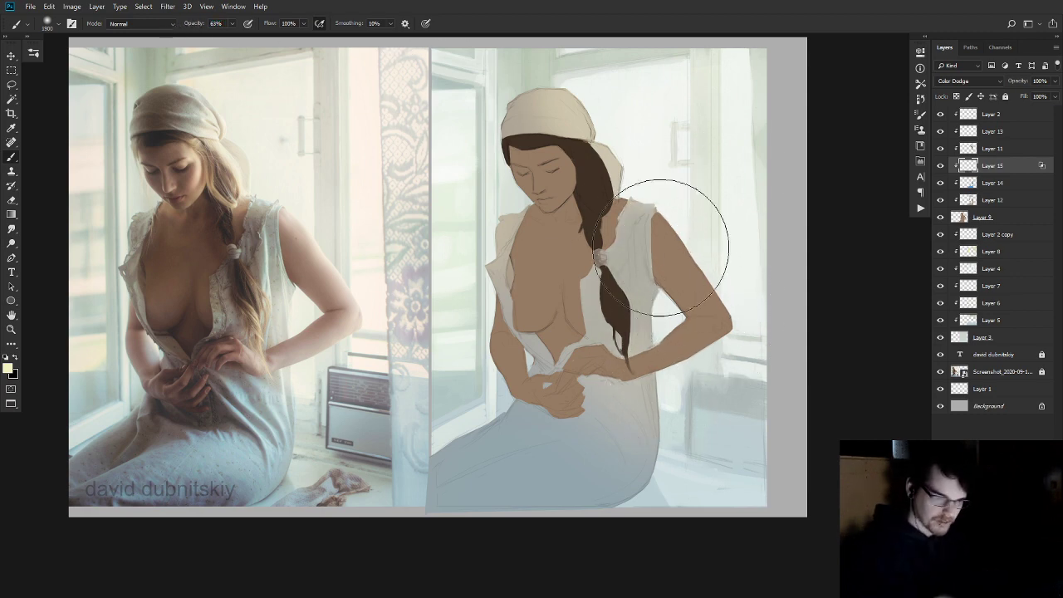
# - Brush the pale yellow glow along the dress's side beneath the arm and erase the excess around the shoulder with a smaller eraser
pyautogui.moveTo(710, 222)
pyautogui.mouseDown()
pyautogui.moveTo(694, 259)
pyautogui.moveTo(696, 343)
pyautogui.moveTo(697, 251)
pyautogui.moveTo(665, 230)
pyautogui.mouseUp()
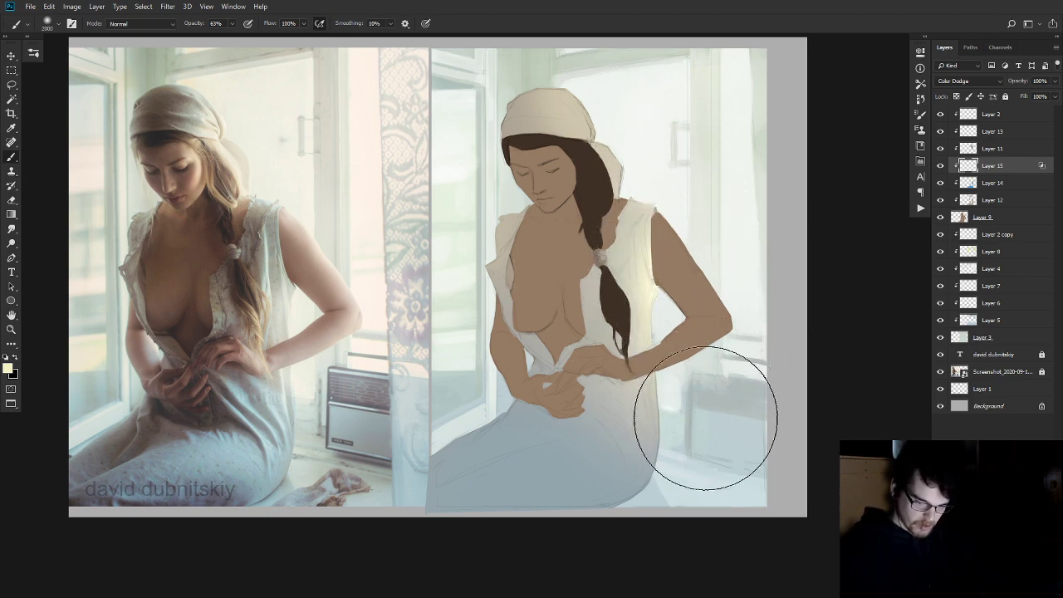
pyautogui.press('e')
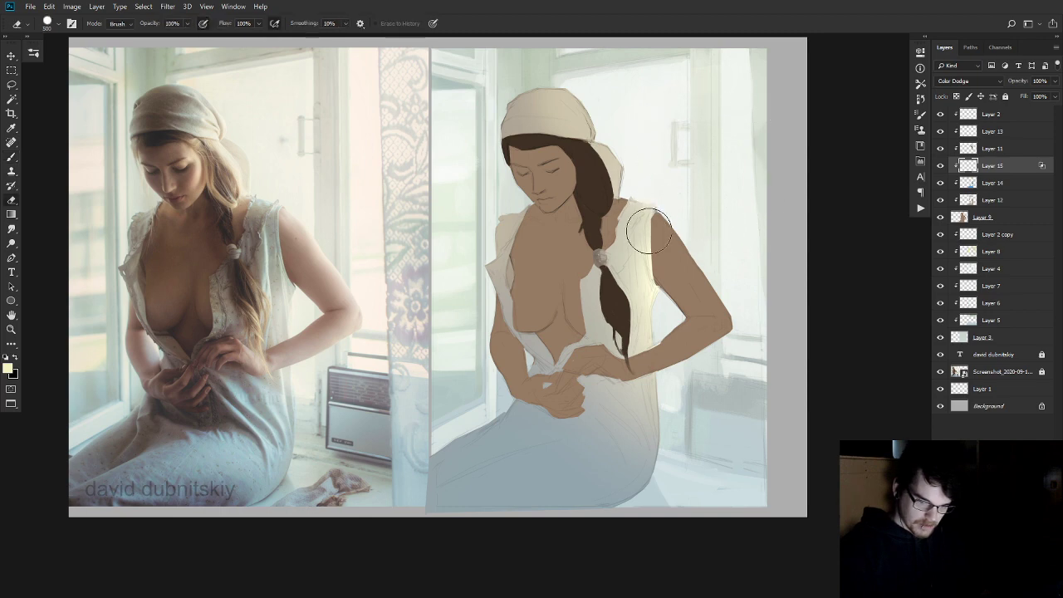
pyautogui.moveTo(644, 236)
pyautogui.mouseDown()
pyautogui.moveTo(632, 275)
pyautogui.moveTo(629, 241)
pyautogui.mouseUp()
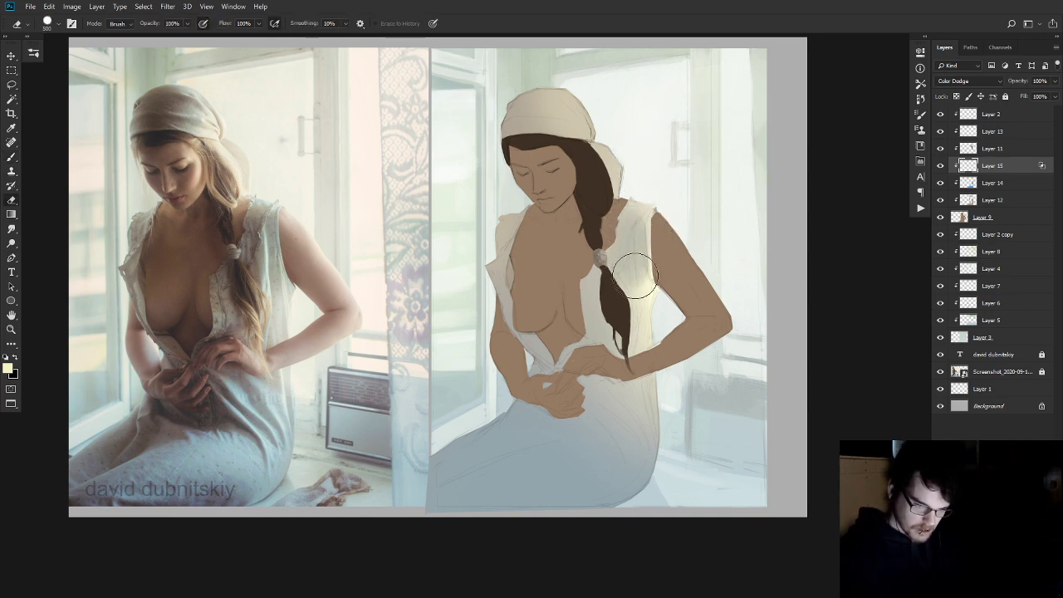
pyautogui.press('[')
pyautogui.press('[')
pyautogui.press('[')
pyautogui.press('[')
pyautogui.press('[')
pyautogui.press('[')
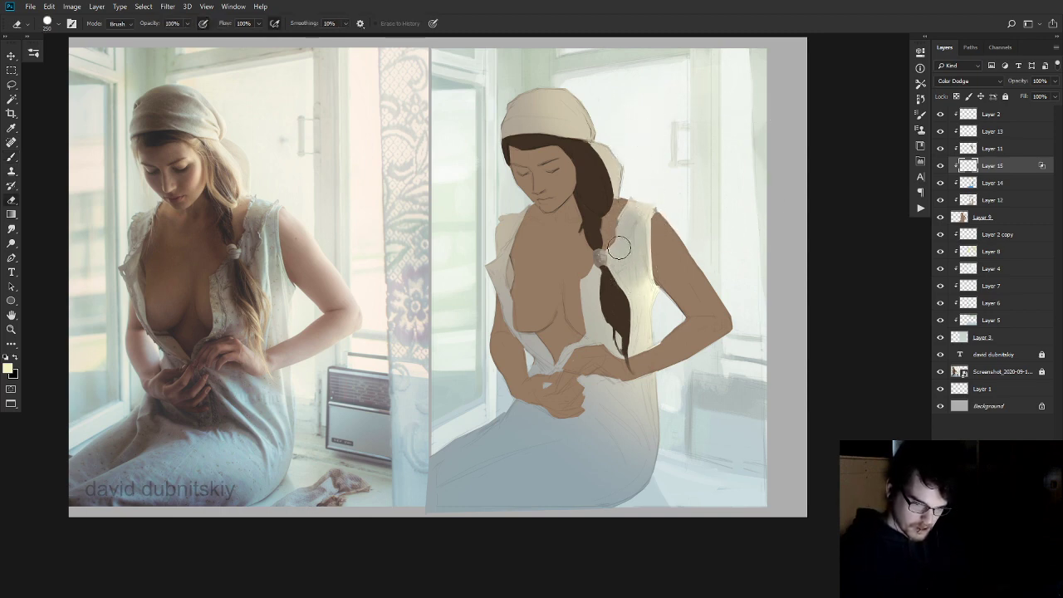
pyautogui.moveTo(639, 216)
pyautogui.mouseDown()
pyautogui.moveTo(640, 281)
pyautogui.moveTo(639, 220)
pyautogui.moveTo(650, 278)
pyautogui.moveTo(651, 239)
pyautogui.moveTo(657, 255)
pyautogui.moveTo(653, 267)
pyautogui.moveTo(647, 239)
pyautogui.moveTo(621, 299)
pyautogui.moveTo(610, 294)
pyautogui.moveTo(616, 319)
pyautogui.moveTo(644, 280)
pyautogui.moveTo(638, 367)
pyautogui.moveTo(654, 287)
pyautogui.moveTo(634, 260)
pyautogui.moveTo(639, 225)
pyautogui.moveTo(637, 290)
pyautogui.moveTo(655, 285)
pyautogui.moveTo(653, 360)
pyautogui.moveTo(663, 274)
pyautogui.moveTo(687, 264)
pyautogui.mouseUp()
# - Apply a Hue/Saturation adjustment to the Color Dodge layer with hue +95 and saturation -29
pyautogui.hotkey('ctrl', 'u')
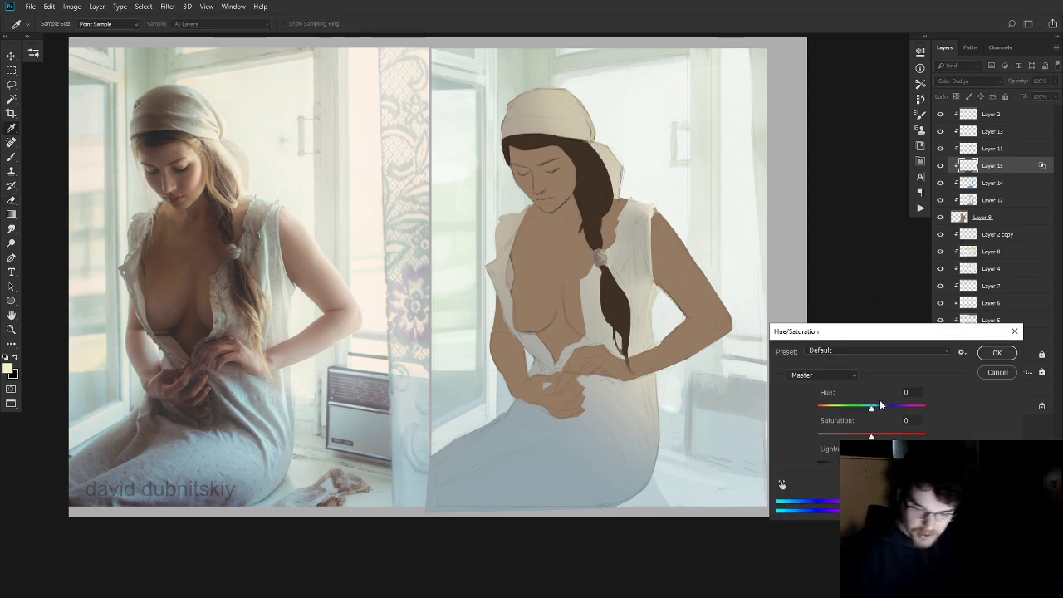
pyautogui.press('Tab')
pyautogui.write('-29')
pyautogui.hotkey('shift', 'Up')
pyautogui.hotkey('shift', 'Up')
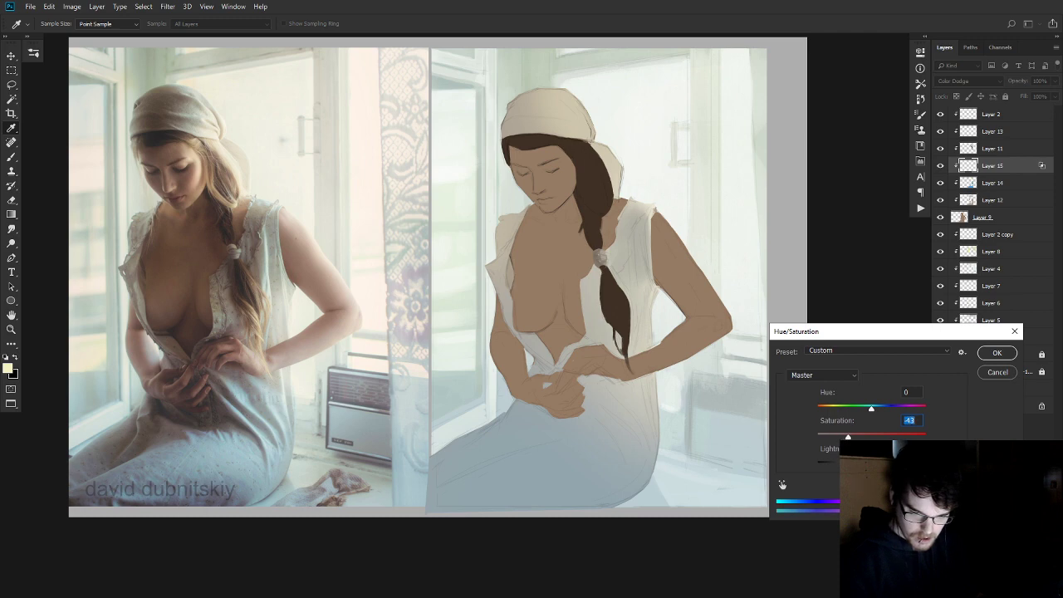
pyautogui.press('Tab')
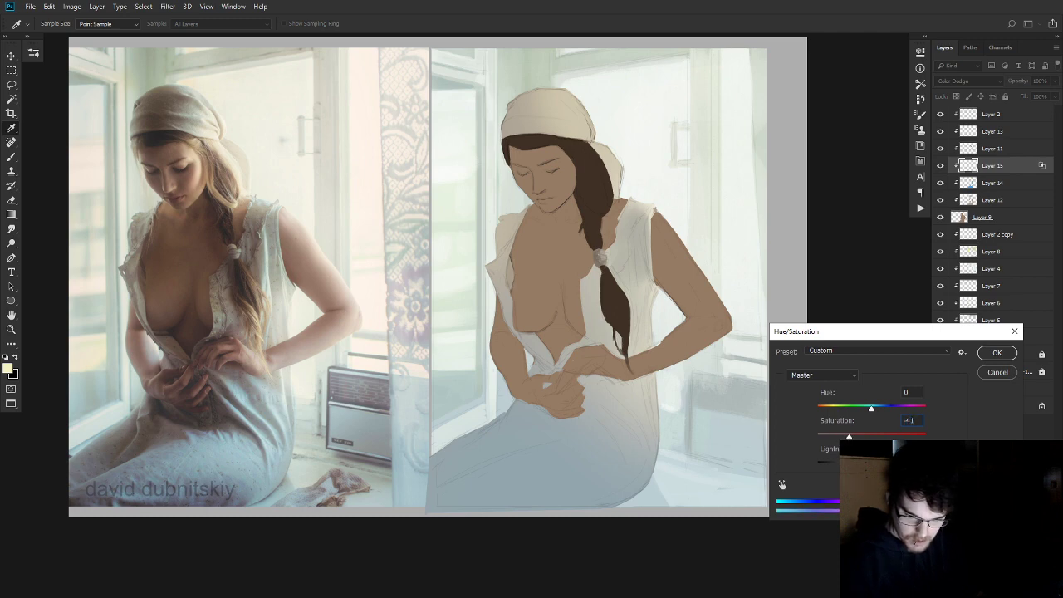
pyautogui.moveTo(869, 409)
pyautogui.mouseDown()
pyautogui.moveTo(924, 408)
pyautogui.moveTo(885, 410)
pyautogui.moveTo(921, 409)
pyautogui.moveTo(908, 415)
pyautogui.mouseUp()
pyautogui.click(878, 437)
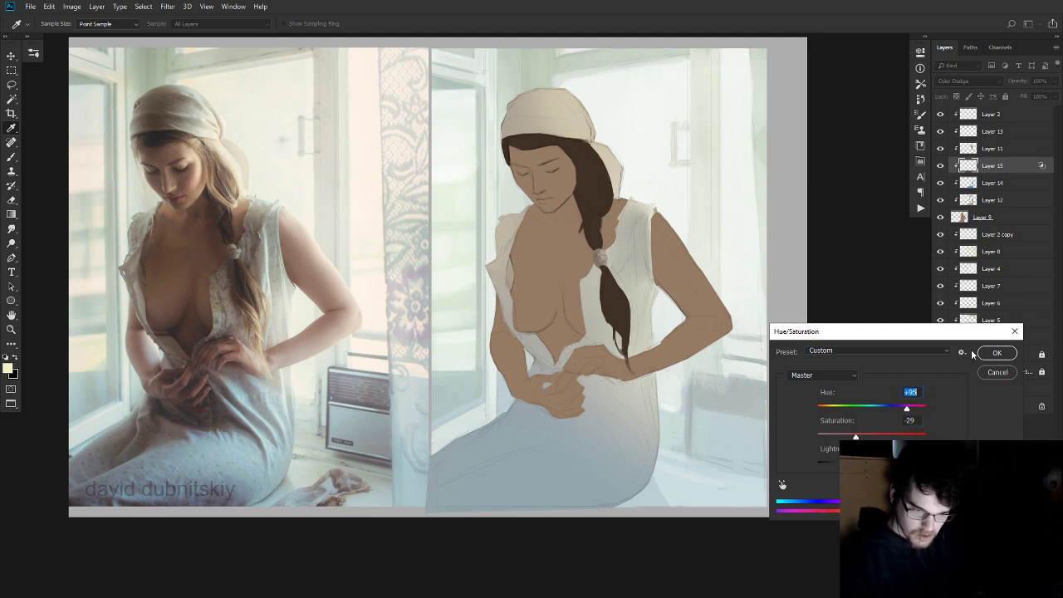
pyautogui.click(997, 352)
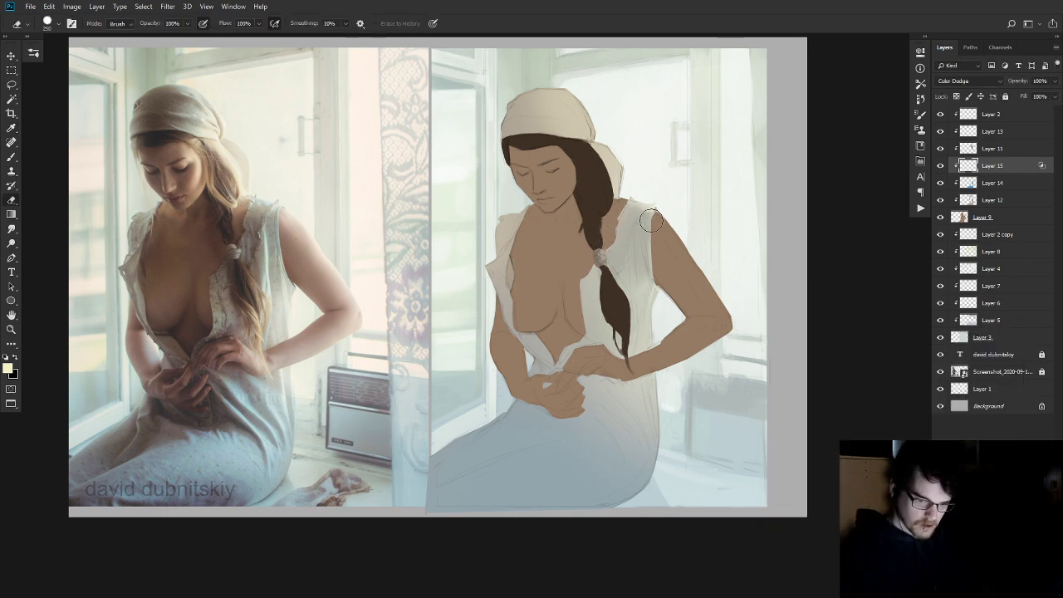
# - Paint more pale yellow glow along the dress's waist and hip edge, smudging and erasing it into fabric folds
pyautogui.press('b')
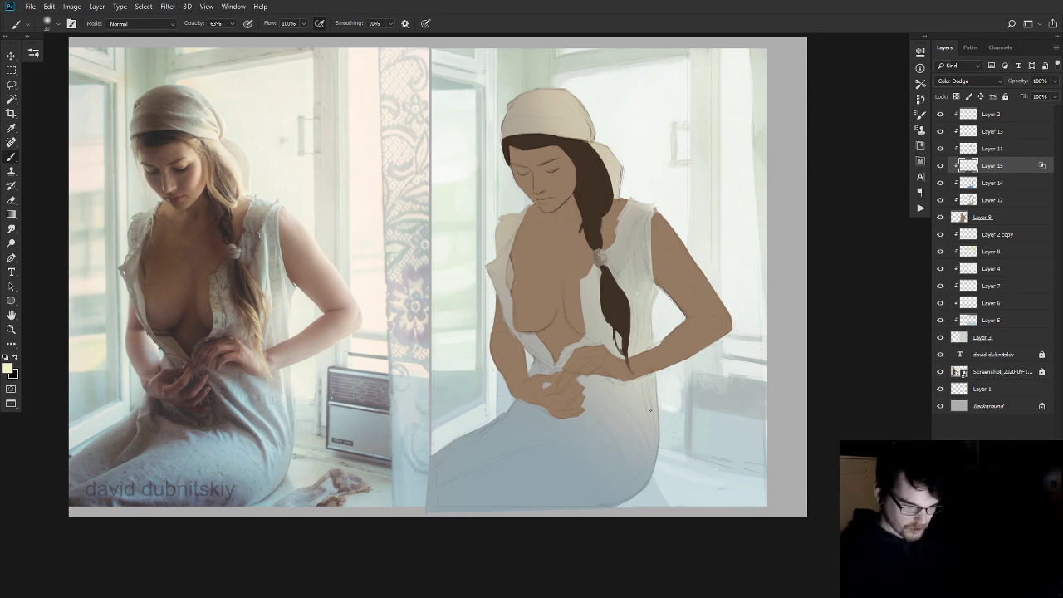
pyautogui.moveTo(648, 375)
pyautogui.mouseDown()
pyautogui.moveTo(660, 459)
pyautogui.moveTo(657, 377)
pyautogui.moveTo(657, 427)
pyautogui.mouseUp()
pyautogui.press('e')
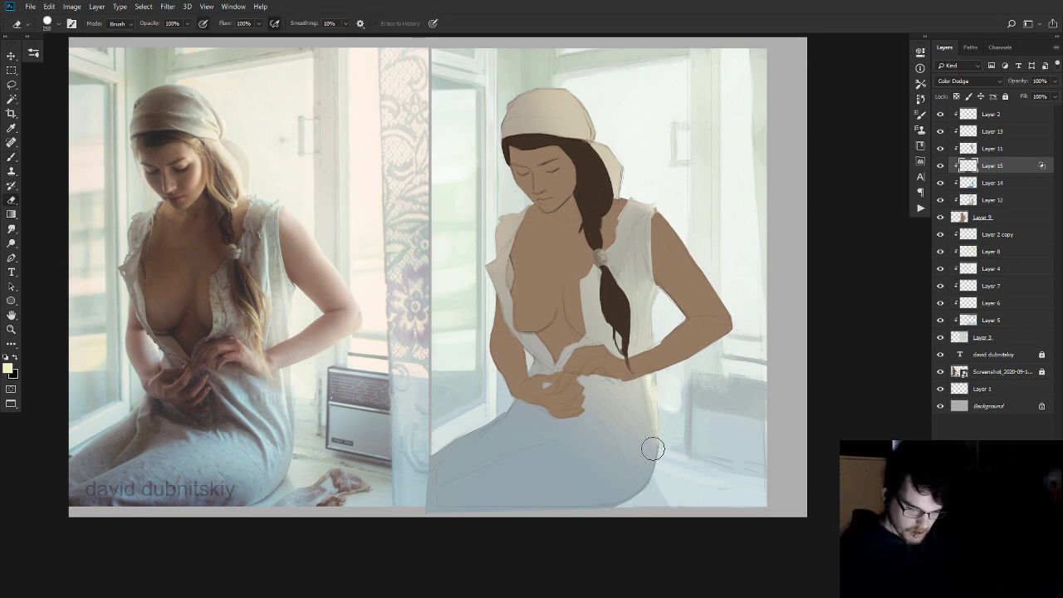
pyautogui.press('b')
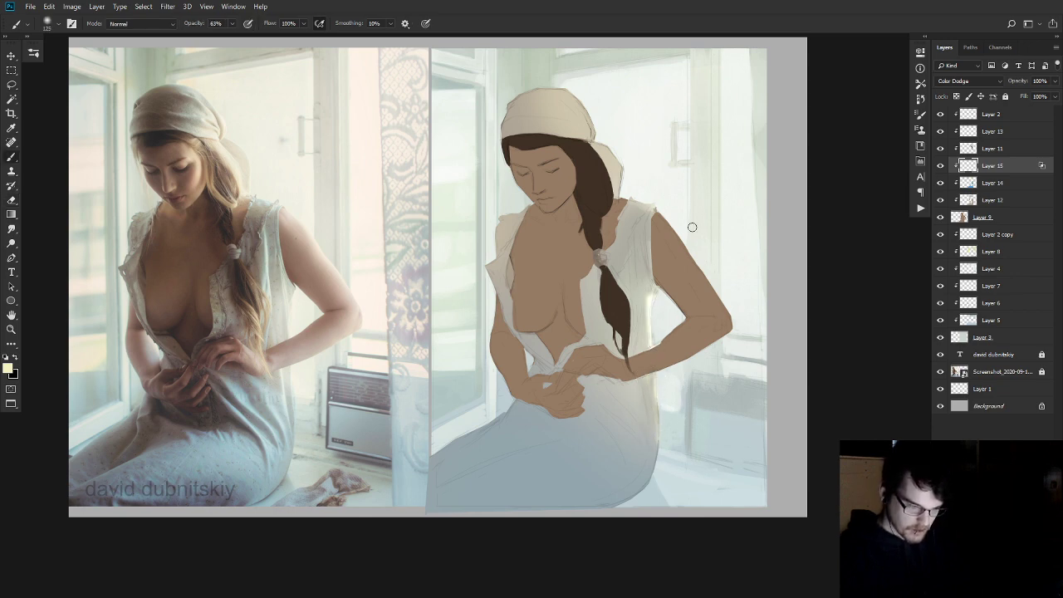
pyautogui.press('e')
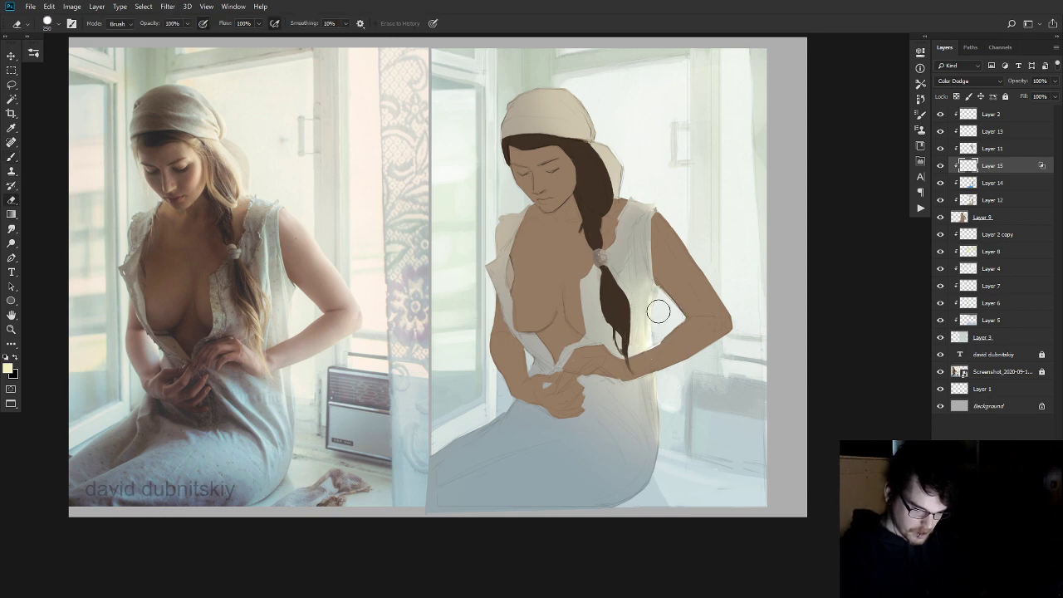
pyautogui.press('b')
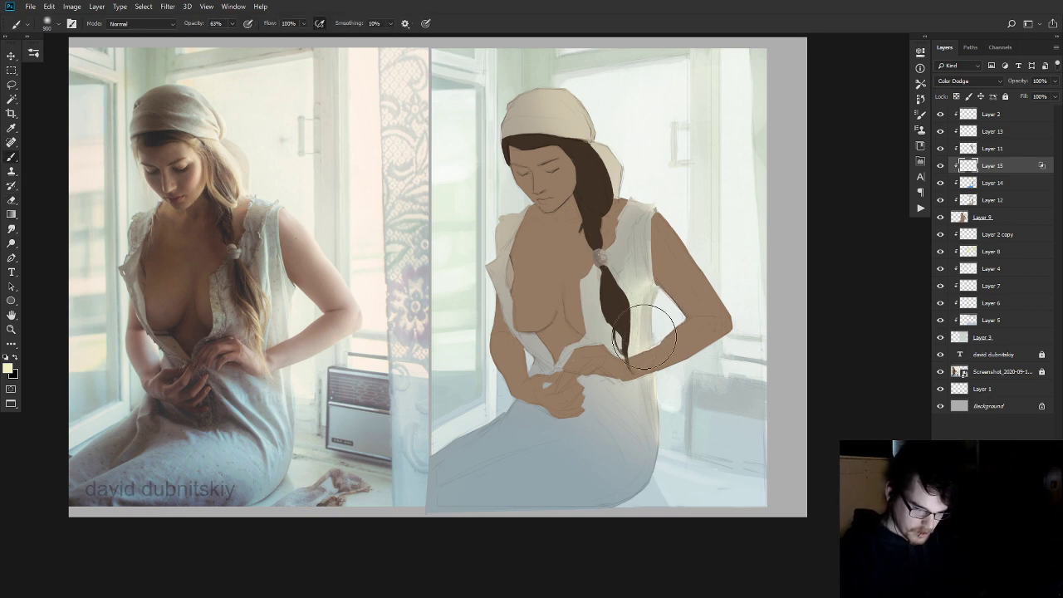
pyautogui.press('r')
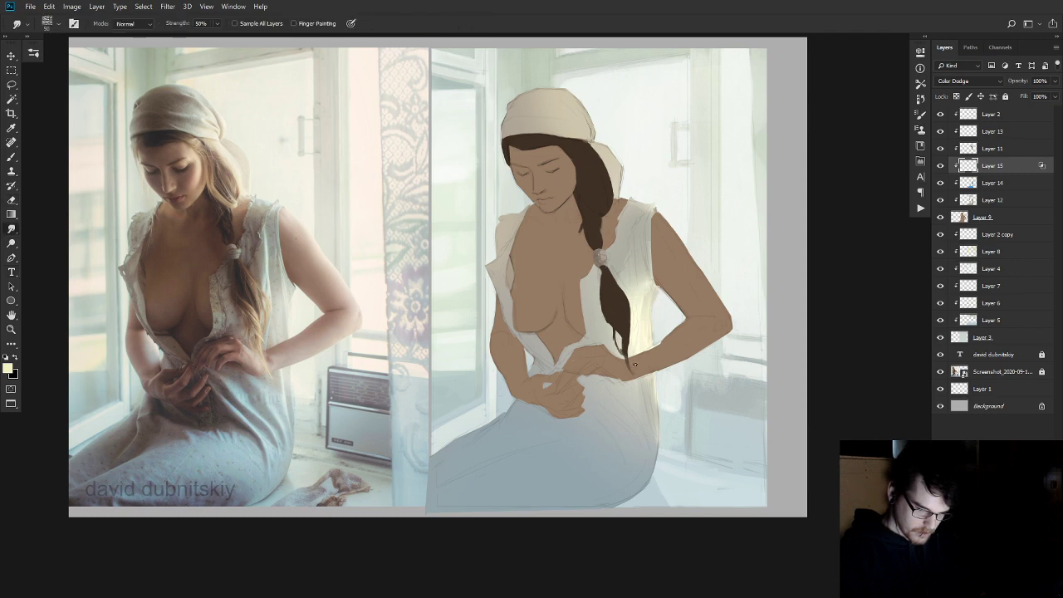
pyautogui.press('e')
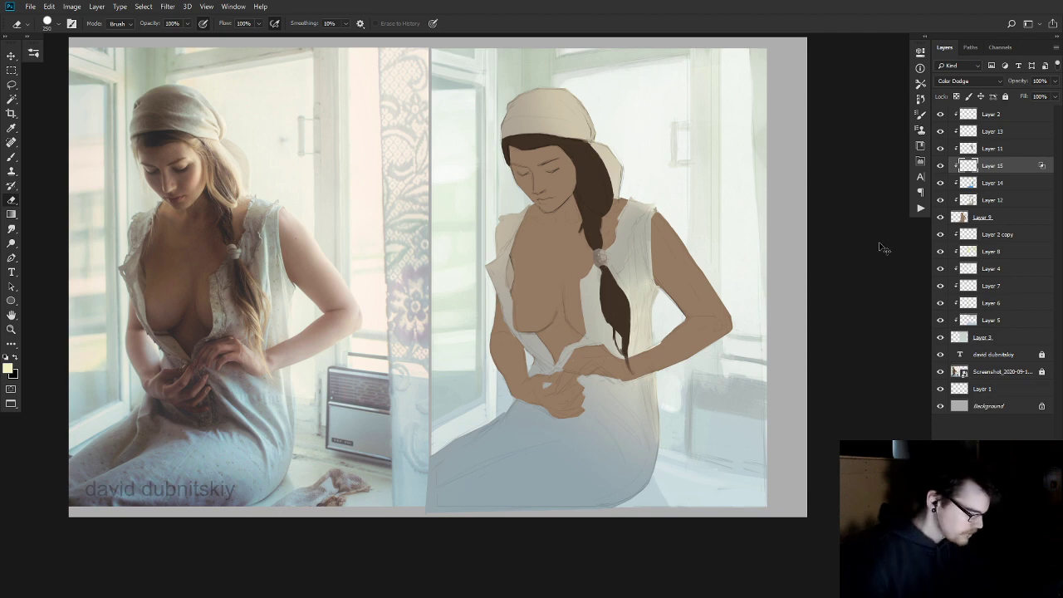
pyautogui.hotkey('ctrl', 'u')
pyautogui.moveTo(873, 417); pyautogui.dragTo(918, 405)
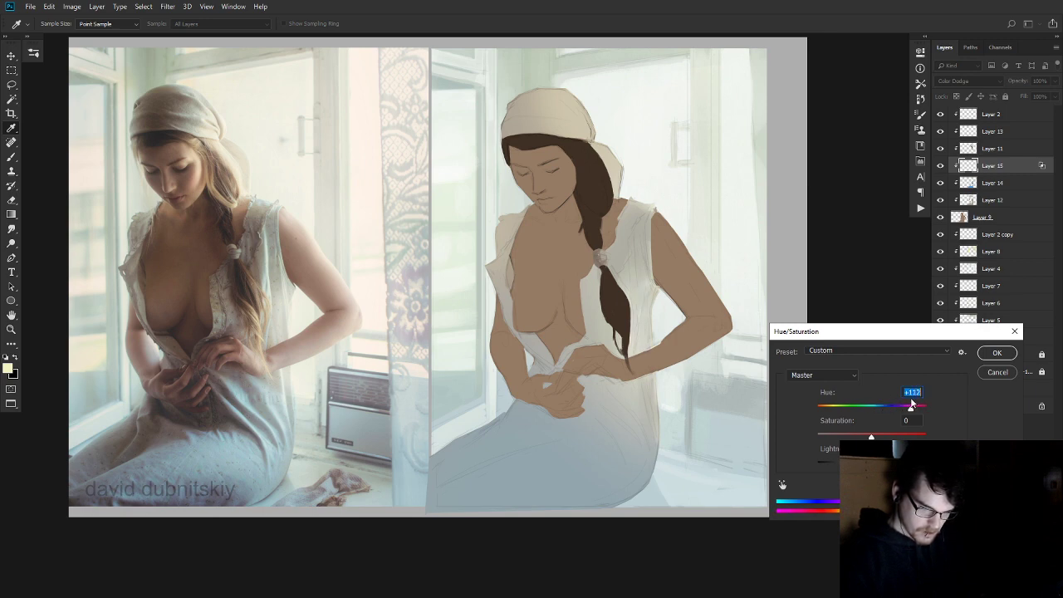
pyautogui.click(1013, 332)
pyautogui.press('e')
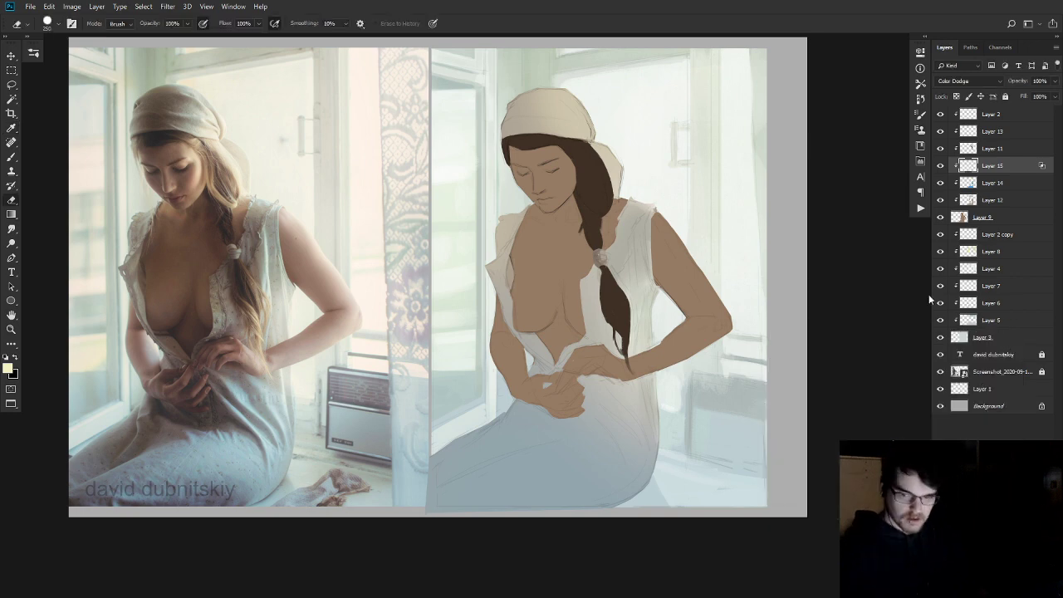
# - Sample a muted grey-green from the dress with the glow layer set to Normal, and restore its Color Dodge blend mode
pyautogui.click(957, 80)
pyautogui.click(952, 91)
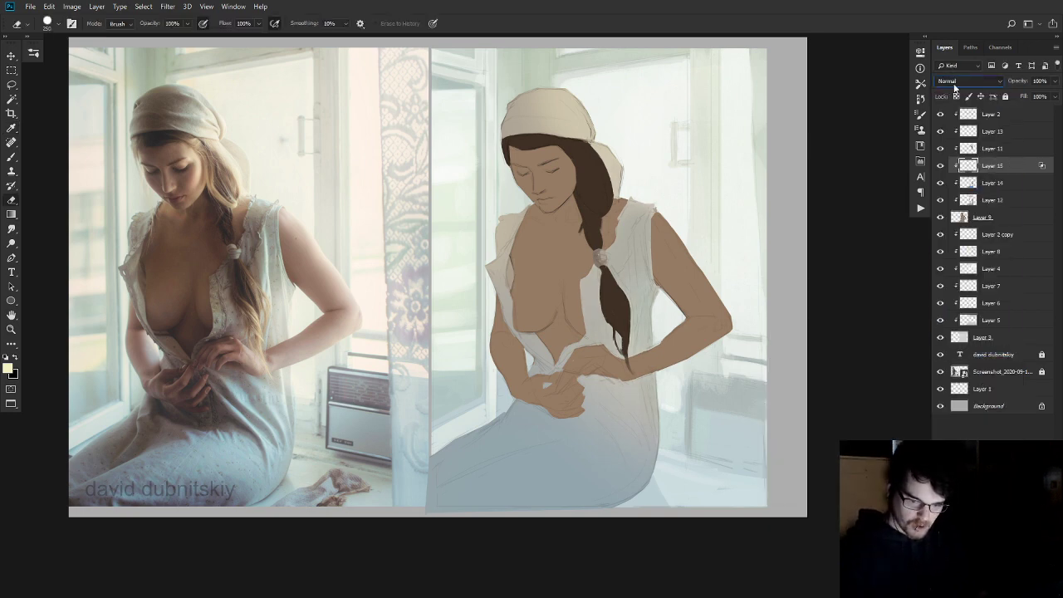
pyautogui.press('b')
pyautogui.keyDown('alt'); pyautogui.click(652, 314); pyautogui.keyUp('alt')
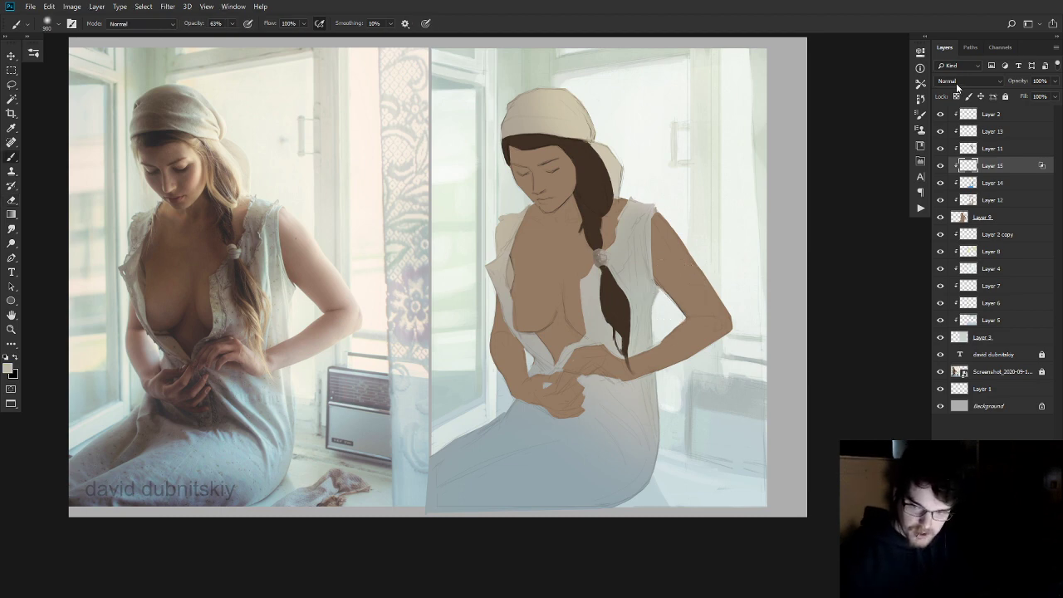
pyautogui.click(959, 82)
pyautogui.click(964, 183)
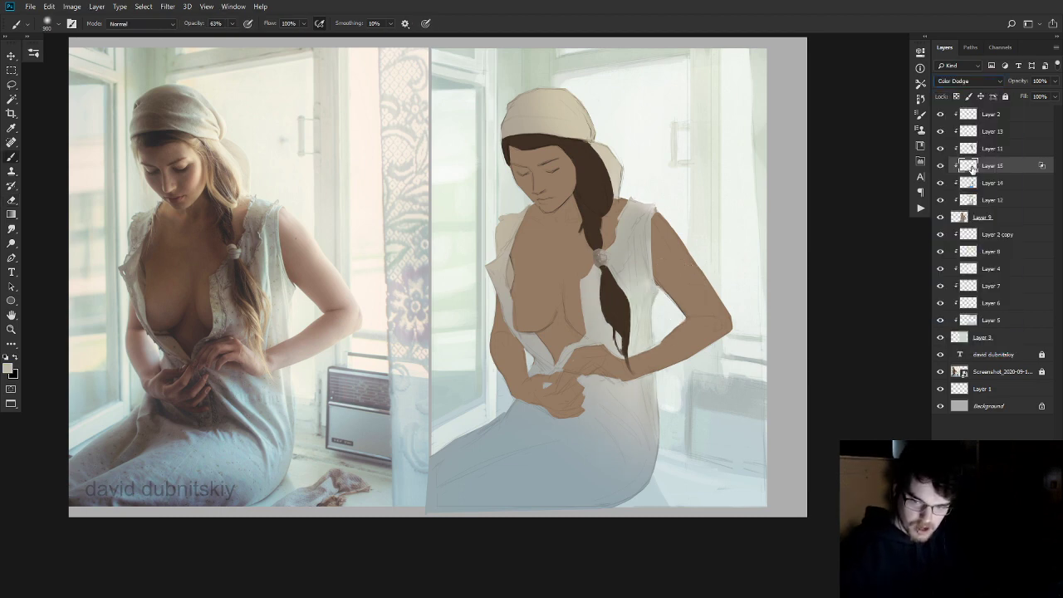
# - Brush the grey-green glow down the dress's side and over the hip with an enlarged brush, erasing the spill beneath the arm
pyautogui.moveTo(640, 249); pyautogui.dragTo(648, 404)
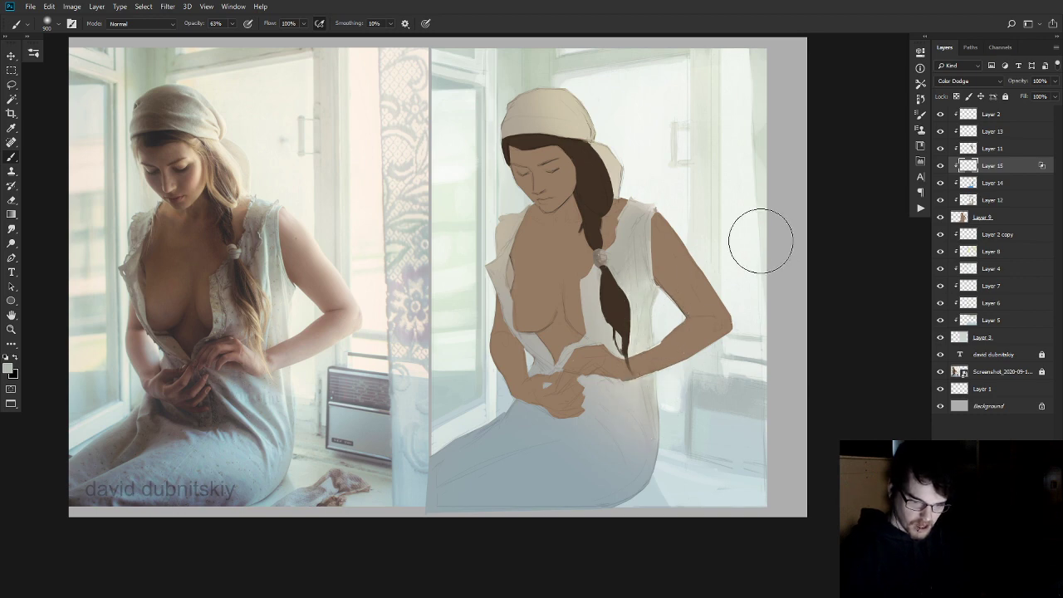
pyautogui.press(']')
pyautogui.press(']')
pyautogui.press(']')
pyautogui.press(']')
pyautogui.press(']')
pyautogui.moveTo(645, 413)
pyautogui.mouseDown()
pyautogui.moveTo(665, 481)
pyautogui.moveTo(645, 400)
pyautogui.moveTo(604, 393)
pyautogui.moveTo(653, 474)
pyautogui.mouseUp()
pyautogui.press('e')
pyautogui.moveTo(699, 317)
pyautogui.mouseDown()
pyautogui.moveTo(663, 293)
pyautogui.moveTo(664, 333)
pyautogui.moveTo(667, 310)
pyautogui.mouseUp()
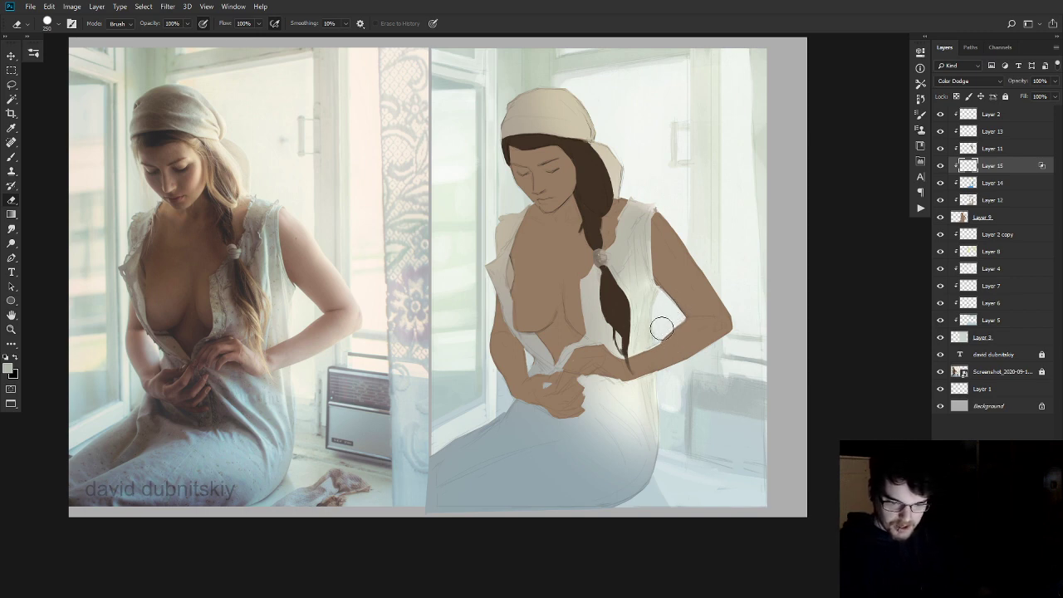
# - Soften the glow on the dress's side between the braid and the arm with a much larger eraser
pyautogui.press(']')
pyautogui.press(']')
pyautogui.press(']')
pyautogui.press(']')
pyautogui.press(']')
pyautogui.press(']')
pyautogui.press(']')
pyautogui.press(']')
pyautogui.press(']')
pyautogui.moveTo(634, 270)
pyautogui.mouseDown()
pyautogui.moveTo(635, 441)
pyautogui.moveTo(601, 391)
pyautogui.moveTo(653, 344)
pyautogui.mouseUp()
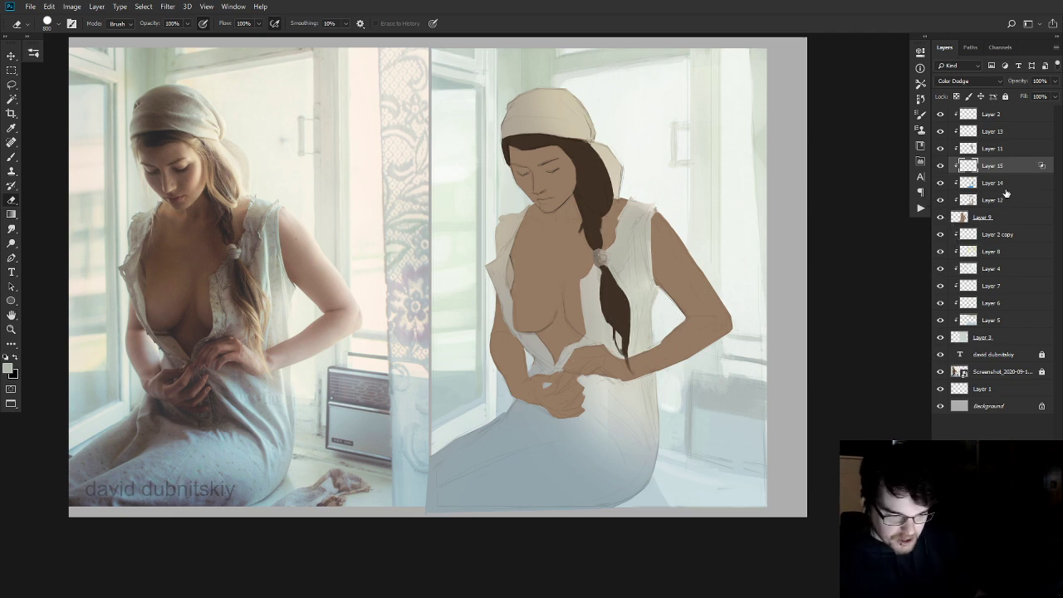
# - Try a new Color Dodge layer above Layer 2 copy with Transparency Shapes Layer turned off
pyautogui.click(995, 234)
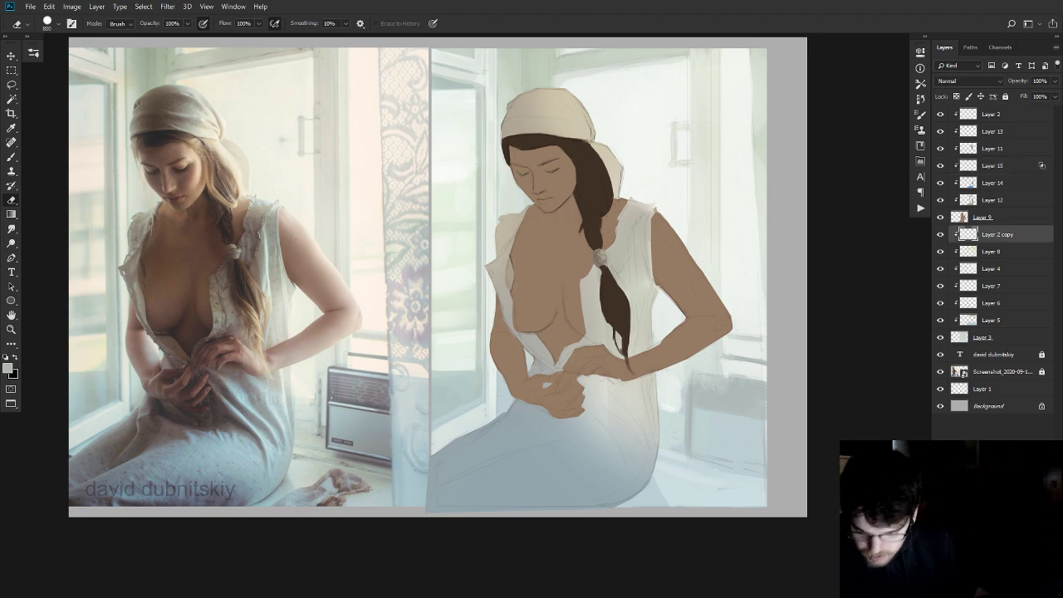
pyautogui.hotkey('ctrl', 'shift', 'alt', 'n')
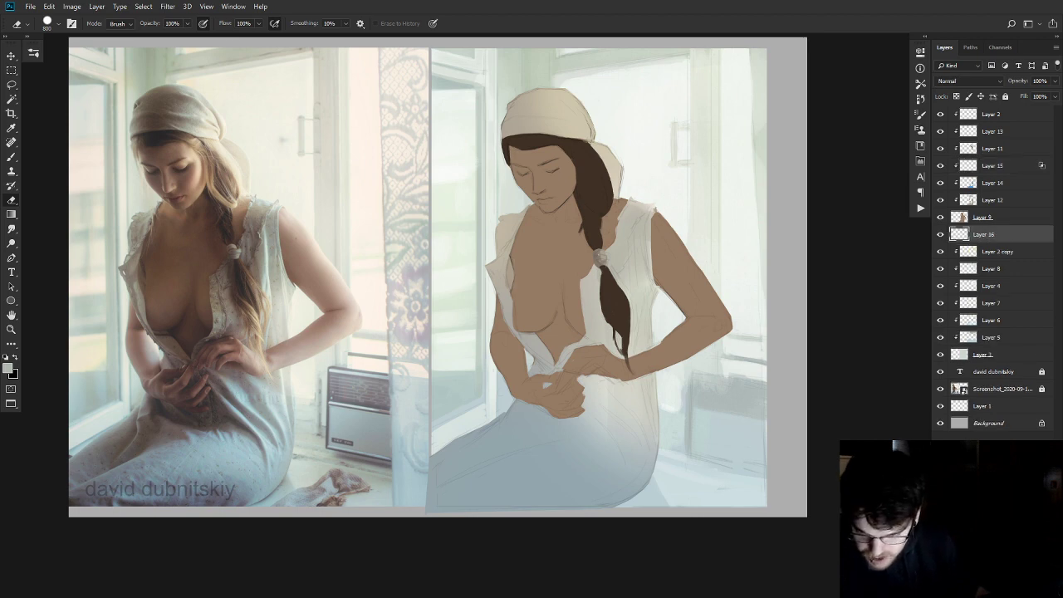
pyautogui.click(955, 82)
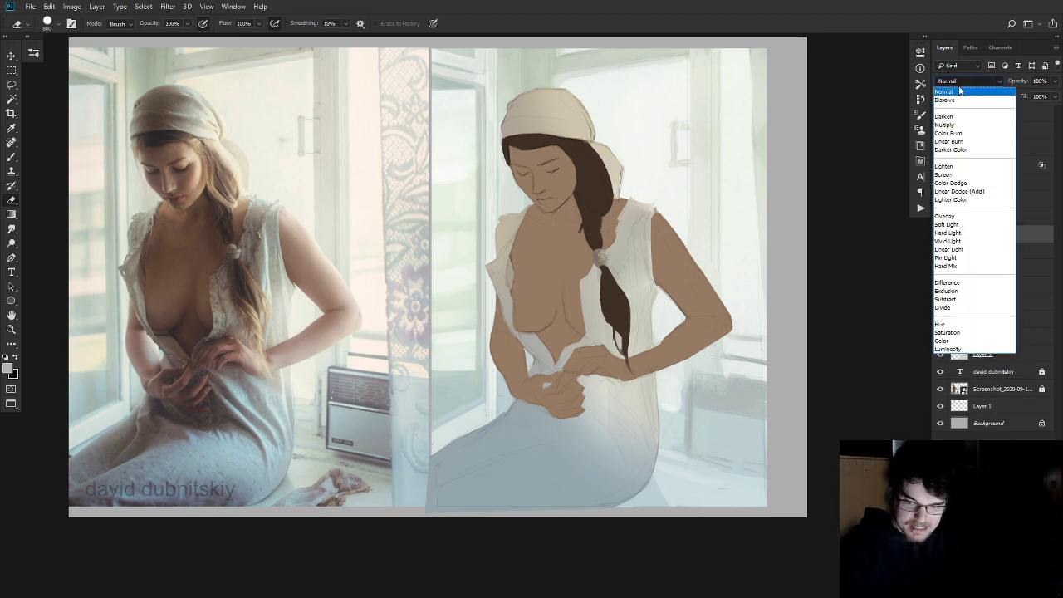
pyautogui.click(971, 184)
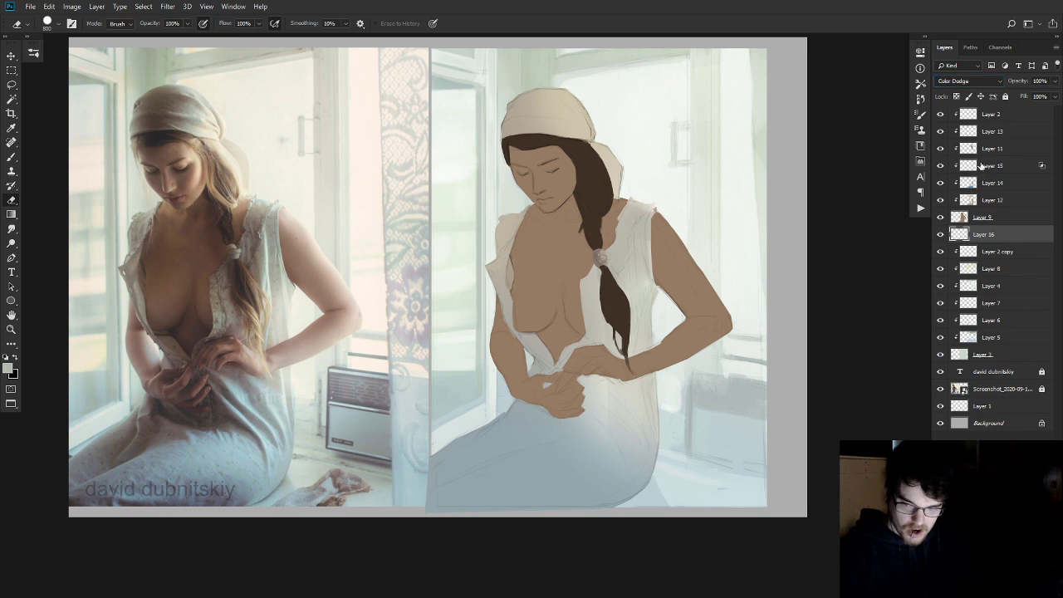
pyautogui.doubleClick(1040, 238)
pyautogui.click(633, 220)
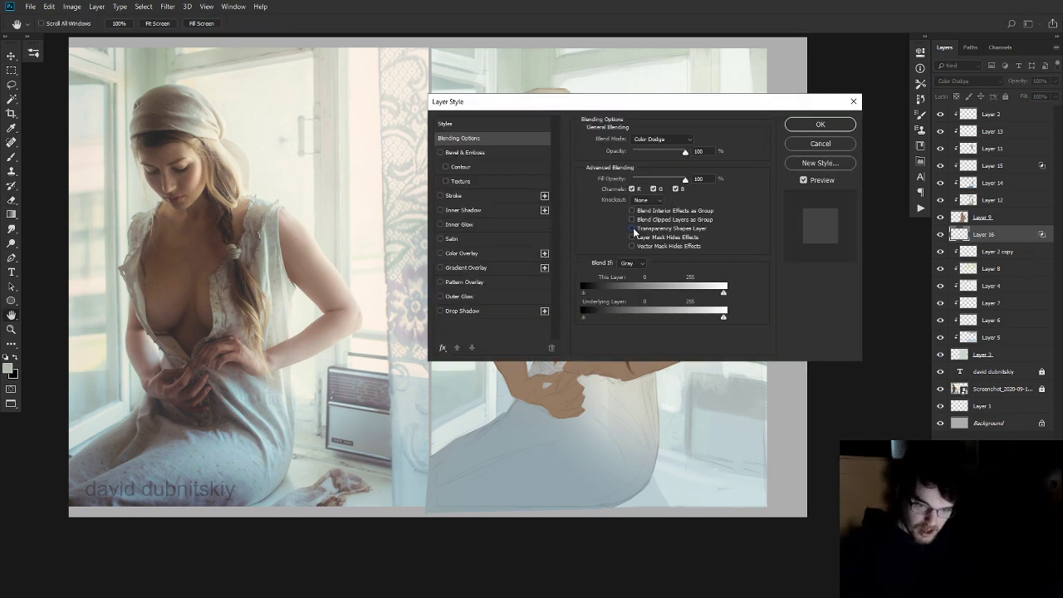
pyautogui.click(817, 124)
pyautogui.press('b')
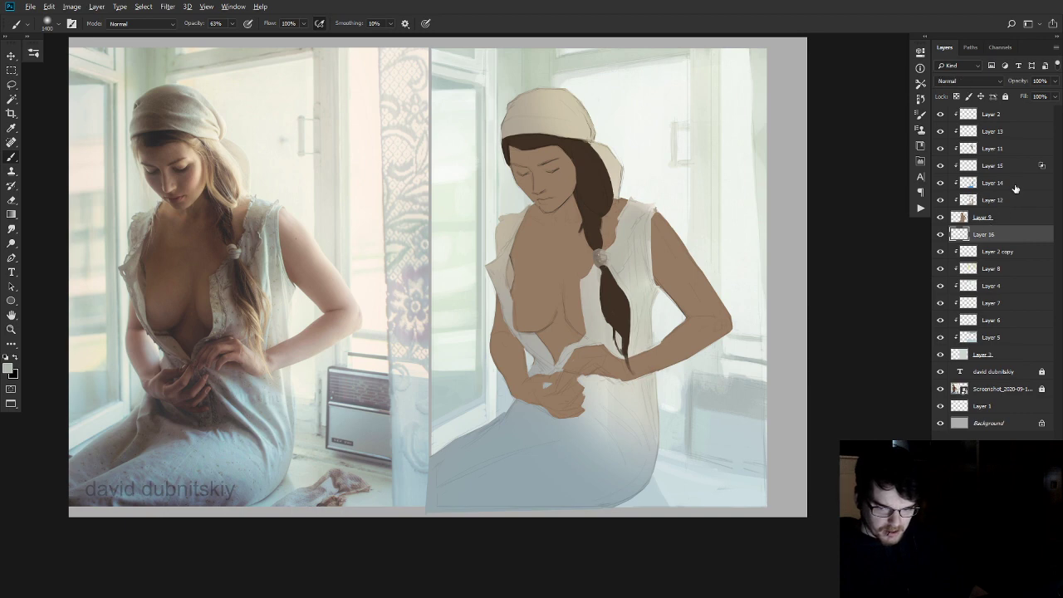
pyautogui.hotkey('ctrl', 'z')
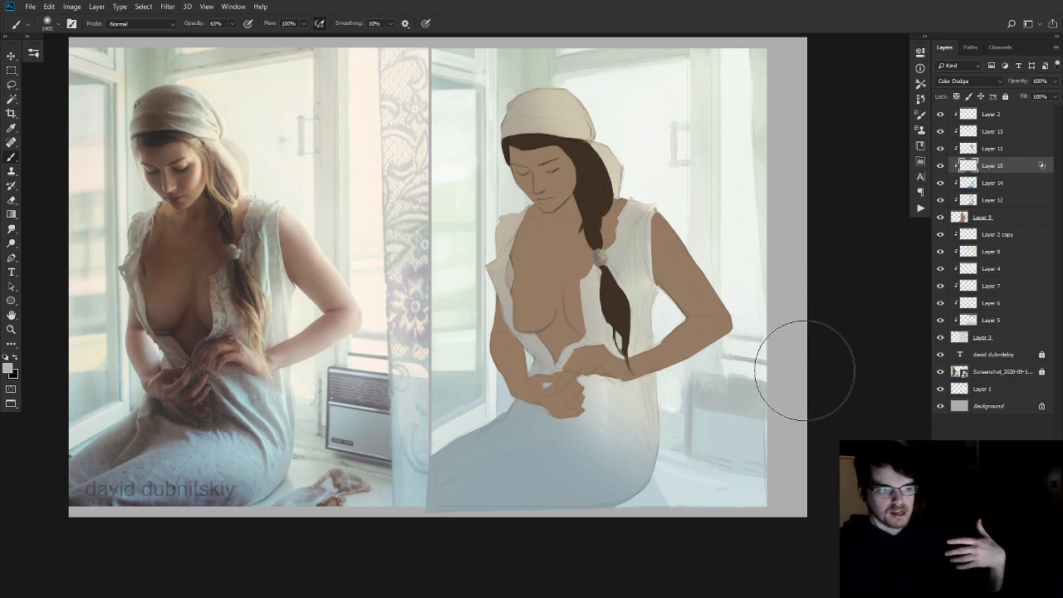
# - Toggle the visibility of Layer 11 and Layer 15 to compare their effect on the dress
pyautogui.click(1020, 115)
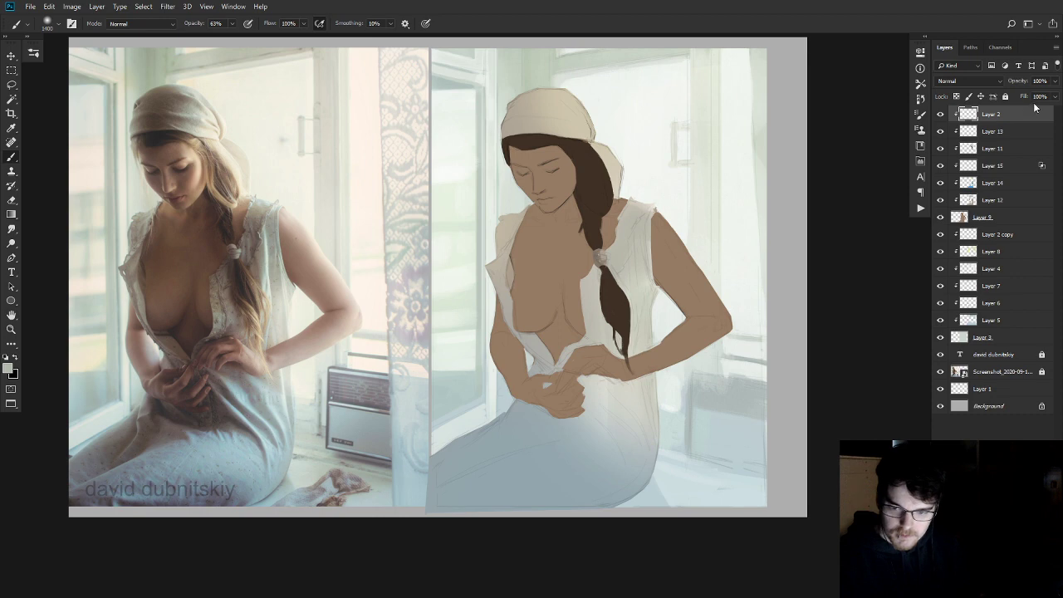
pyautogui.click(940, 149)
pyautogui.click(941, 149)
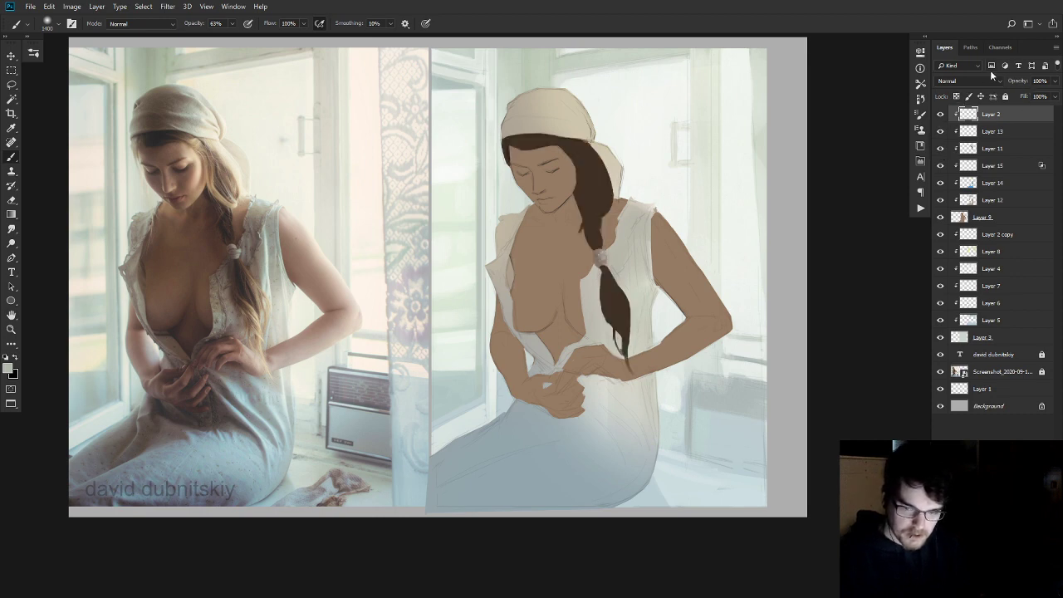
pyautogui.click(940, 166)
pyautogui.click(940, 165)
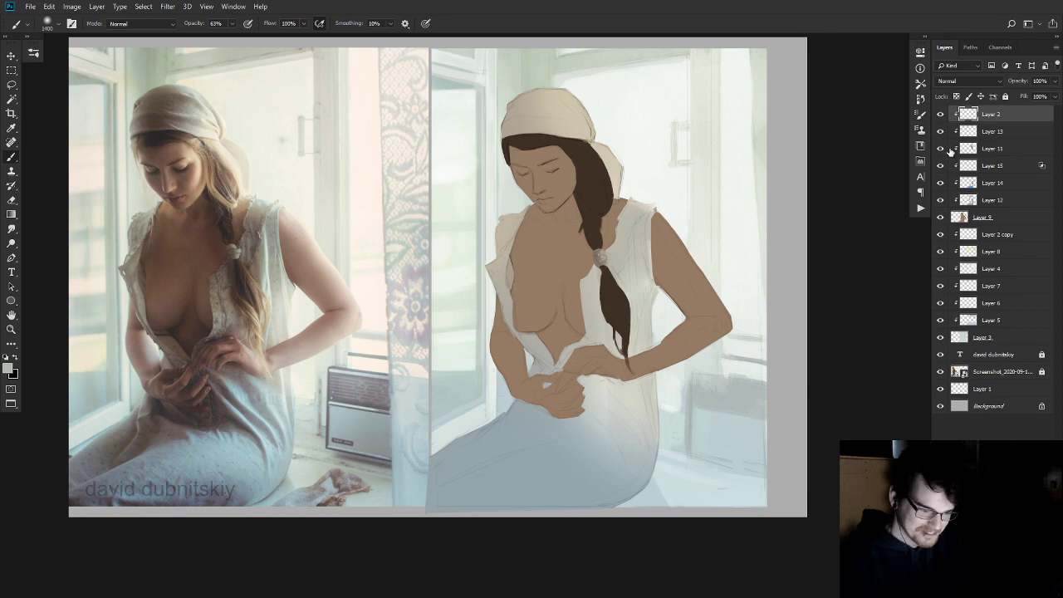
# - Try a new clipped layer in Multiply mode directly above Layer 15
pyautogui.click(987, 166)
pyautogui.hotkey('ctrl', 'shift', 'alt', 'n')
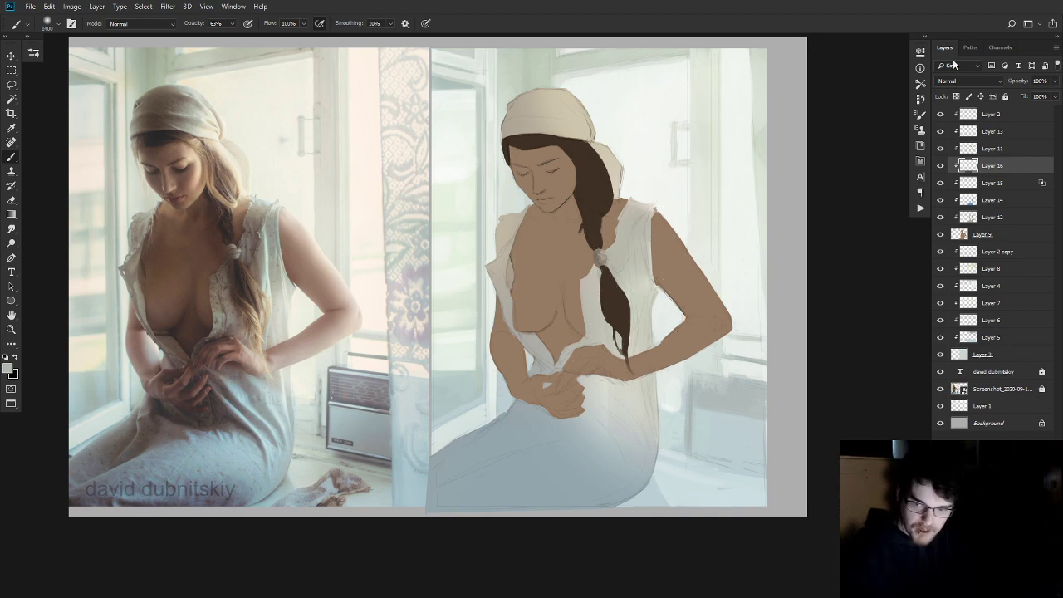
pyautogui.click(963, 81)
pyautogui.click(964, 112)
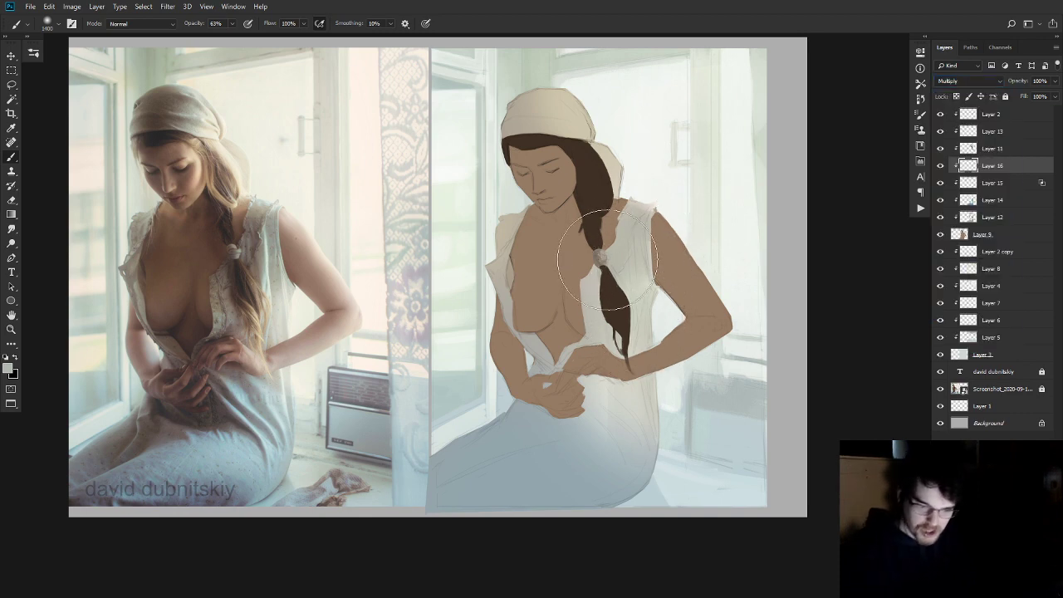
# - Shrink the brush and switch it to a textured tip suited to the dress's fabric shading
pyautogui.press('[')
pyautogui.press('[')
pyautogui.press('[')
pyautogui.press('[')
pyautogui.press('[')
pyautogui.press('[')
pyautogui.press('[')
pyautogui.press('[')
pyautogui.press('[')
pyautogui.press('[')
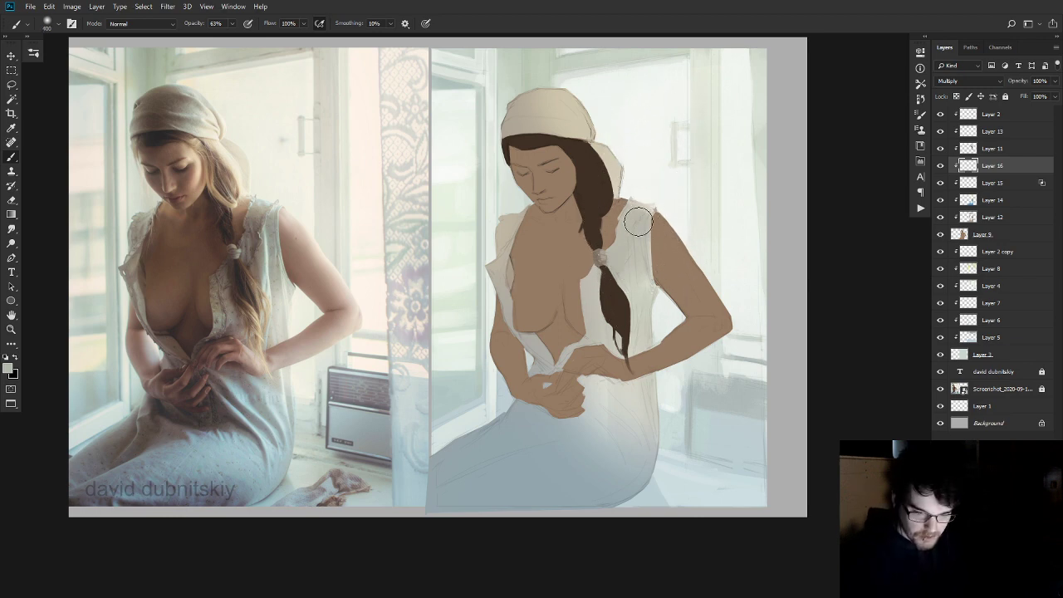
pyautogui.rightClick(639, 220)
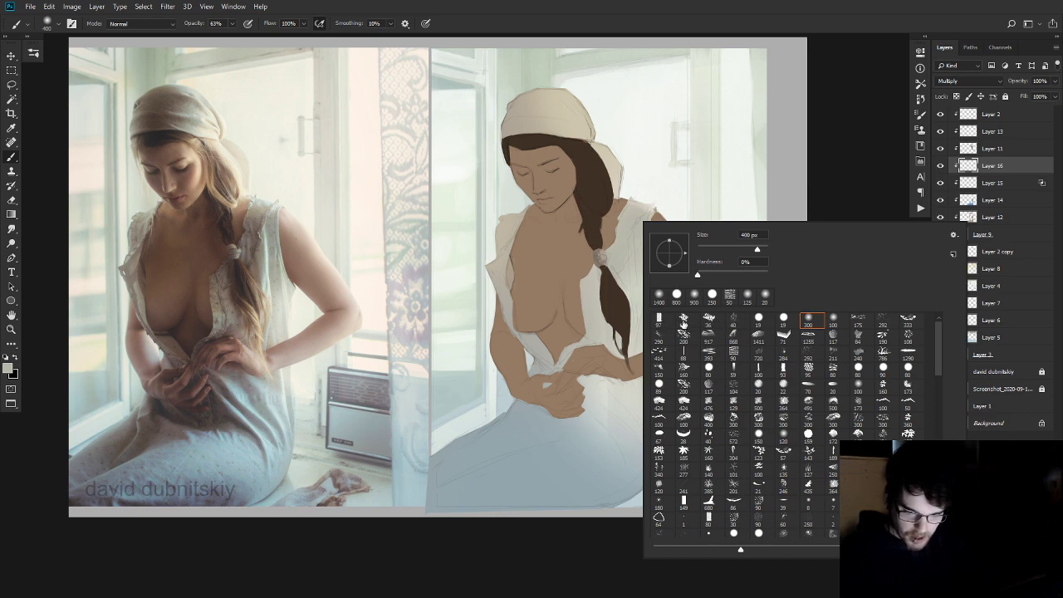
pyautogui.click(732, 320)
pyautogui.click(866, 161)
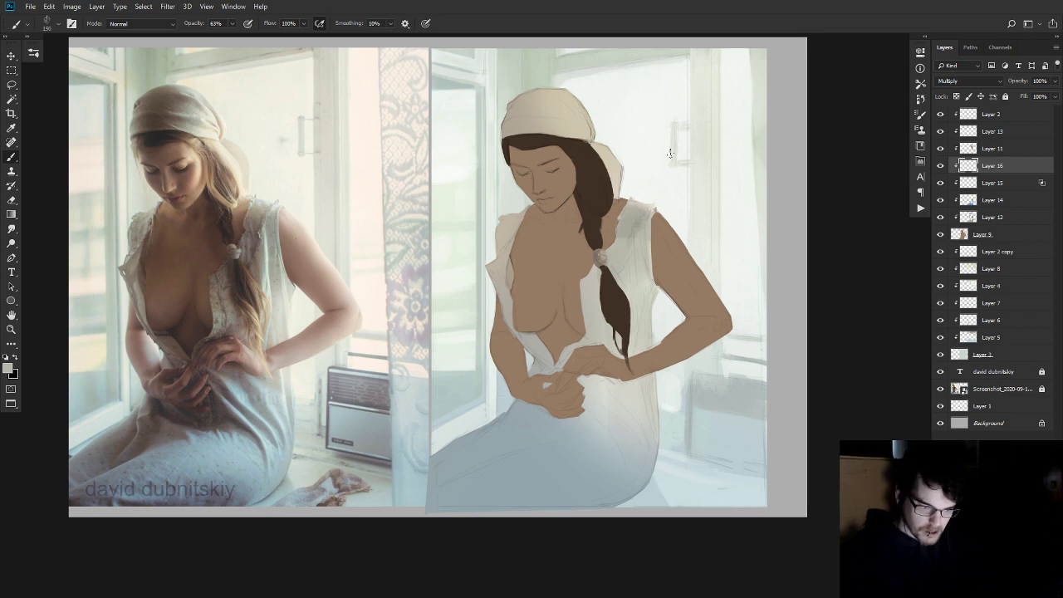
# - Try muted grey strokes on the dress's shoulder beside the braid on the Multiply layer
pyautogui.press('i')
pyautogui.moveTo(698, 287); pyautogui.dragTo(698, 232)
pyautogui.click(566, 215)
pyautogui.click(796, 160)
pyautogui.press('b')
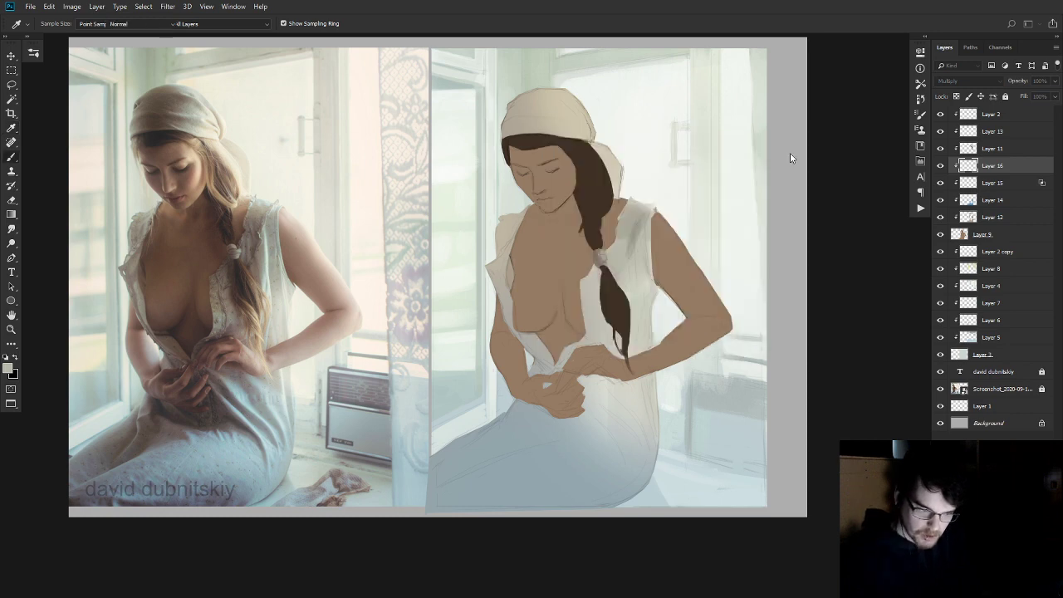
pyautogui.moveTo(648, 211); pyautogui.dragTo(638, 279)
pyautogui.keyDown('alt'); pyautogui.click(640, 233); pyautogui.keyUp('alt')
pyautogui.moveTo(635, 199); pyautogui.dragTo(639, 274)
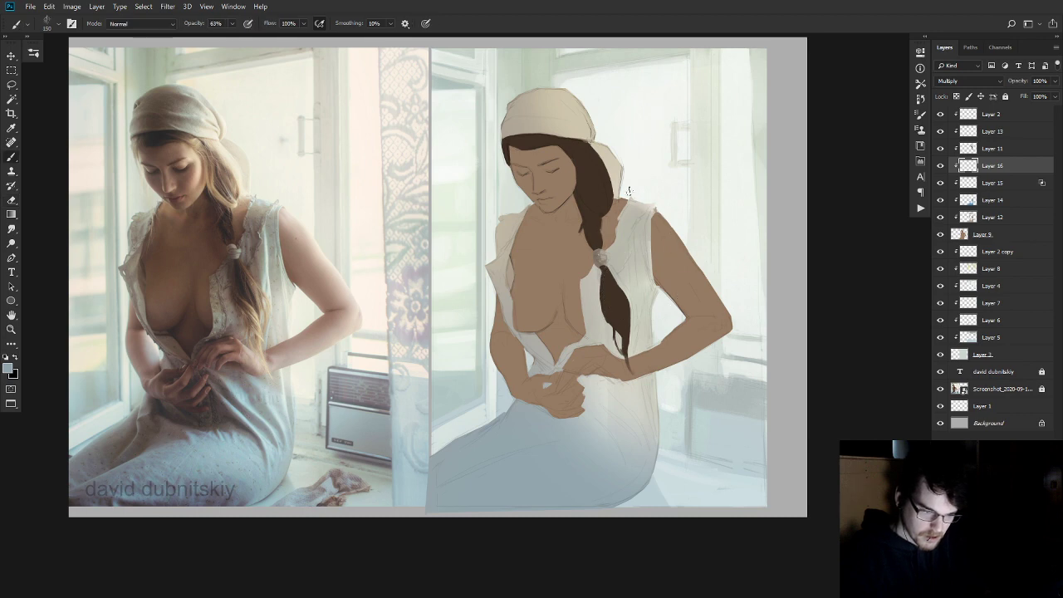
# - Try shading from the dress's shoulder to the fabric beside the braid with sampled greys, testing a warmer foreground colour
pyautogui.moveTo(634, 210)
pyautogui.mouseDown()
pyautogui.moveTo(610, 278)
pyautogui.moveTo(600, 270)
pyautogui.moveTo(591, 282)
pyautogui.moveTo(603, 265)
pyautogui.moveTo(590, 287)
pyautogui.moveTo(596, 277)
pyautogui.moveTo(591, 332)
pyautogui.mouseUp()
pyautogui.keyDown('alt'); pyautogui.click(598, 272); pyautogui.keyUp('alt')
pyautogui.keyDown('alt'); pyautogui.click(598, 270); pyautogui.keyUp('alt')
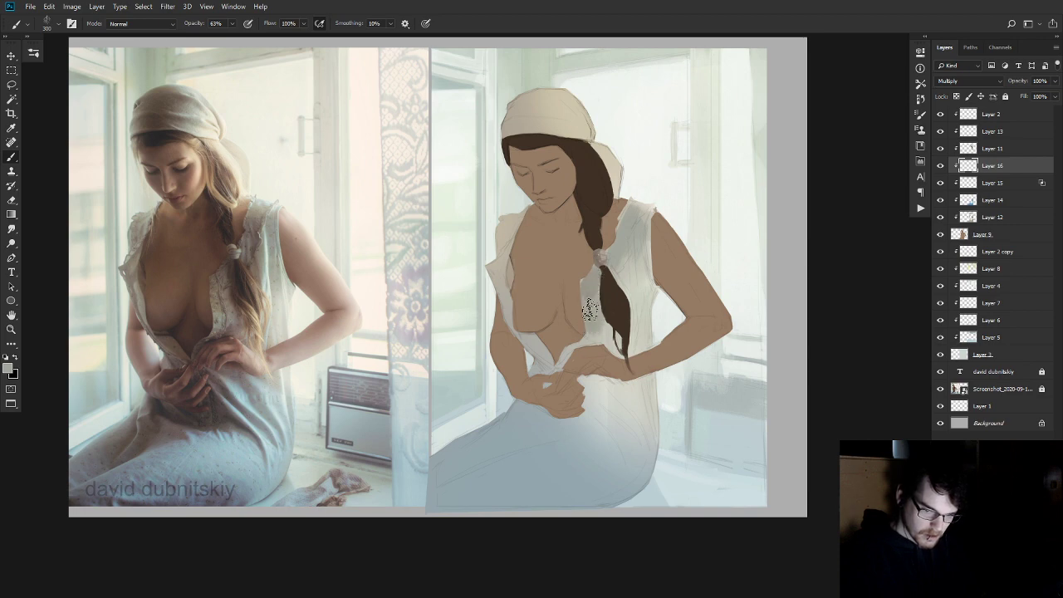
pyautogui.press('F9')
pyautogui.click(697, 295)
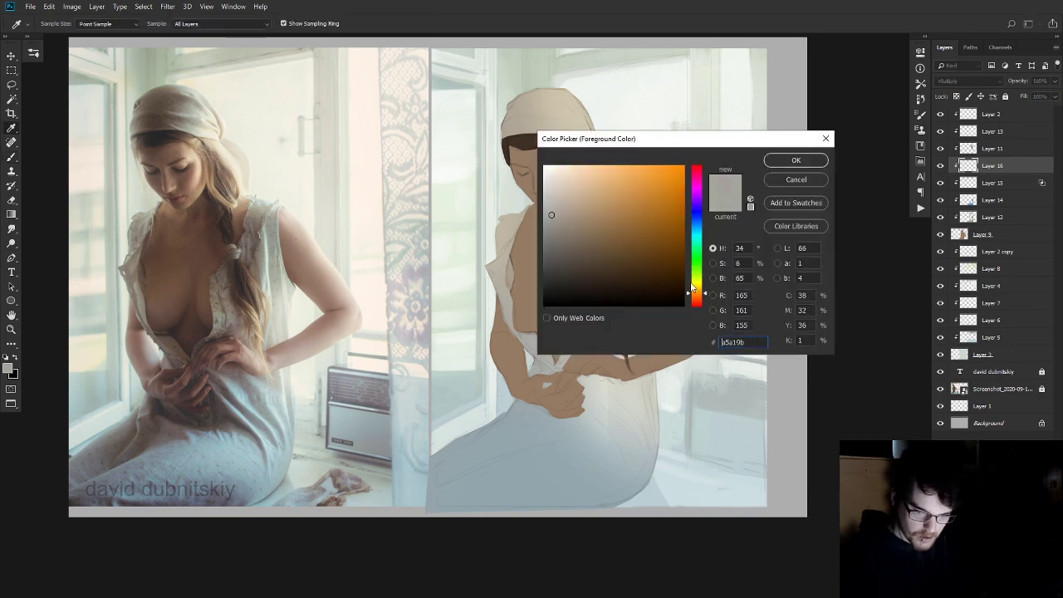
pyautogui.click(576, 220)
pyautogui.moveTo(699, 280); pyautogui.dragTo(698, 291)
pyautogui.click(797, 180)
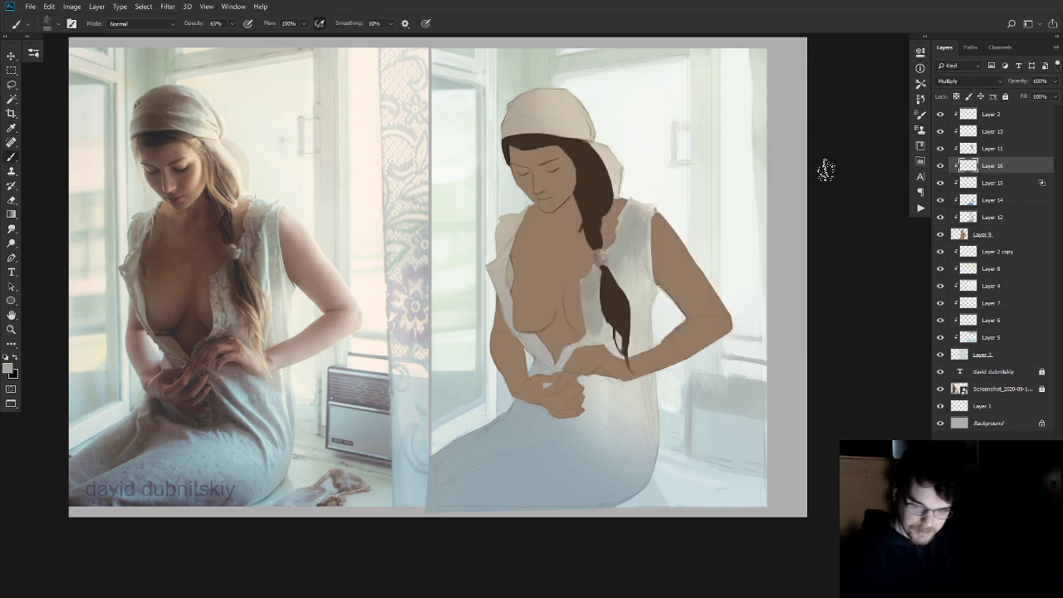
# - Delete the Multiply layer and use a clean clipped layer in Normal mode above Layer 15 instead
pyautogui.press('Delete')
pyautogui.press('Return')
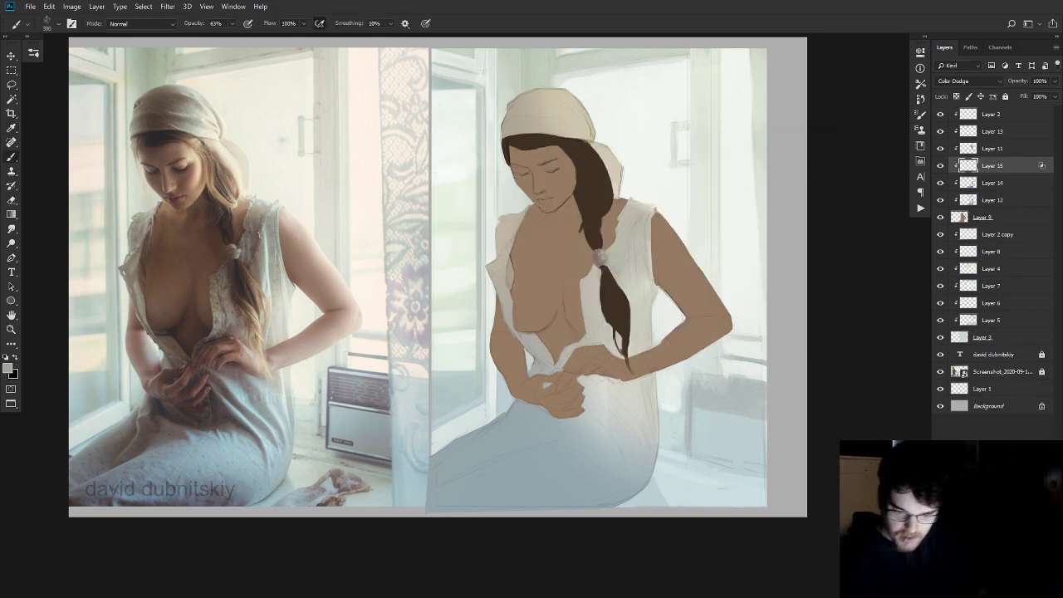
pyautogui.hotkey('ctrl', 'z')
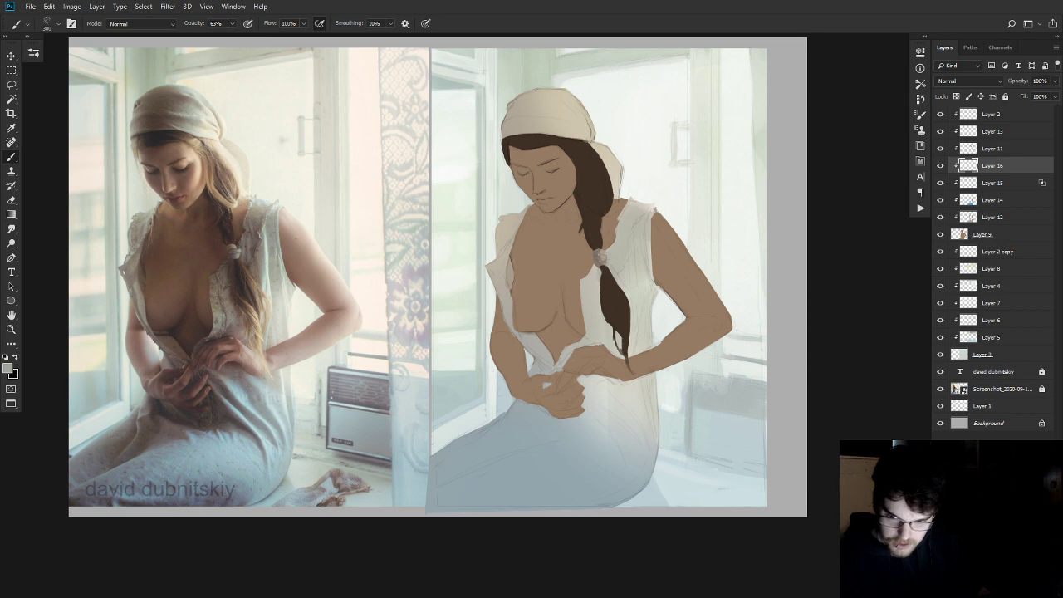
# - Try shading the dress's shoulder with dark blue-grey 585f65, derived from the sampled fabric colour
pyautogui.press('i')
pyautogui.click(634, 217)
pyautogui.click(561, 248)
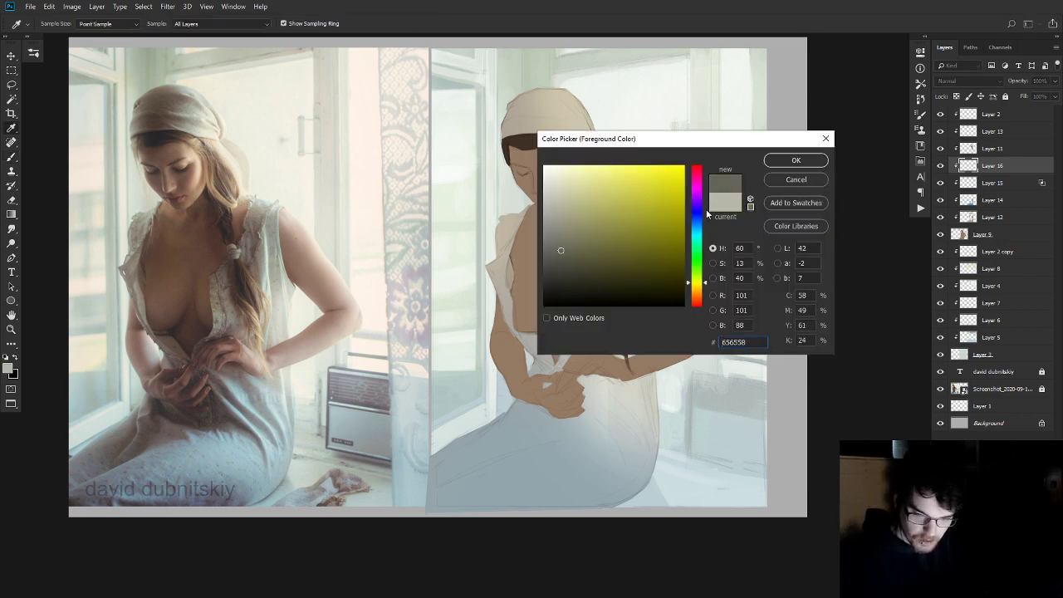
pyautogui.click(698, 205)
pyautogui.click(699, 226)
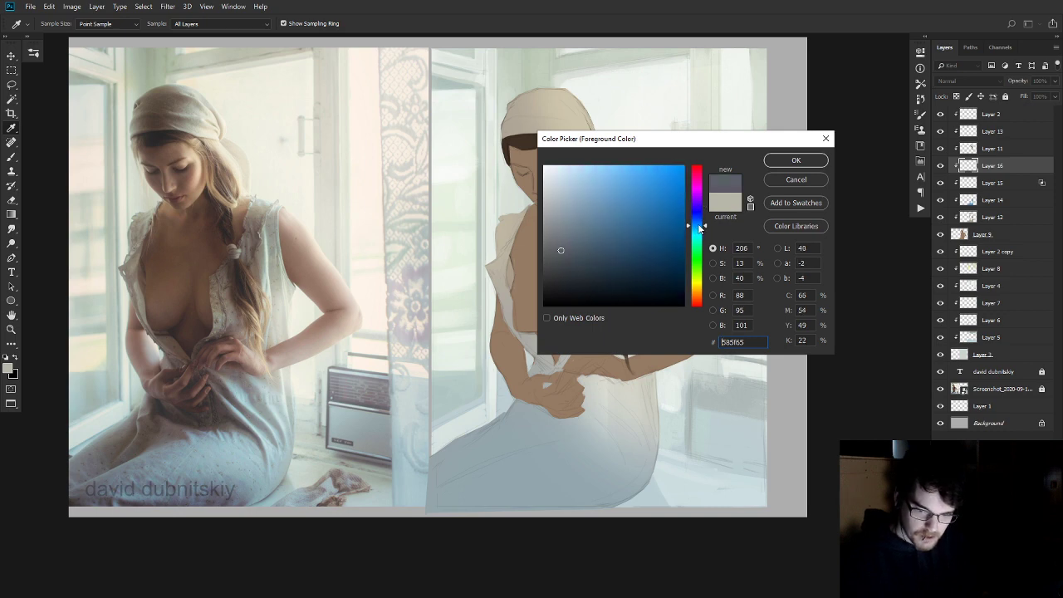
pyautogui.click(796, 160)
pyautogui.press('b')
pyautogui.moveTo(627, 226)
pyautogui.mouseDown()
pyautogui.moveTo(623, 265)
pyautogui.moveTo(620, 256)
pyautogui.mouseUp()
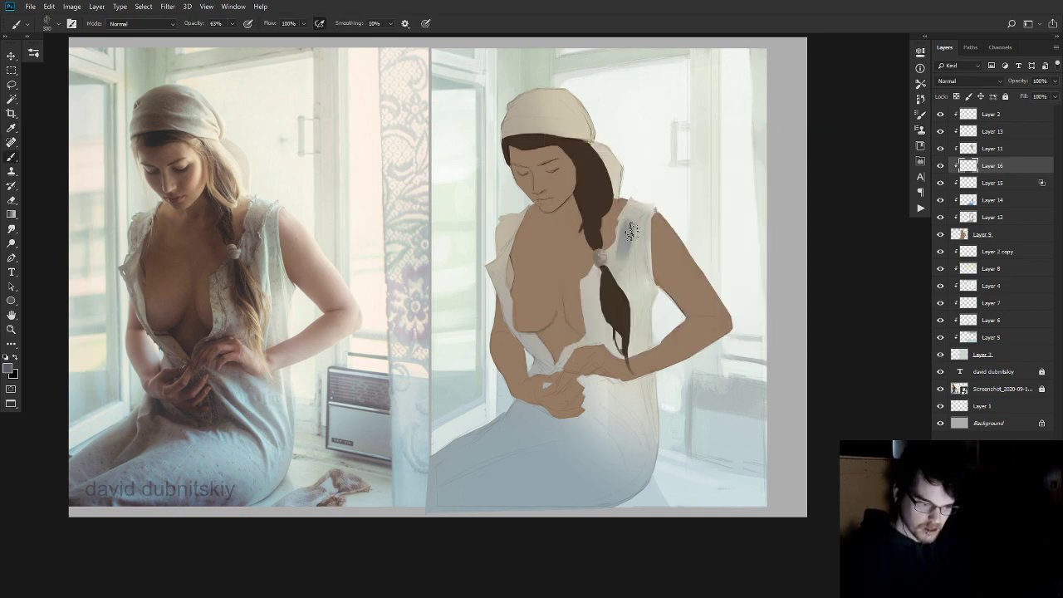
# - Try violet-grey shading on the dress's shoulder, using 5d5865 and the more saturated 65566c
pyautogui.press('c')
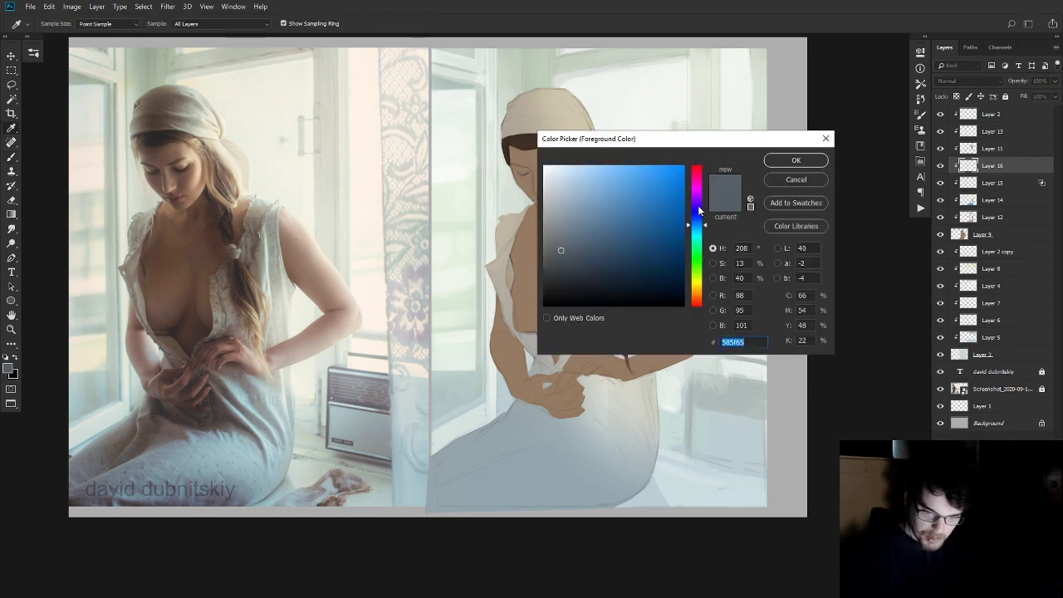
pyautogui.moveTo(698, 212); pyautogui.dragTo(699, 204)
pyautogui.click(779, 163)
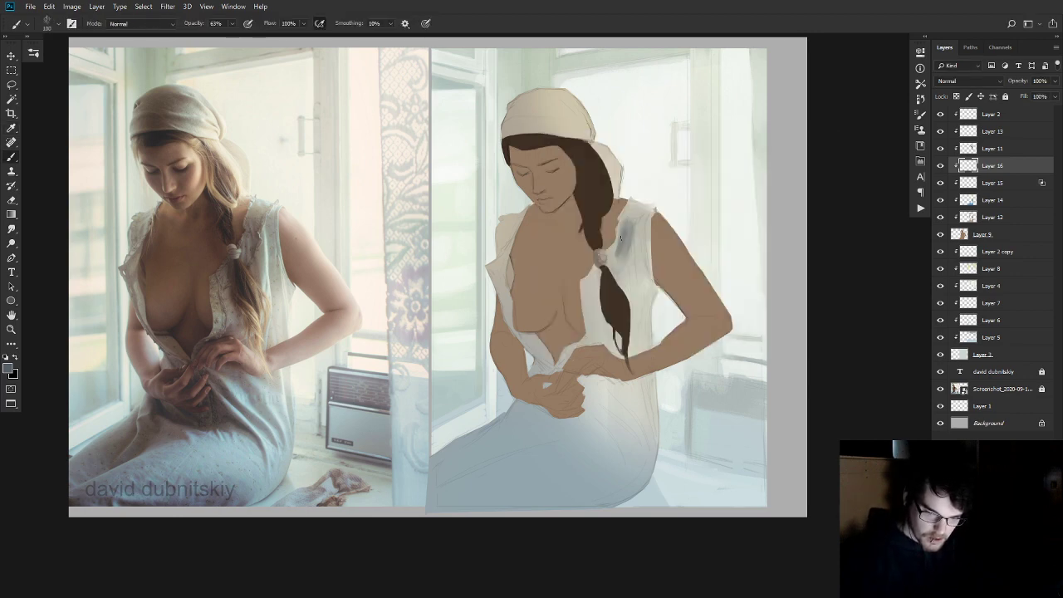
pyautogui.press('c')
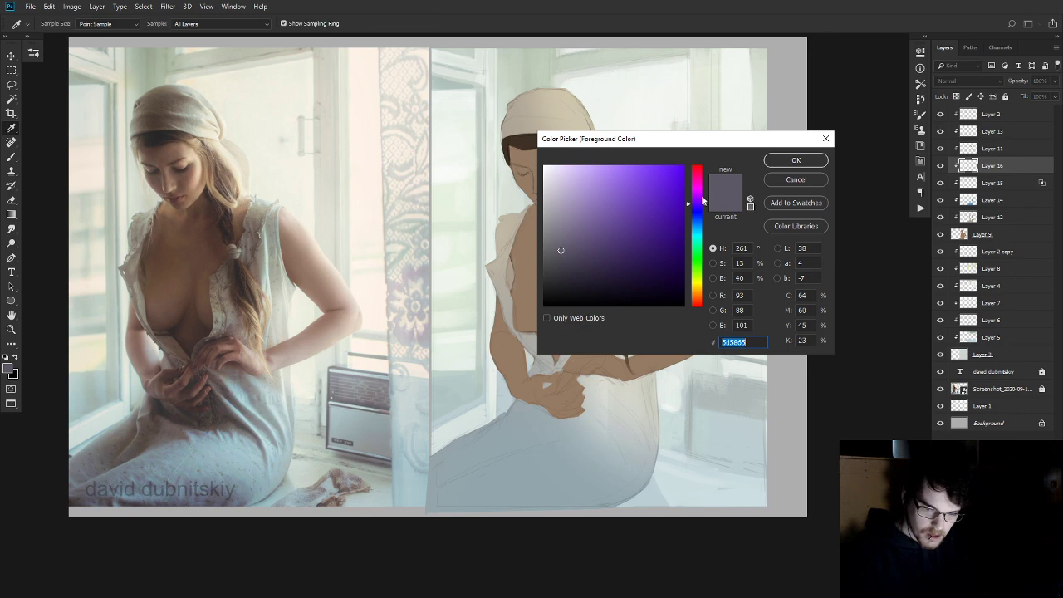
pyautogui.click(698, 199)
pyautogui.click(572, 247)
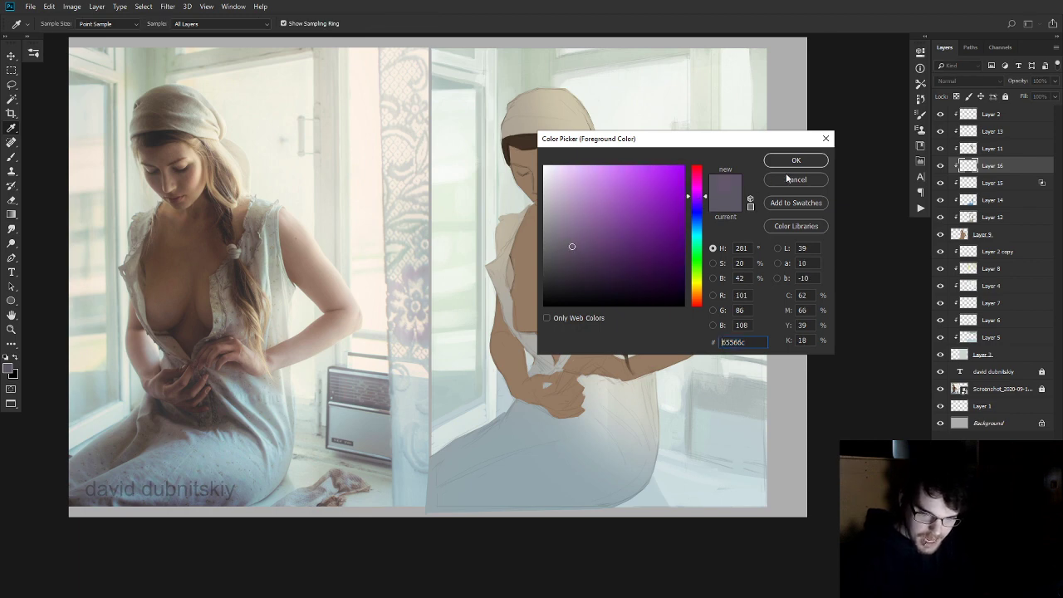
pyautogui.click(791, 163)
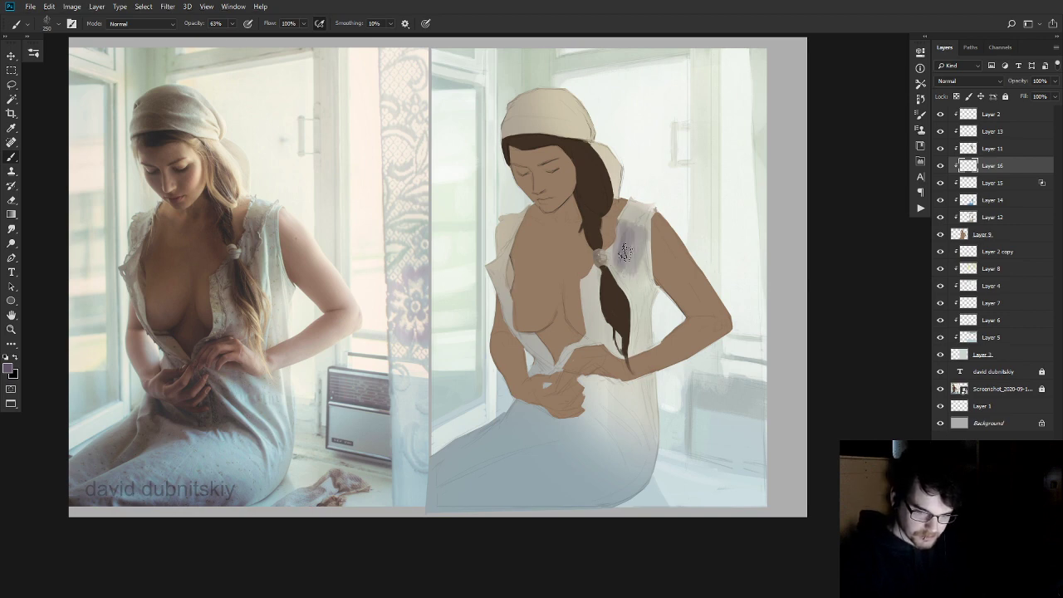
# - Choose a bluer, less saturated grey and block in the shadow on the dress's shoulder between the braid and the arm
pyautogui.press('i')
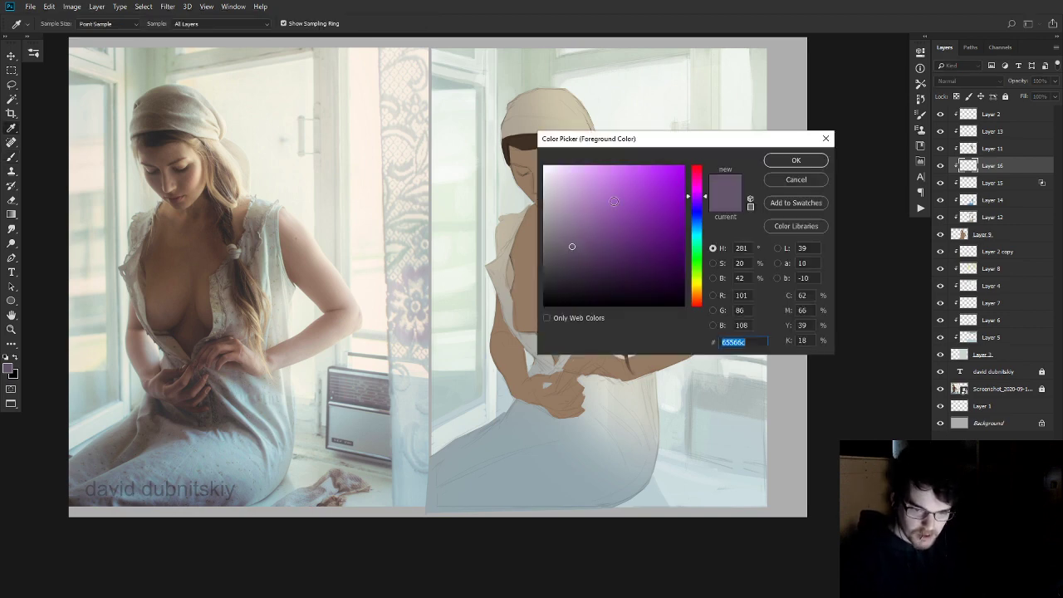
pyautogui.moveTo(696, 213); pyautogui.dragTo(696, 214)
pyautogui.click(561, 250)
pyautogui.click(790, 161)
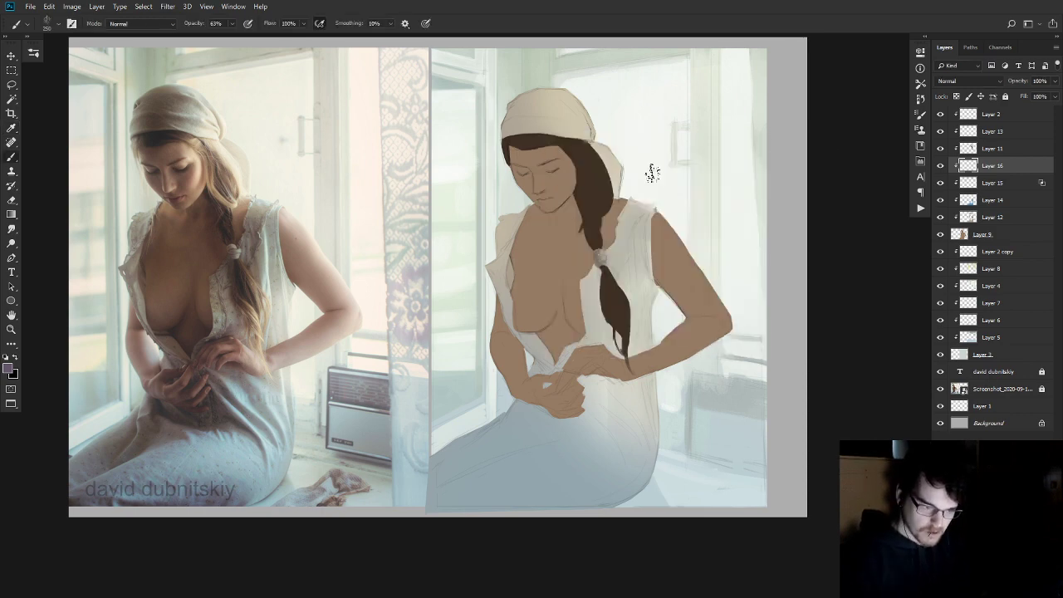
pyautogui.moveTo(622, 224)
pyautogui.mouseDown()
pyautogui.moveTo(615, 261)
pyautogui.moveTo(626, 262)
pyautogui.moveTo(642, 220)
pyautogui.mouseUp()
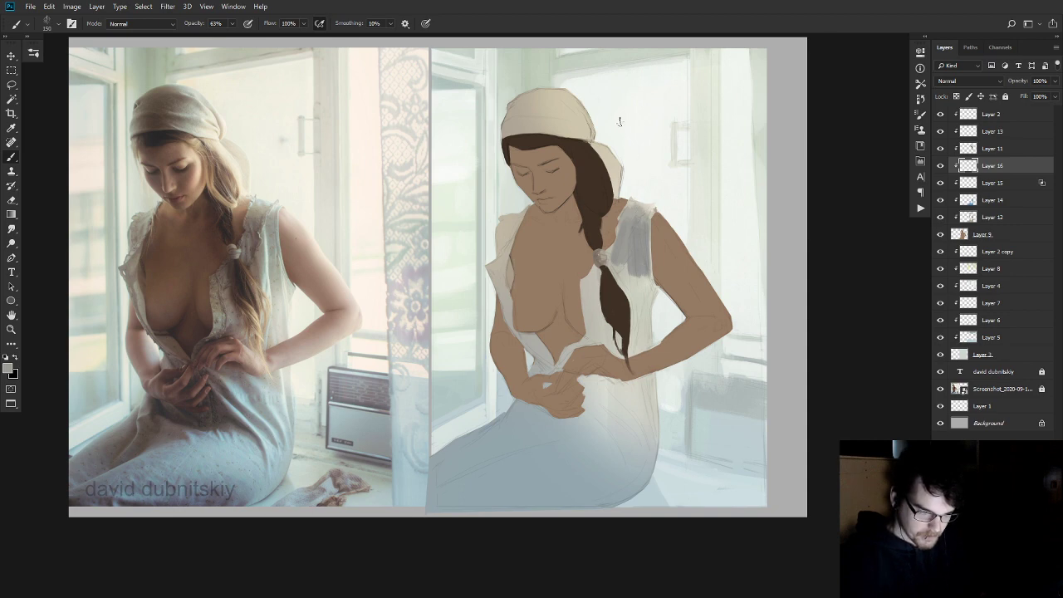
# - Carve light fabric folds into the dress's shoulder shadow with a much smaller eraser
pyautogui.press('e')
pyautogui.press('[')
pyautogui.press('[')
pyautogui.press('[')
pyautogui.press('[')
pyautogui.press('[')
pyautogui.press('[')
pyautogui.press('[')
pyautogui.press('[')
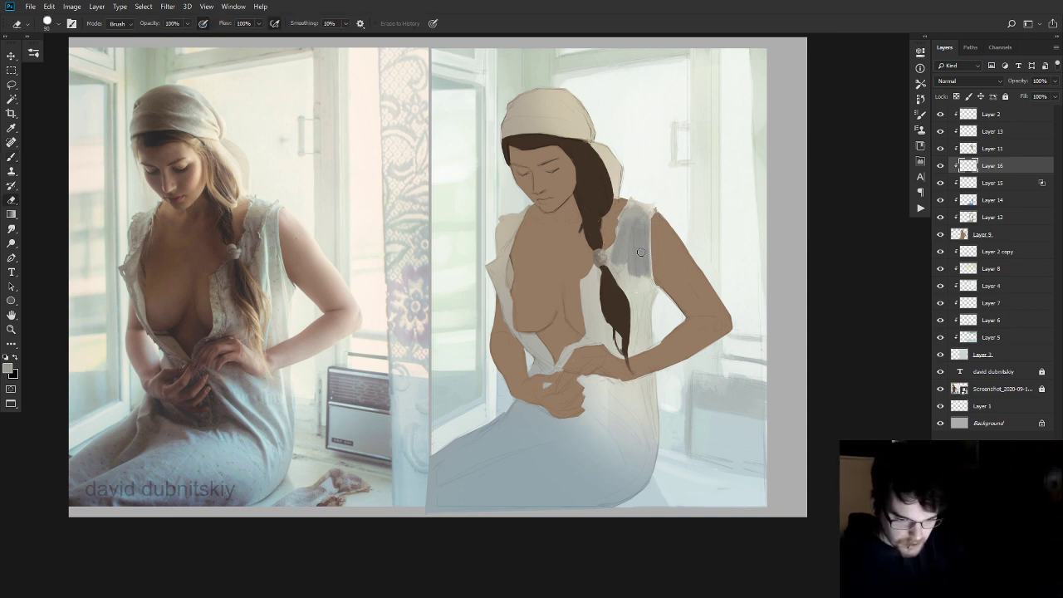
# - Set the foreground to mauve-grey aaa1a7 and tint the dress fabric between the chest and the lower braid
pyautogui.press('b')
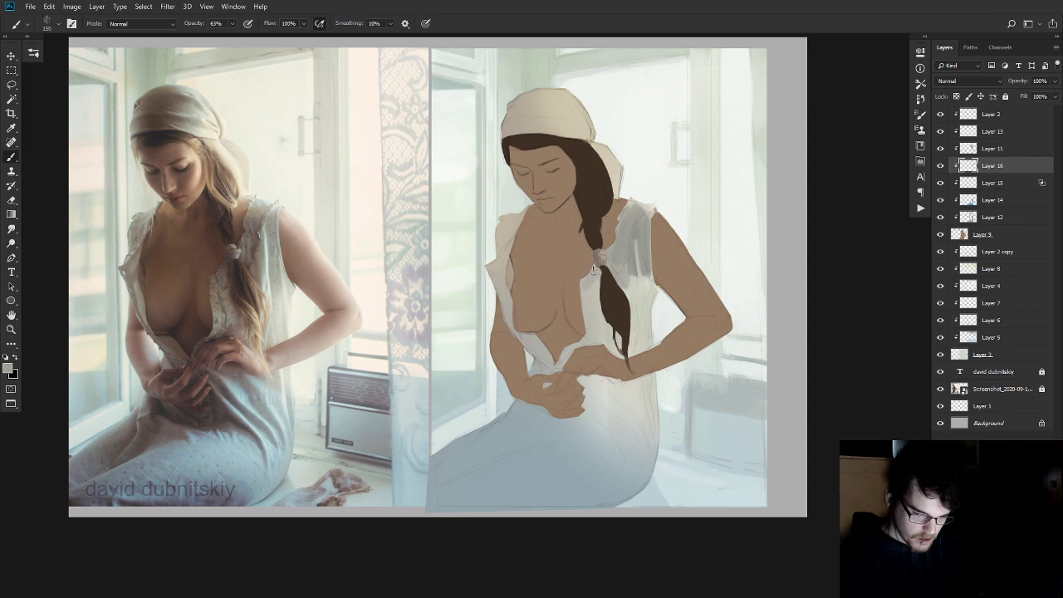
pyautogui.press('i')
pyautogui.click(593, 253)
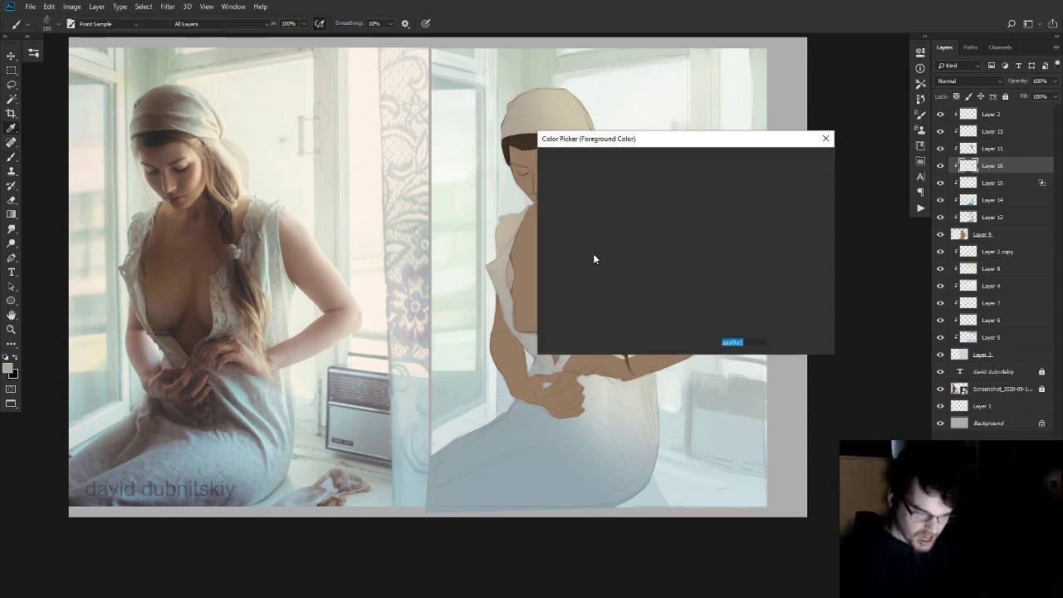
pyautogui.click(696, 198)
pyautogui.moveTo(699, 200); pyautogui.dragTo(699, 185)
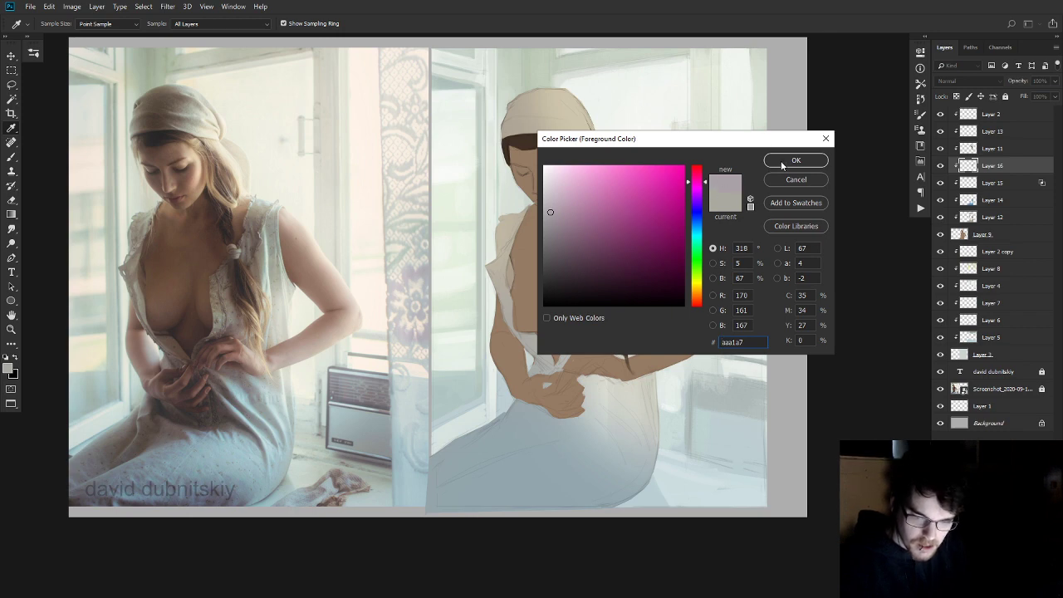
pyautogui.click(793, 161)
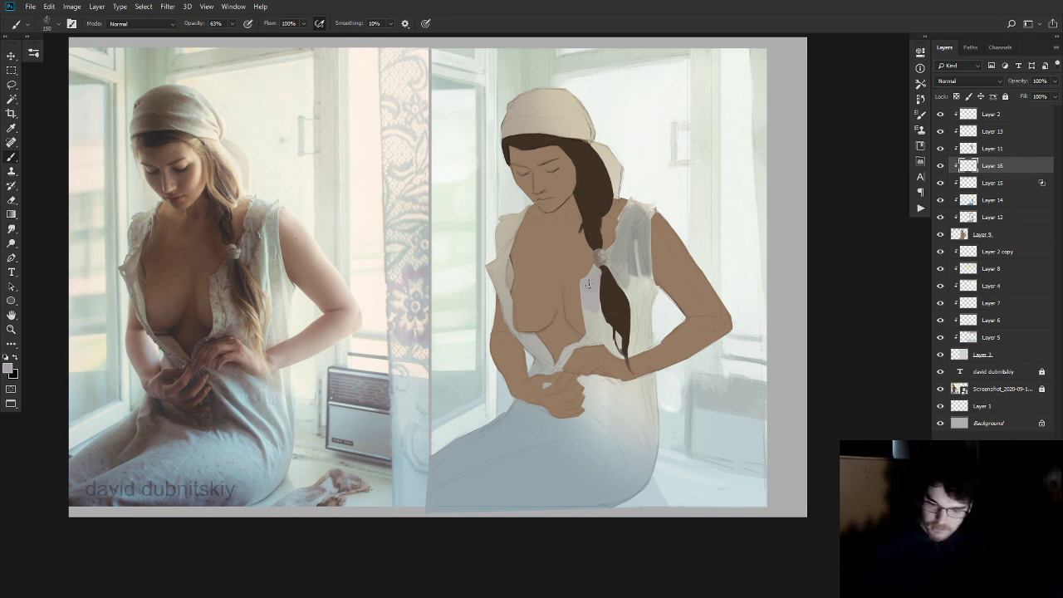
# - Extend the shoulder shadow upward with its sampled grey and trim the strap's upper edge with a slightly larger eraser
pyautogui.keyDown('alt'); pyautogui.click(627, 248); pyautogui.keyUp('alt')
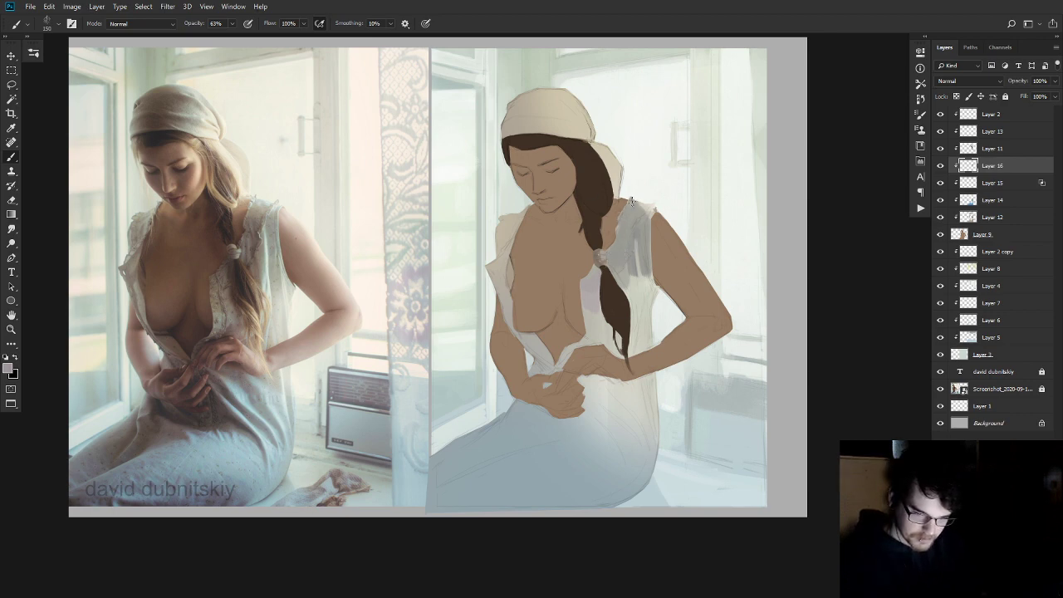
pyautogui.press('e')
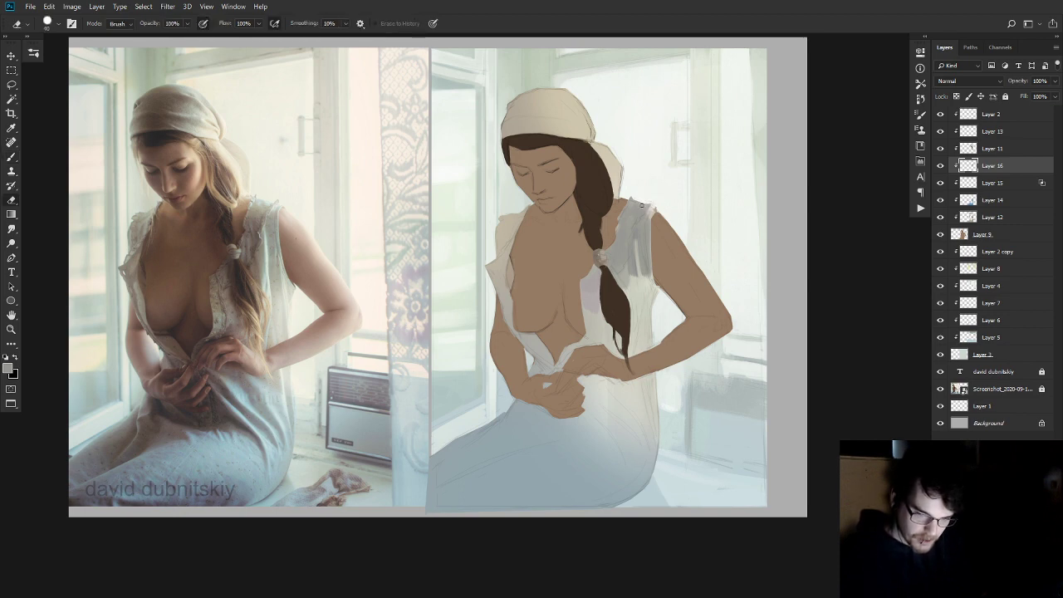
pyautogui.press(']')
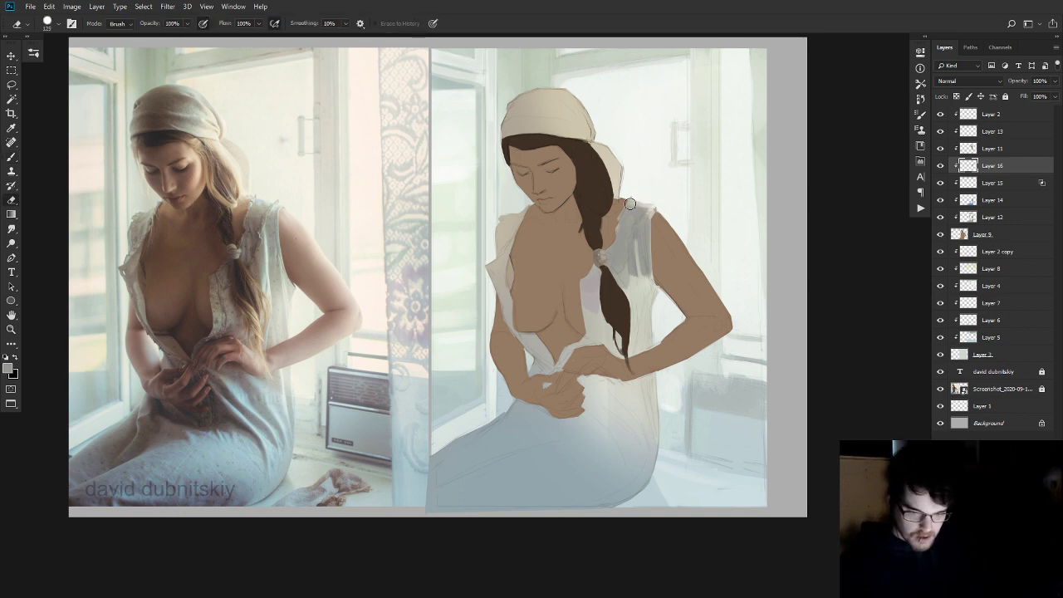
pyautogui.press('b')
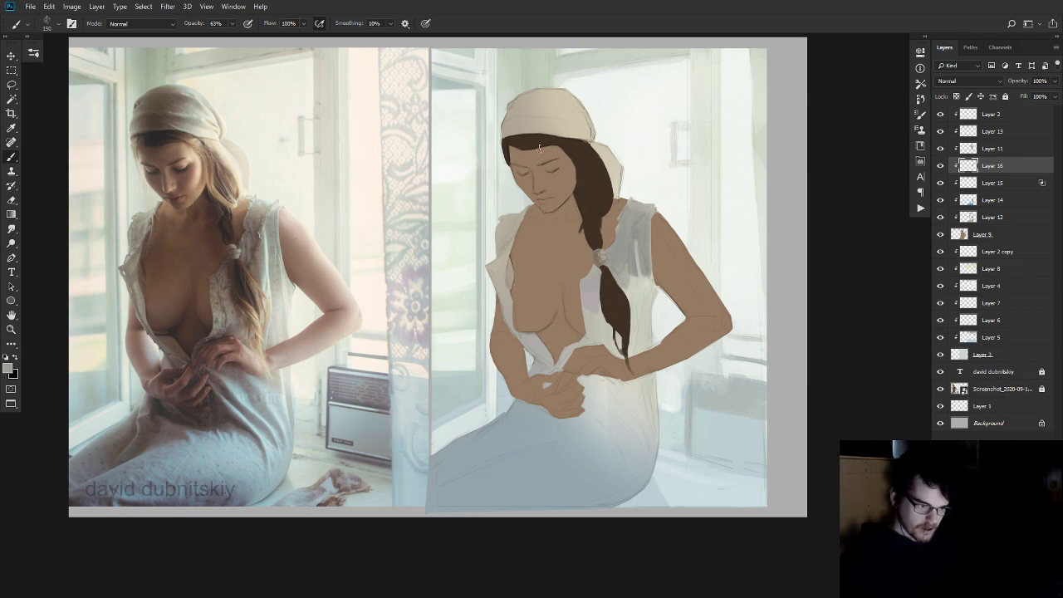
# - Enlarge the brush to 300 px and soften the dress's shoulder shadow with lighter greys sampled from the painting
pyautogui.press(']')
pyautogui.press(']')
pyautogui.press(']')
pyautogui.press(']')
pyautogui.press(']')
pyautogui.press(']')
pyautogui.press(']')
pyautogui.press(']')
pyautogui.press(']')
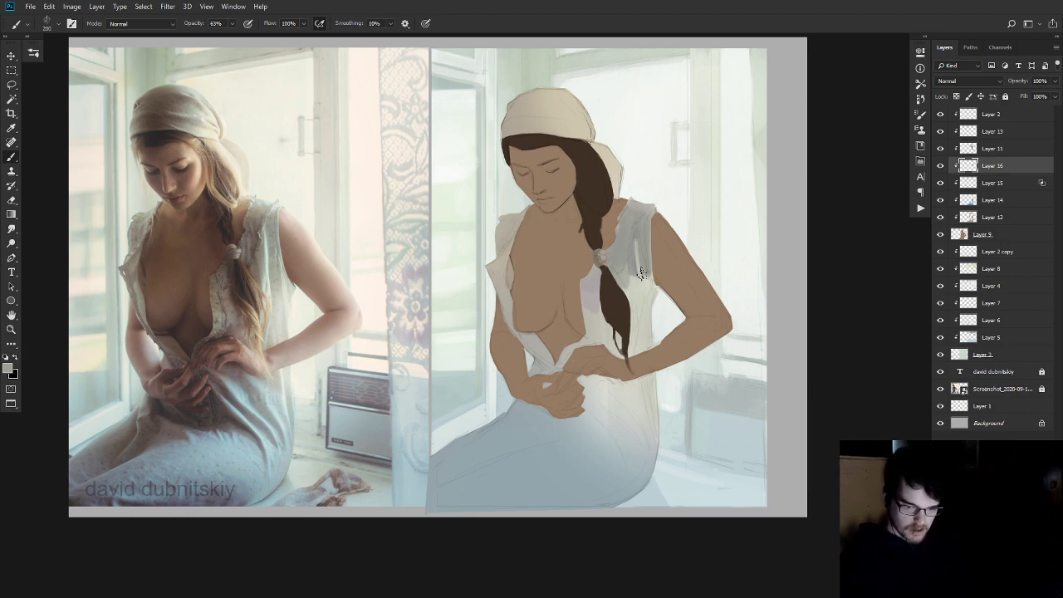
pyautogui.keyDown('alt'); pyautogui.click(671, 355); pyautogui.keyUp('alt')
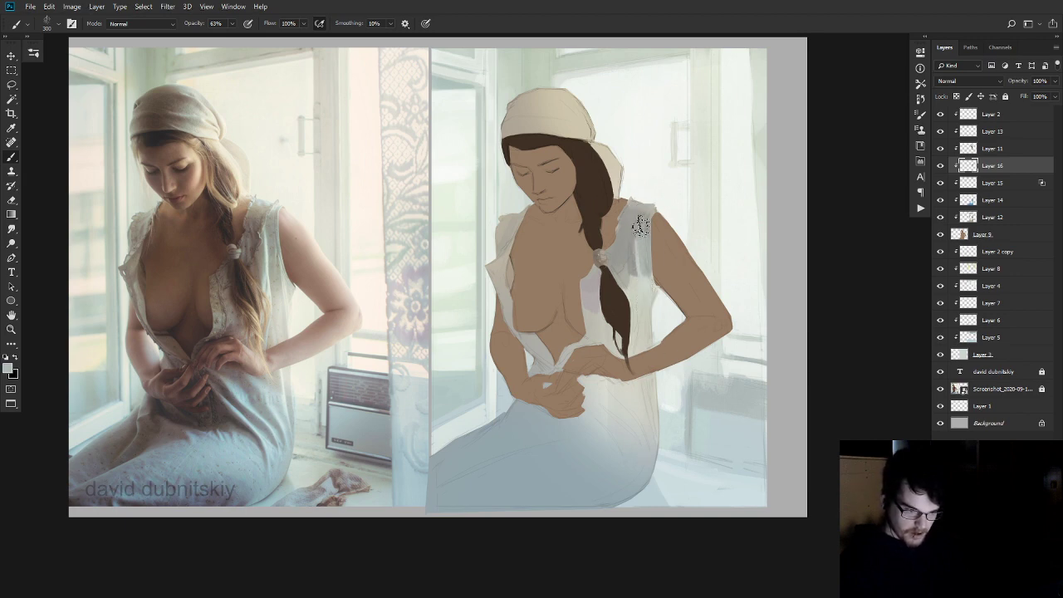
pyautogui.keyDown('alt'); pyautogui.click(641, 250); pyautogui.keyUp('alt')
pyautogui.moveTo(641, 228)
pyautogui.mouseDown()
pyautogui.moveTo(631, 290)
pyautogui.moveTo(628, 235)
pyautogui.moveTo(639, 317)
pyautogui.moveTo(643, 191)
pyautogui.moveTo(649, 277)
pyautogui.mouseUp()
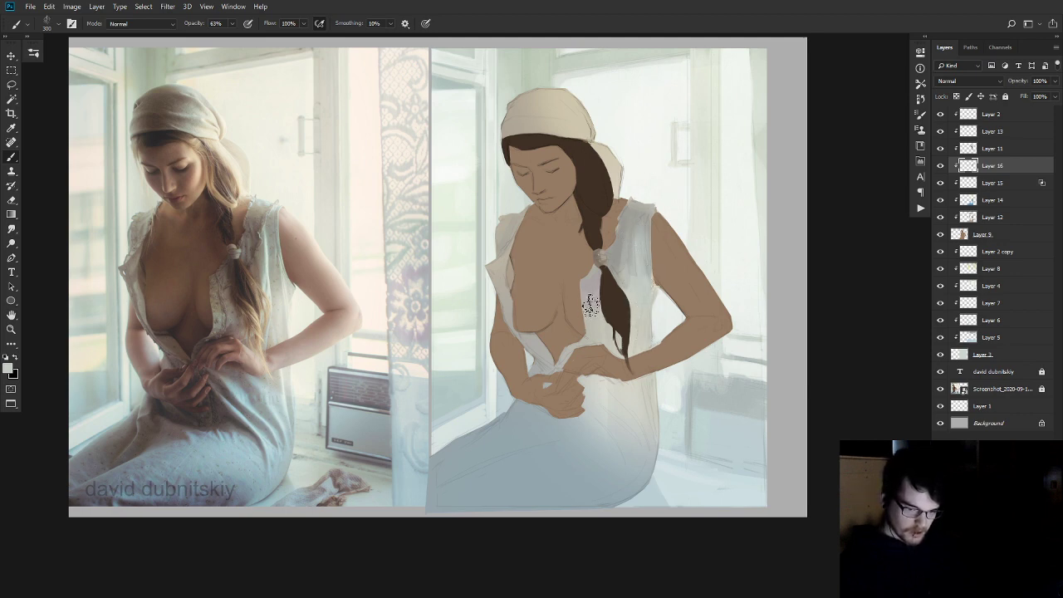
pyautogui.click(600, 258)
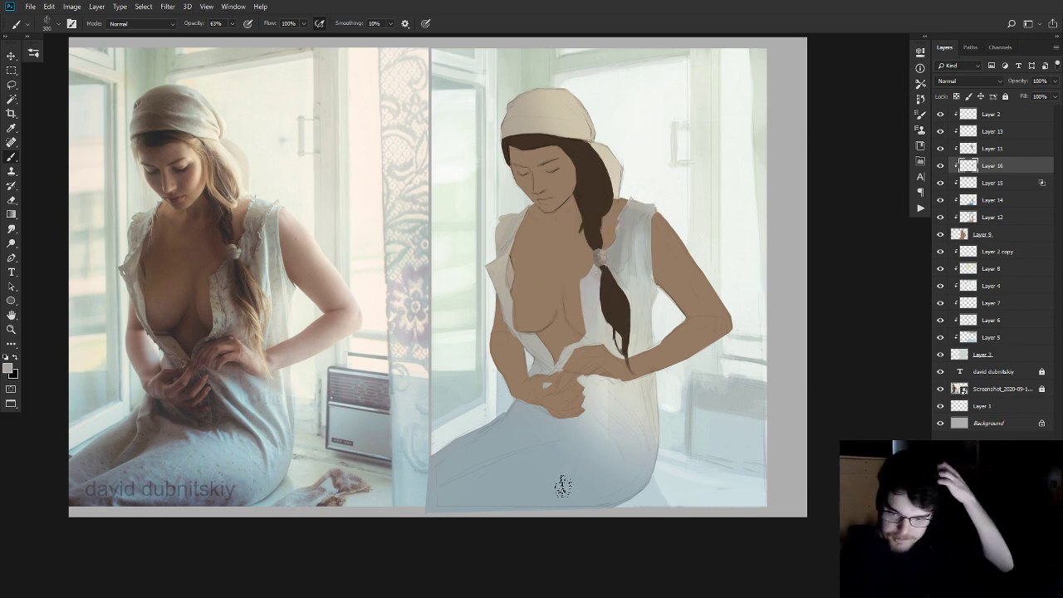
pyautogui.keyDown('ctrl'); pyautogui.click(970, 217); pyautogui.keyUp('ctrl')
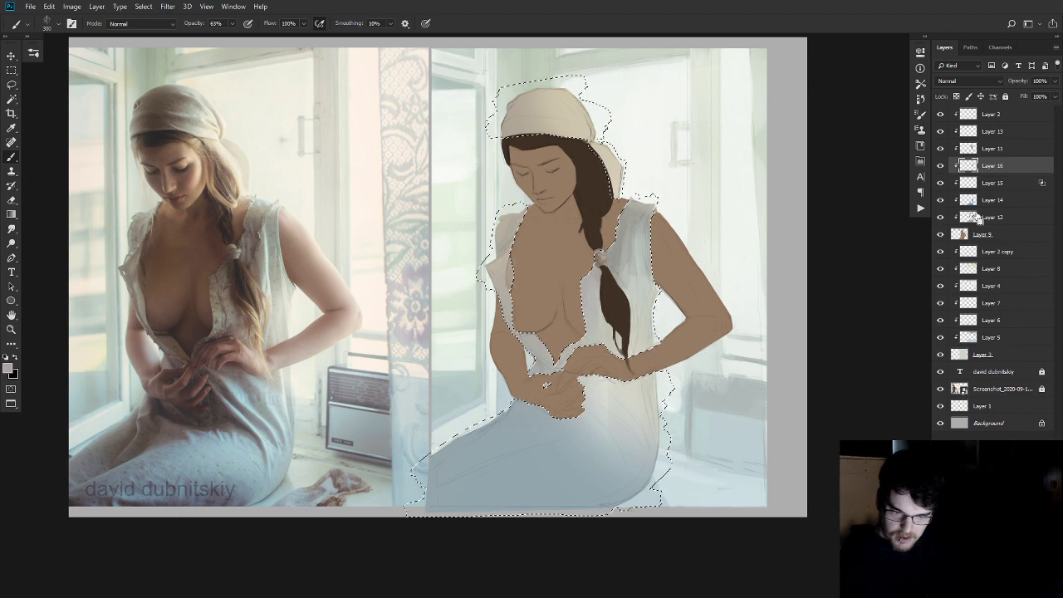
pyautogui.hotkey('ctrl', 'd')
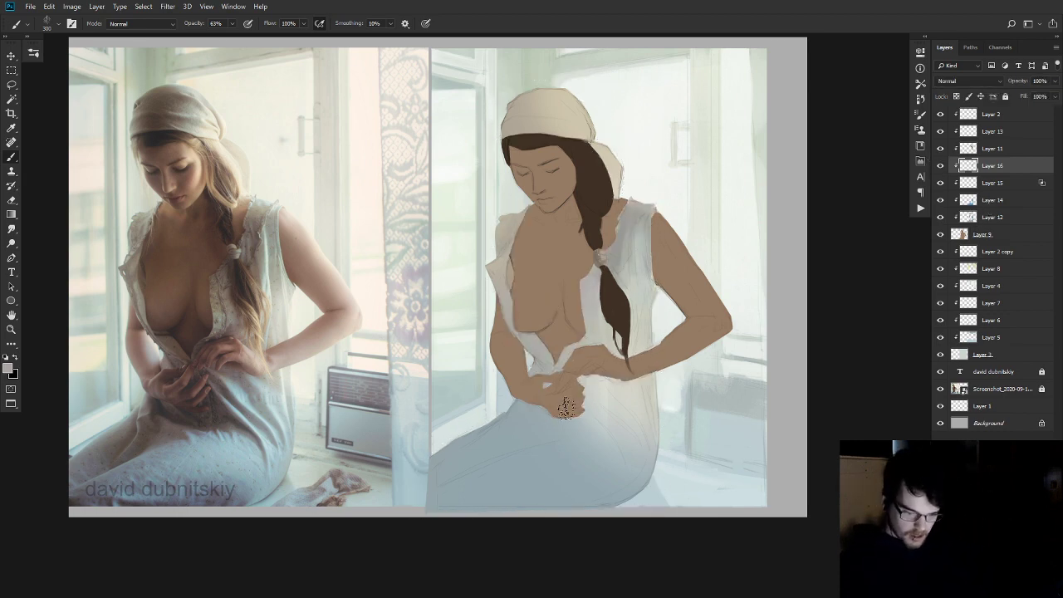
# - Choose deep, muted purple-grey tones and paint the dark dress shadow directly beneath the clasped hands
pyautogui.hotkey('alt', 'shift', 'c')
pyautogui.moveTo(563, 283); pyautogui.dragTo(561, 265)
pyautogui.click(696, 202)
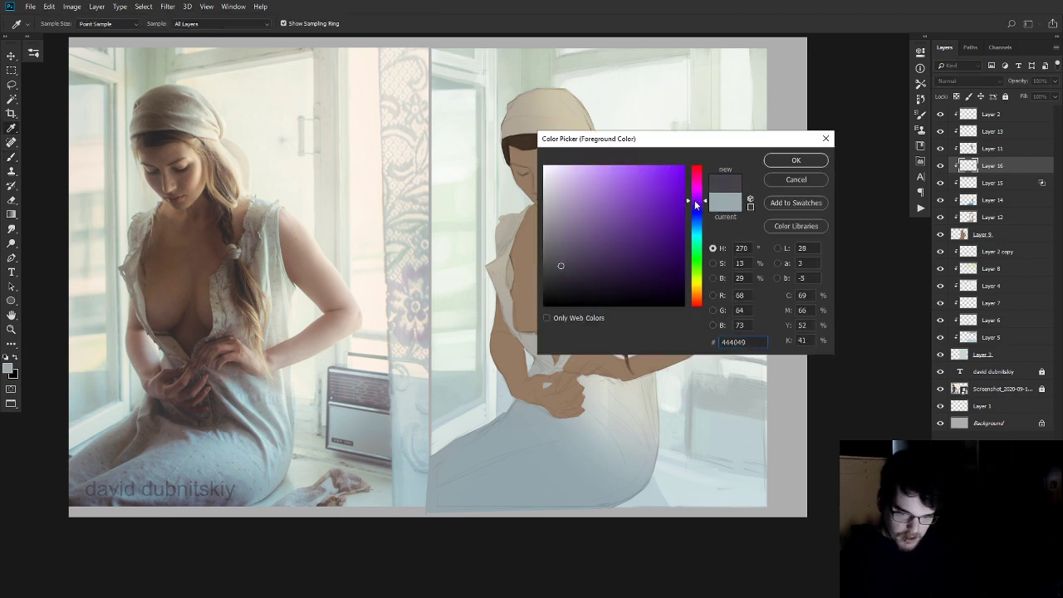
pyautogui.moveTo(698, 202); pyautogui.dragTo(699, 193)
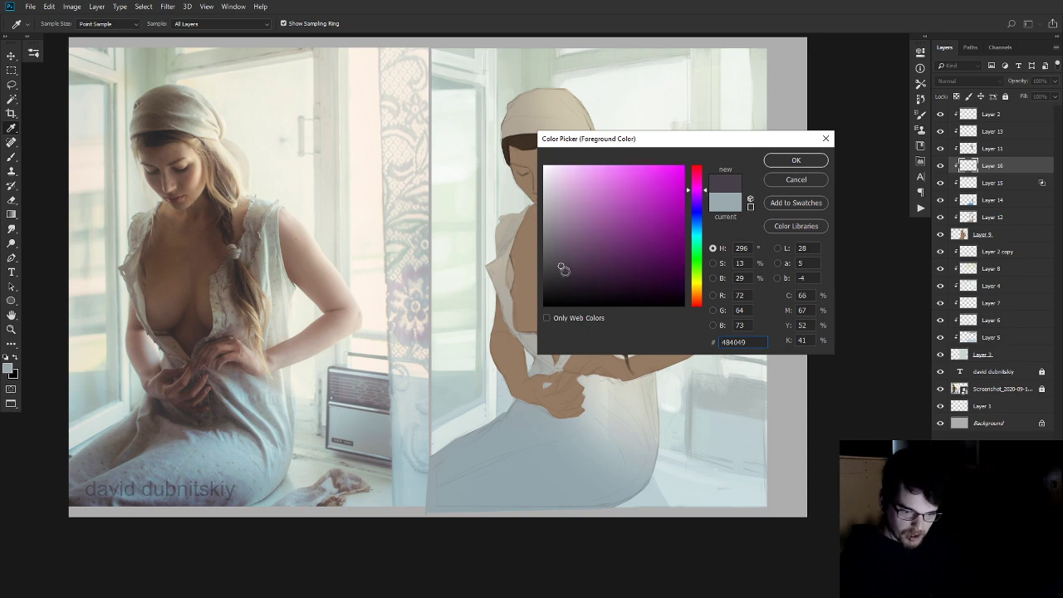
pyautogui.click(795, 160)
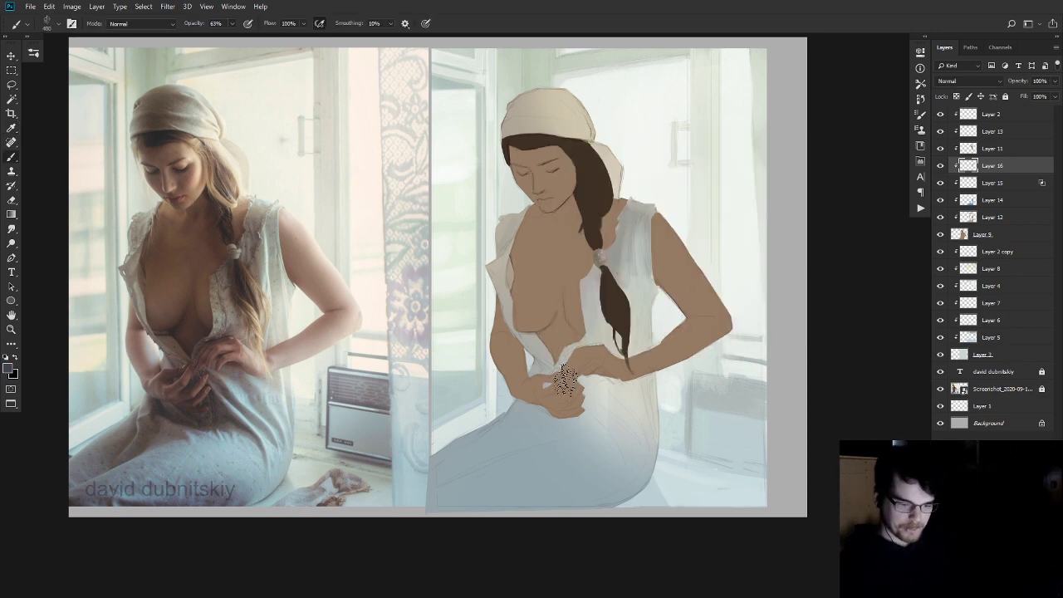
pyautogui.moveTo(531, 395)
pyautogui.mouseDown()
pyautogui.moveTo(545, 418)
pyautogui.moveTo(560, 414)
pyautogui.moveTo(543, 405)
pyautogui.moveTo(582, 424)
pyautogui.moveTo(561, 386)
pyautogui.moveTo(582, 381)
pyautogui.moveTo(549, 413)
pyautogui.moveTo(575, 416)
pyautogui.moveTo(583, 396)
pyautogui.moveTo(602, 429)
pyautogui.moveTo(598, 404)
pyautogui.mouseUp()
pyautogui.press('F12')
pyautogui.moveTo(559, 272); pyautogui.dragTo(549, 265)
pyautogui.click(795, 160)
pyautogui.moveTo(559, 413); pyautogui.dragTo(573, 415)
# - Shade the fabric just above the hands and the lap fold beside them with sampled greys, using a smaller brush up to 125 px
pyautogui.press('[')
pyautogui.press('[')
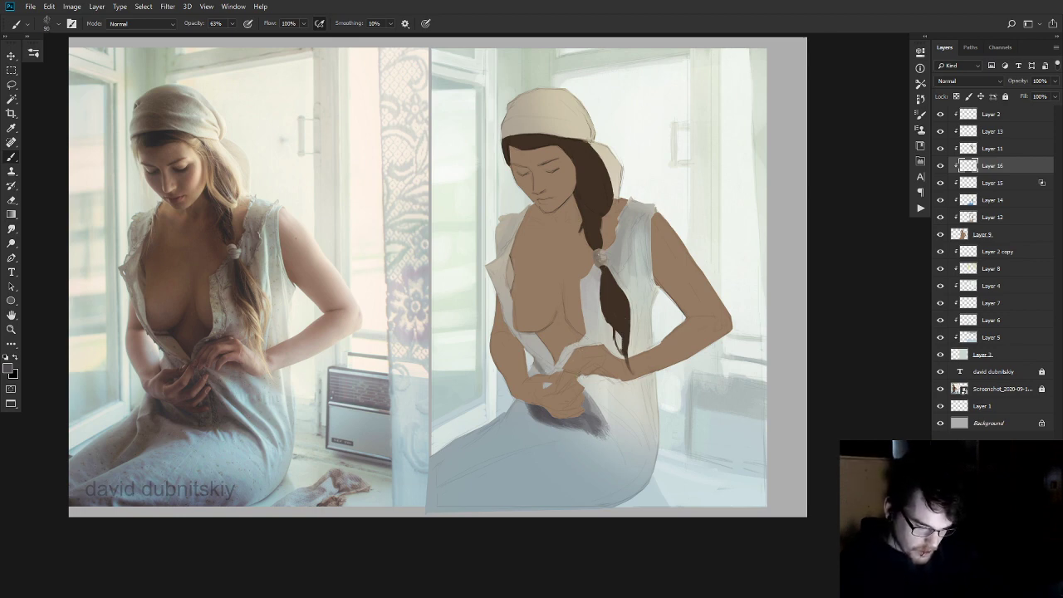
pyautogui.moveTo(536, 357); pyautogui.dragTo(544, 372)
pyautogui.keyDown('alt'); pyautogui.click(546, 366); pyautogui.keyUp('alt')
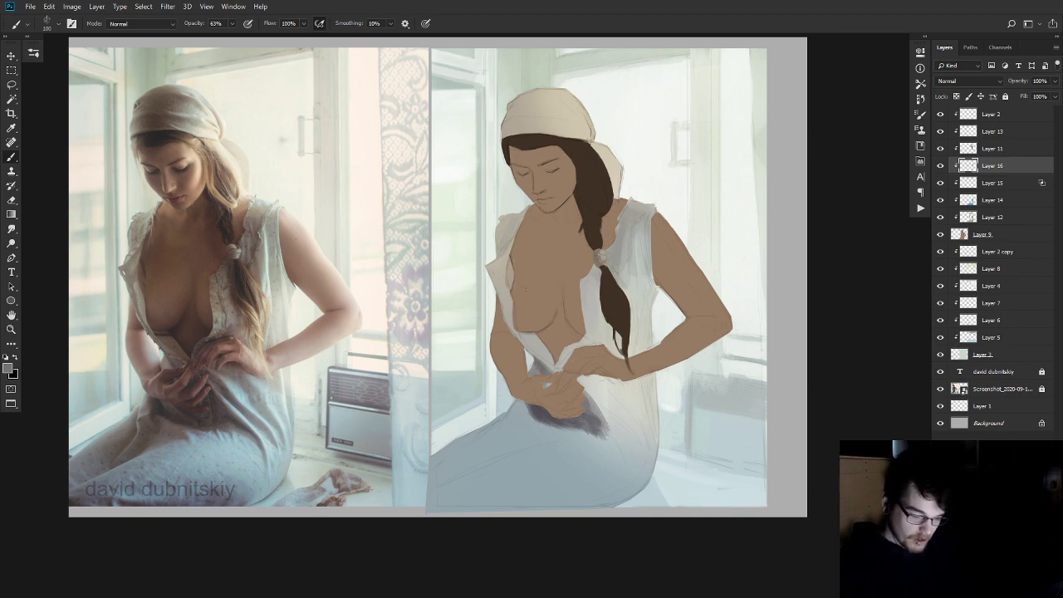
pyautogui.keyDown('alt'); pyautogui.rightClick(569, 420); pyautogui.keyUp('alt')
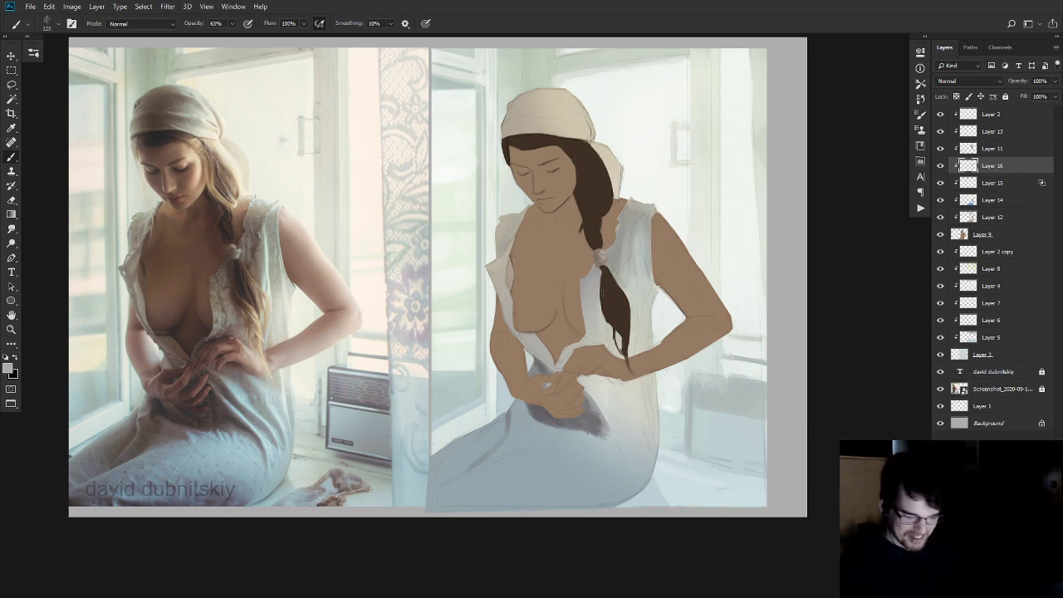
pyautogui.keyDown('alt'); pyautogui.click(582, 421); pyautogui.keyUp('alt')
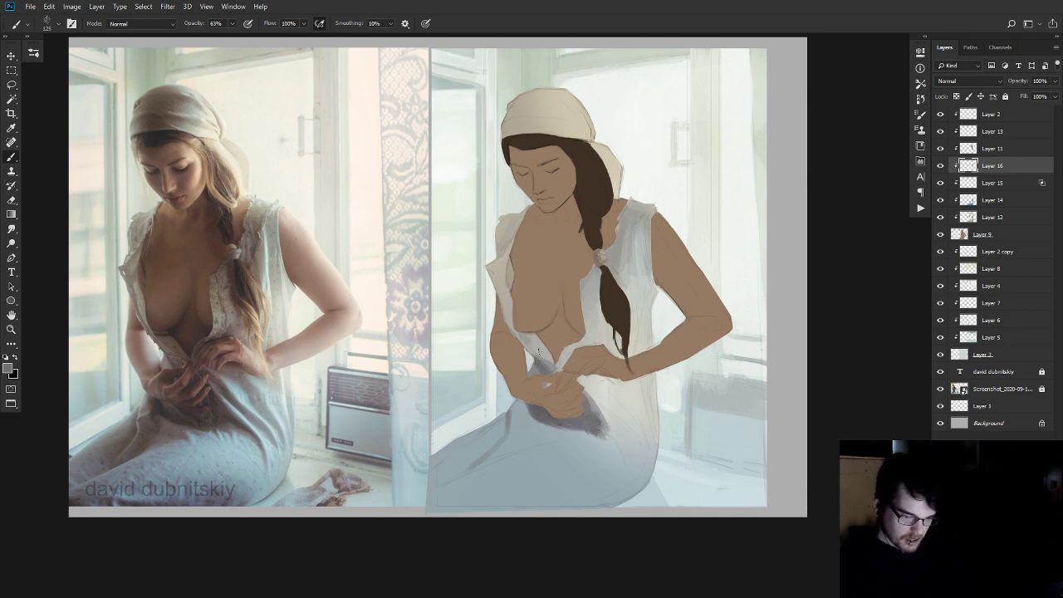
# - Try extending sampled skin and grey tones up the dress's inner flap below the chest
pyautogui.keyDown('alt'); pyautogui.click(559, 339); pyautogui.keyUp('alt')
pyautogui.keyDown('alt'); pyautogui.click(531, 339); pyautogui.keyUp('alt')
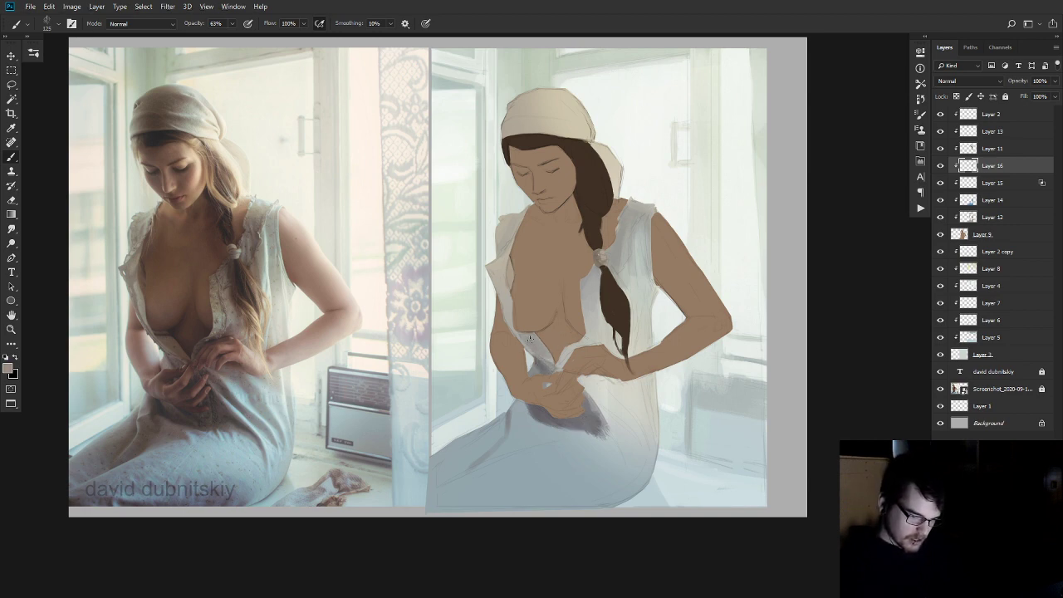
pyautogui.keyDown('alt'); pyautogui.click(548, 356); pyautogui.keyUp('alt')
pyautogui.keyDown('alt'); pyautogui.click(536, 344); pyautogui.keyUp('alt')
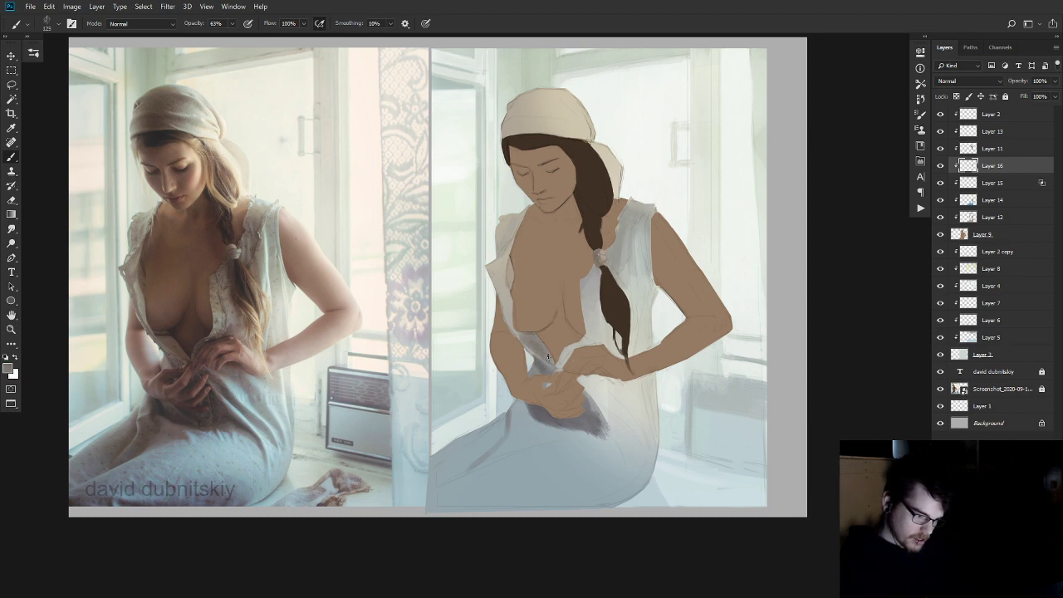
# - Try a dark grey-brown on the inner flap and sample surrounding tones to blend its upper end
pyautogui.keyDown('alt'); pyautogui.click(544, 326); pyautogui.keyUp('alt')
pyautogui.press('F9')
pyautogui.moveTo(606, 283)
pyautogui.mouseDown()
pyautogui.moveTo(613, 262)
pyautogui.moveTo(600, 255)
pyautogui.mouseUp()
pyautogui.click(796, 160)
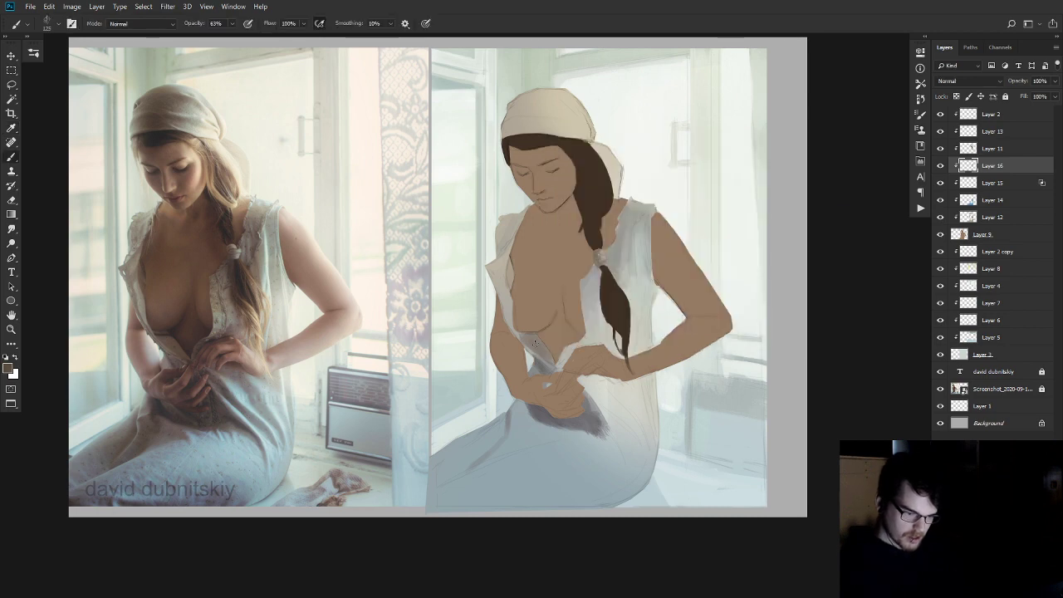
pyautogui.moveTo(529, 337)
pyautogui.mouseDown()
pyautogui.moveTo(551, 360)
pyautogui.moveTo(557, 334)
pyautogui.mouseUp()
pyautogui.keyDown('alt'); pyautogui.click(538, 332); pyautogui.keyUp('alt')
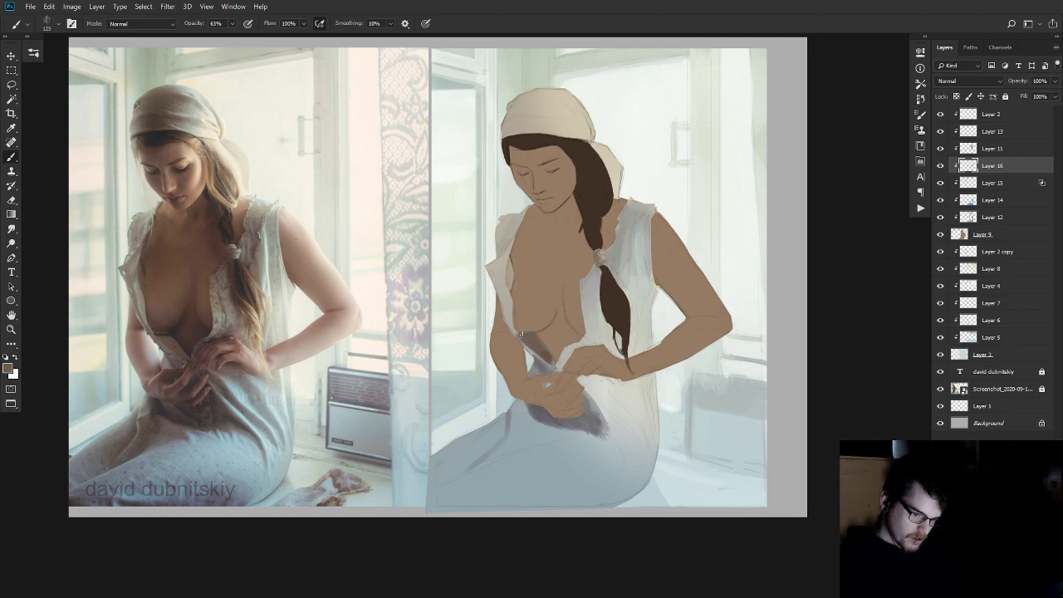
pyautogui.keyDown('alt'); pyautogui.click(512, 322); pyautogui.keyUp('alt')
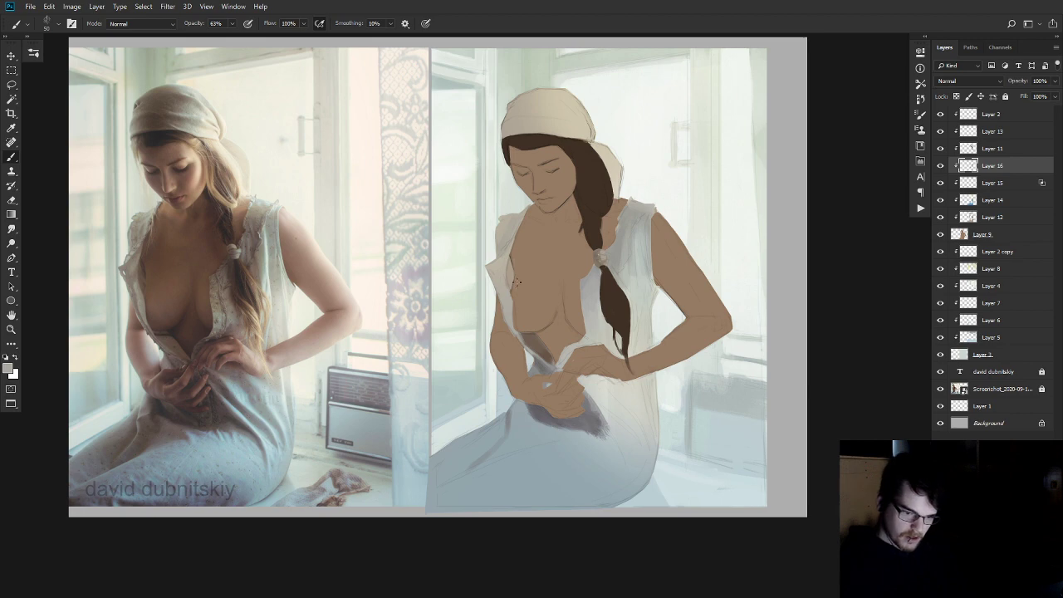
# - Compare the painting with Layer 11 and Layer 16 hidden and shown, and return to Layer 16
pyautogui.hotkey('alt', '[')
pyautogui.hotkey('alt', '[')
pyautogui.hotkey('alt', '[')
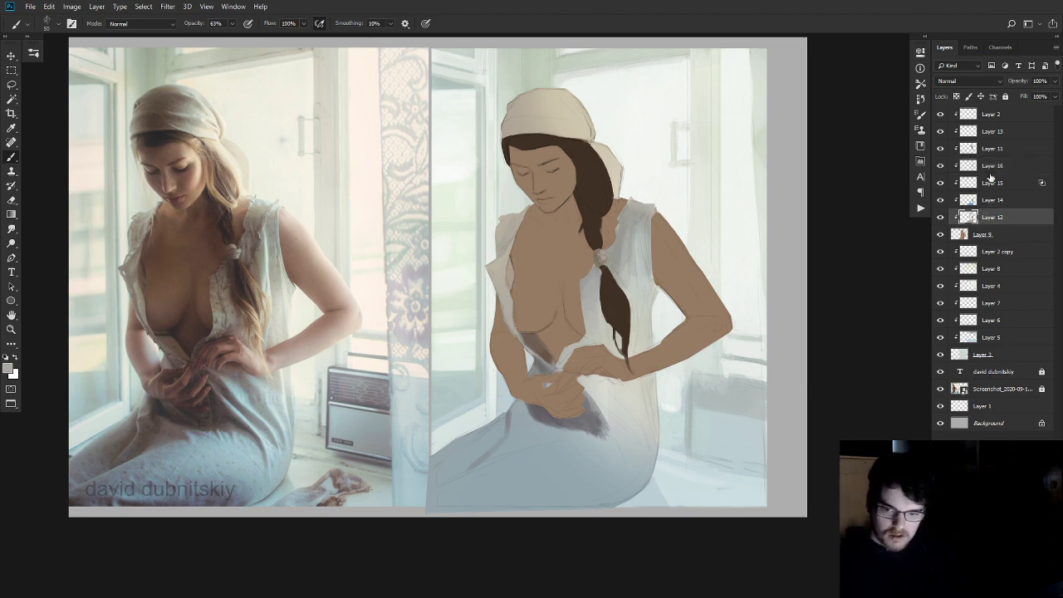
pyautogui.click(942, 150)
pyautogui.click(942, 151)
pyautogui.click(941, 166)
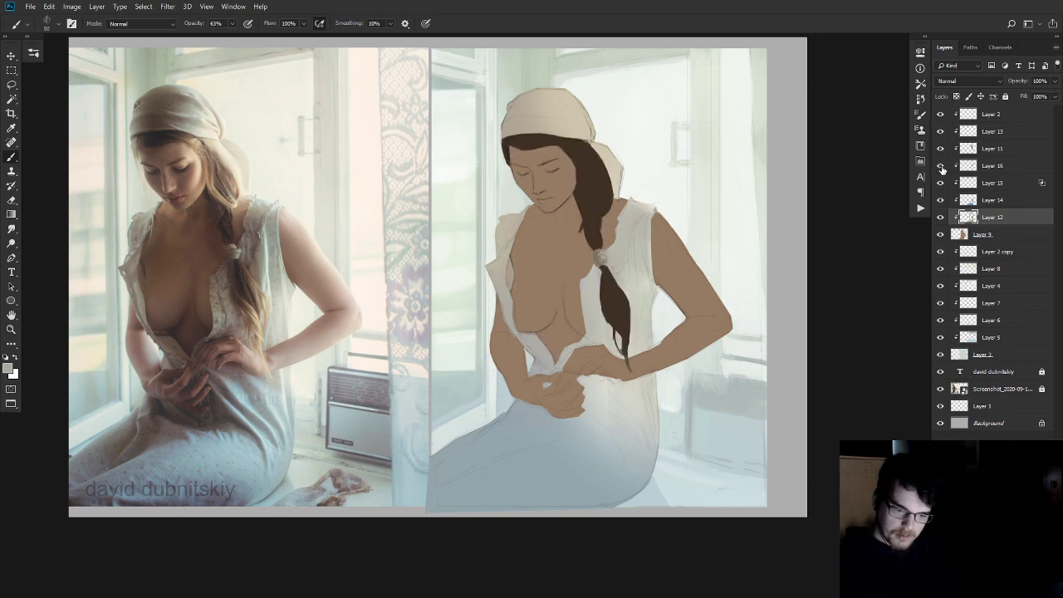
pyautogui.click(941, 166)
pyautogui.click(956, 166)
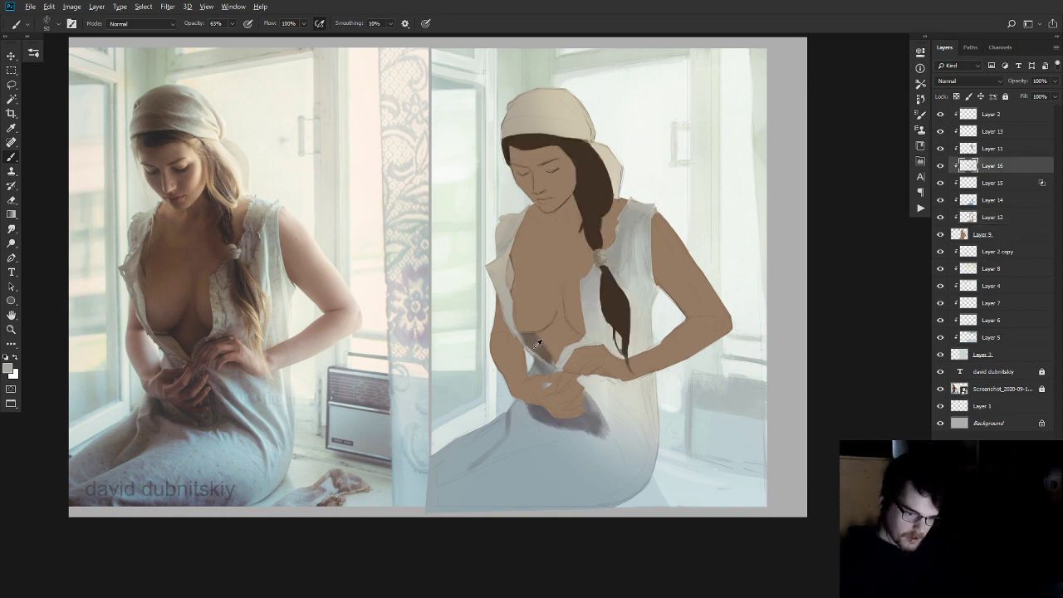
# - Erase the shading on the dress's inner flap and repaint it with grey-brown 5e5448 using a 125 px brush
pyautogui.press('e')
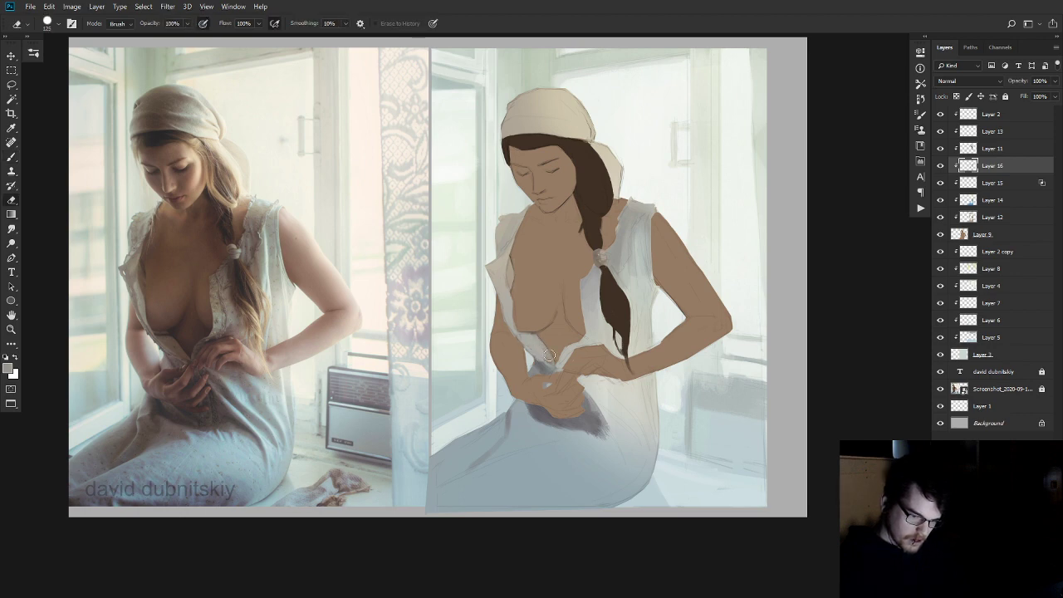
pyautogui.press('b')
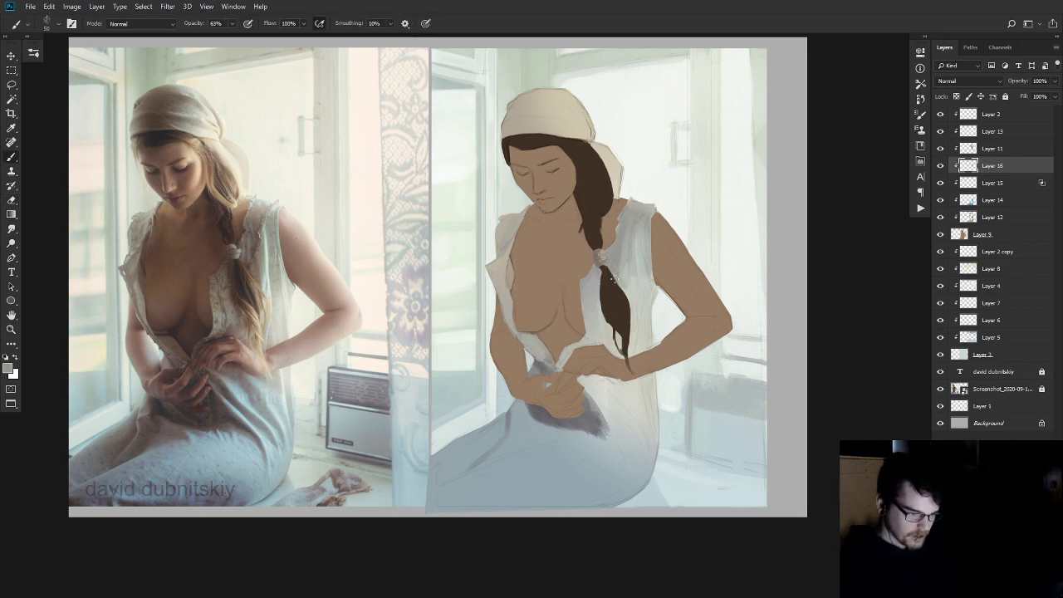
pyautogui.keyDown('alt'); pyautogui.click(546, 343); pyautogui.keyUp('alt')
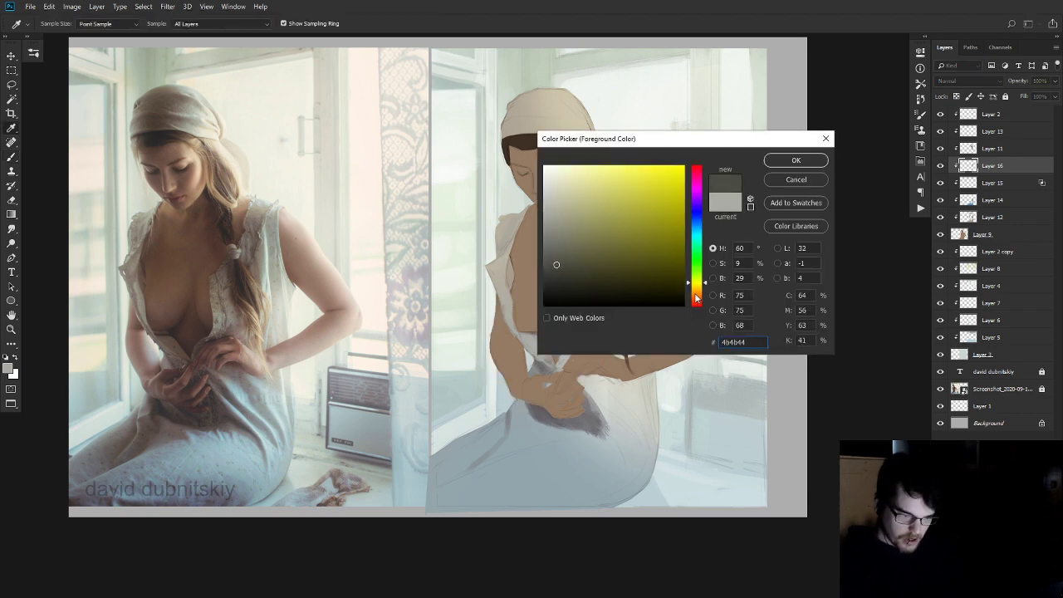
pyautogui.moveTo(699, 293); pyautogui.dragTo(698, 295)
pyautogui.moveTo(582, 262); pyautogui.dragTo(575, 251)
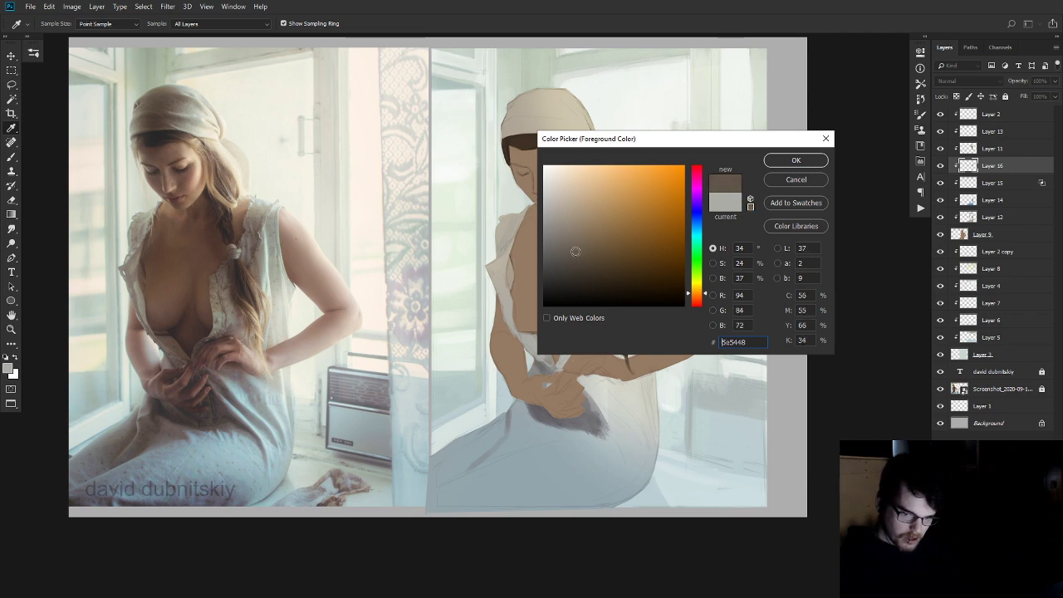
pyautogui.click(796, 161)
pyautogui.press('b')
pyautogui.press(']')
pyautogui.press(']')
pyautogui.press(']')
pyautogui.press(']')
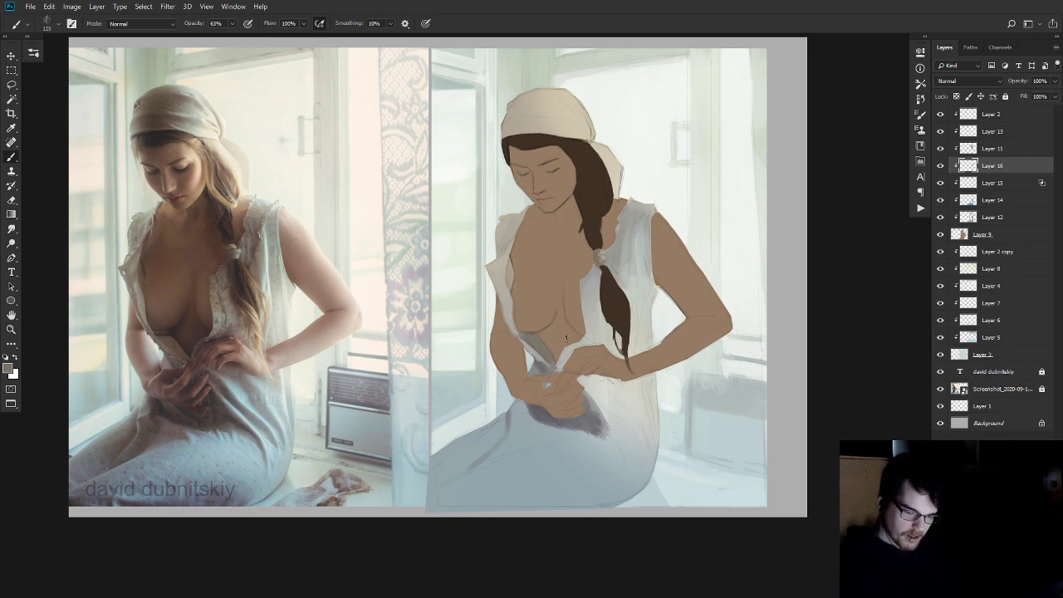
# - Darken the sampled skin tone to brown 493523 and paint the torso shadow inside the dress opening
pyautogui.keyDown('alt'); pyautogui.click(555, 333); pyautogui.keyUp('alt')
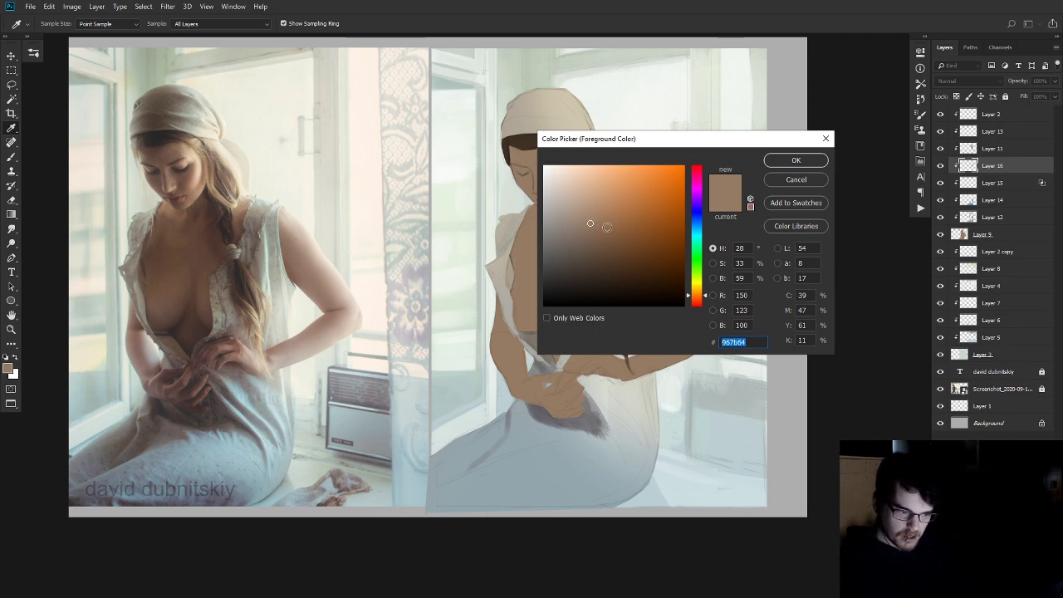
pyautogui.moveTo(615, 246); pyautogui.dragTo(615, 265)
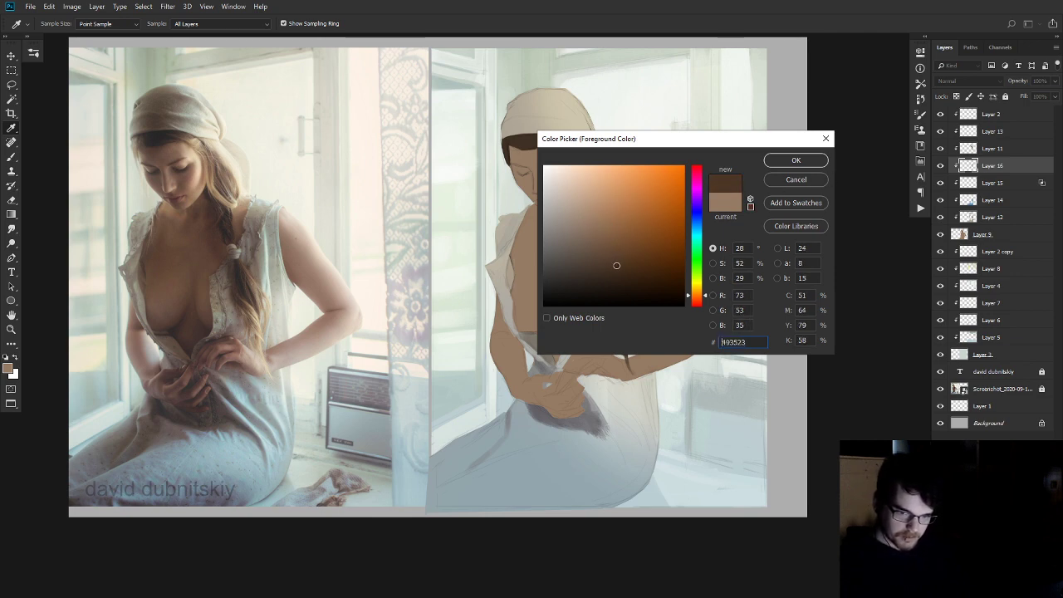
pyautogui.click(785, 163)
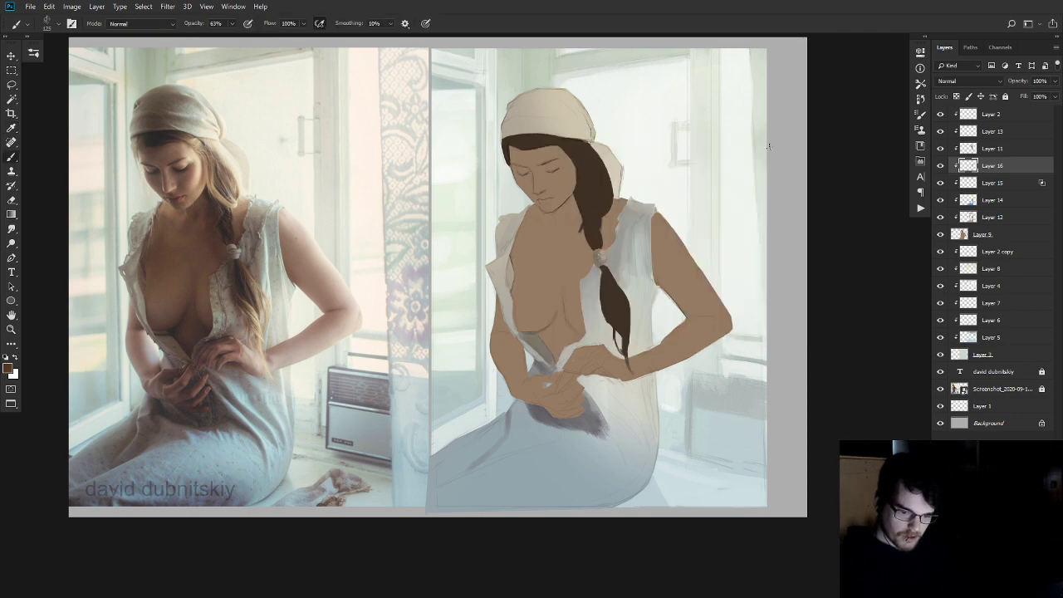
pyautogui.moveTo(541, 338); pyautogui.dragTo(548, 343)
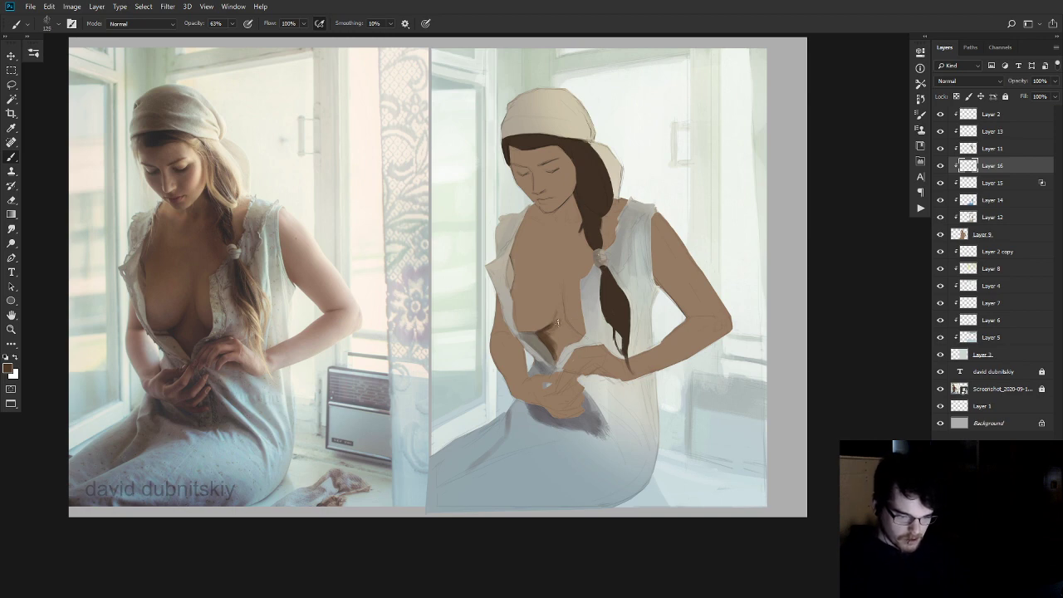
pyautogui.moveTo(550, 336); pyautogui.dragTo(554, 347)
# - Set the foreground to darker brown 3d2c1d, starting from the sampled shadow tone, and deepen the torso shadow inside the opening
pyautogui.keyDown('alt'); pyautogui.click(556, 350); pyautogui.keyUp('alt')
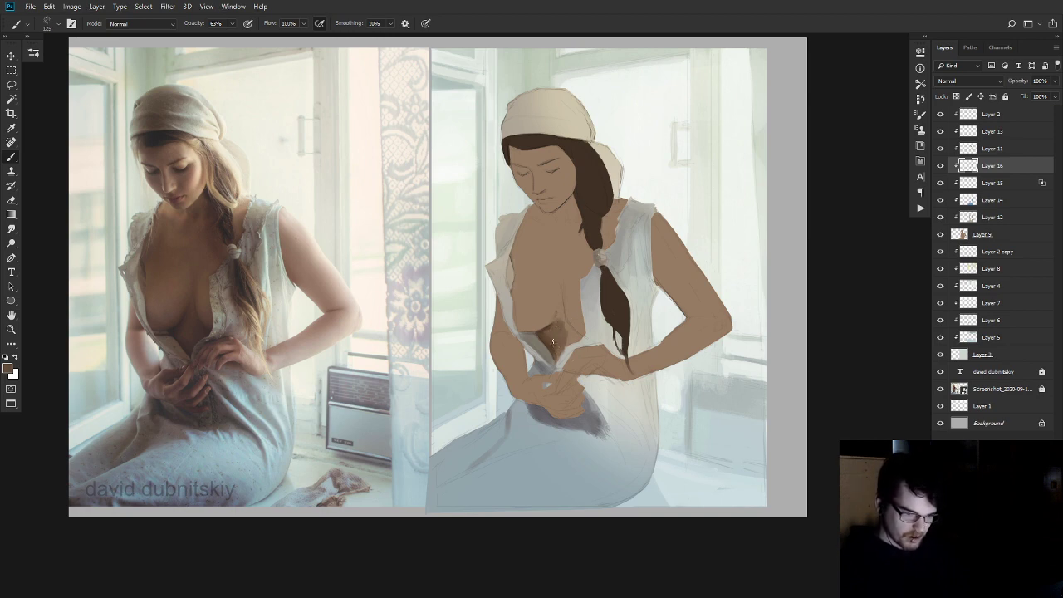
pyautogui.press('F12')
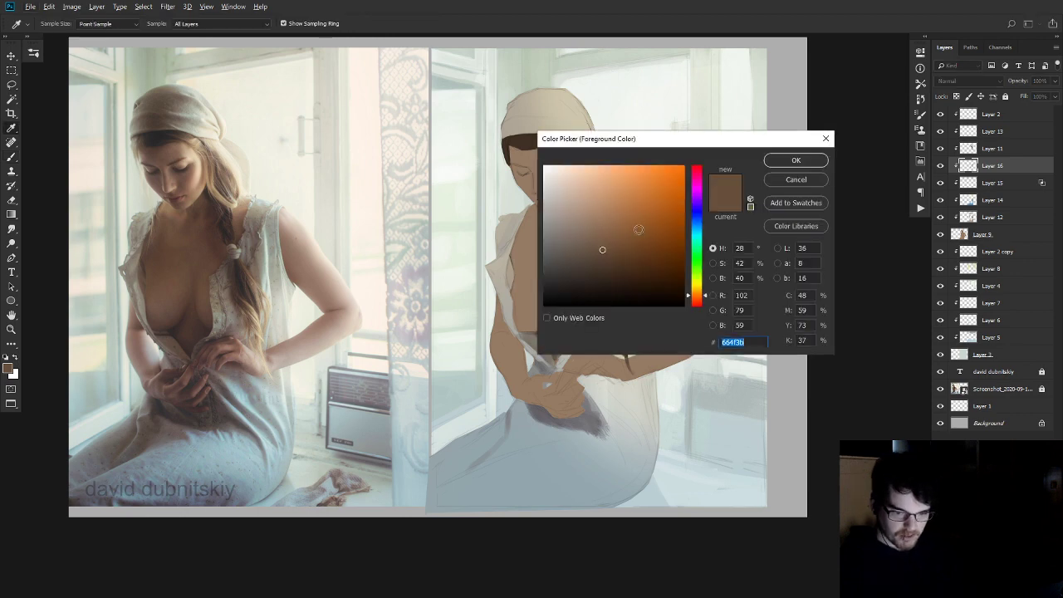
pyautogui.click(613, 262)
pyautogui.moveTo(612, 259); pyautogui.dragTo(620, 264)
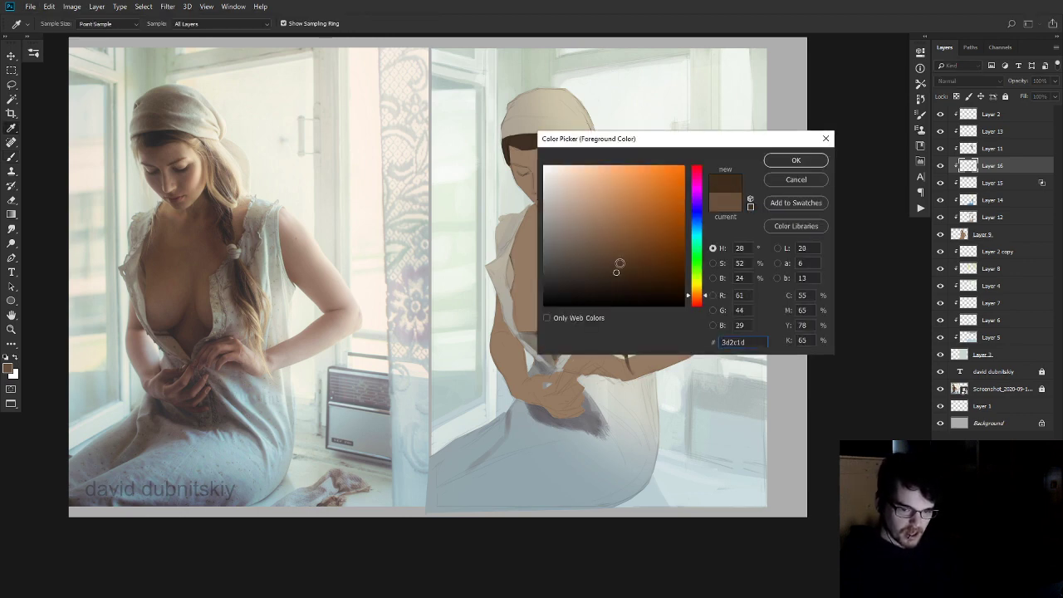
pyautogui.click(796, 160)
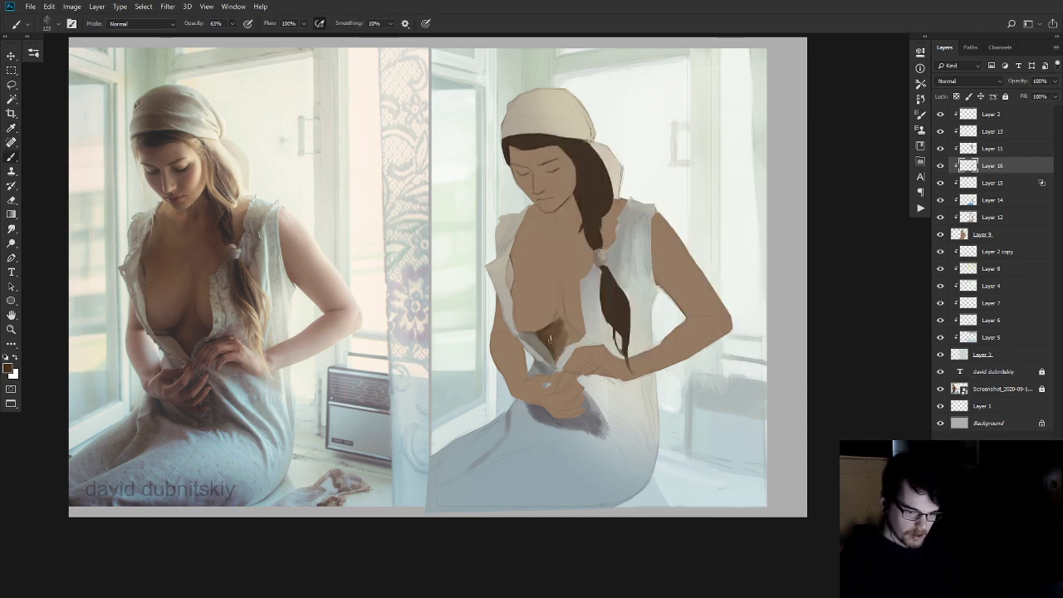
# - Warm the shadow inside the dress opening with saturated dark brown 3e2612 and undo the unwanted last strokes
pyautogui.press('F12')
pyautogui.moveTo(640, 268)
pyautogui.mouseDown()
pyautogui.moveTo(659, 240)
pyautogui.moveTo(645, 270)
pyautogui.mouseUp()
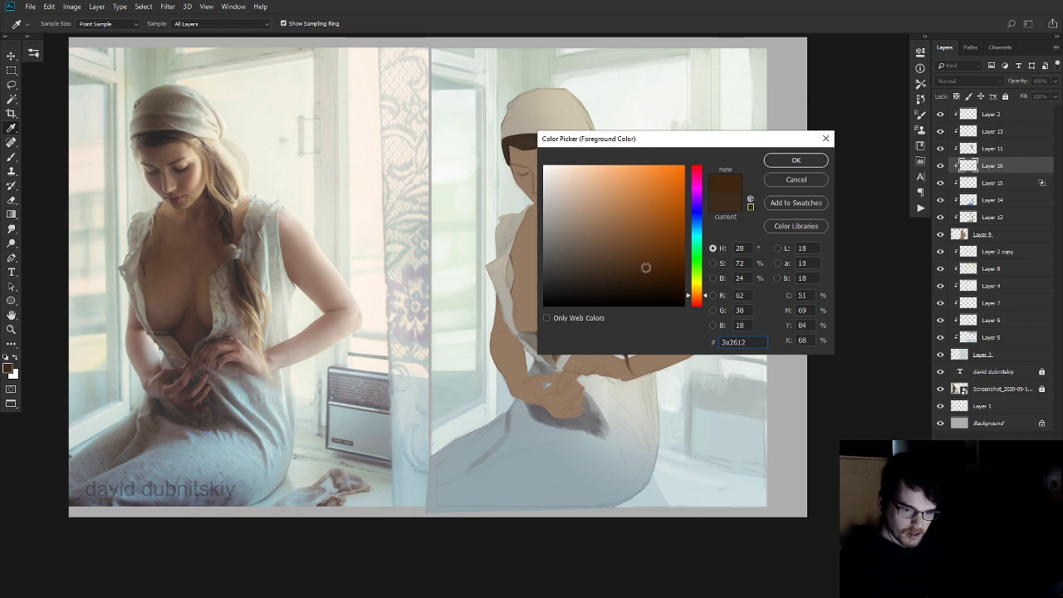
pyautogui.click(796, 160)
pyautogui.moveTo(540, 334)
pyautogui.mouseDown()
pyautogui.moveTo(554, 311)
pyautogui.moveTo(531, 322)
pyautogui.moveTo(535, 299)
pyautogui.moveTo(566, 262)
pyautogui.moveTo(572, 191)
pyautogui.moveTo(543, 312)
pyautogui.moveTo(524, 312)
pyautogui.moveTo(562, 324)
pyautogui.mouseUp()
pyautogui.hotkey('ctrl', 'z')
pyautogui.hotkey('ctrl', 'z')
pyautogui.hotkey('ctrl', 'z')
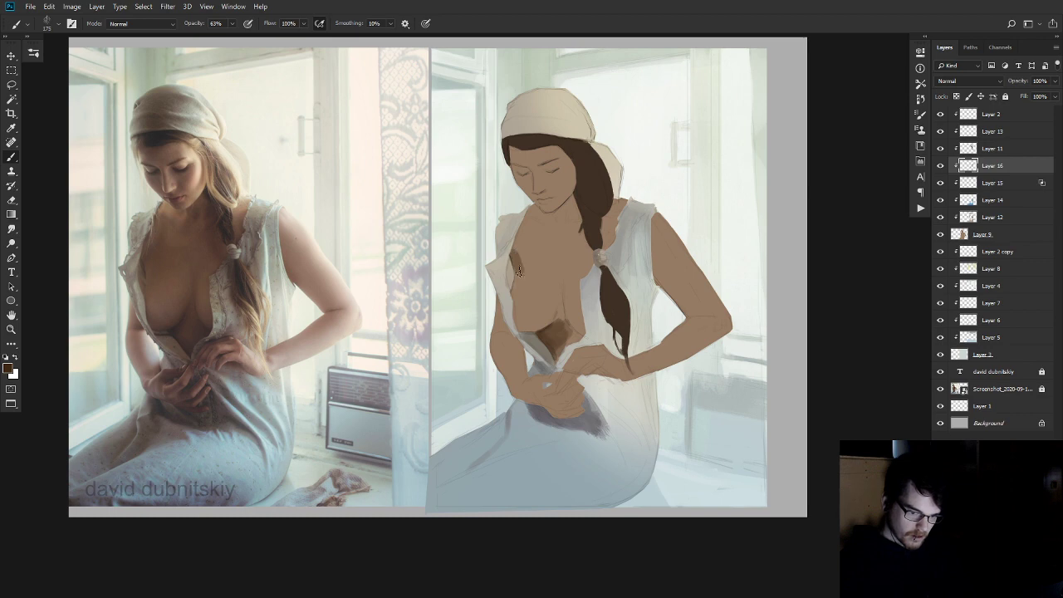
# - Sample the chest's skin tone and shift the foreground colour to saturated brown 623916
pyautogui.keyDown('alt'); pyautogui.click(528, 237); pyautogui.keyUp('alt')
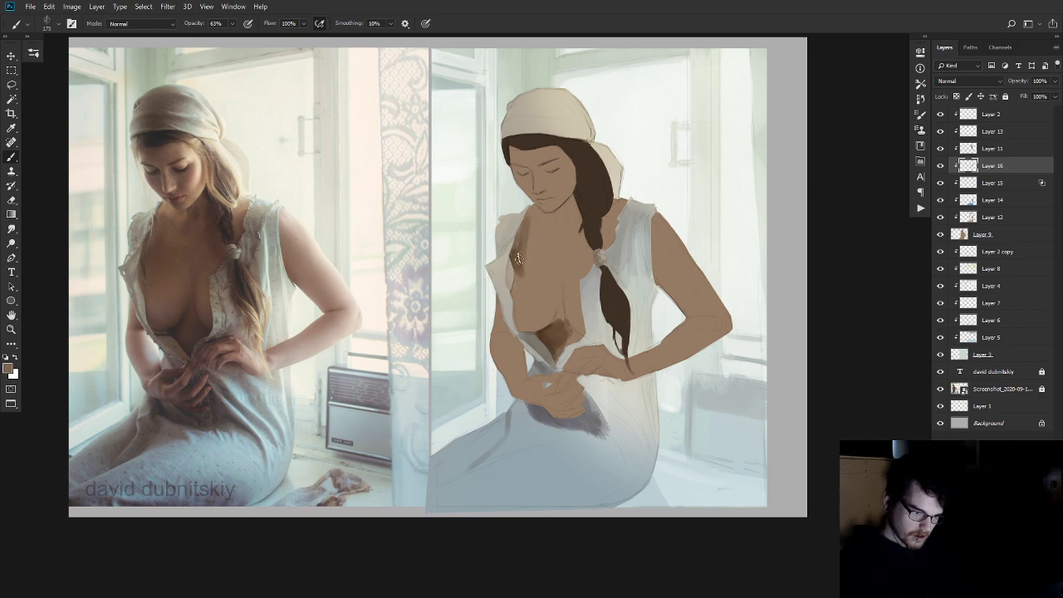
pyautogui.click(7, 368)
pyautogui.click(664, 252)
pyautogui.click(654, 251)
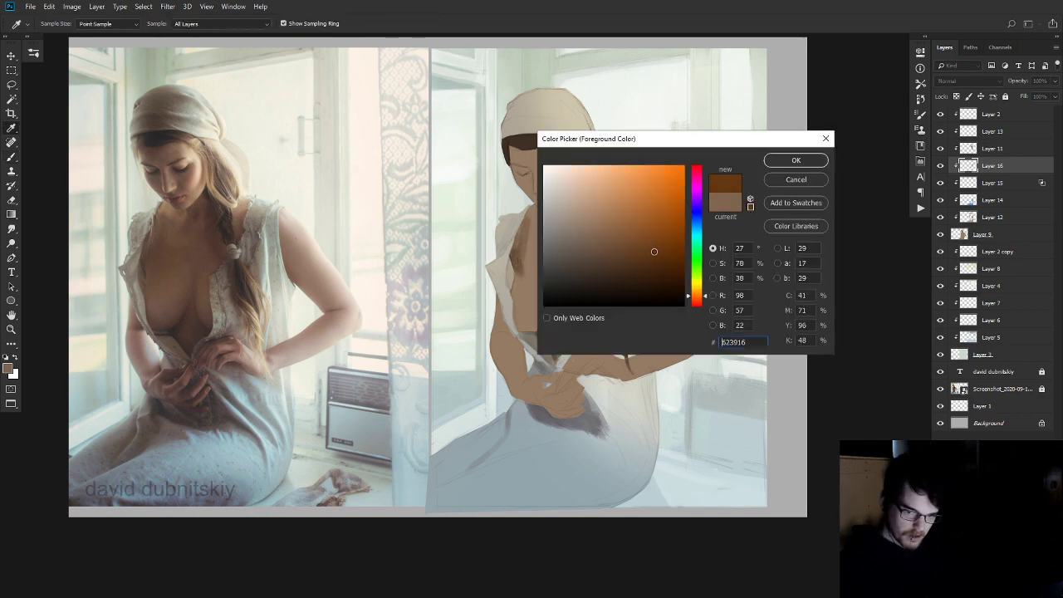
pyautogui.click(796, 161)
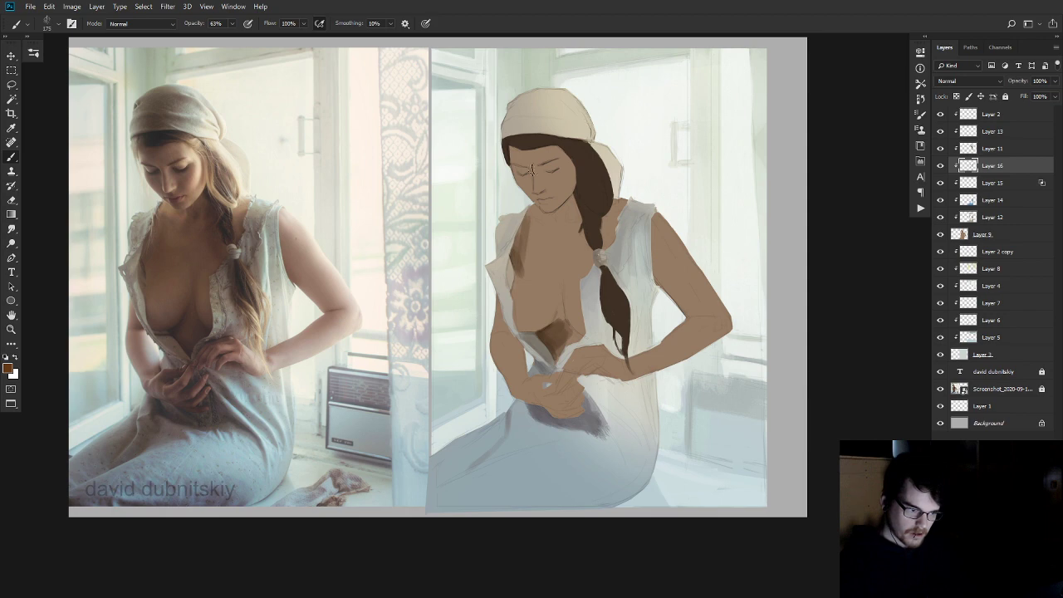
# - Set the brush opacity to 100% and paint warm brown shadow down the chest beside the open edge of the dress
pyautogui.click(218, 23)
pyautogui.write('100')
pyautogui.press('Return')
pyautogui.keyDown('alt'); pyautogui.click(526, 226); pyautogui.keyUp('alt')
pyautogui.moveTo(527, 243); pyautogui.dragTo(537, 217)
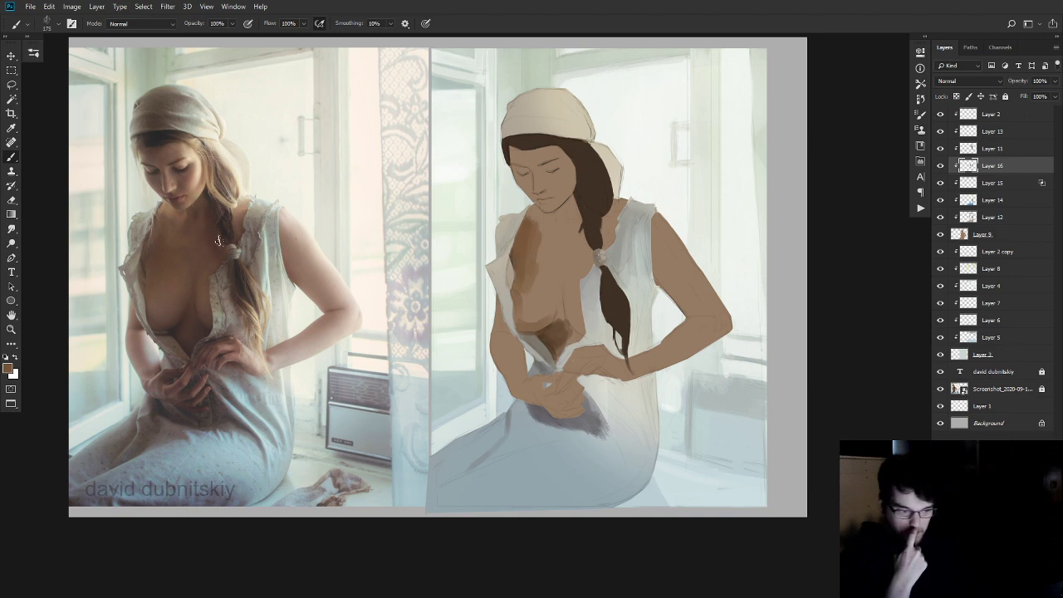
# - Model the lower chest and its central shadow with sampled dark browns and skin tones, using the 175 px brush
pyautogui.keyDown('alt'); pyautogui.click(572, 330); pyautogui.keyUp('alt')
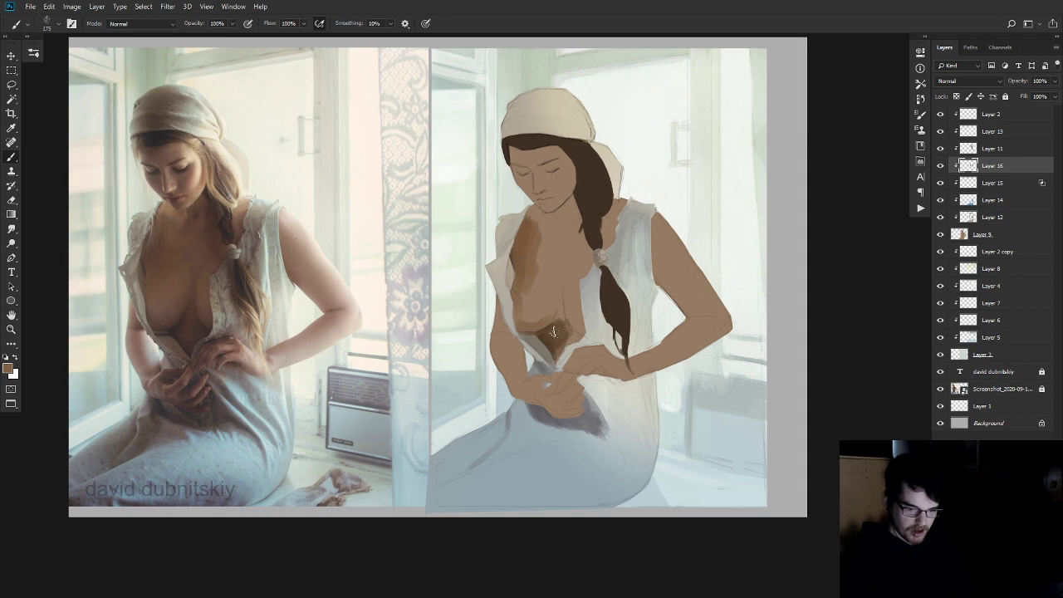
pyautogui.keyDown('alt'); pyautogui.click(541, 335); pyautogui.keyUp('alt')
pyautogui.moveTo(541, 335); pyautogui.dragTo(573, 334)
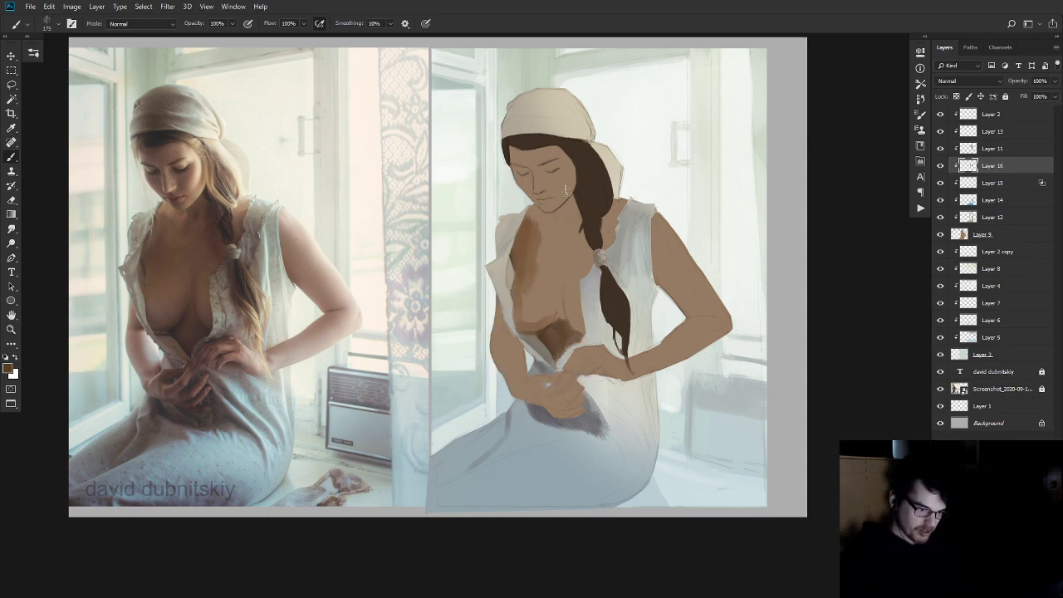
pyautogui.keyDown('alt'); pyautogui.click(540, 270); pyautogui.keyUp('alt')
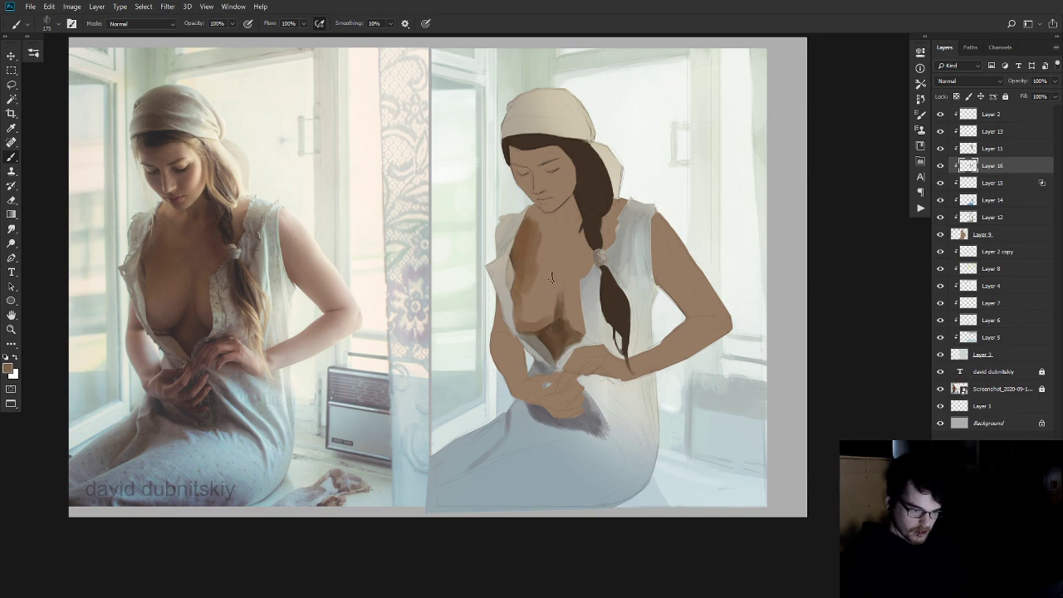
pyautogui.moveTo(548, 331); pyautogui.dragTo(563, 319)
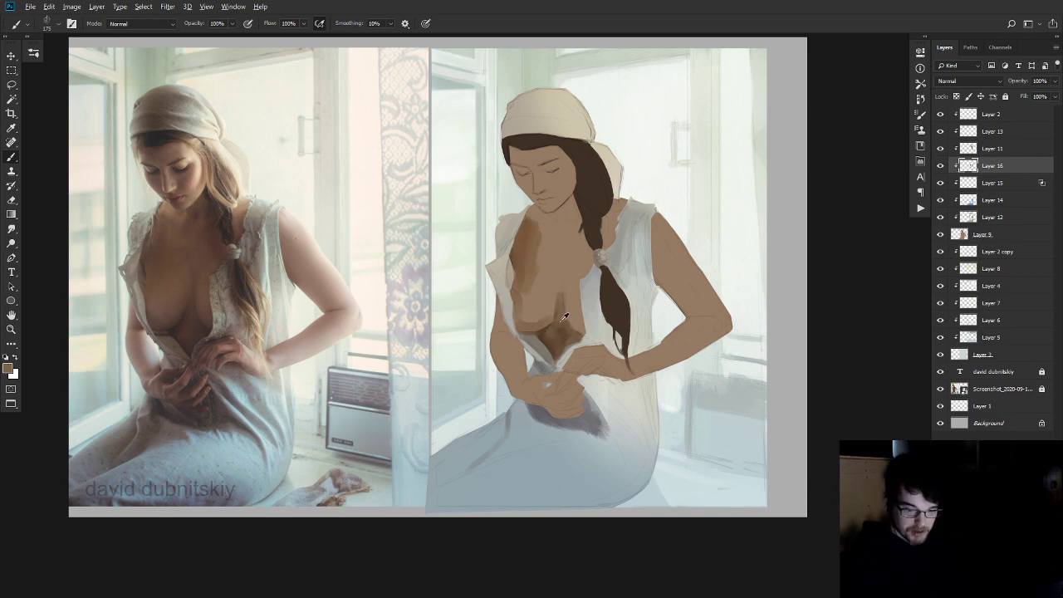
pyautogui.keyDown('alt'); pyautogui.click(551, 322); pyautogui.keyUp('alt')
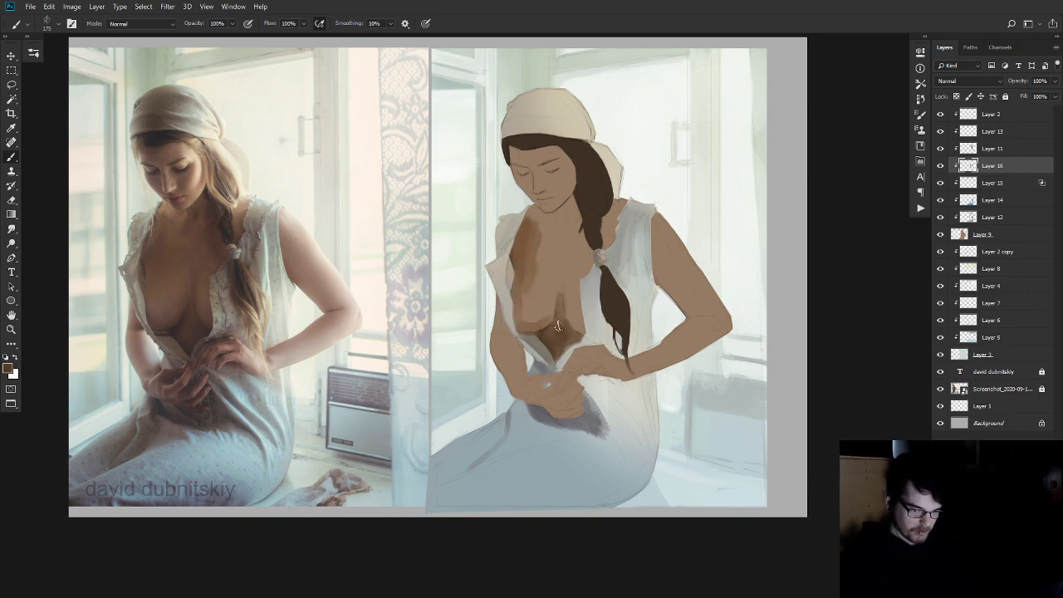
pyautogui.keyDown('alt'); pyautogui.click(552, 317); pyautogui.keyUp('alt')
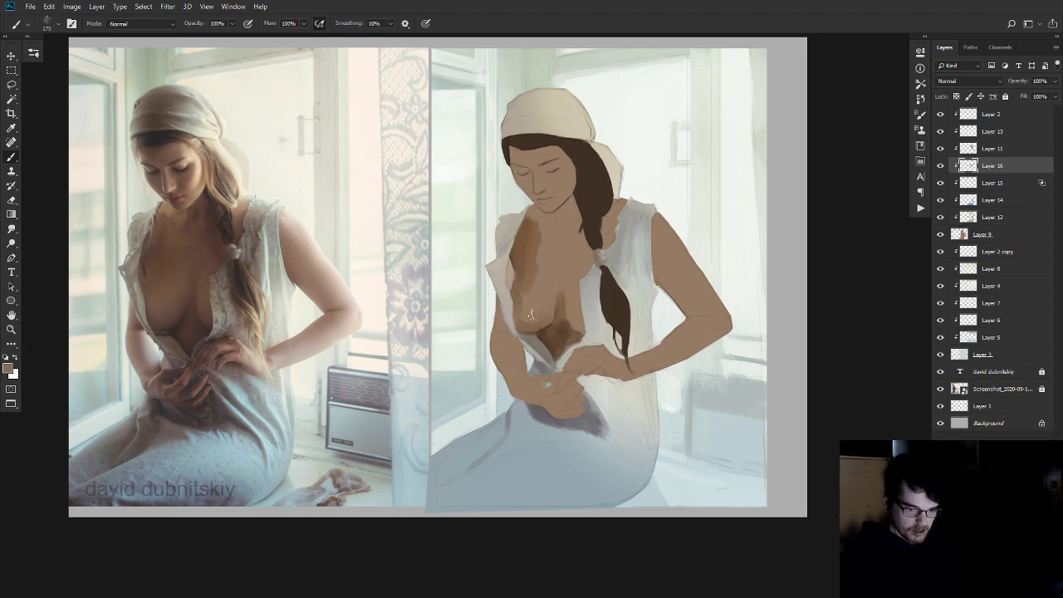
pyautogui.keyDown('alt'); pyautogui.click(541, 271); pyautogui.keyUp('alt')
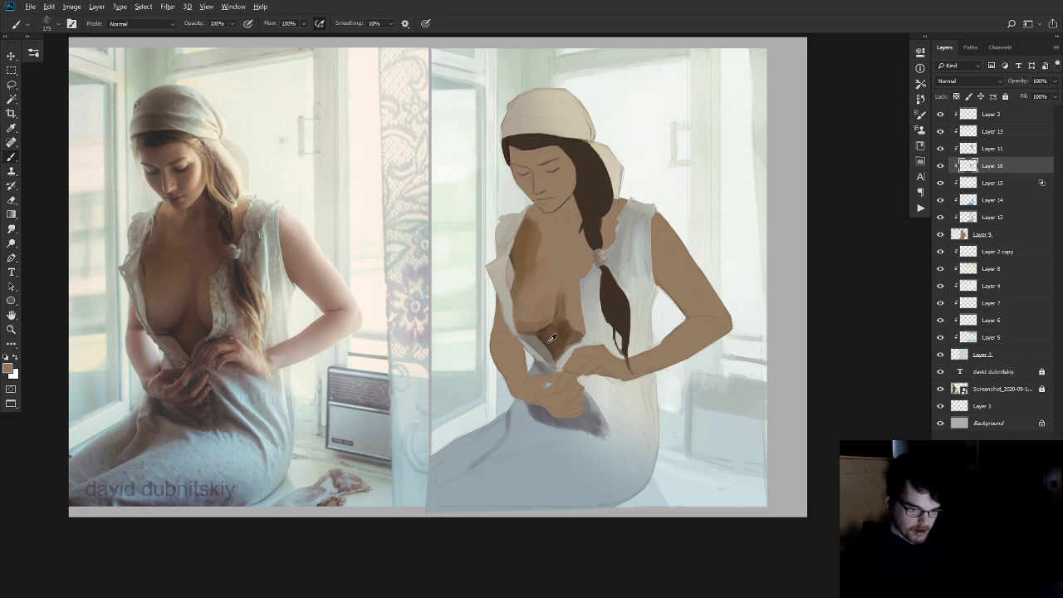
# - Reduce the brush to 50 px and refine the torso shadow's edge and the dress's inner flap with sampled browns and greys
pyautogui.keyDown('alt'); pyautogui.click(544, 334); pyautogui.keyUp('alt')
pyautogui.rightClick(550, 295)
pyautogui.press('Return')
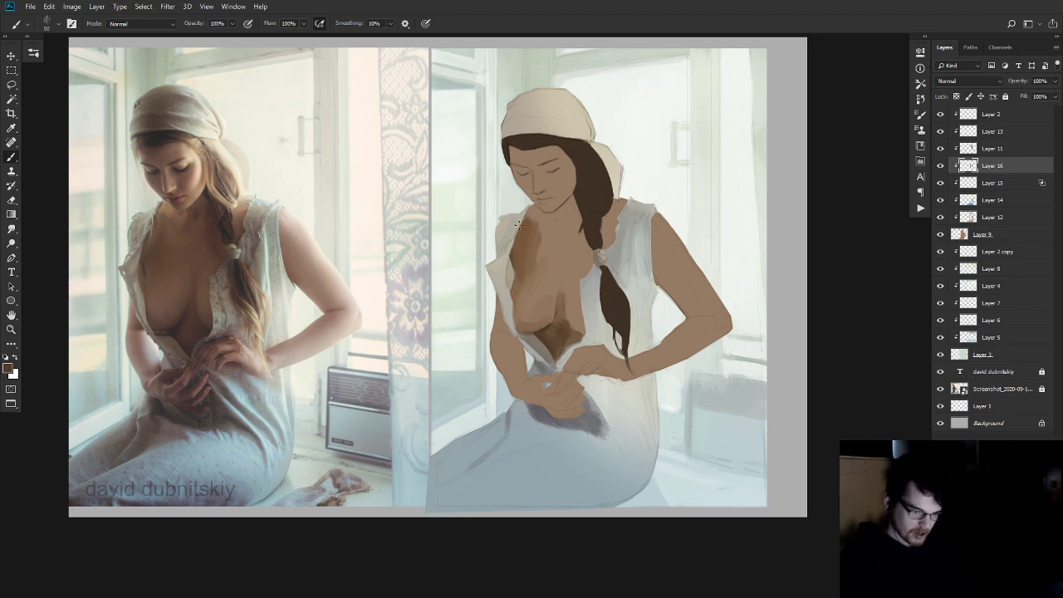
pyautogui.keyDown('alt'); pyautogui.click(524, 336); pyautogui.keyUp('alt')
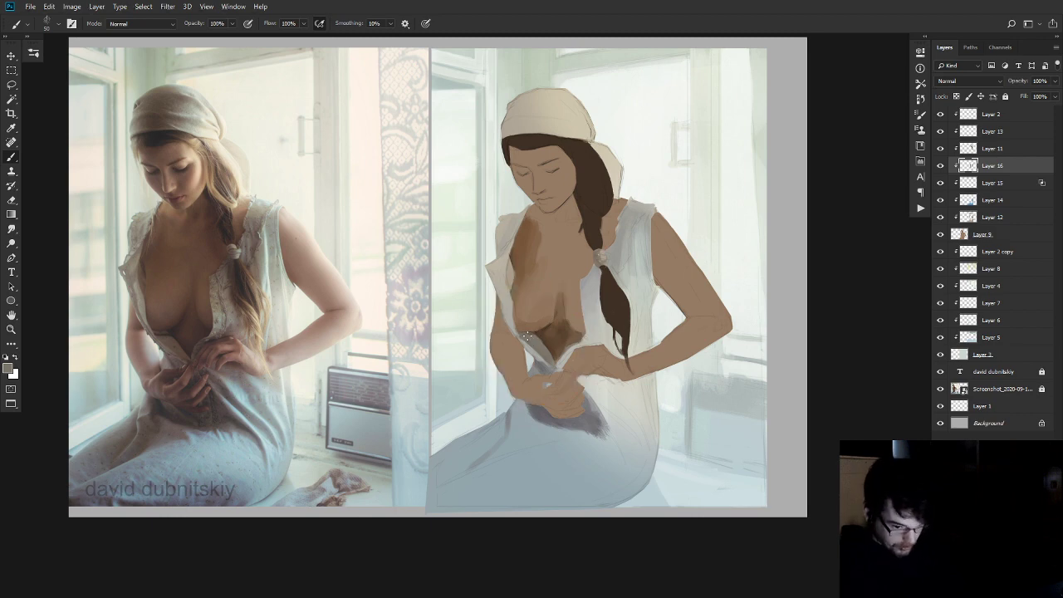
pyautogui.keyDown('alt'); pyautogui.click(516, 321); pyautogui.keyUp('alt')
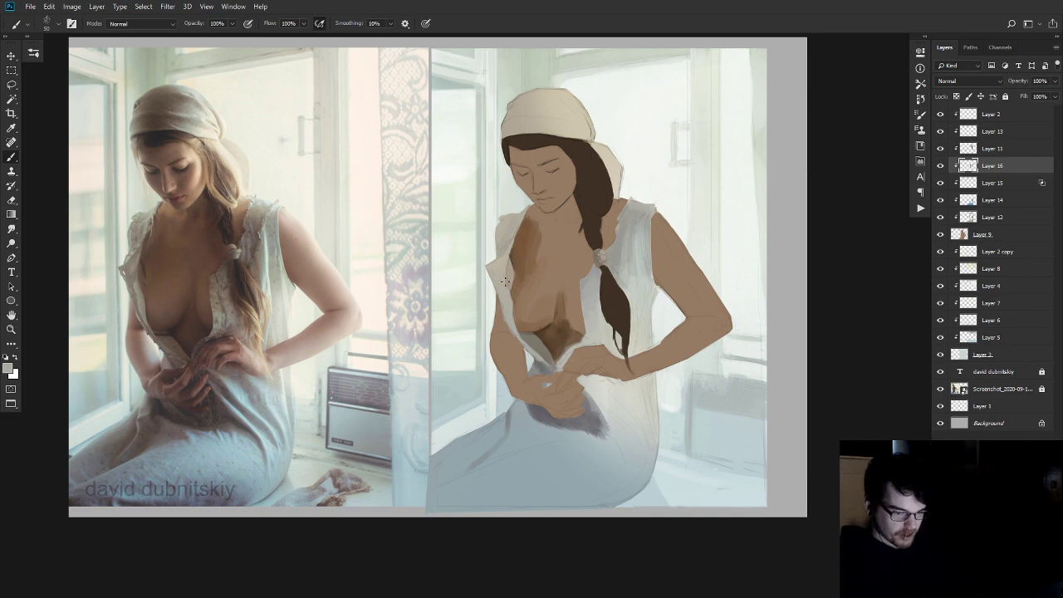
pyautogui.keyDown('alt'); pyautogui.click(507, 314); pyautogui.keyUp('alt')
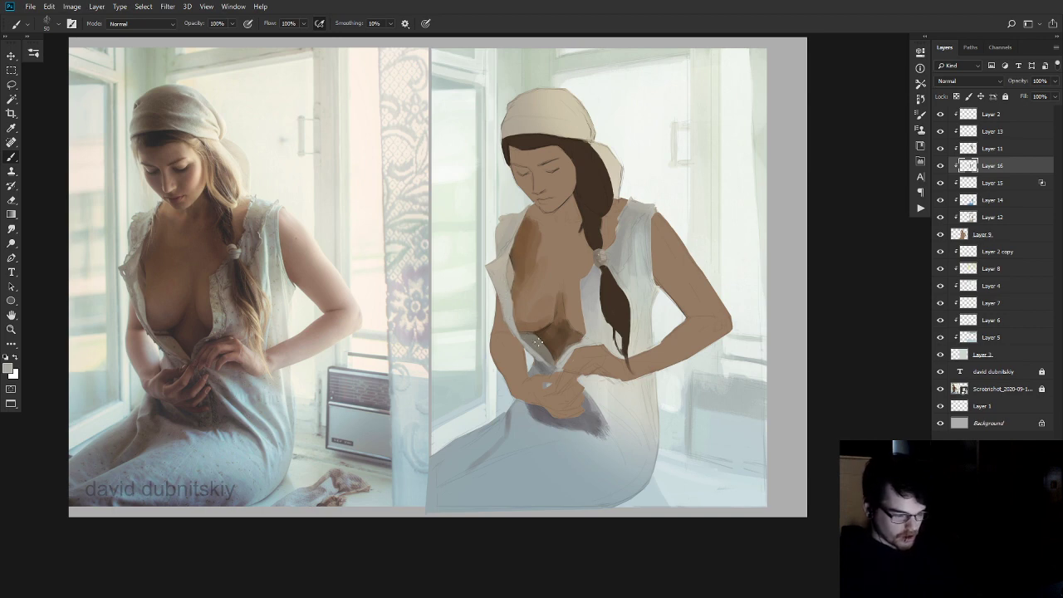
pyautogui.keyDown('alt'); pyautogui.click(522, 333); pyautogui.keyUp('alt')
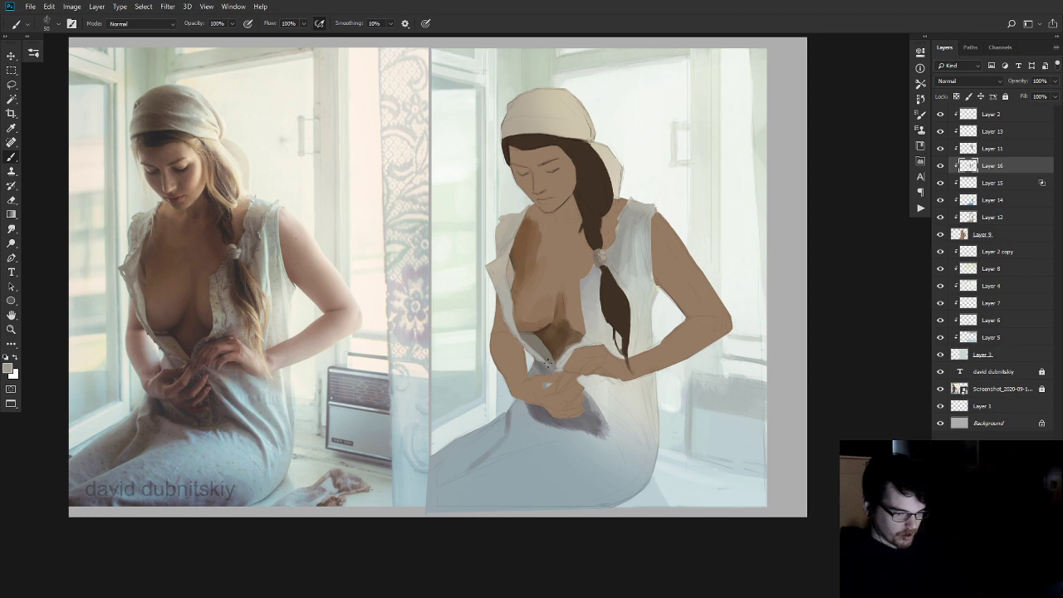
# - Change the foreground from the sampled grey to muted purple-grey 635c66, using a hue of 280°
pyautogui.keyDown('alt'); pyautogui.click(545, 359); pyautogui.keyUp('alt')
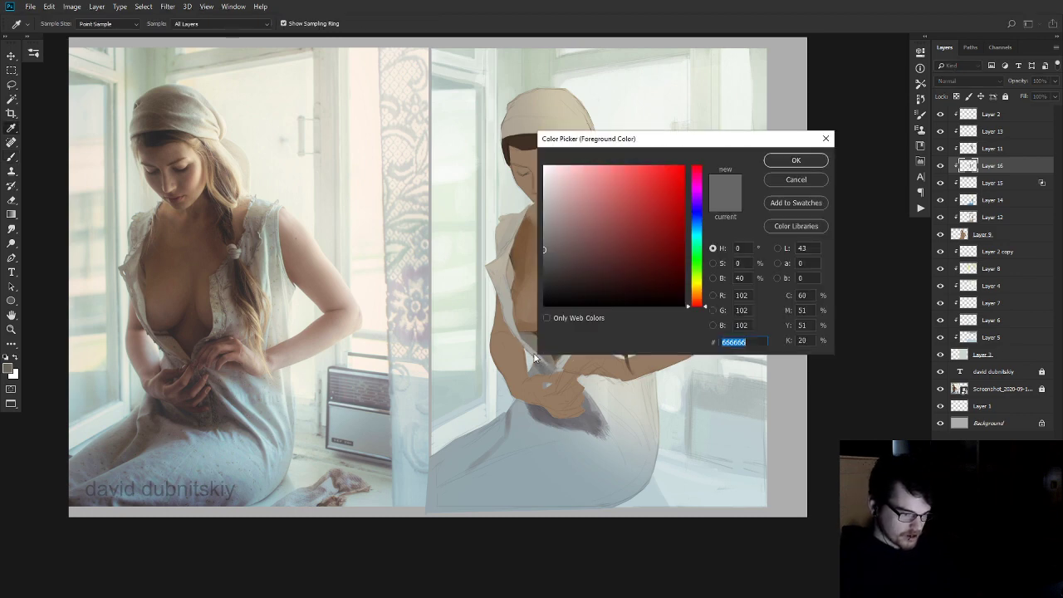
pyautogui.click(699, 202)
pyautogui.click(697, 197)
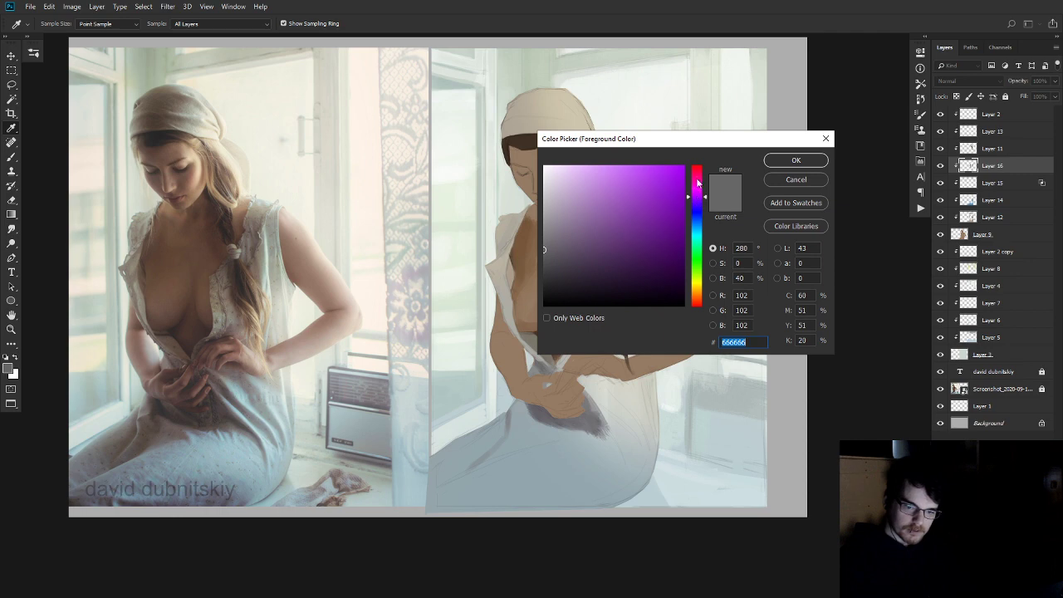
pyautogui.click(559, 253)
pyautogui.moveTo(560, 252); pyautogui.dragTo(569, 255)
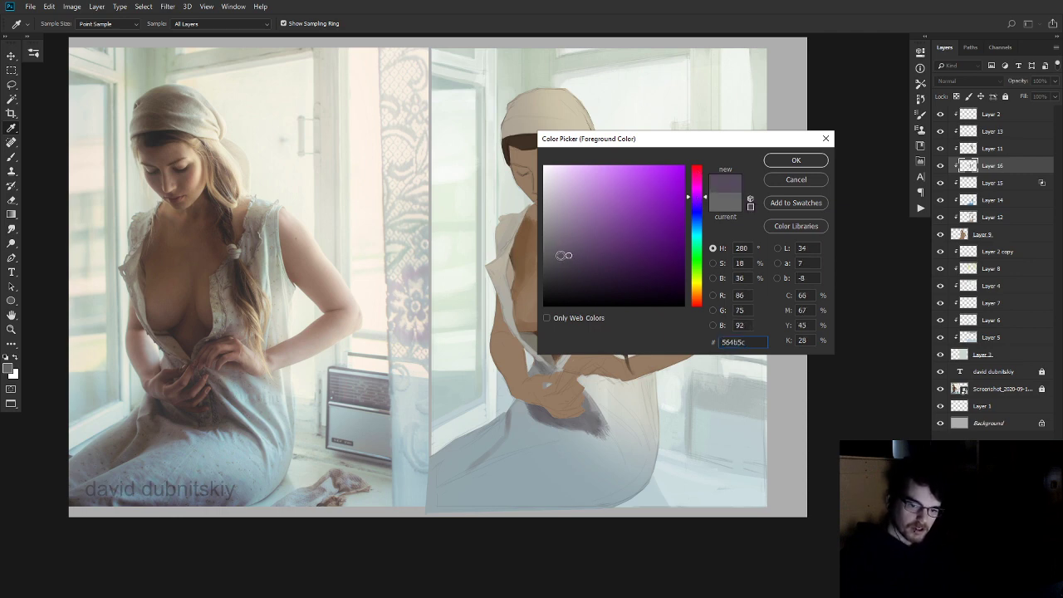
pyautogui.click(564, 247)
pyautogui.click(551, 253)
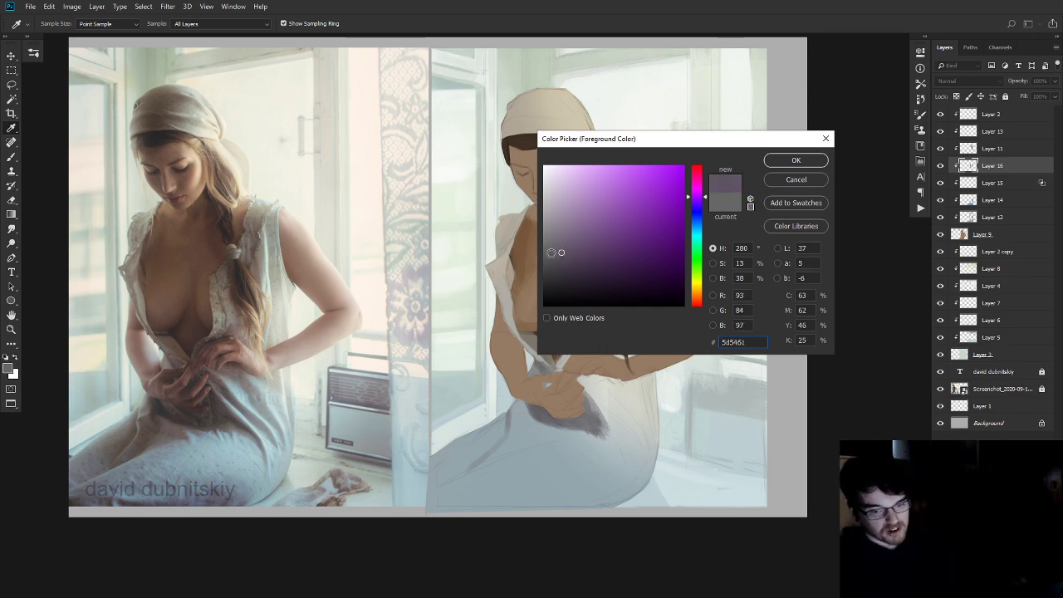
pyautogui.click(558, 250)
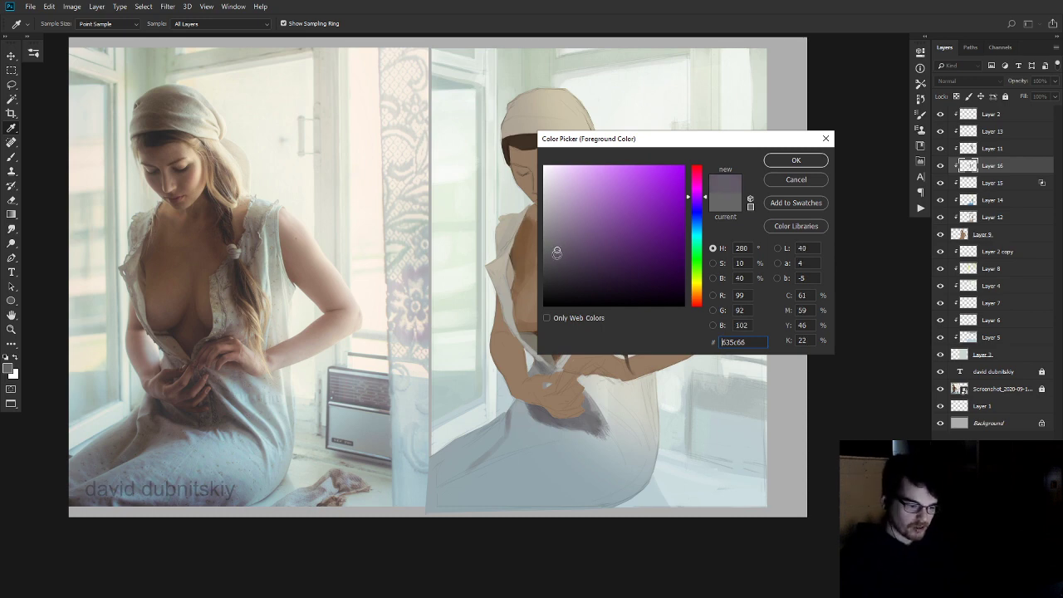
pyautogui.click(794, 159)
# - Paint purple-grey shadows across the lap beneath the hands and along the dress's lower edge, enlarging the brush to 250 px
pyautogui.press('b')
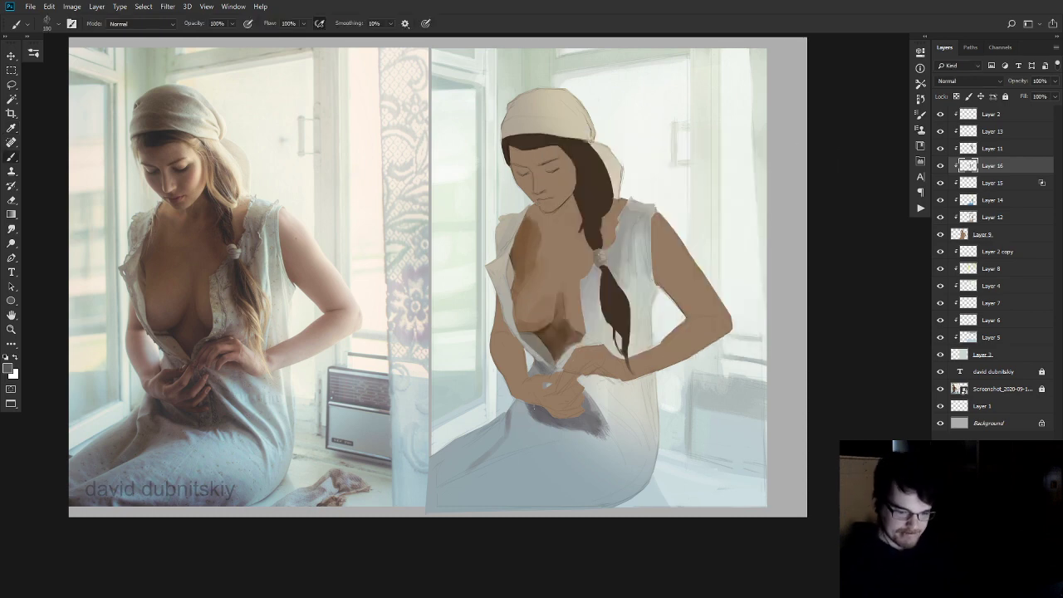
pyautogui.moveTo(515, 398)
pyautogui.mouseDown()
pyautogui.moveTo(514, 424)
pyautogui.moveTo(516, 408)
pyautogui.moveTo(534, 412)
pyautogui.moveTo(534, 402)
pyautogui.moveTo(536, 430)
pyautogui.moveTo(547, 429)
pyautogui.moveTo(516, 446)
pyautogui.moveTo(532, 429)
pyautogui.moveTo(513, 441)
pyautogui.moveTo(535, 397)
pyautogui.moveTo(524, 425)
pyautogui.moveTo(471, 460)
pyautogui.moveTo(528, 411)
pyautogui.mouseUp()
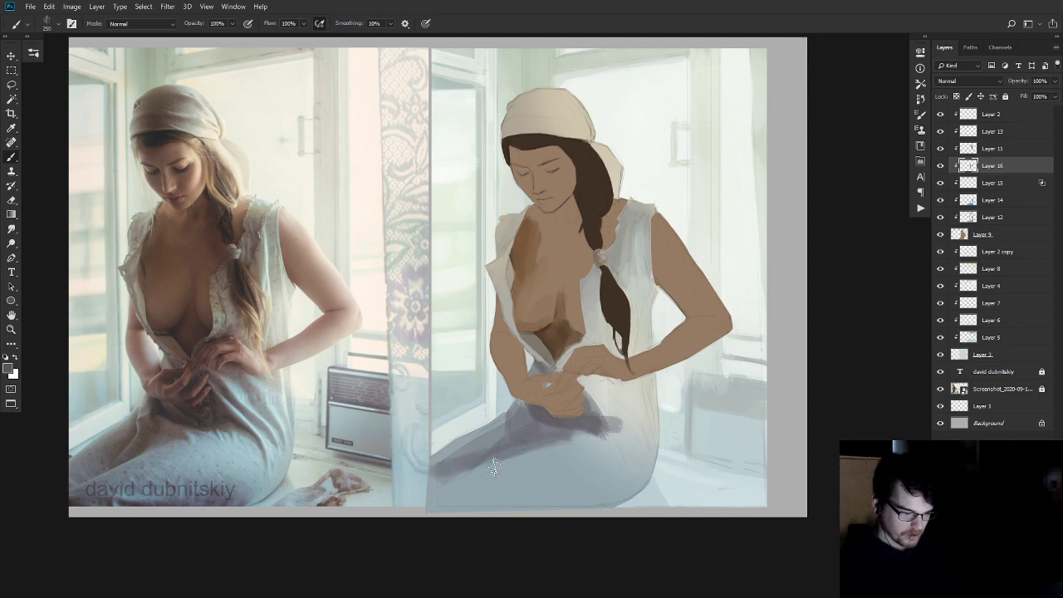
pyautogui.moveTo(420, 505)
pyautogui.mouseDown()
pyautogui.moveTo(531, 510)
pyautogui.moveTo(456, 510)
pyautogui.moveTo(605, 498)
pyautogui.mouseUp()
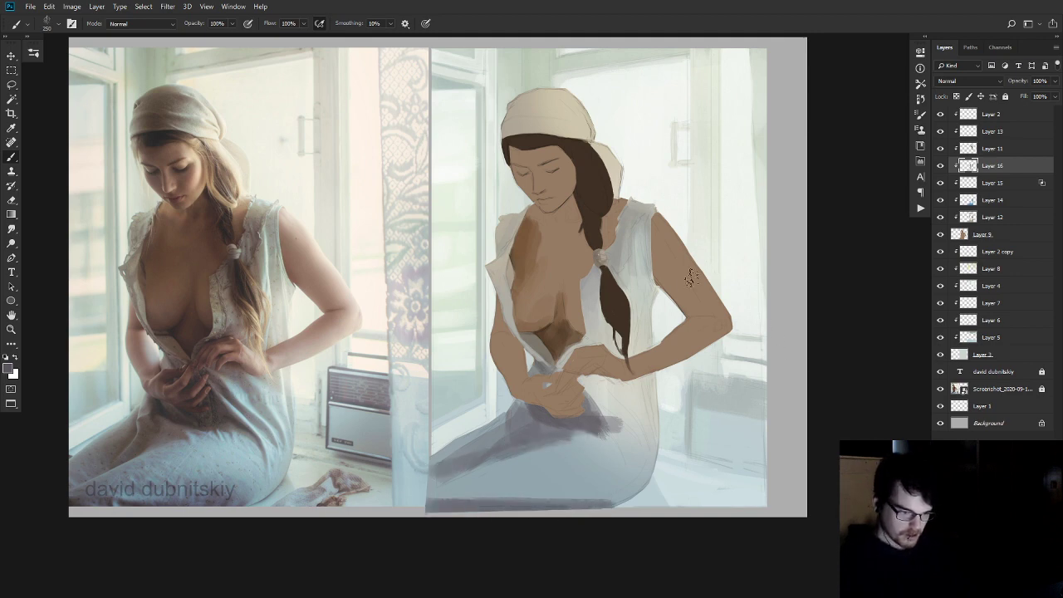
# - Shade the dress's shoulder and open collar flap with sampled greys, reducing the brush to 150 px and 80 px
pyautogui.keyDown('alt'); pyautogui.click(623, 220); pyautogui.keyUp('alt')
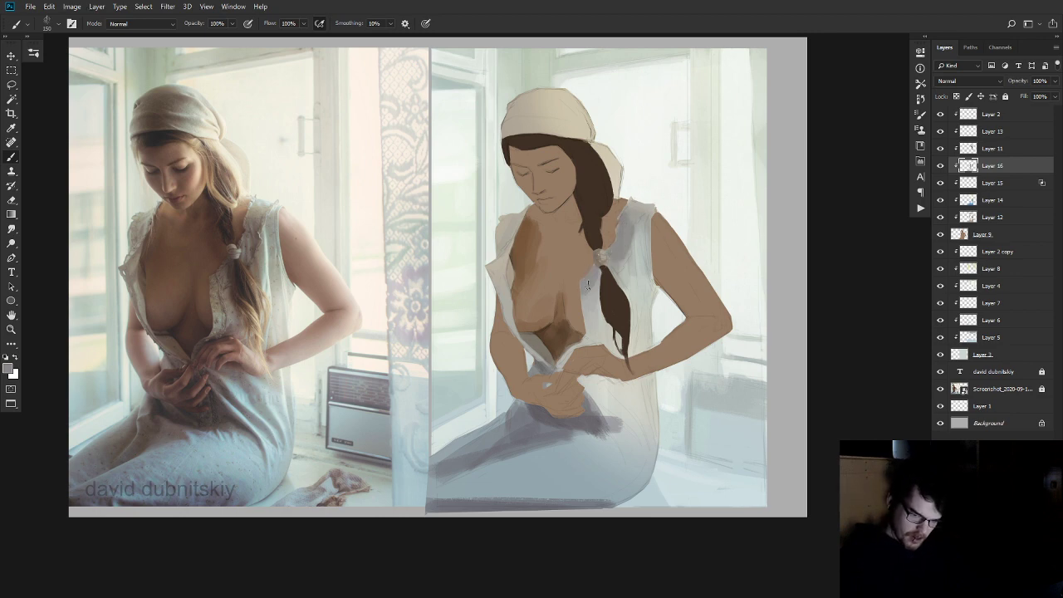
pyautogui.keyDown('alt'); pyautogui.click(502, 283); pyautogui.keyUp('alt')
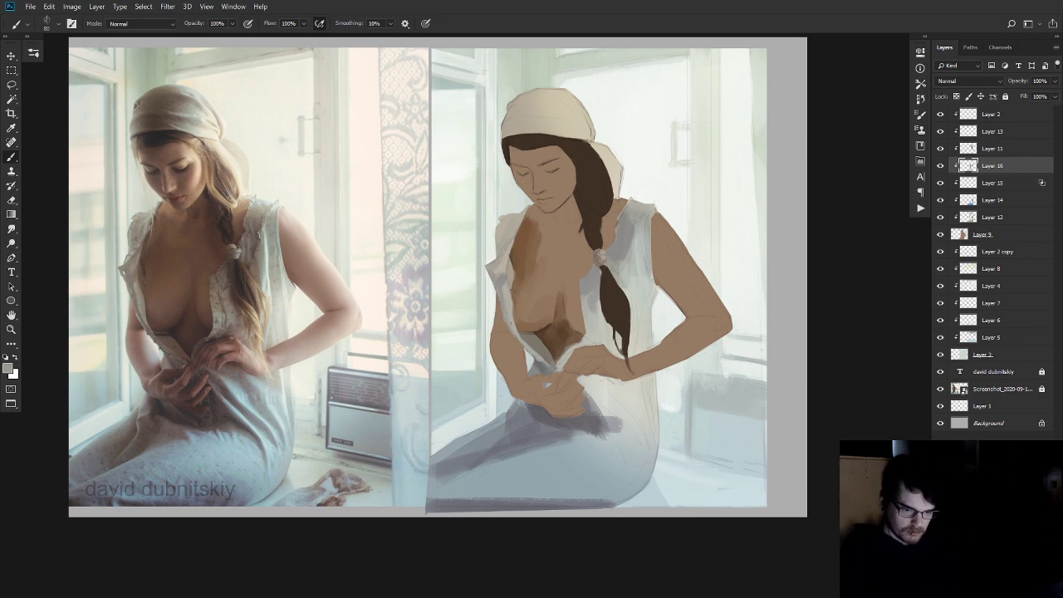
pyautogui.keyDown('alt'); pyautogui.click(511, 291); pyautogui.keyUp('alt')
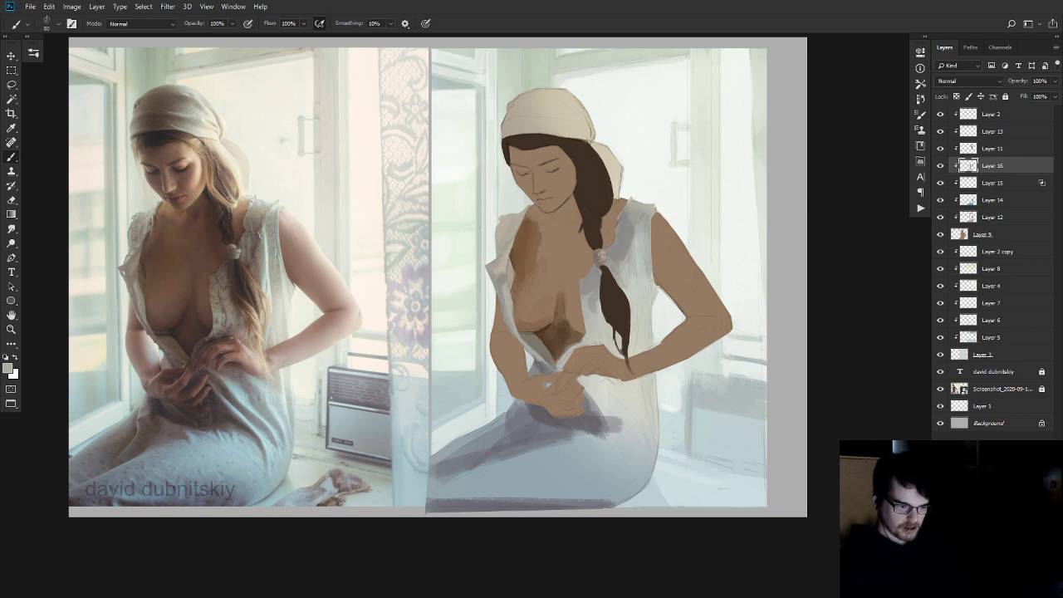
pyautogui.press('d')
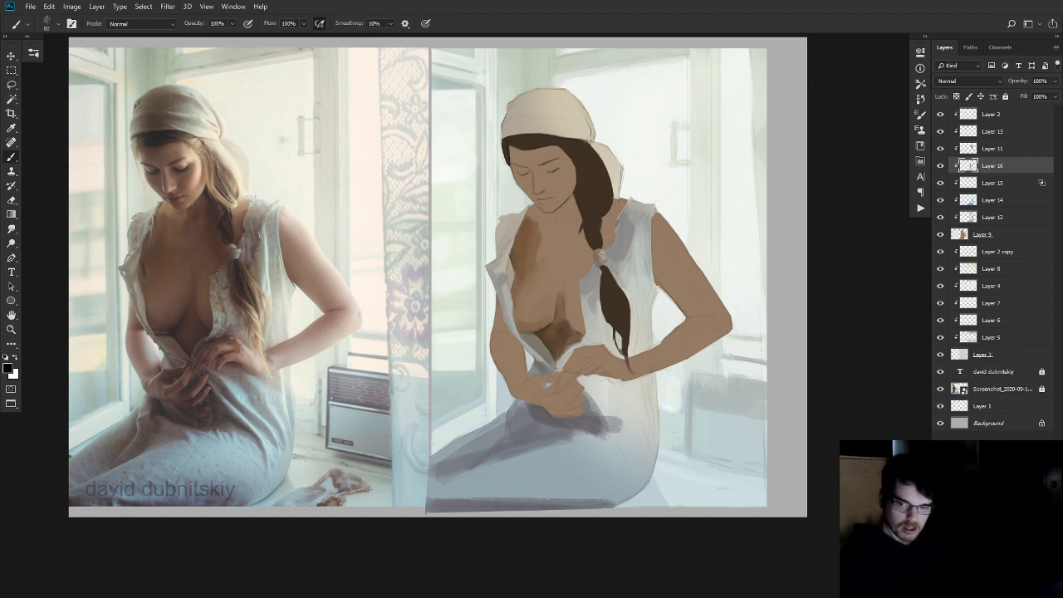
pyautogui.click(986, 115)
pyautogui.hotkey('ctrl', 'shift', 'alt', 'n')
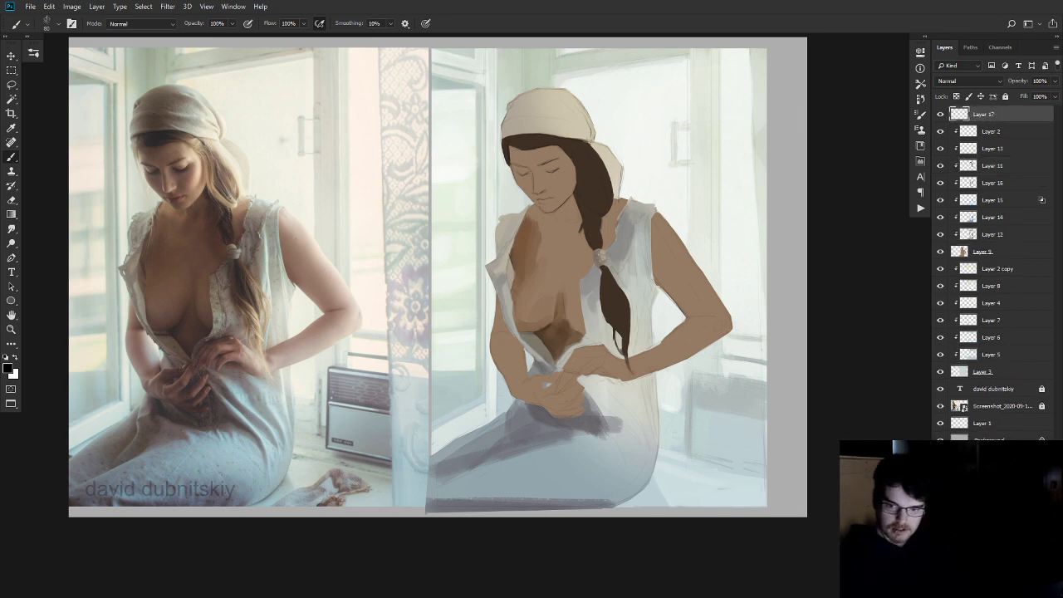
pyautogui.moveTo(515, 397); pyautogui.dragTo(69, 397)
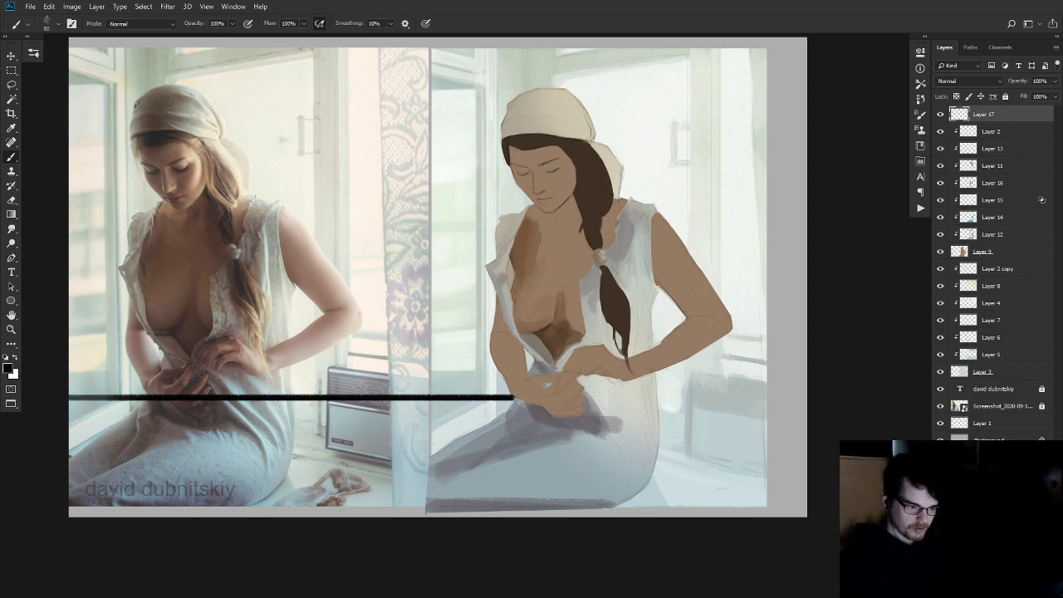
pyautogui.rightClick(134, 385)
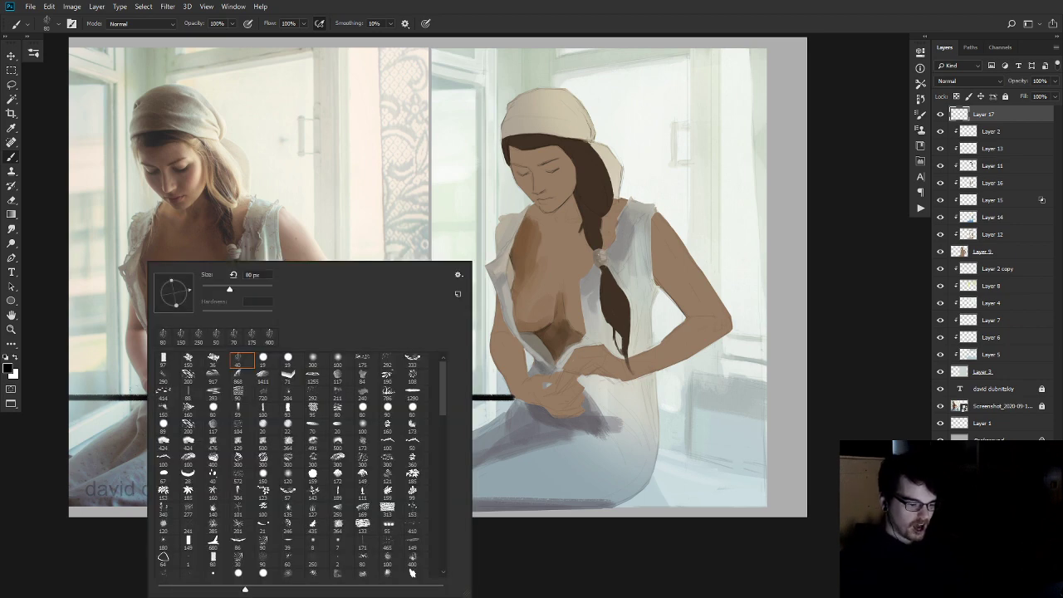
pyautogui.press('Escape')
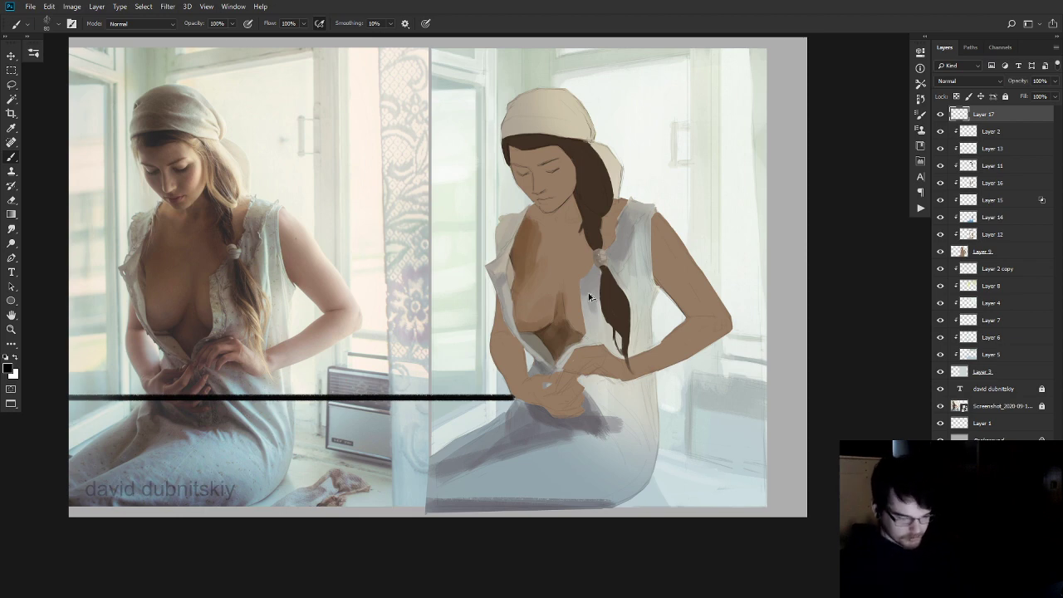
pyautogui.hotkey('ctrl', 'z')
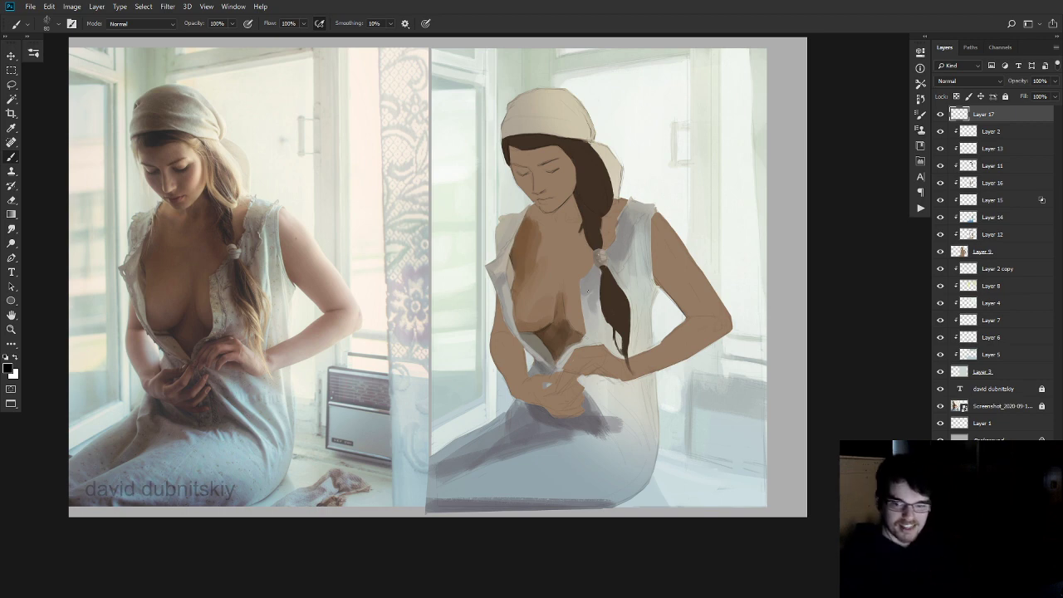
pyautogui.hotkey('ctrl', 'z')
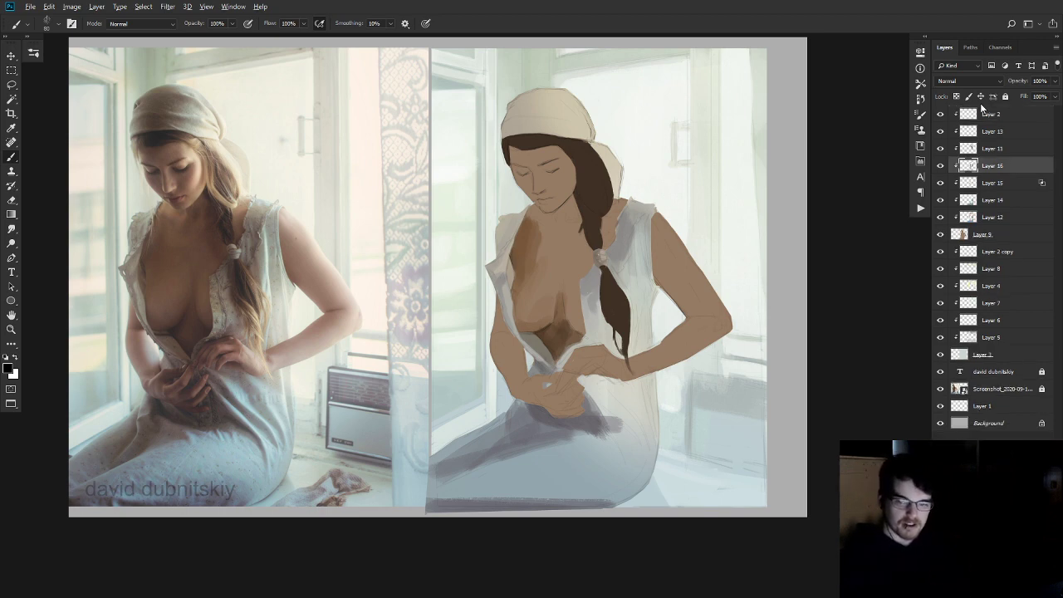
# - Make Layer 2 the active layer and briefly hide the reference photo to view the painting on its own
pyautogui.click(980, 118)
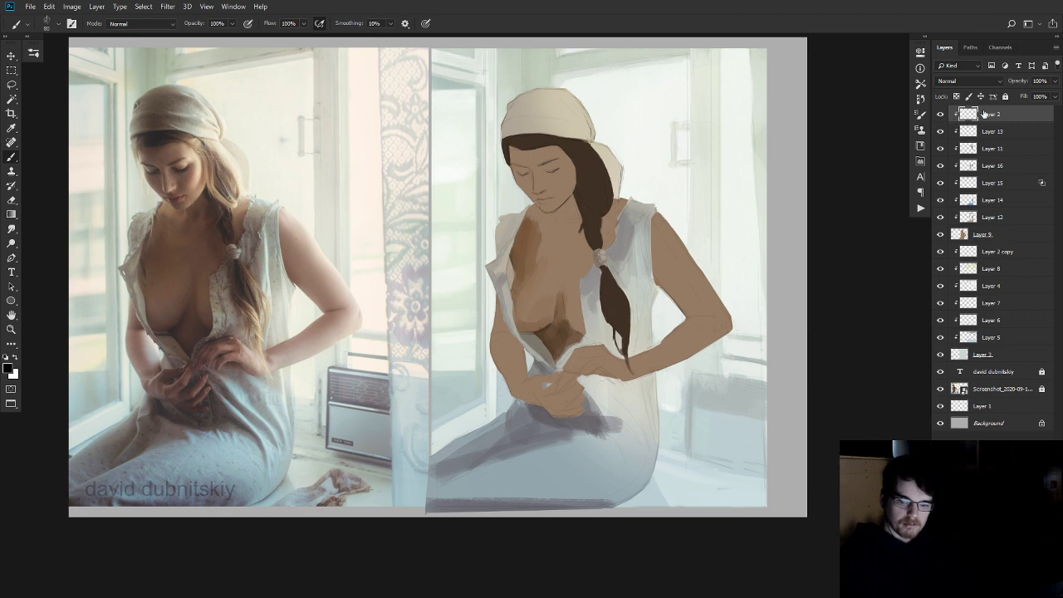
pyautogui.click(940, 390)
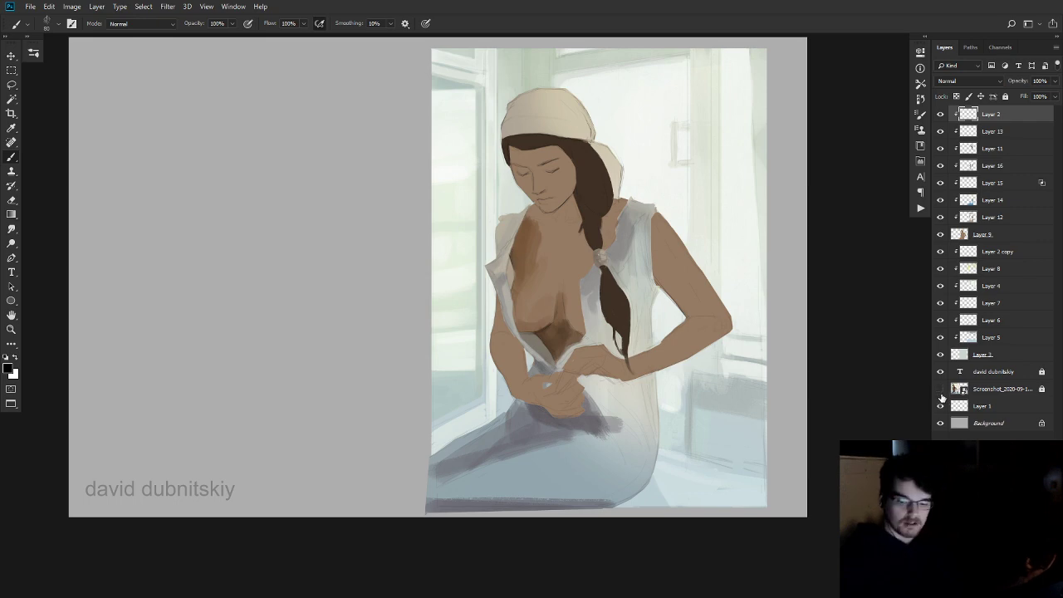
pyautogui.click(940, 390)
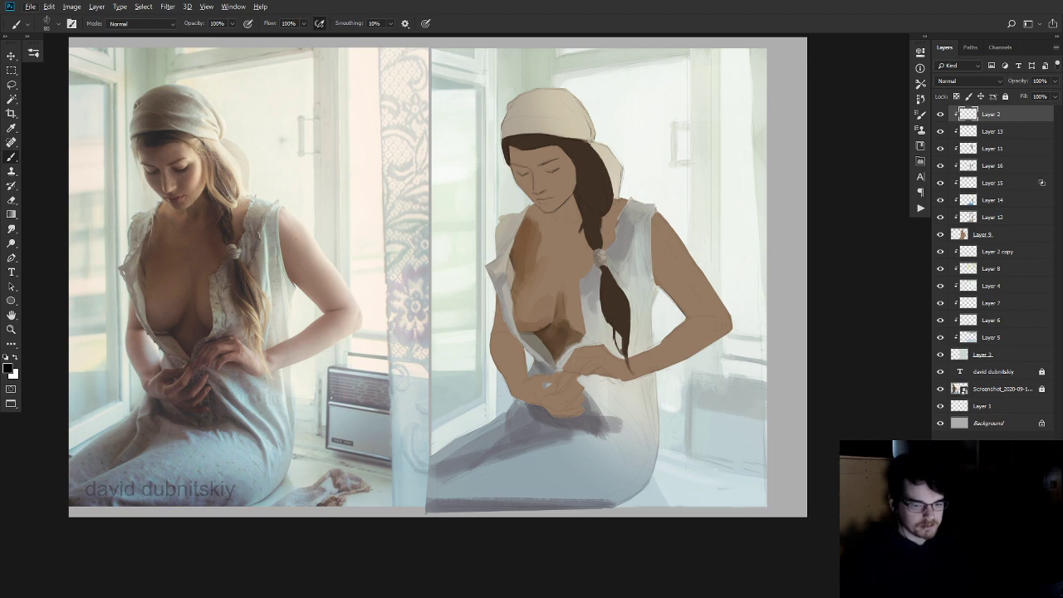
# - Blend the chest and neck with sampled browns at 200 px, and paint the shoulder beside the braid in warm tan b5845a
pyautogui.keyDown('alt'); pyautogui.click(525, 250); pyautogui.keyUp('alt')
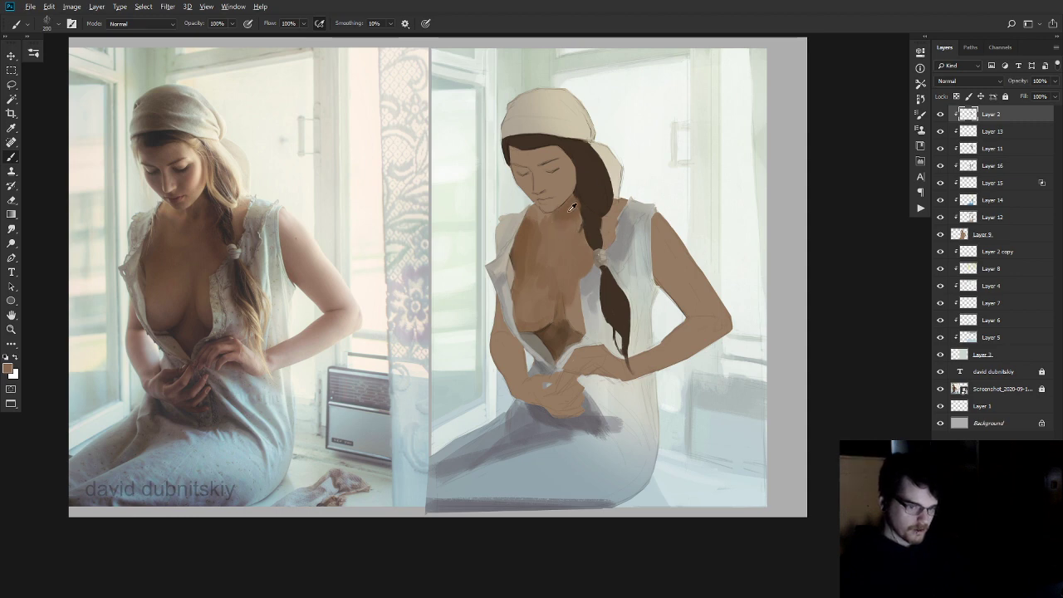
pyautogui.keyDown('alt'); pyautogui.click(540, 199); pyautogui.keyUp('alt')
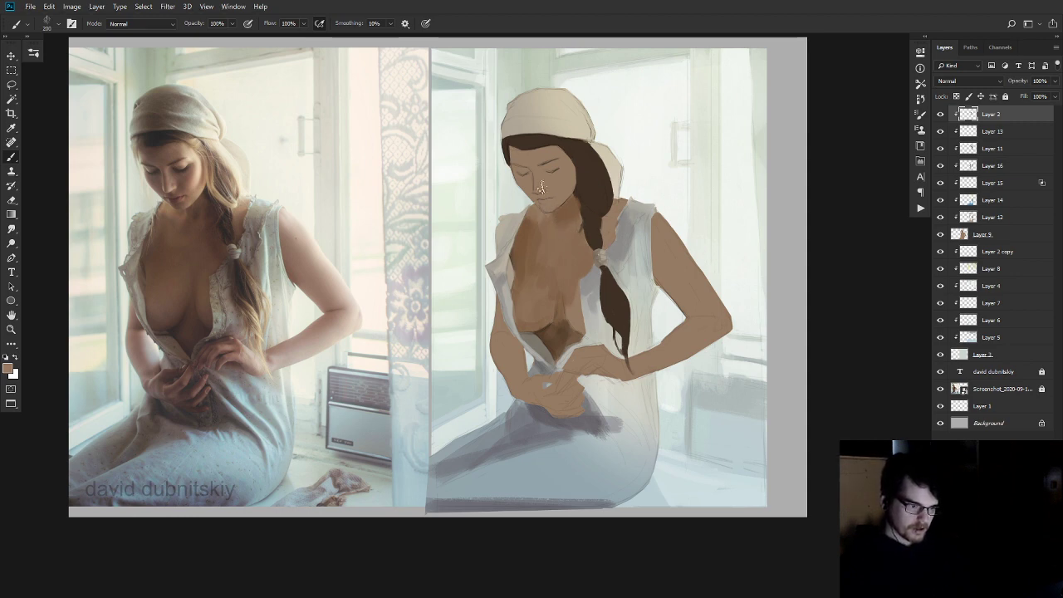
pyautogui.press('F2')
pyautogui.moveTo(606, 222); pyautogui.dragTo(617, 208)
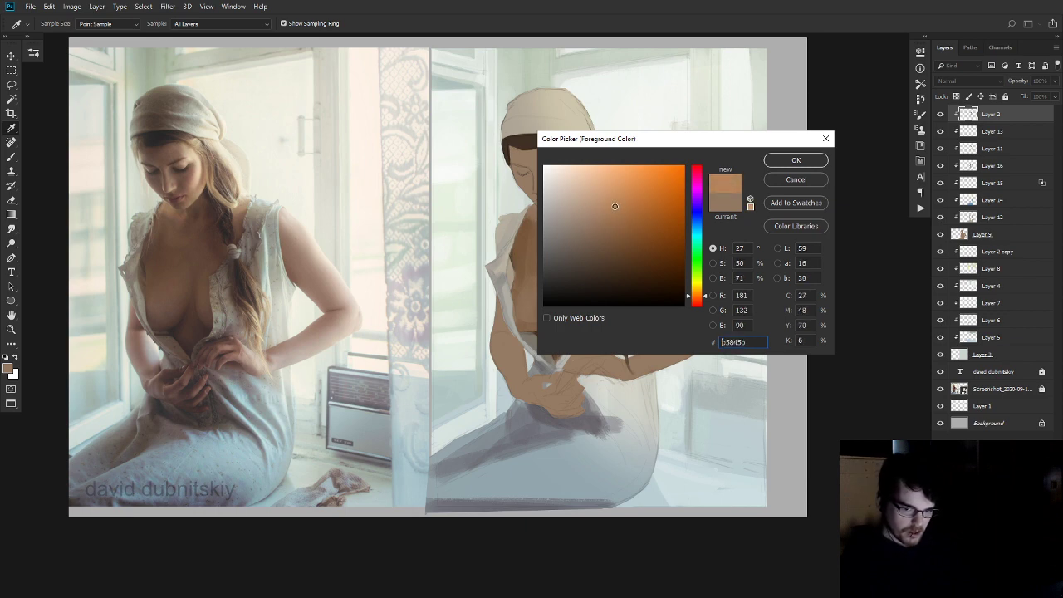
pyautogui.click(796, 161)
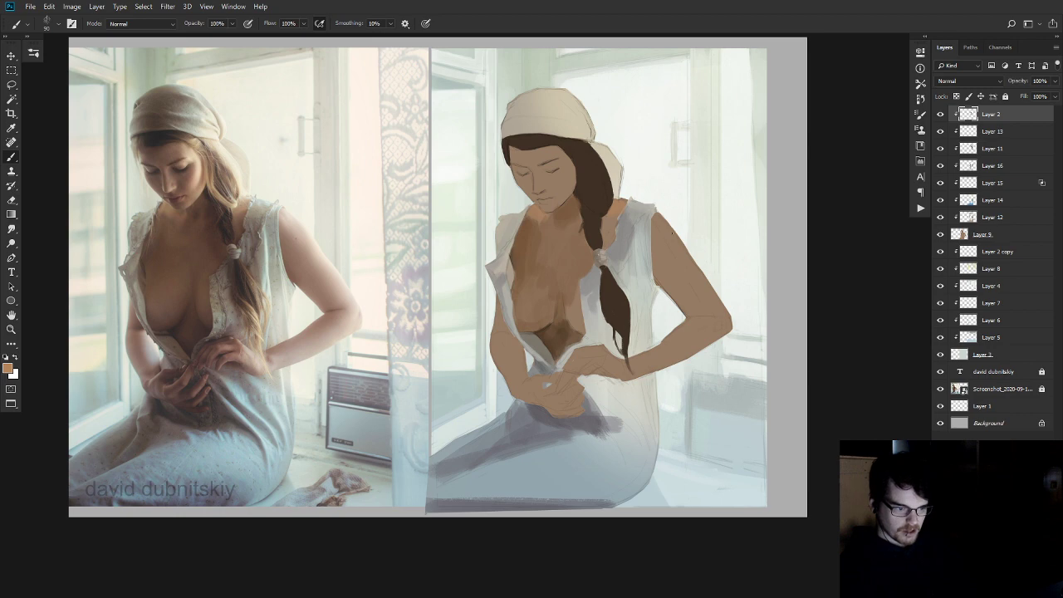
# - Change the foreground from tan to a pale, desaturated pink with a hue of 343°
pyautogui.hotkey('alt', 'shift', 'c')
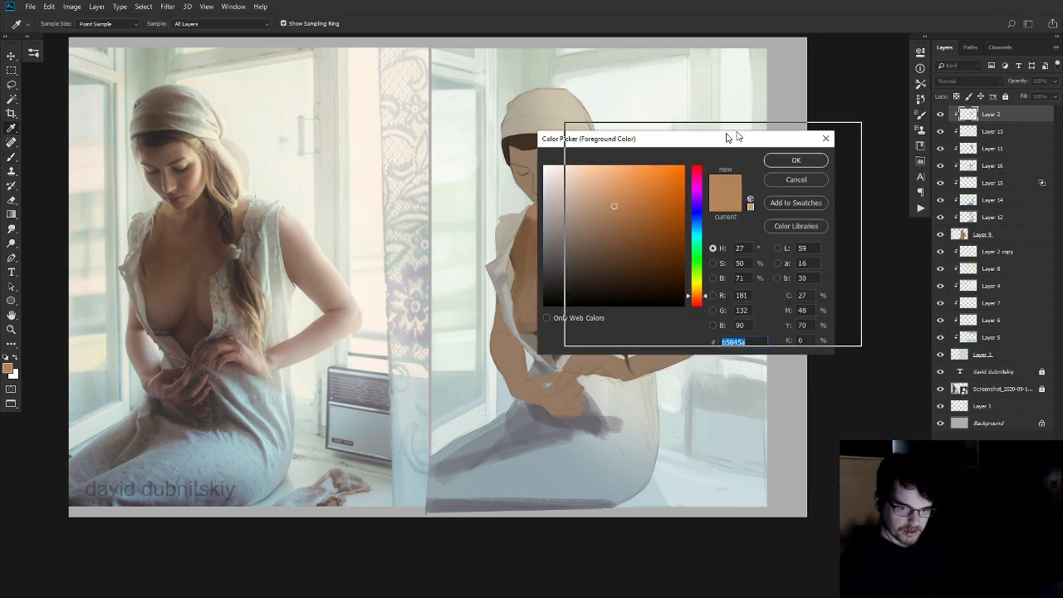
pyautogui.moveTo(712, 137); pyautogui.dragTo(876, 116)
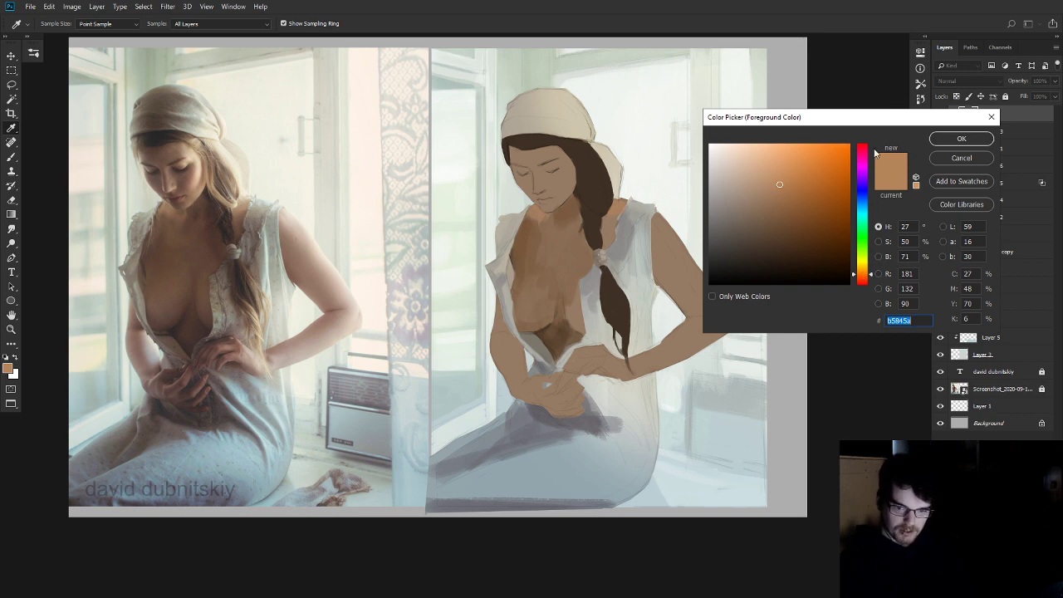
pyautogui.click(774, 163)
pyautogui.moveTo(862, 273); pyautogui.dragTo(865, 271)
pyautogui.click(864, 279)
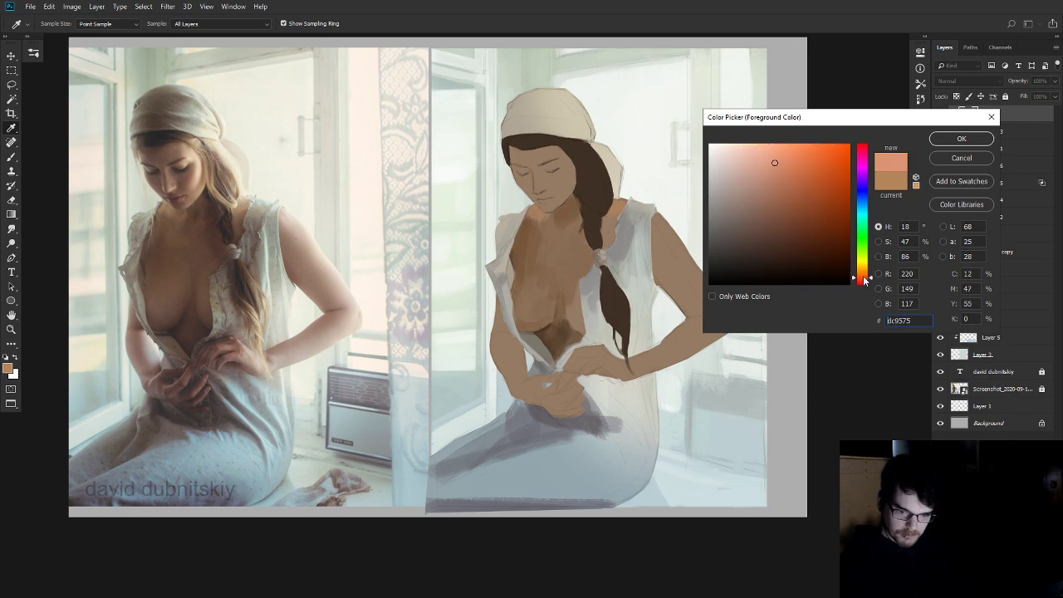
pyautogui.click(863, 153)
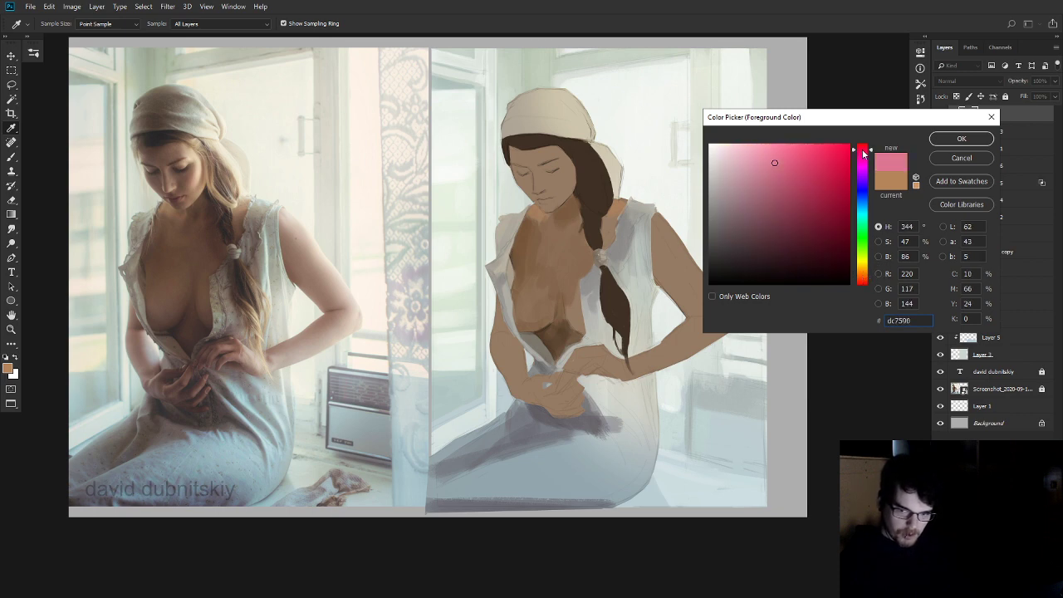
pyautogui.click(746, 160)
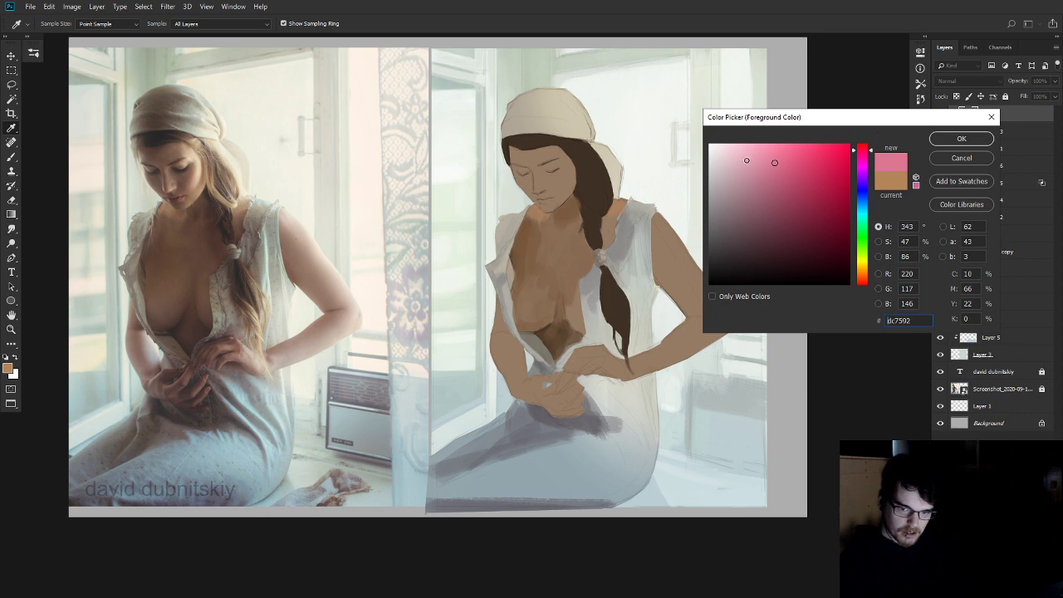
pyautogui.click(959, 138)
# - Paint pale pink light along the upper arm's outer edge at 200 px and blend it toward the elbow with a sampled tone
pyautogui.press('b')
pyautogui.moveTo(661, 219); pyautogui.dragTo(683, 256)
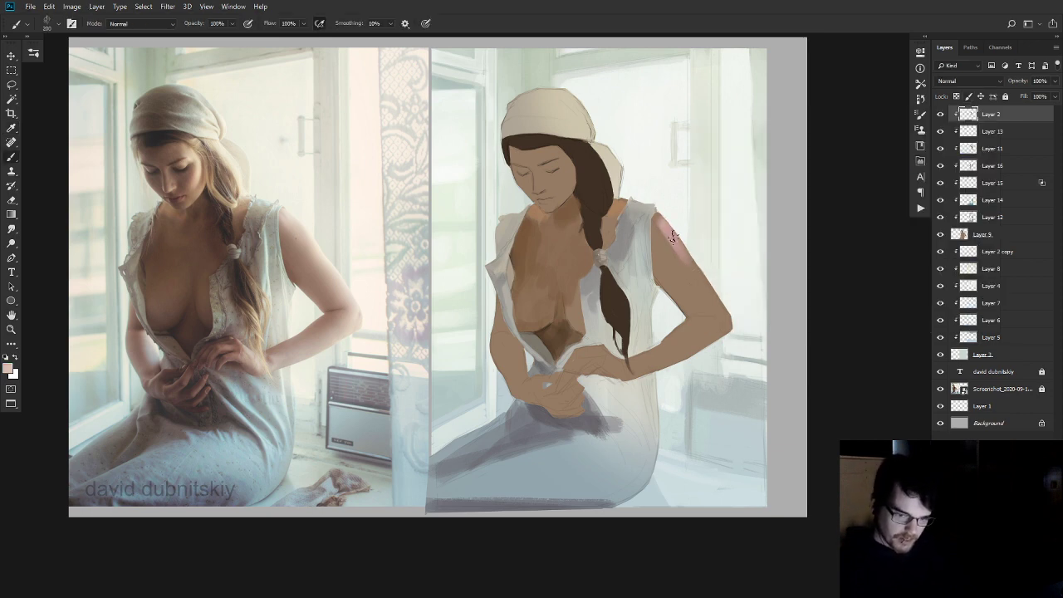
pyautogui.keyDown('alt'); pyautogui.click(674, 225); pyautogui.keyUp('alt')
pyautogui.moveTo(663, 230); pyautogui.dragTo(692, 274)
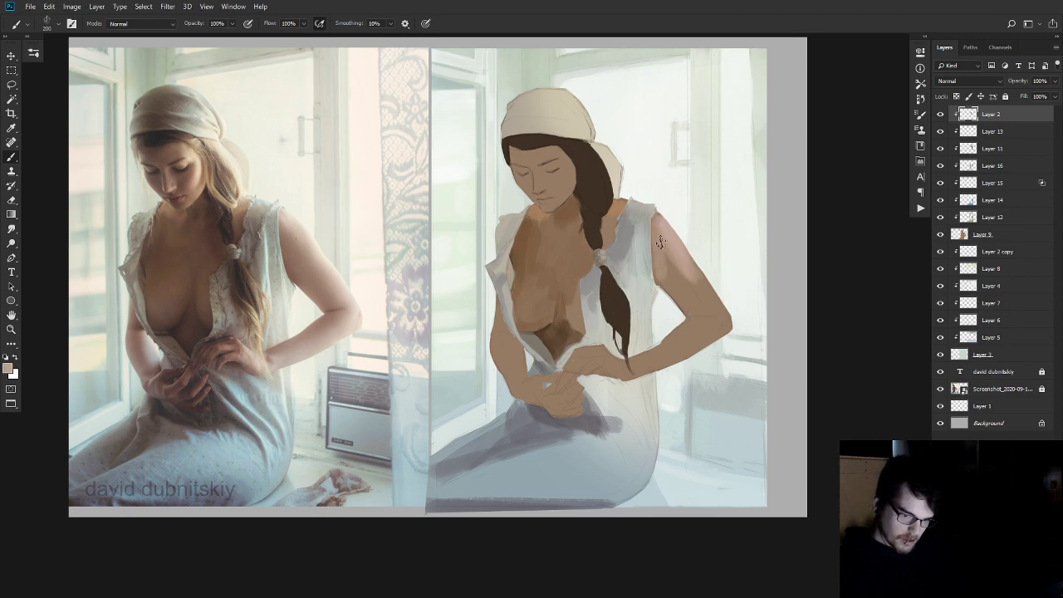
pyautogui.moveTo(690, 235)
pyautogui.mouseDown()
pyautogui.moveTo(697, 274)
pyautogui.moveTo(696, 301)
pyautogui.mouseUp()
# - Lighten the foreground to a pale peach and soften the upper arm and elbow shading with sampled skin tones, ending on the Smudge tool
pyautogui.press('F1')
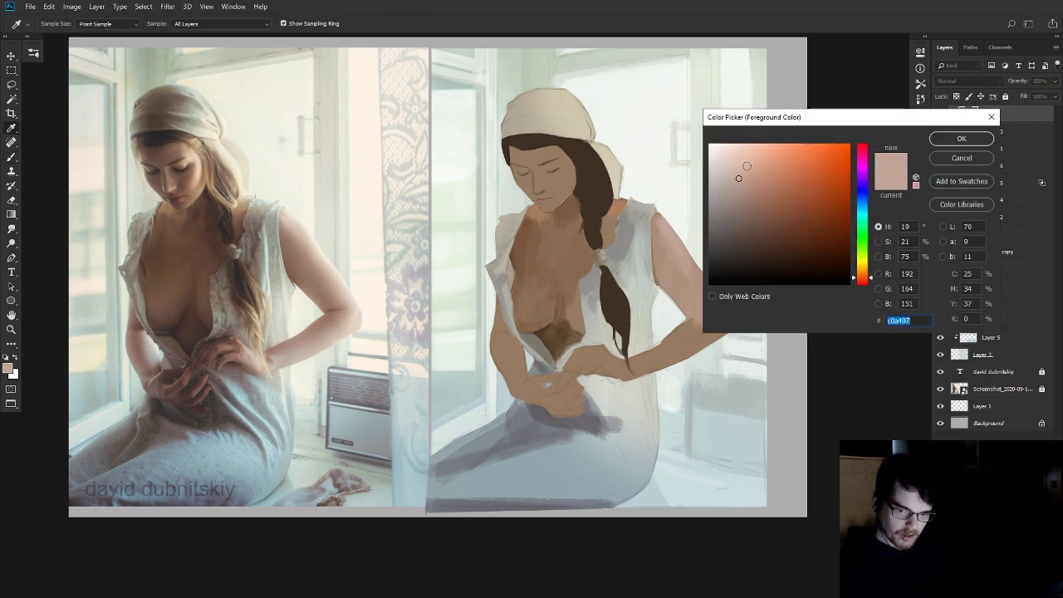
pyautogui.click(735, 157)
pyautogui.click(961, 138)
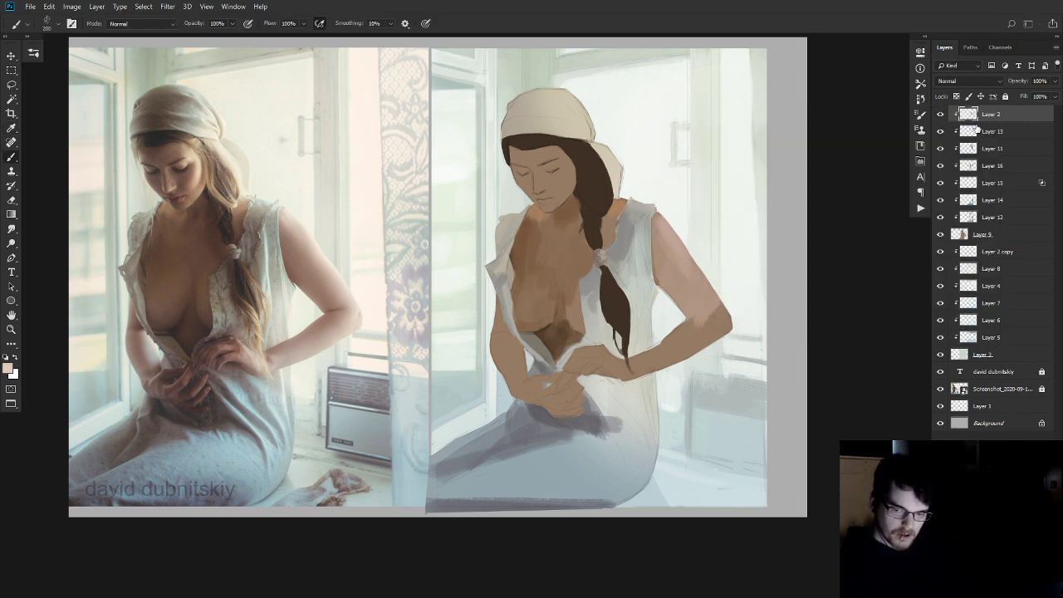
pyautogui.keyDown('alt'); pyautogui.click(661, 229); pyautogui.keyUp('alt')
pyautogui.keyDown('alt'); pyautogui.click(666, 245); pyautogui.keyUp('alt')
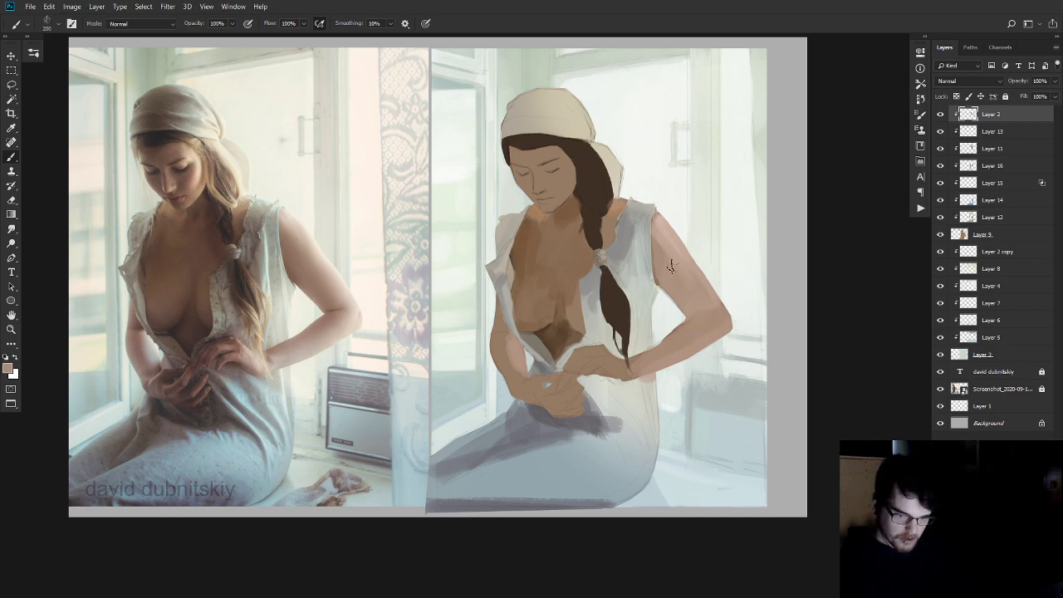
pyautogui.keyDown('alt'); pyautogui.click(578, 333); pyautogui.keyUp('alt')
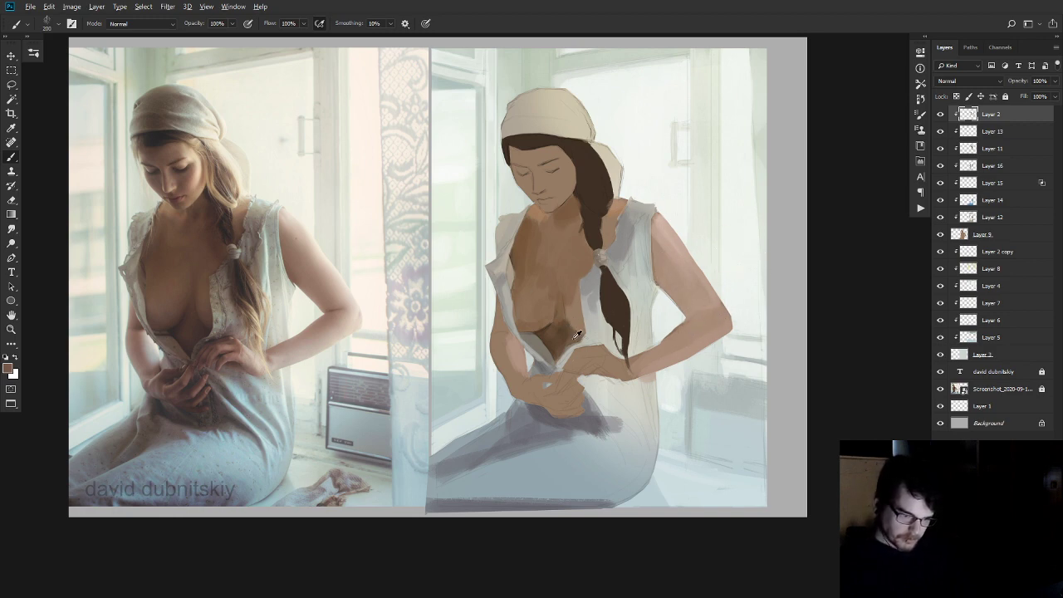
pyautogui.keyDown('alt'); pyautogui.click(661, 260); pyautogui.keyUp('alt')
pyautogui.press('r')
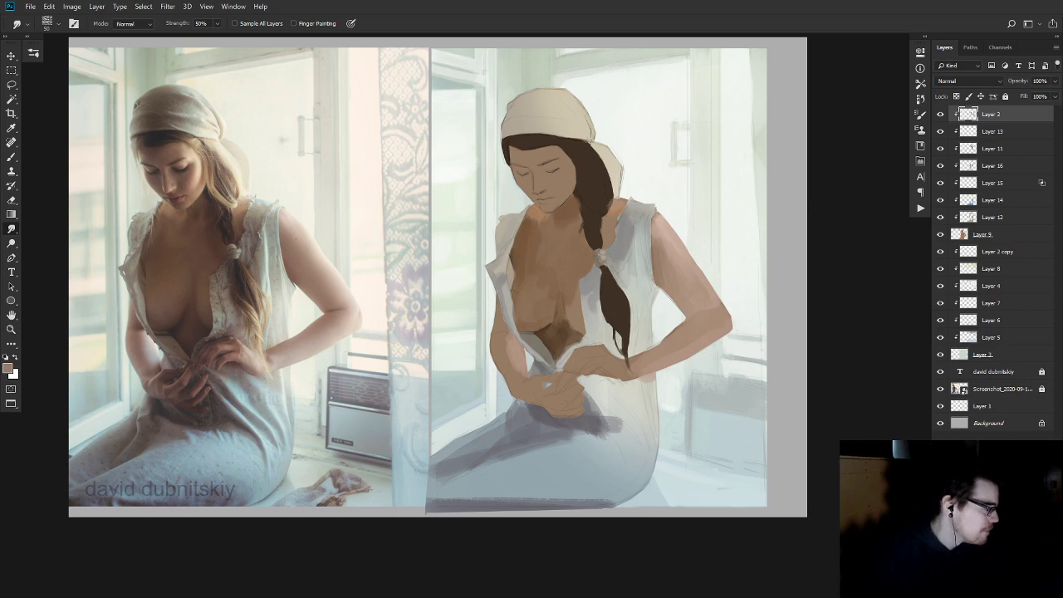
# - Check the Twitch Stream Manager in the browser, and return to the painting in Photoshop
pyautogui.hotkey('alt', 'Tab')
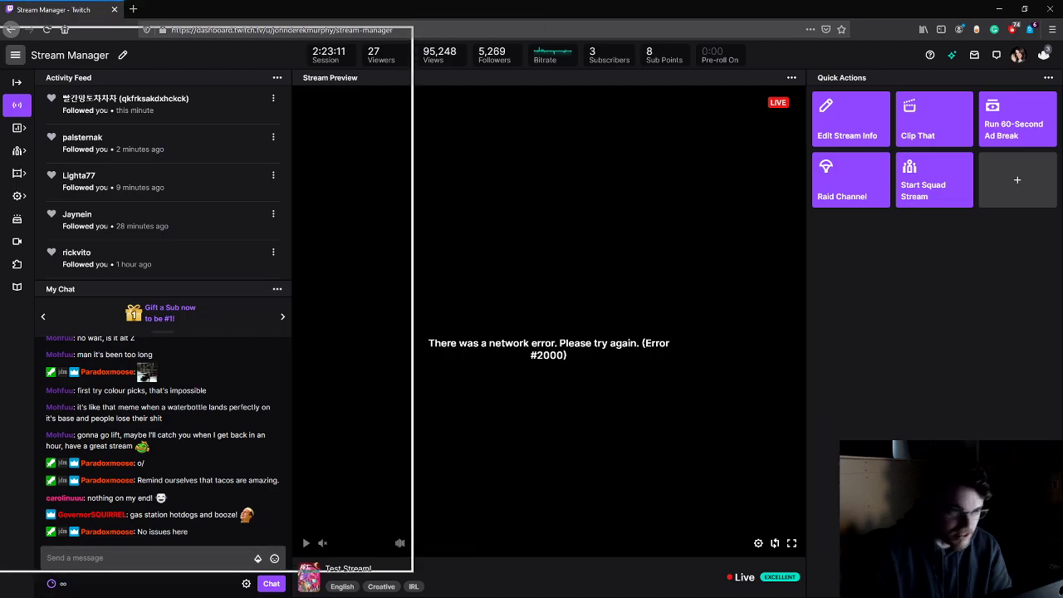
pyautogui.hotkey('alt', 'Tab')
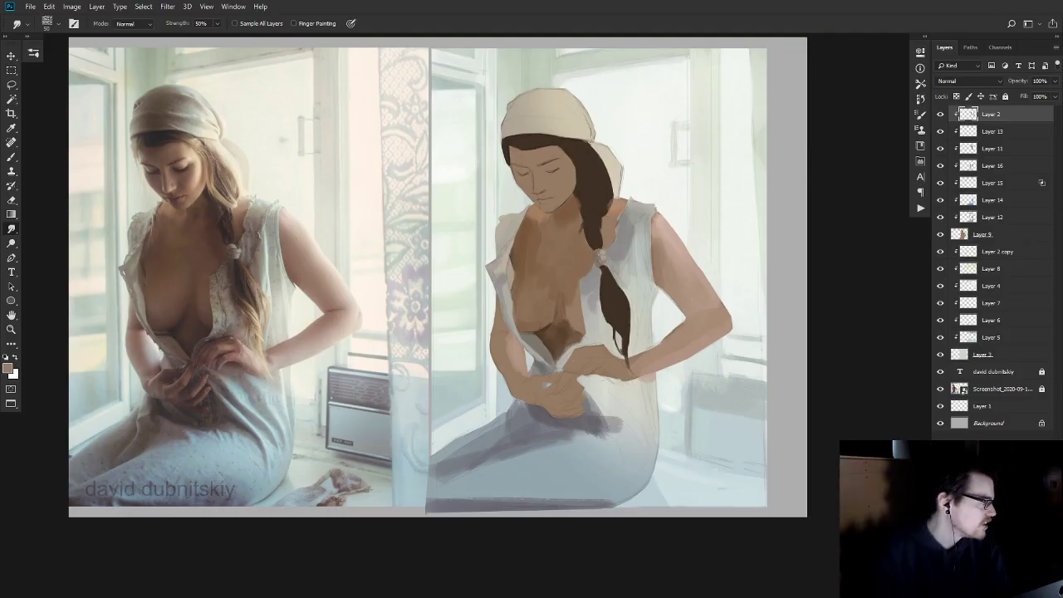